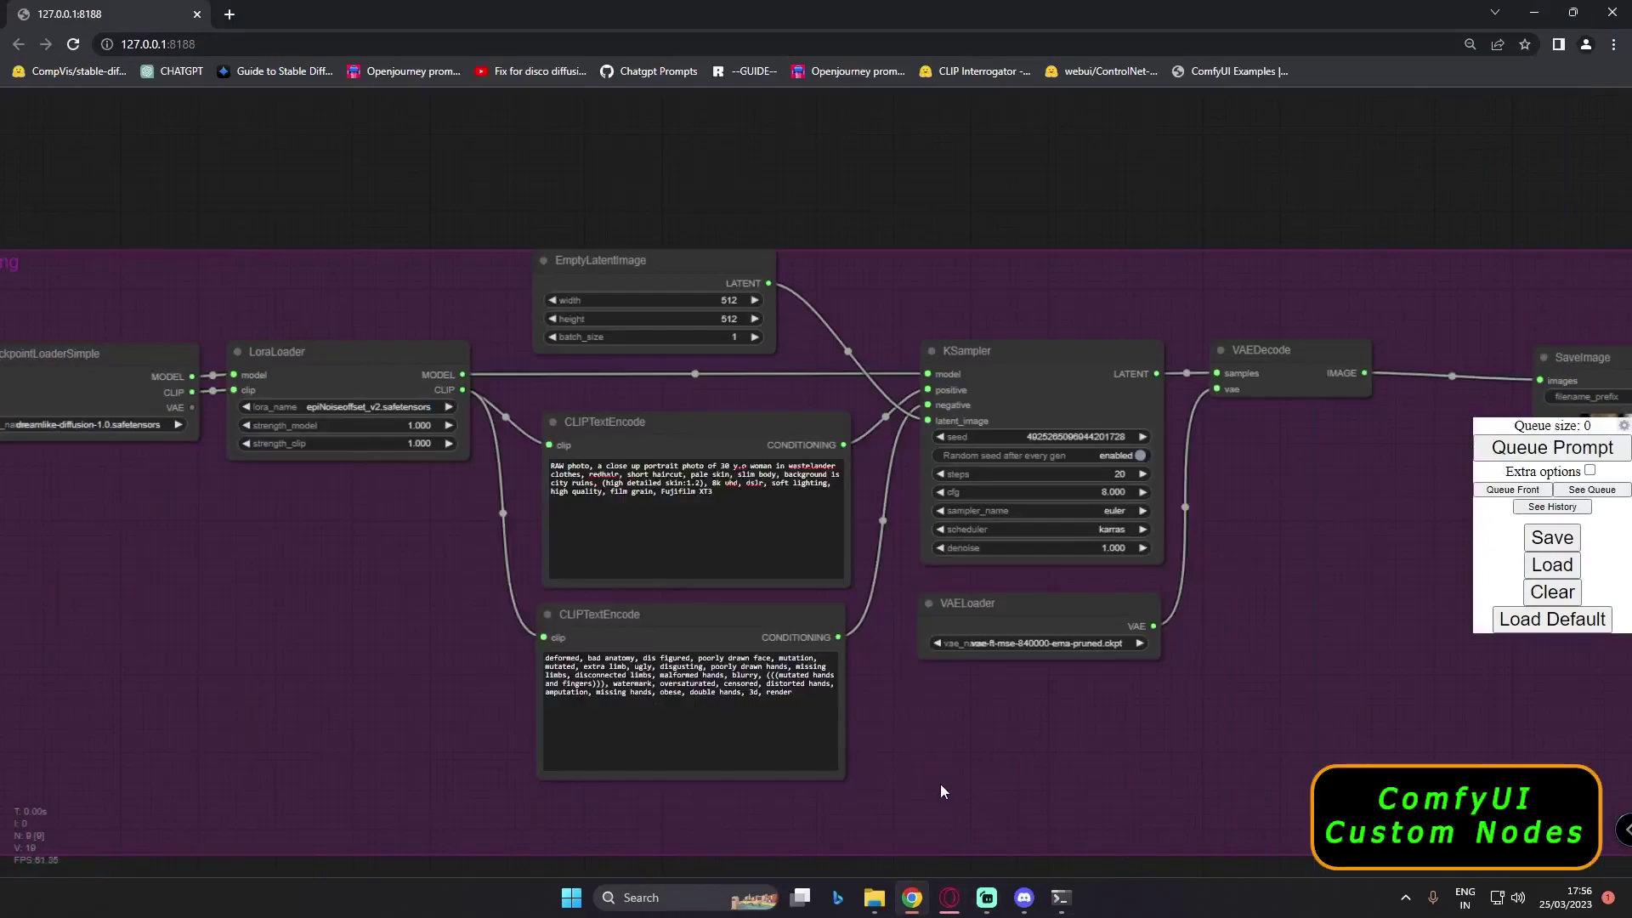
# - Switch to the Opera browser and open the versions list on Civitai's ComfyUI Custom Nodes page
pyautogui.click(950, 898)
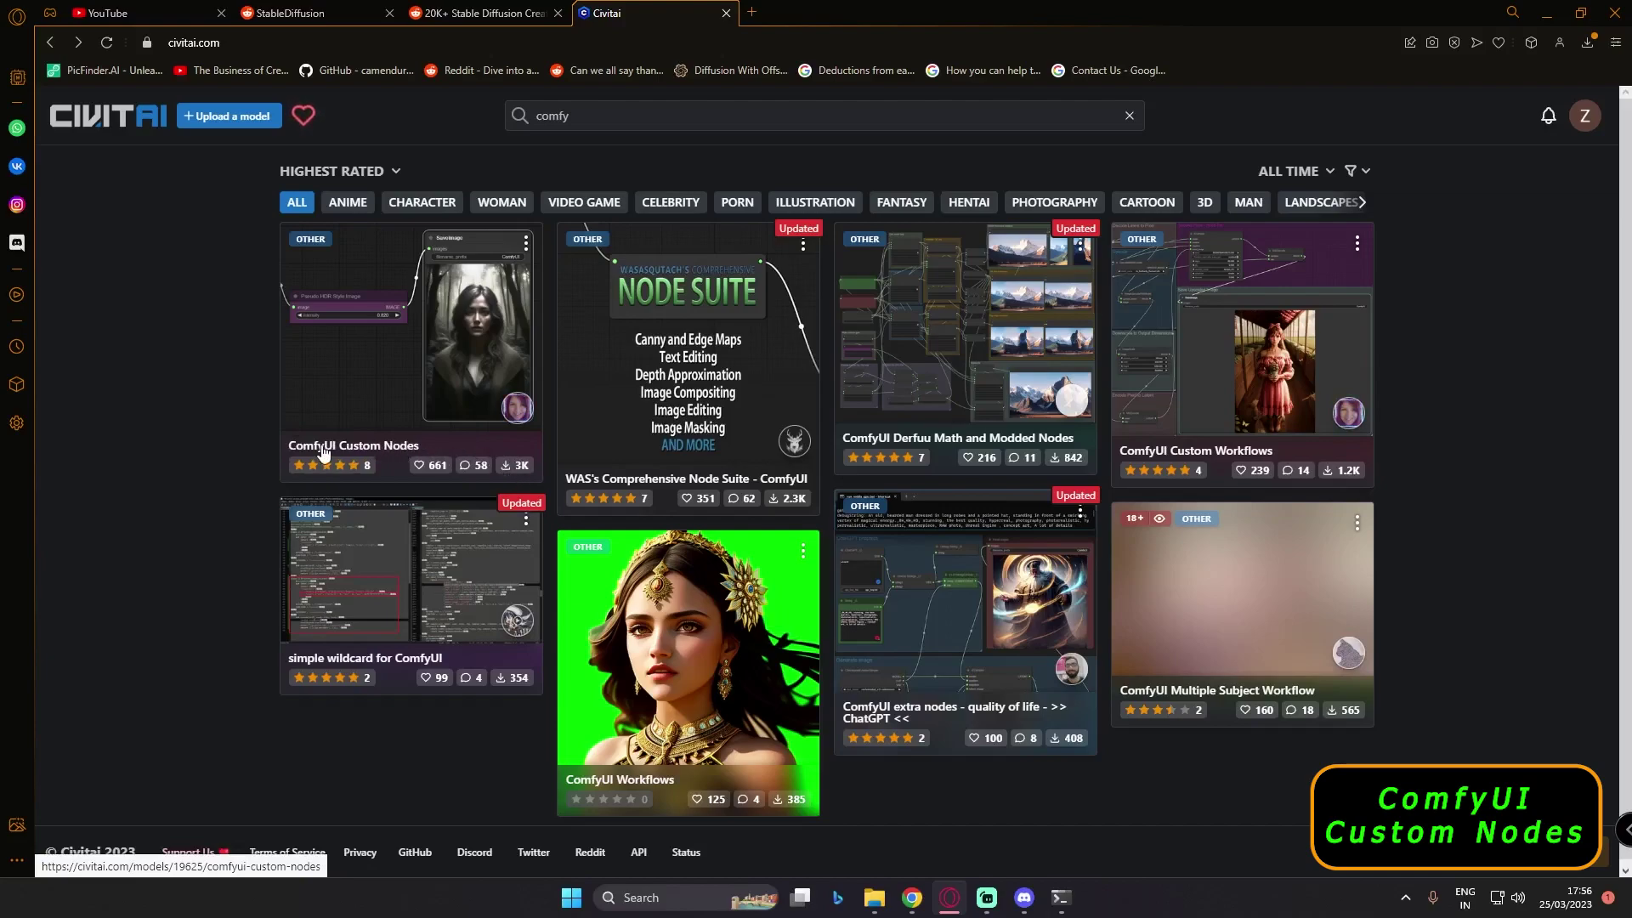
pyautogui.click(361, 454)
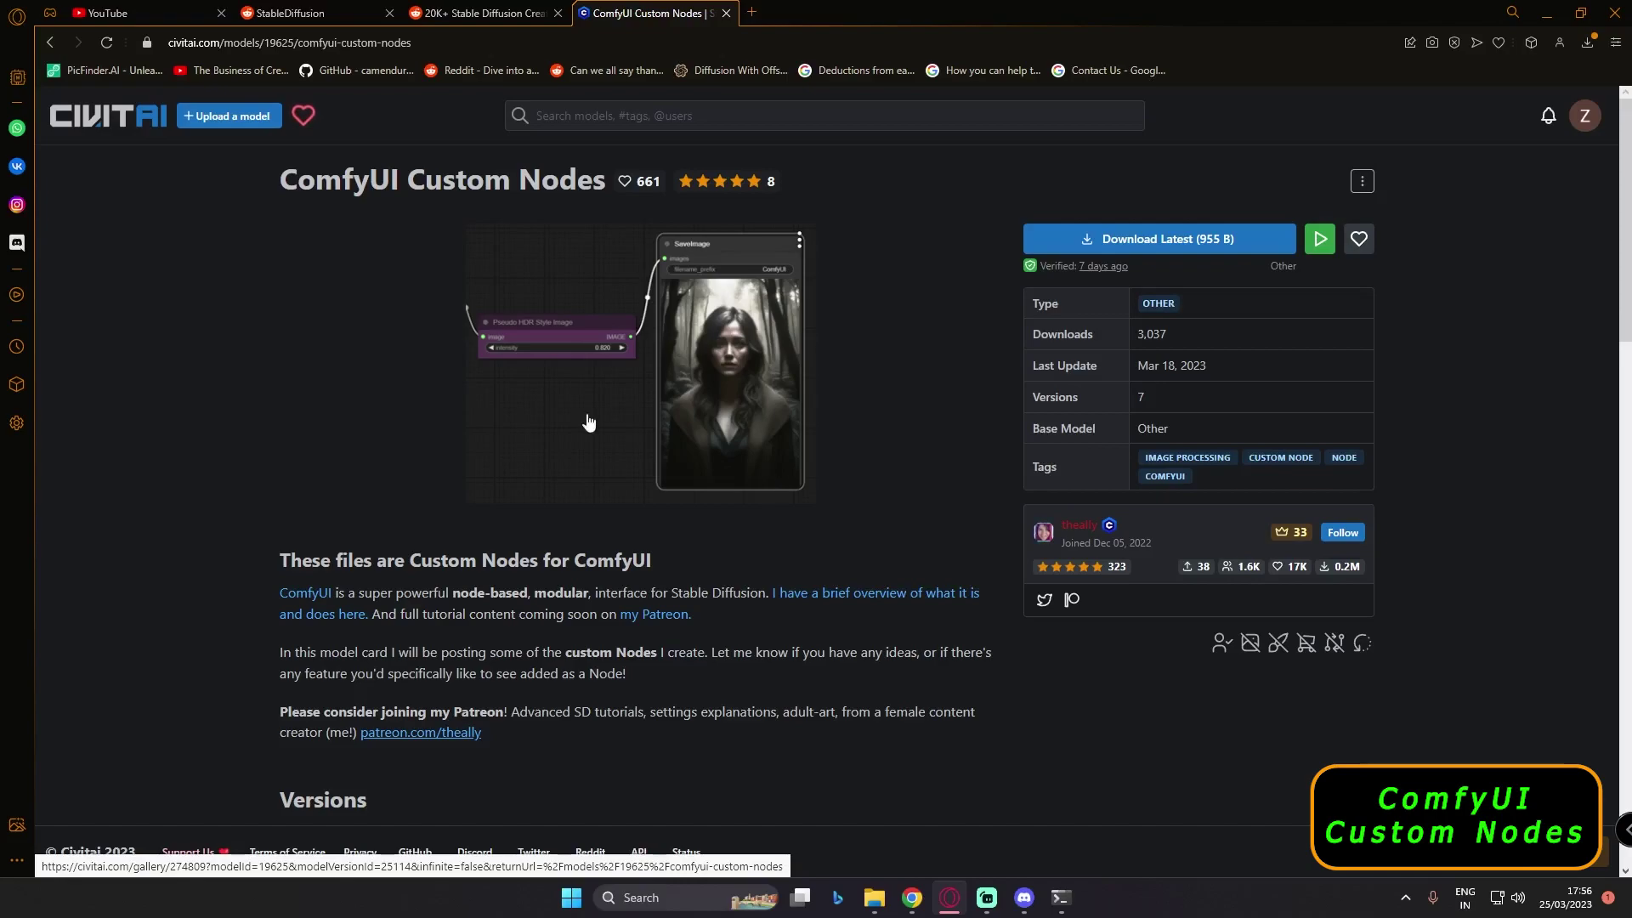
pyautogui.scroll(-4, 369, 426)
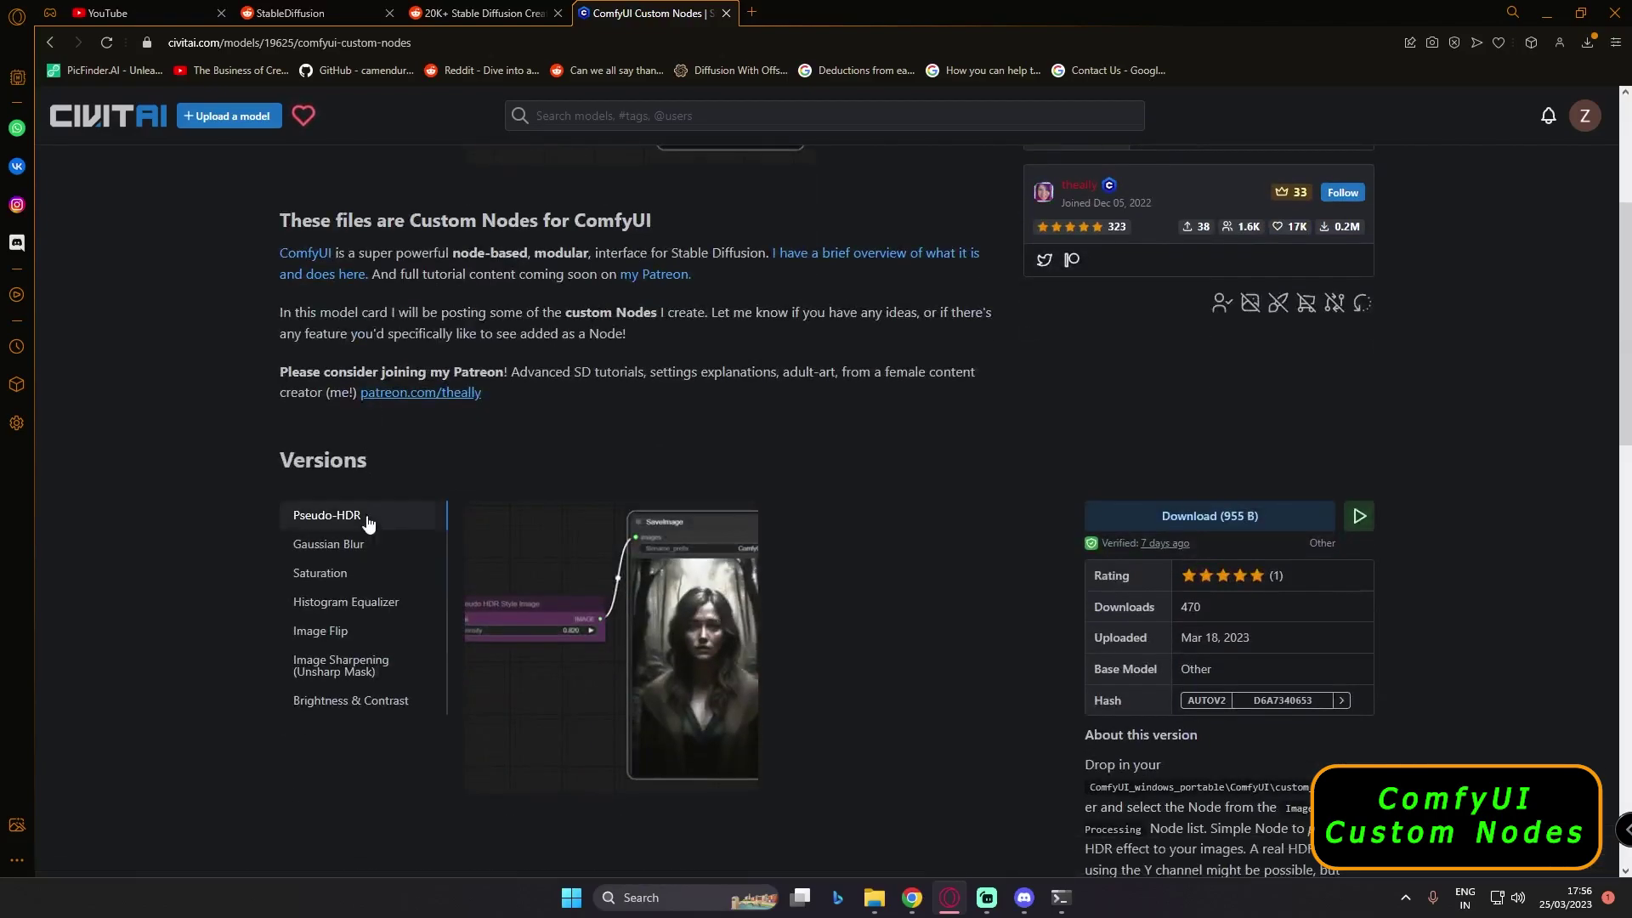
pyautogui.scroll(-1, 333, 518)
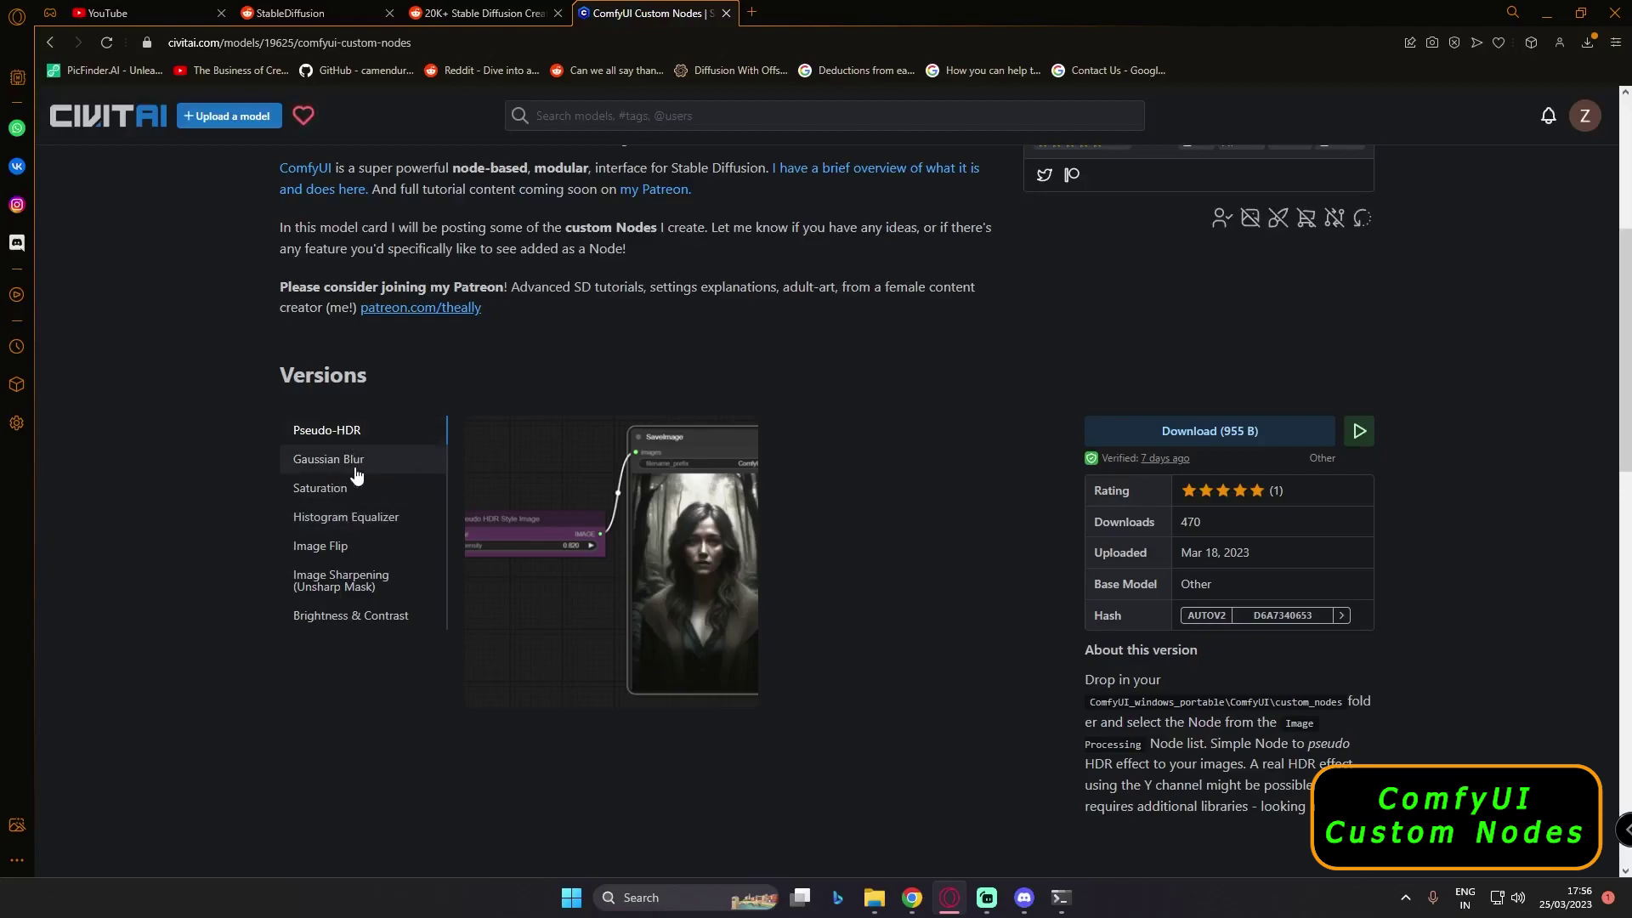
# - Look through the Gaussian Blur, Saturation, Brightness & Contrast and Pseudo-HDR node versions, and download the Saturation version
pyautogui.click(347, 463)
pyautogui.click(340, 489)
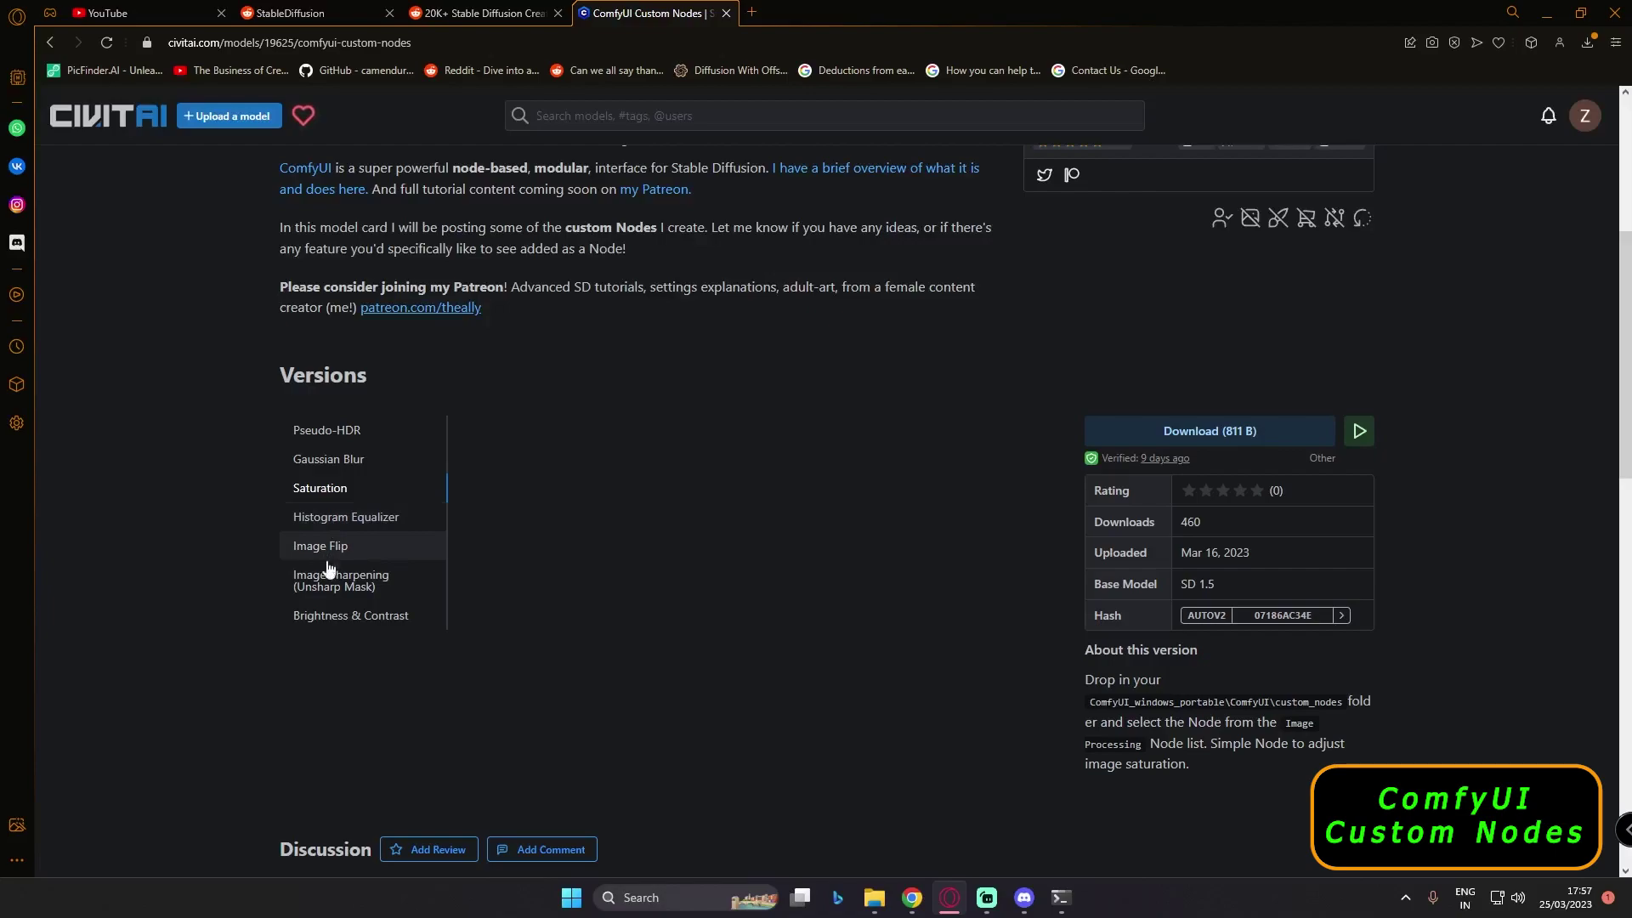
pyautogui.click(340, 620)
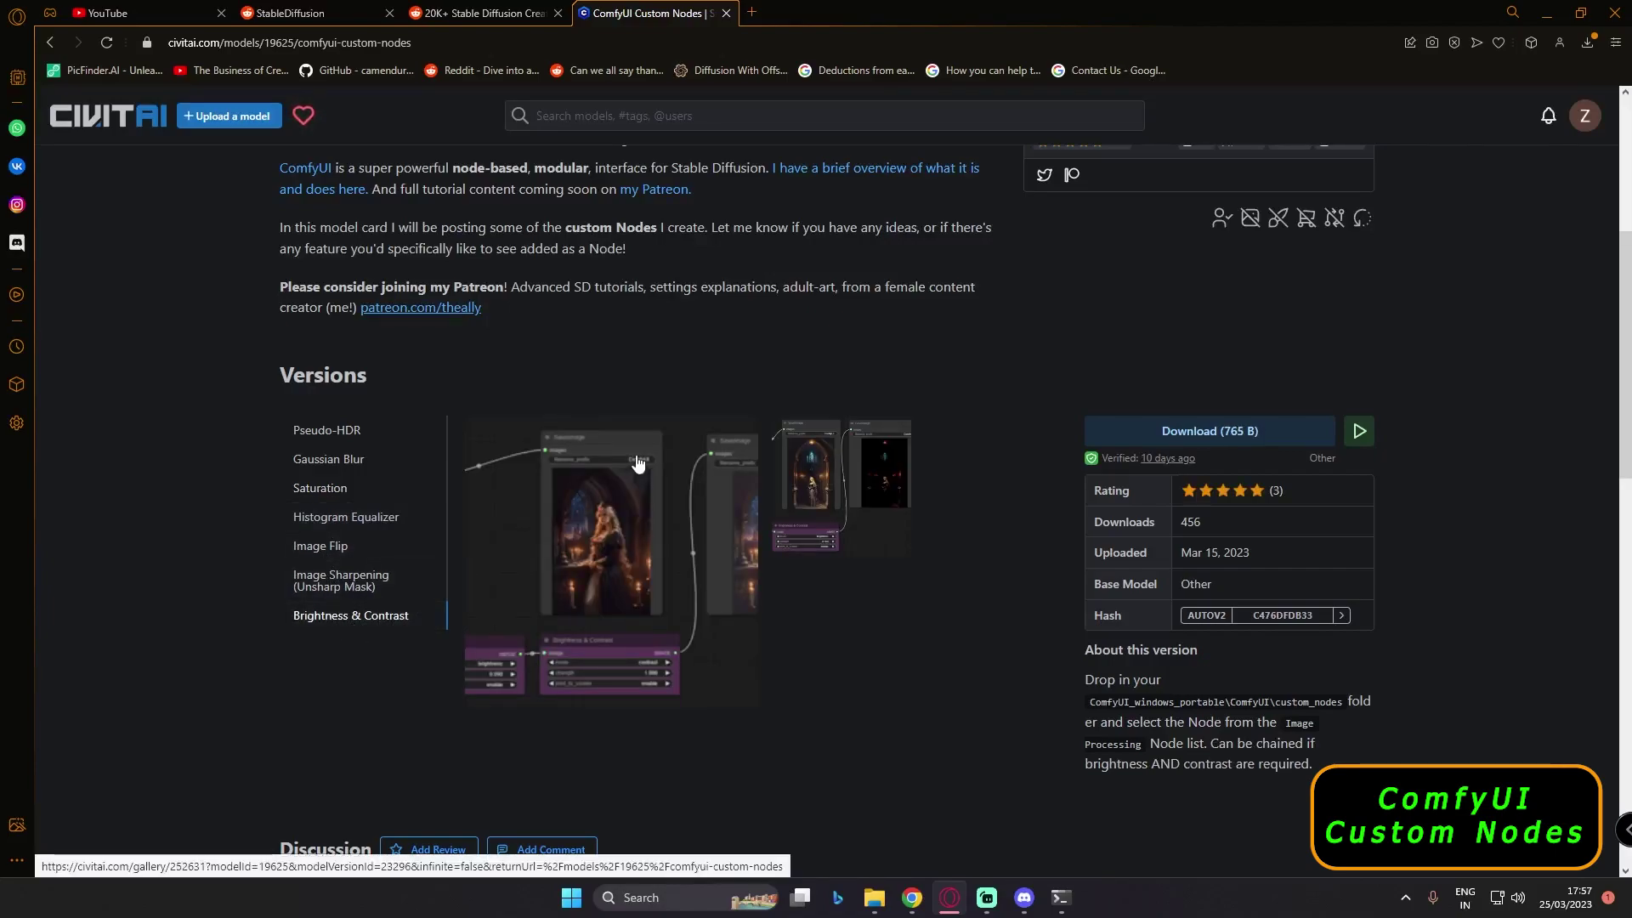
pyautogui.click(412, 431)
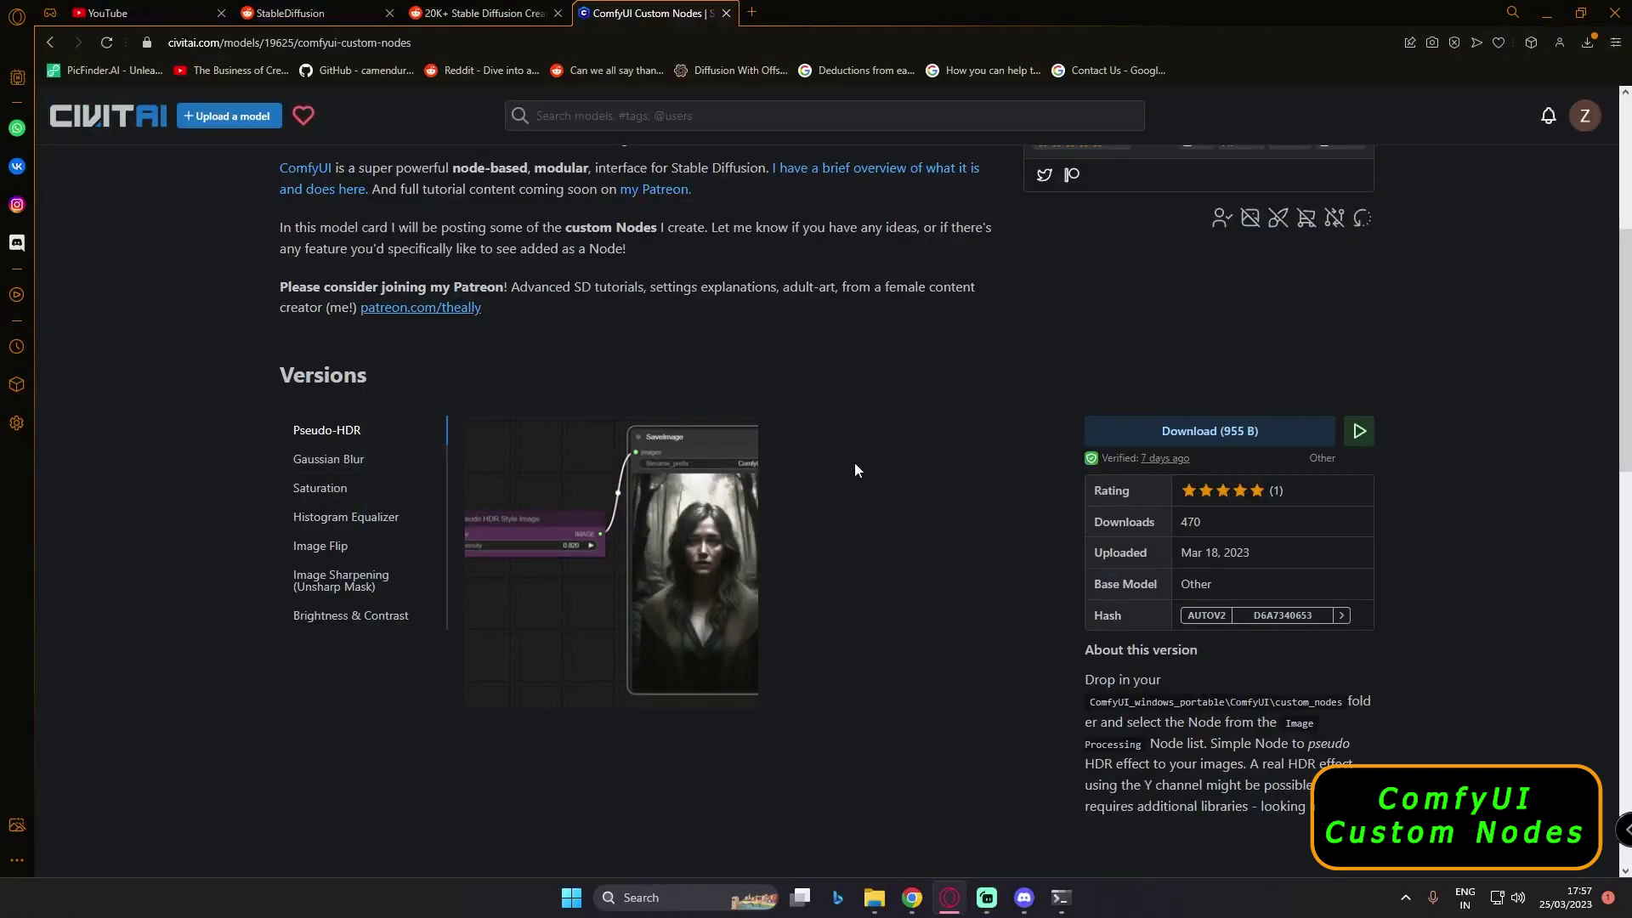
pyautogui.click(328, 460)
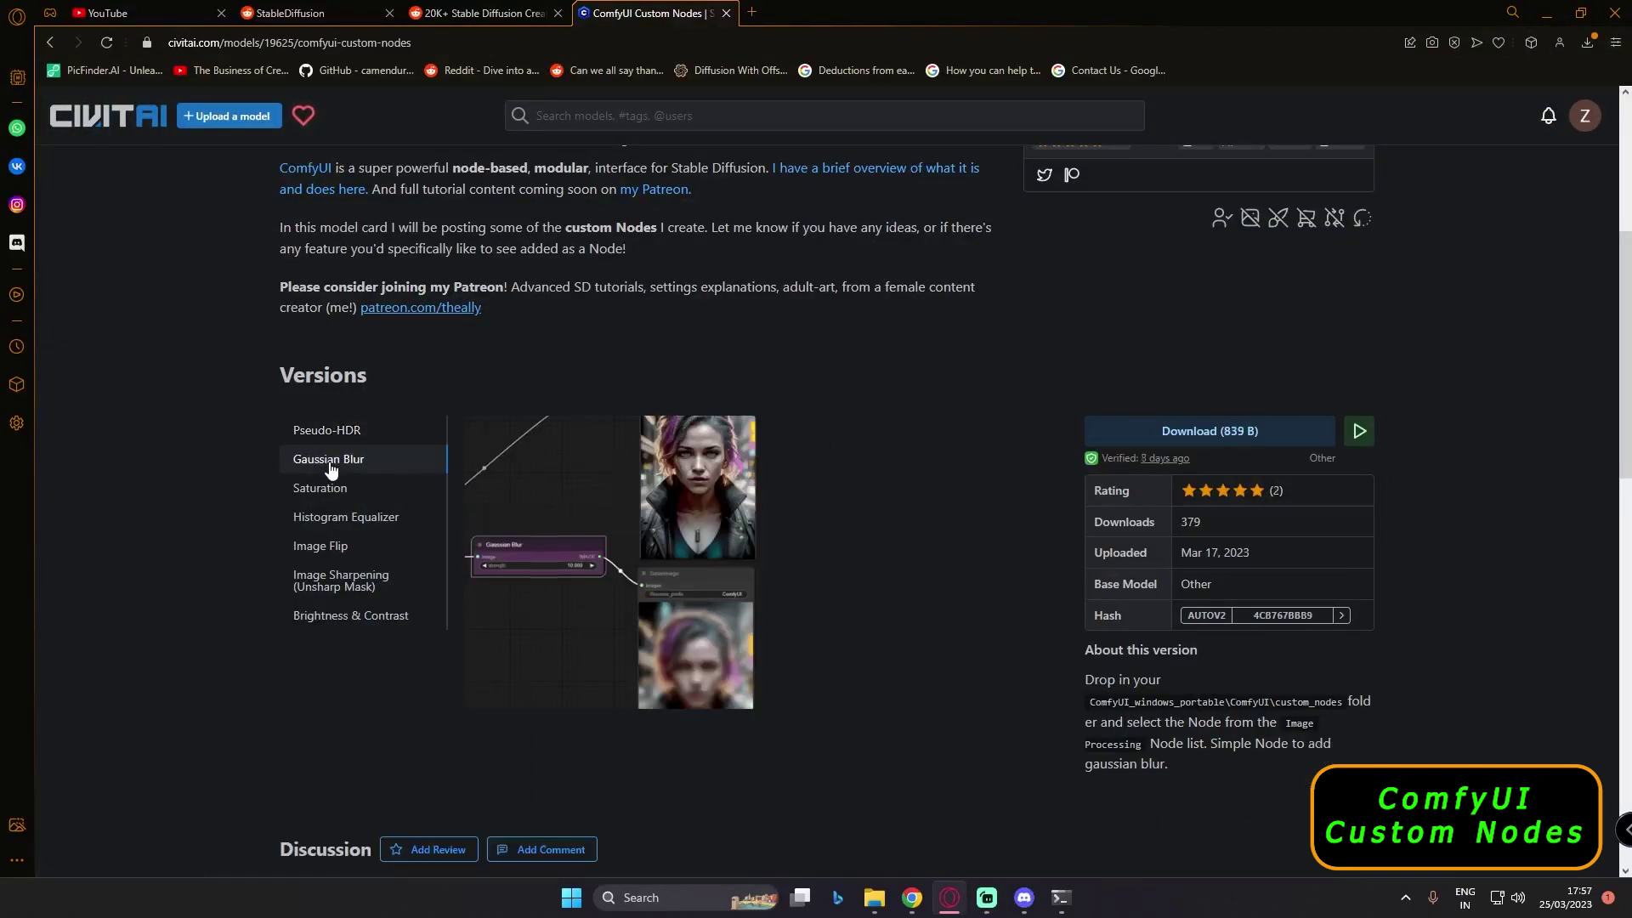
pyautogui.click(323, 440)
pyautogui.click(361, 491)
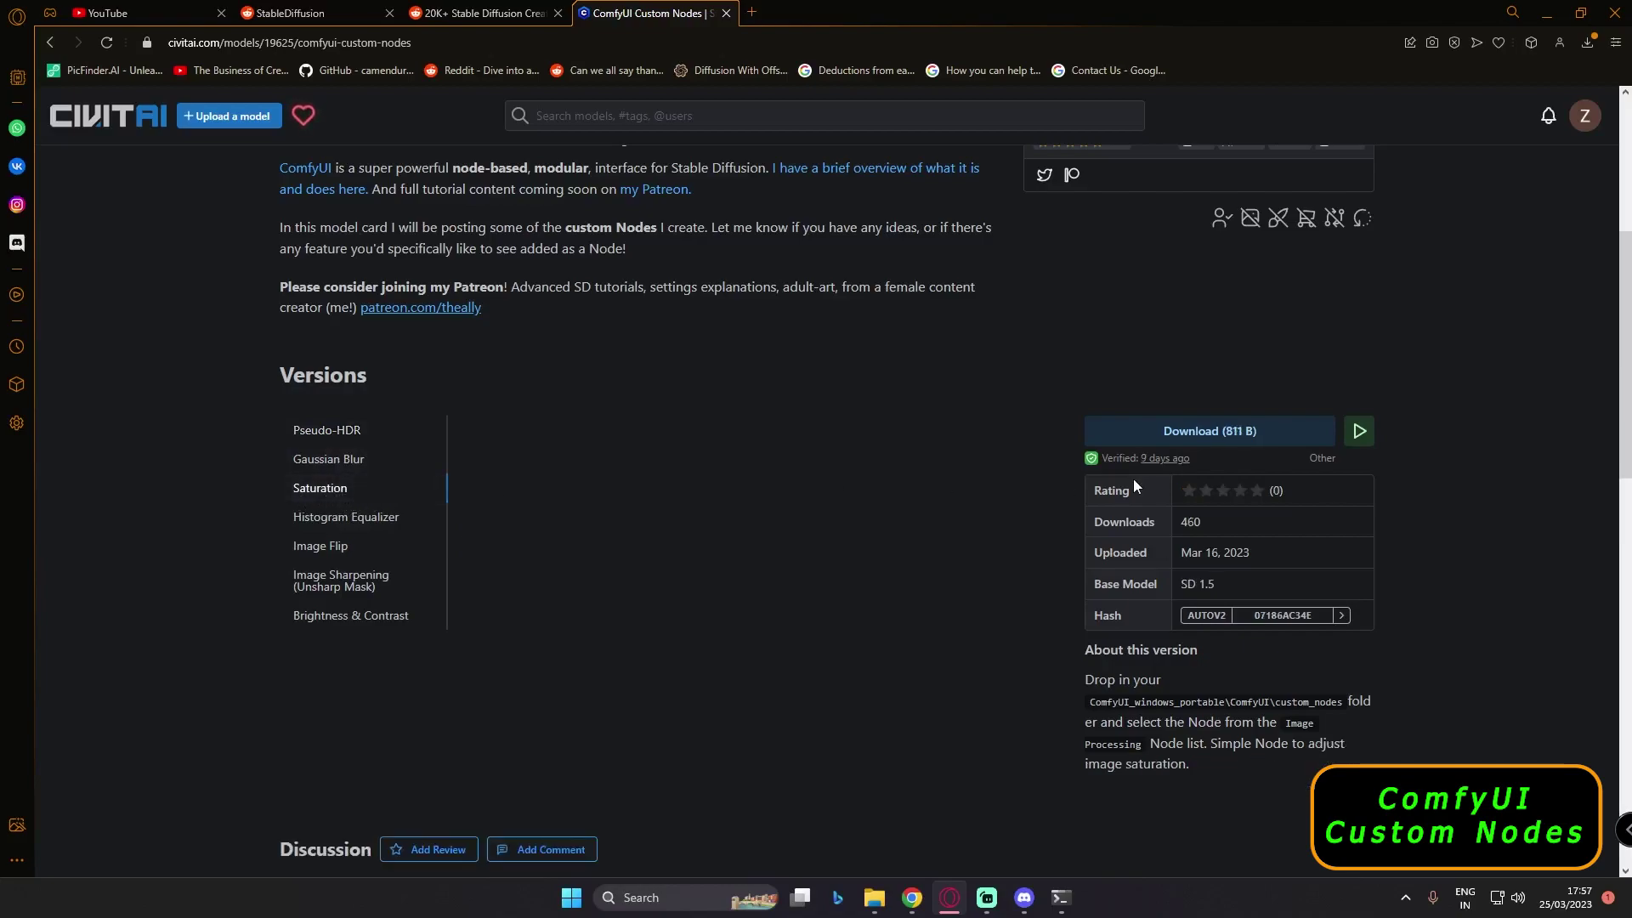
pyautogui.click(1180, 433)
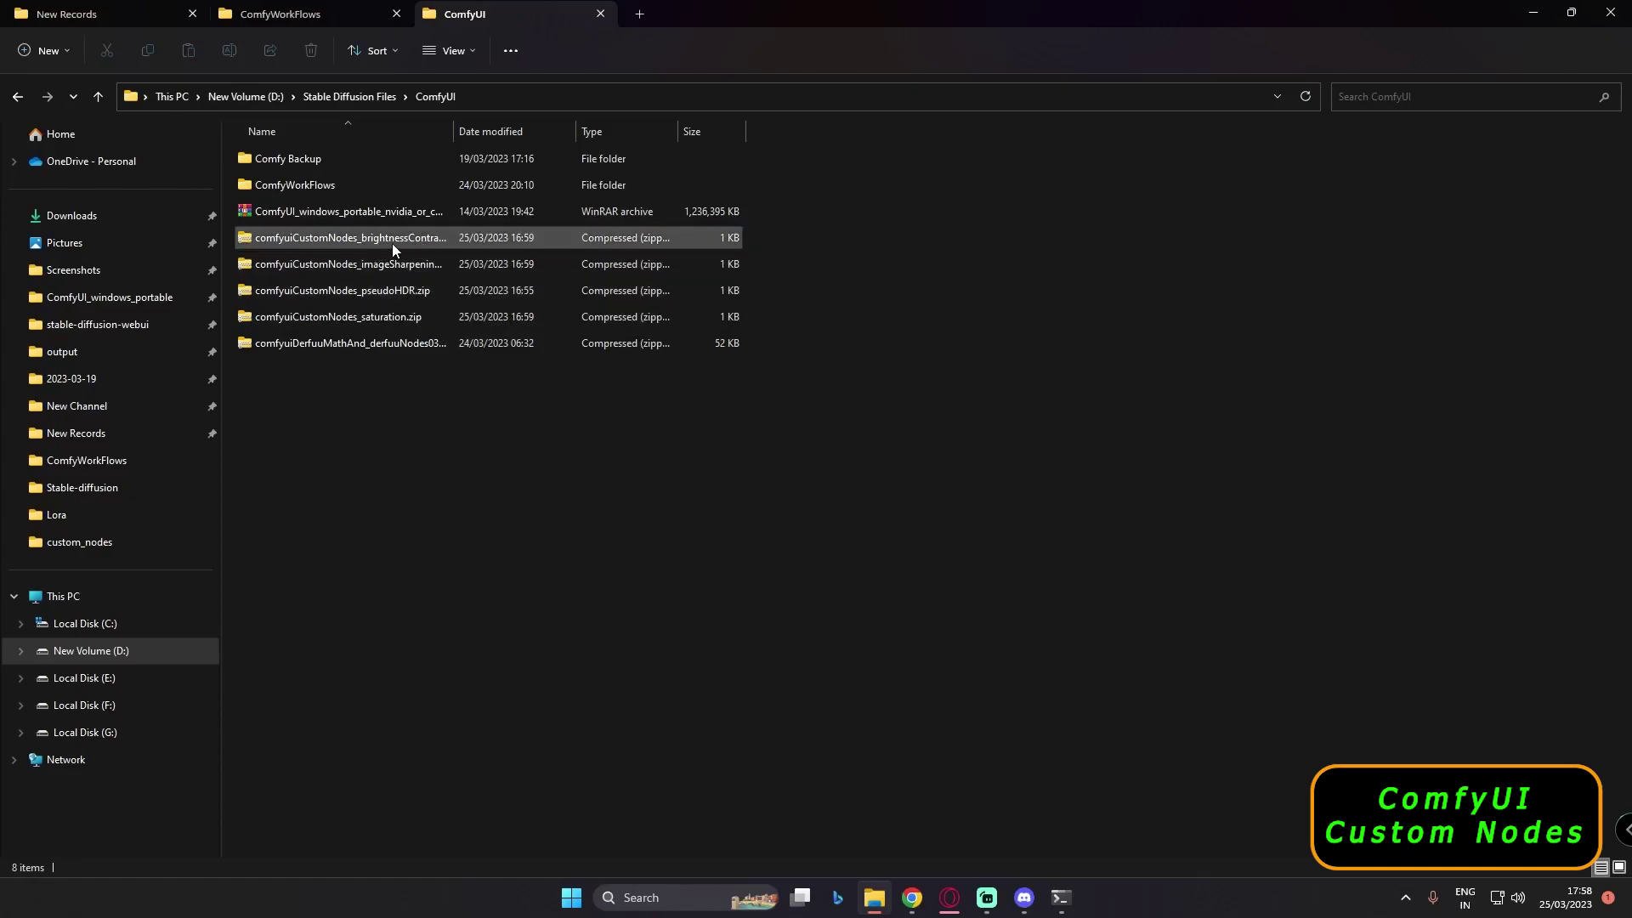
pyautogui.click(364, 243)
pyautogui.rightClick(364, 243)
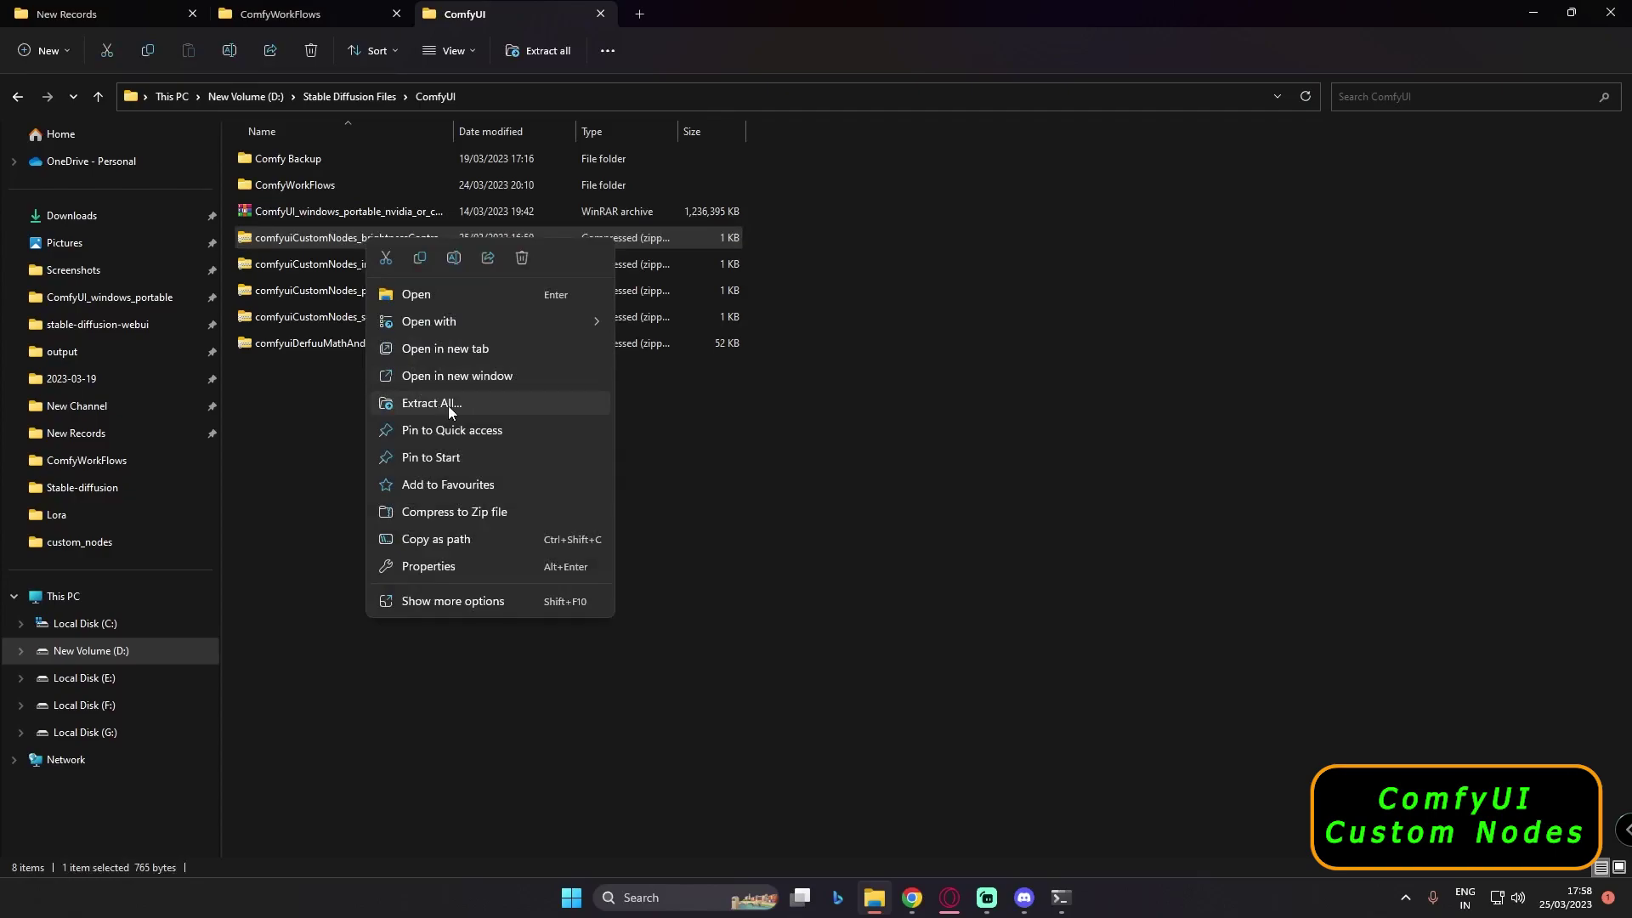
pyautogui.click(352, 379)
# - Inspect the node files in the custom_nodes folder of ComfyUI inside ComfyUI_windows_portable, and return to the parent folder
pyautogui.click(109, 297)
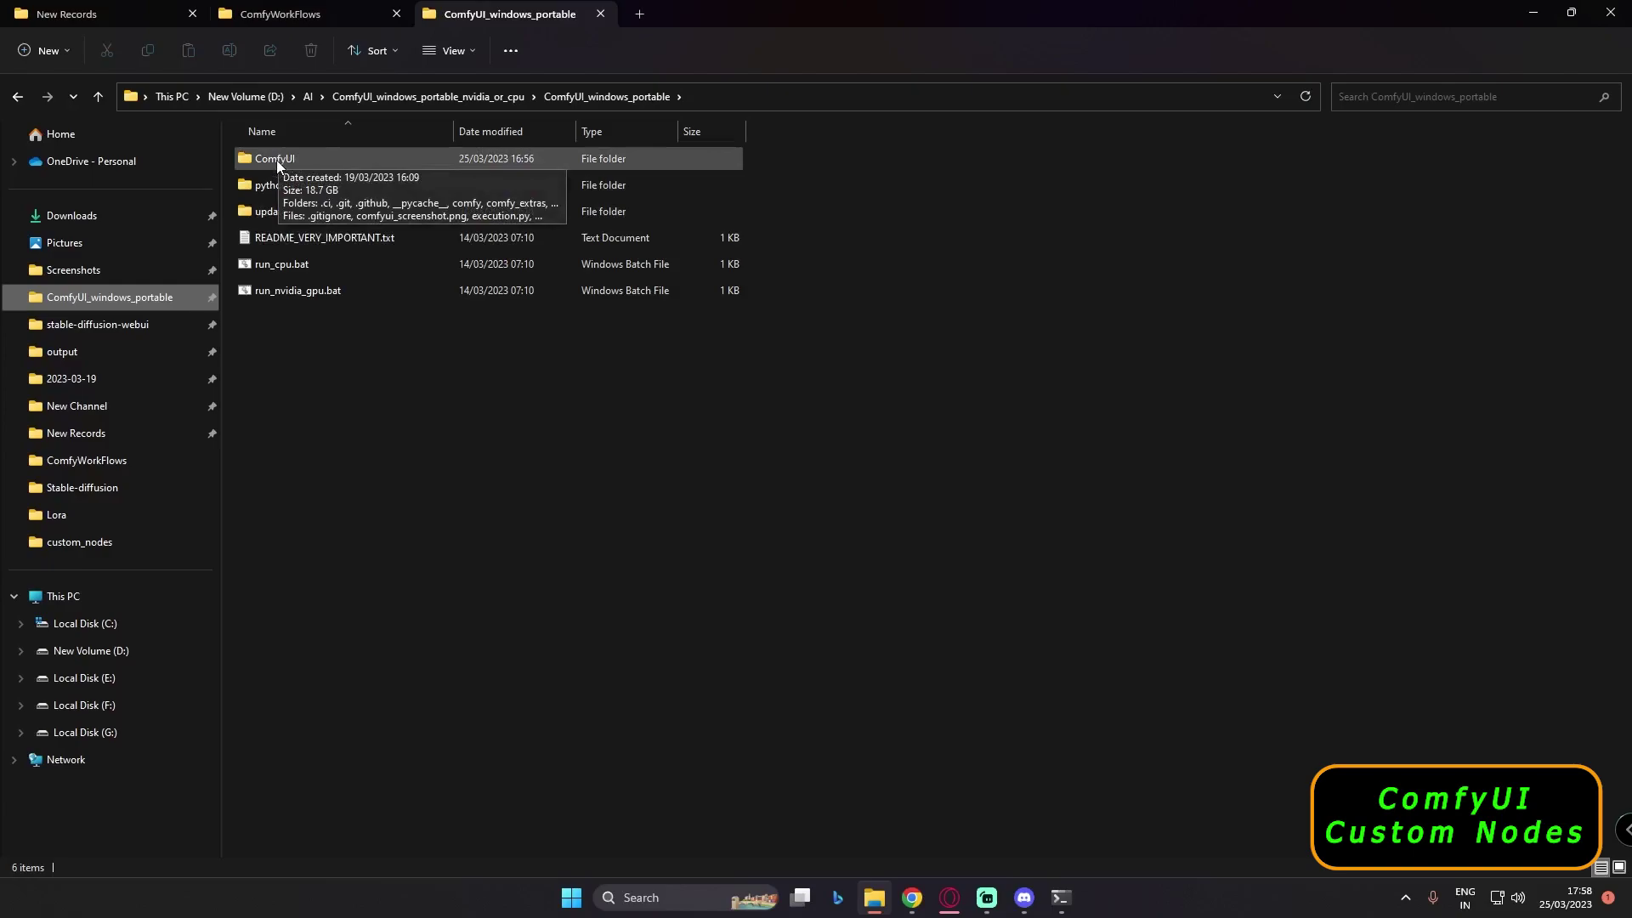
pyautogui.doubleClick(277, 160)
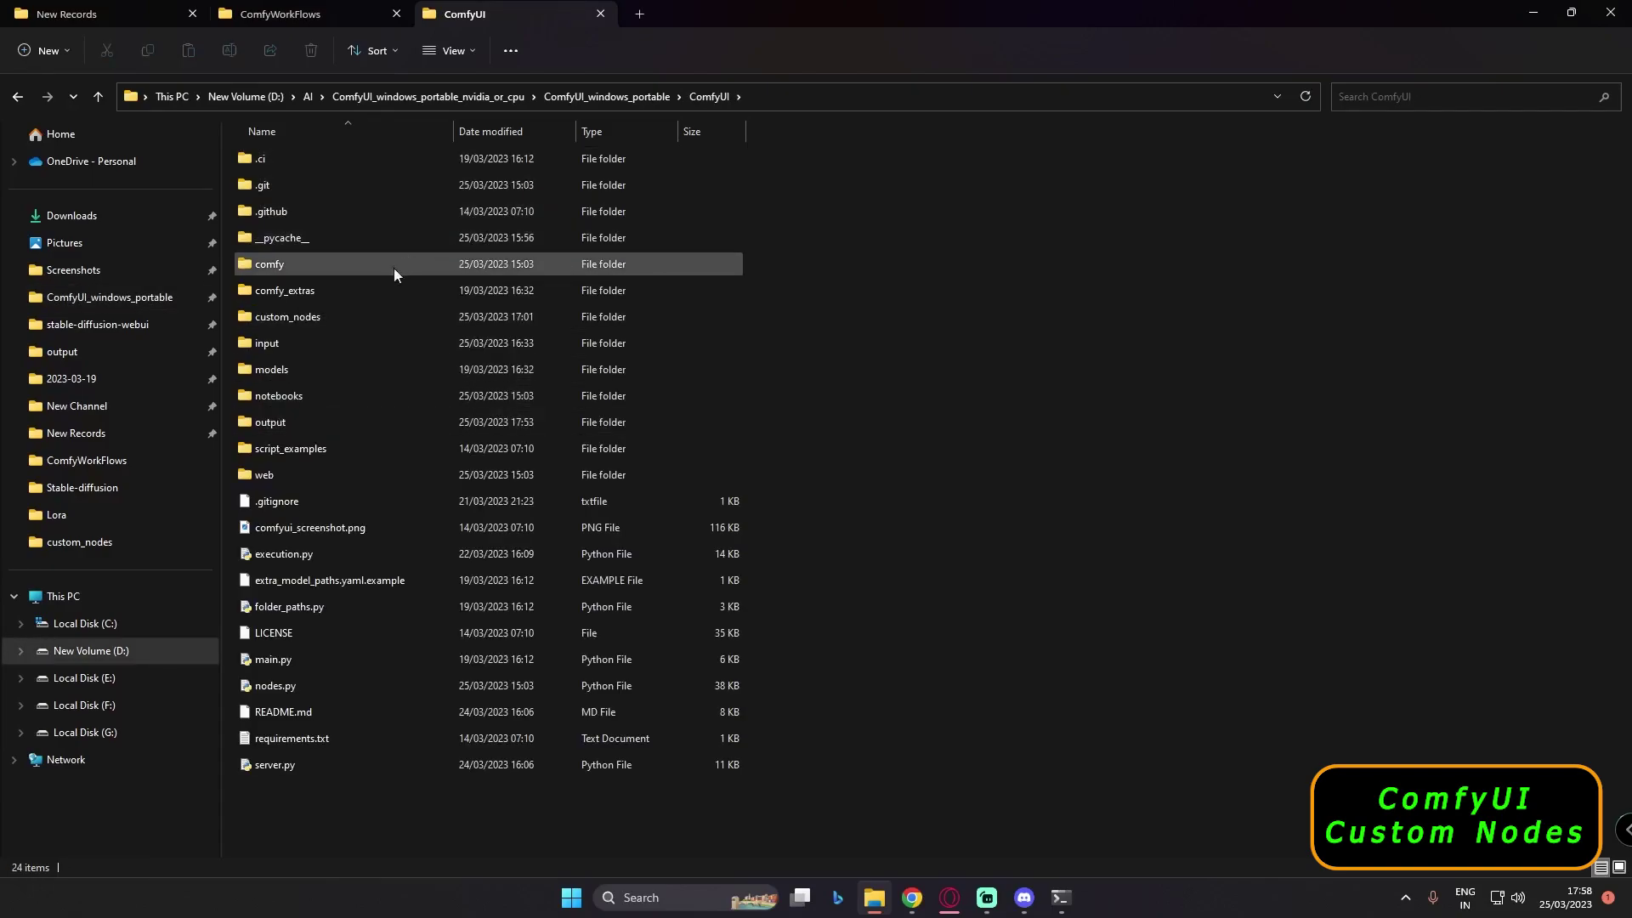
pyautogui.doubleClick(293, 318)
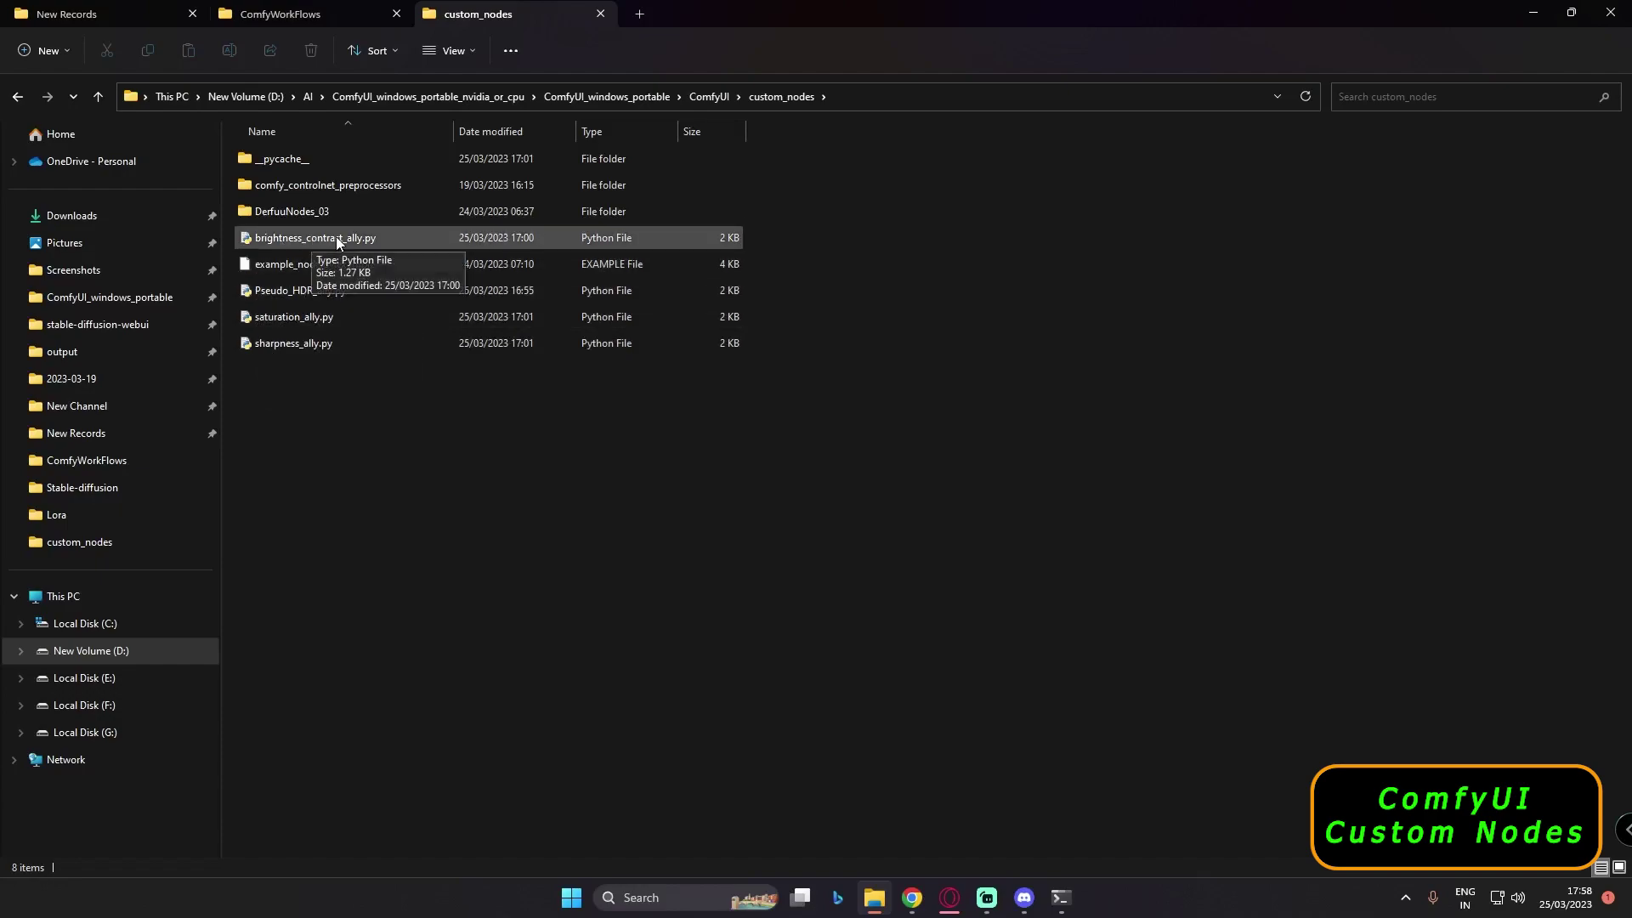
pyautogui.hotkey('alt', 'Up')
pyautogui.hotkey('alt', 'Up')
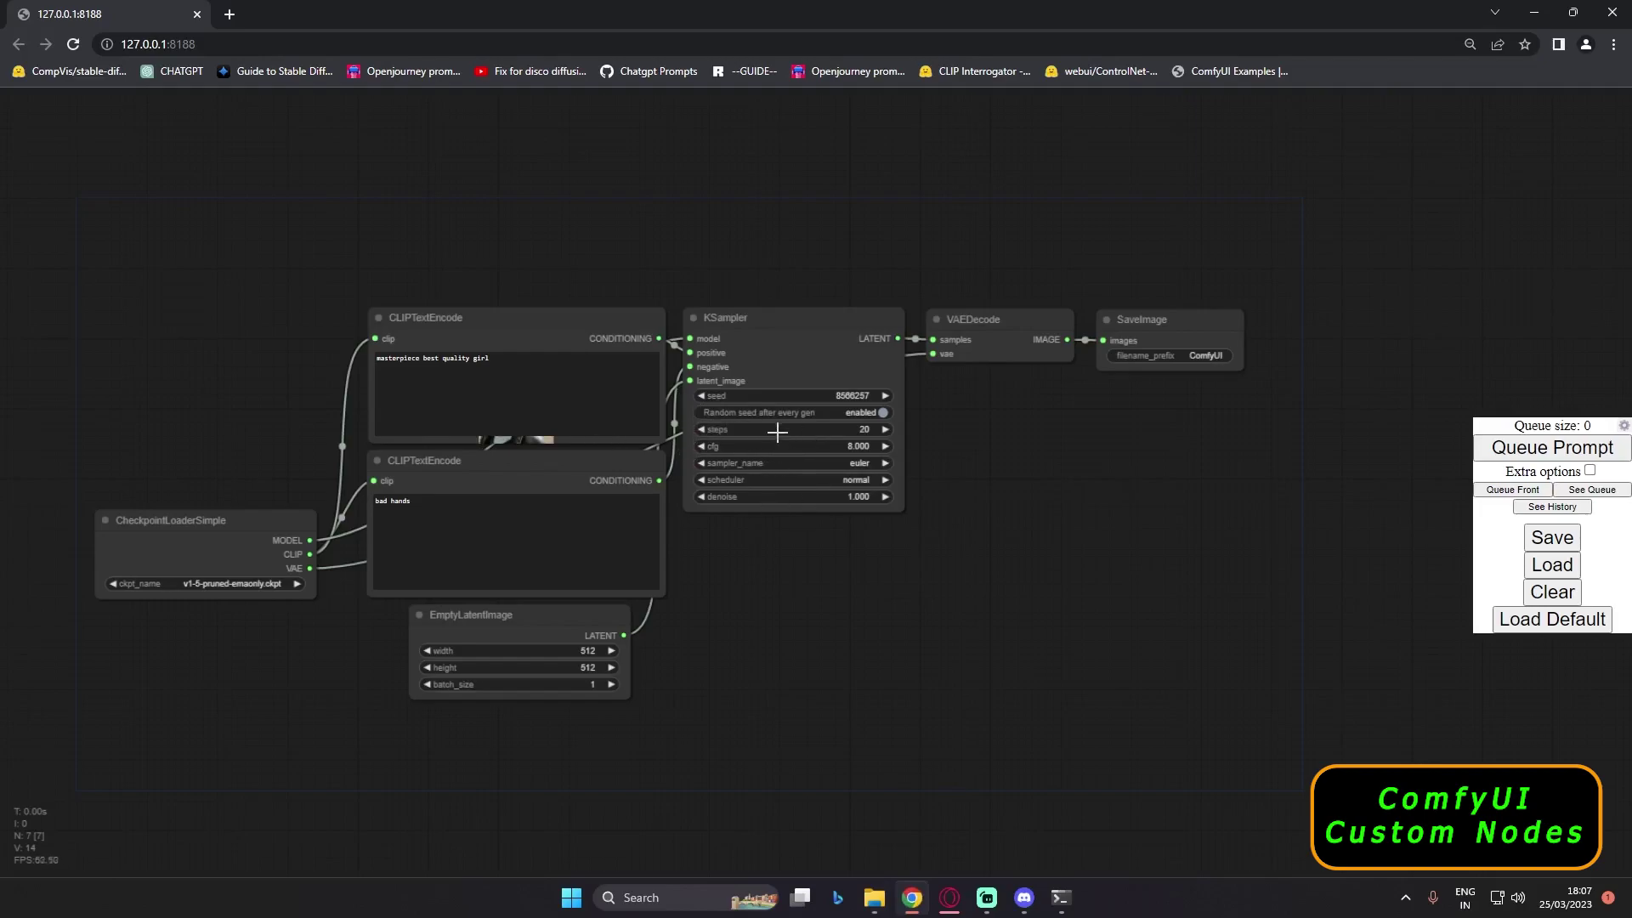
# - Load Simple Text2Img WorkFlow.json from the ComfyWorkFlows folder into the ComfyUI canvas
pyautogui.click(875, 898)
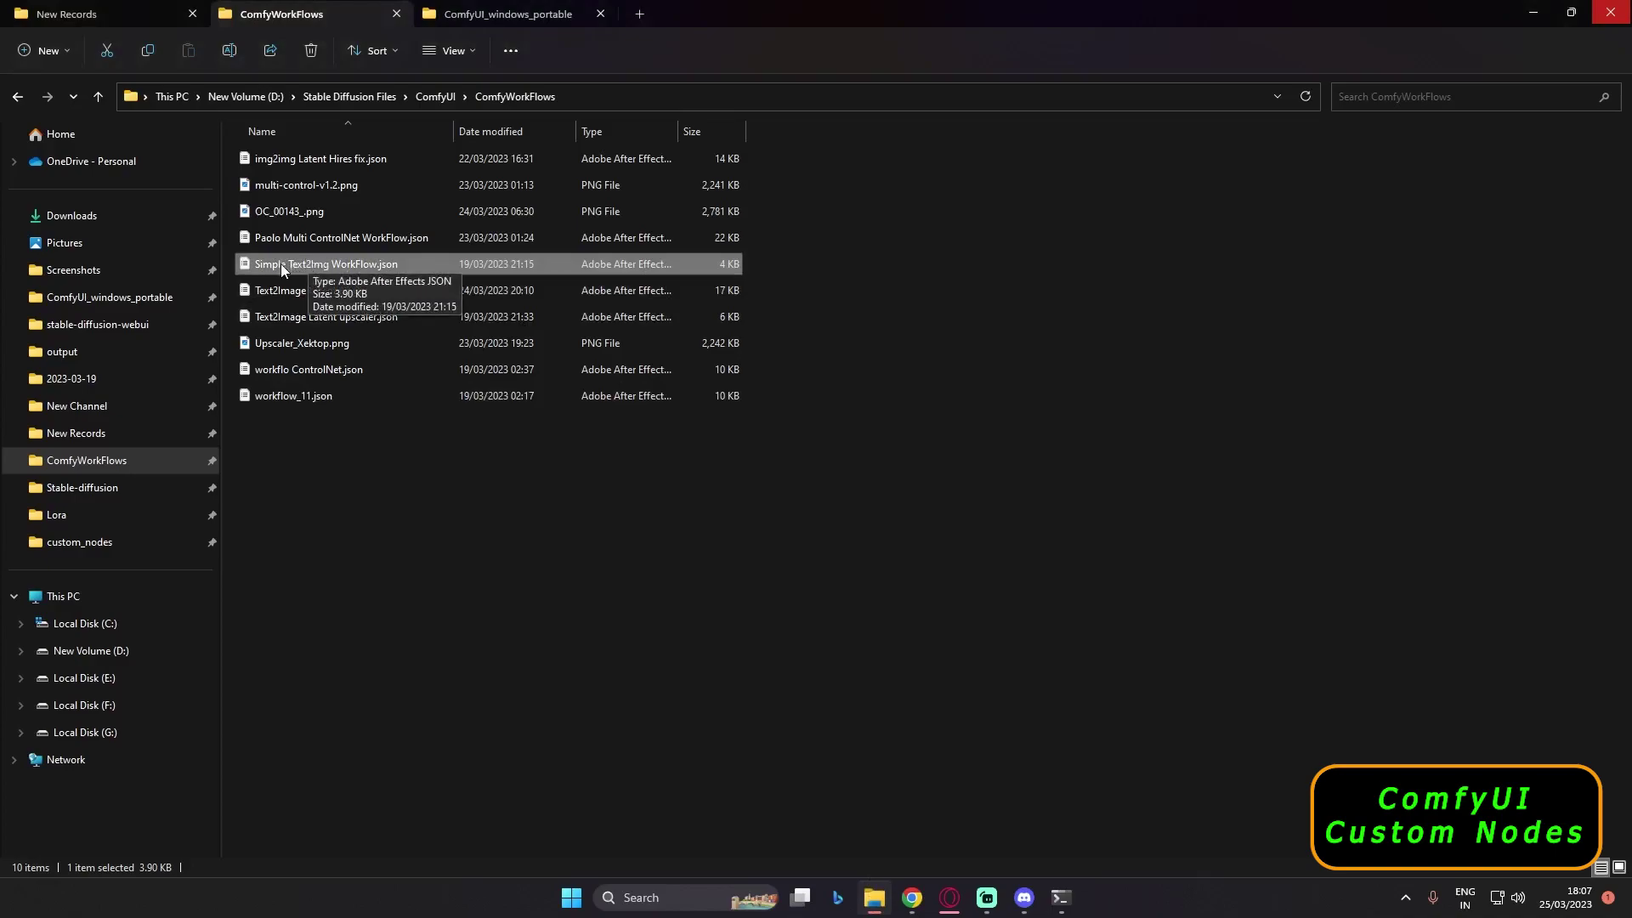
pyautogui.moveTo(281, 263); pyautogui.dragTo(705, 634)
pyautogui.moveTo(1006, 743); pyautogui.dragTo(892, 804)
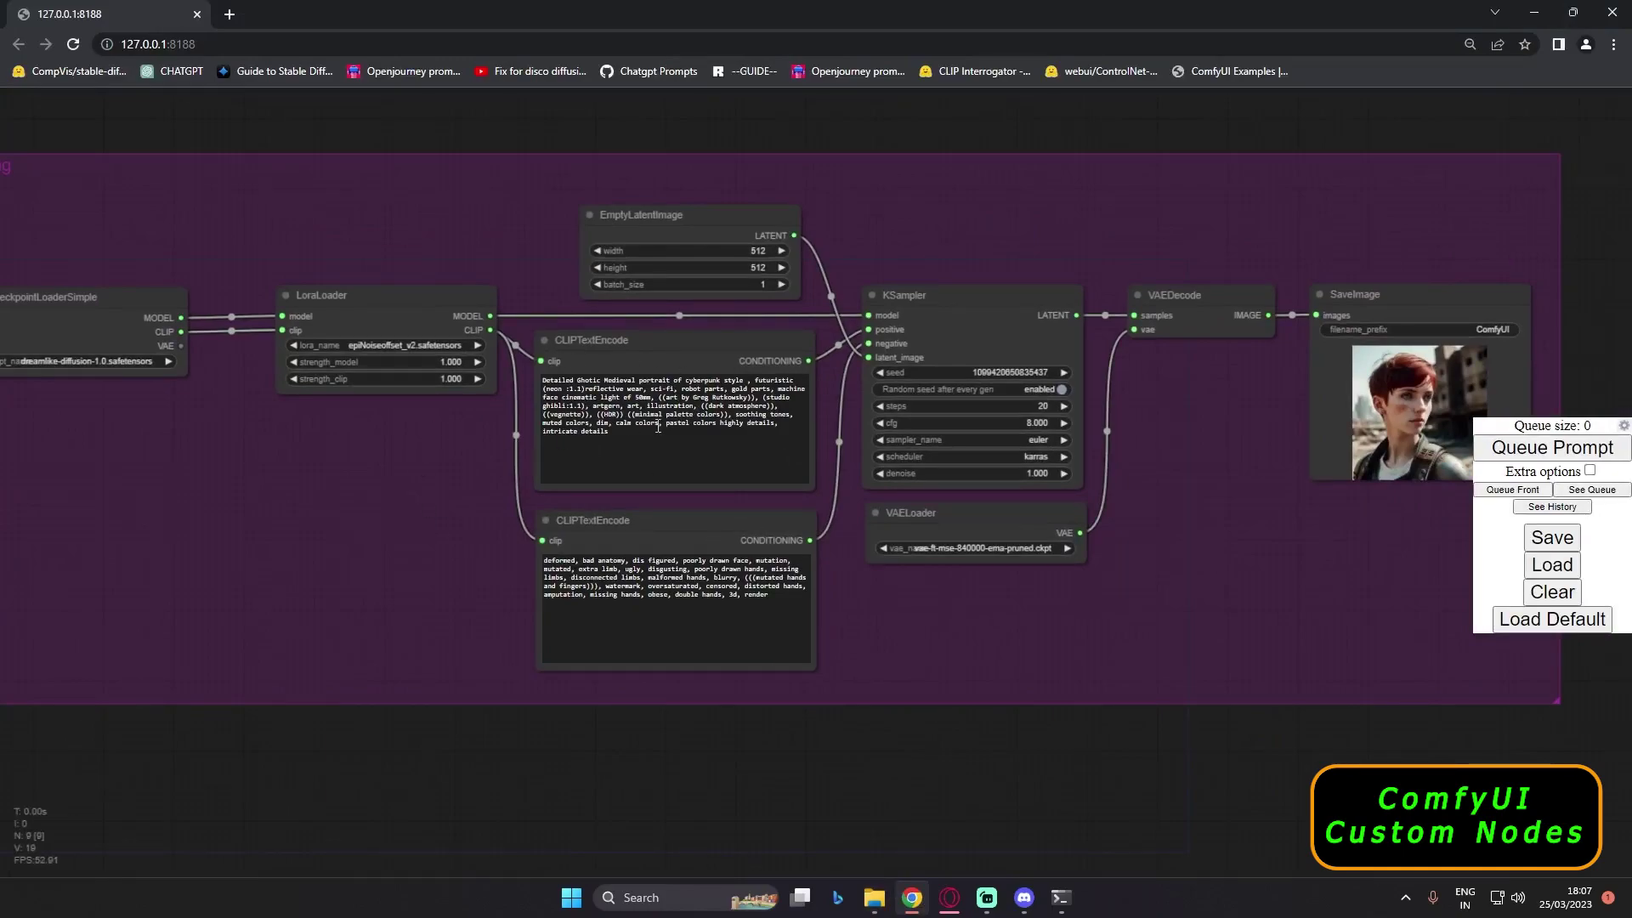
# - Examine the Text2Img workflow from the checkpoint and LoRA loaders through the sampler to the SaveImage node
pyautogui.scroll(7, 105, 273)
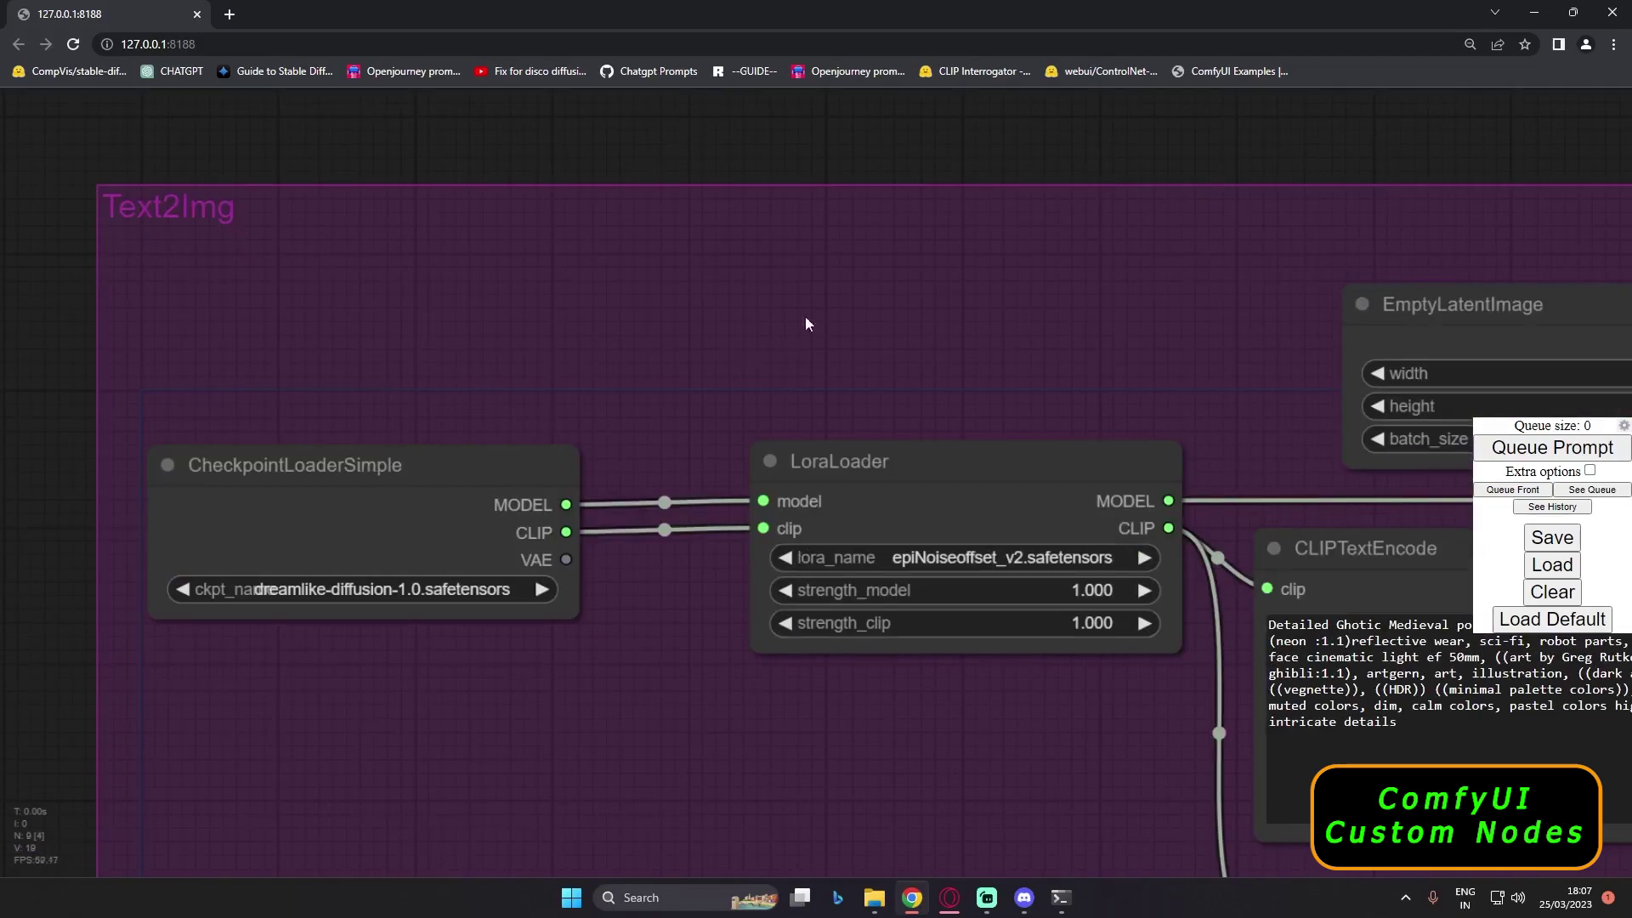
pyautogui.moveTo(1025, 312); pyautogui.dragTo(742, 388)
pyautogui.scroll(-5, 742, 389)
pyautogui.moveTo(1289, 175); pyautogui.dragTo(958, 107)
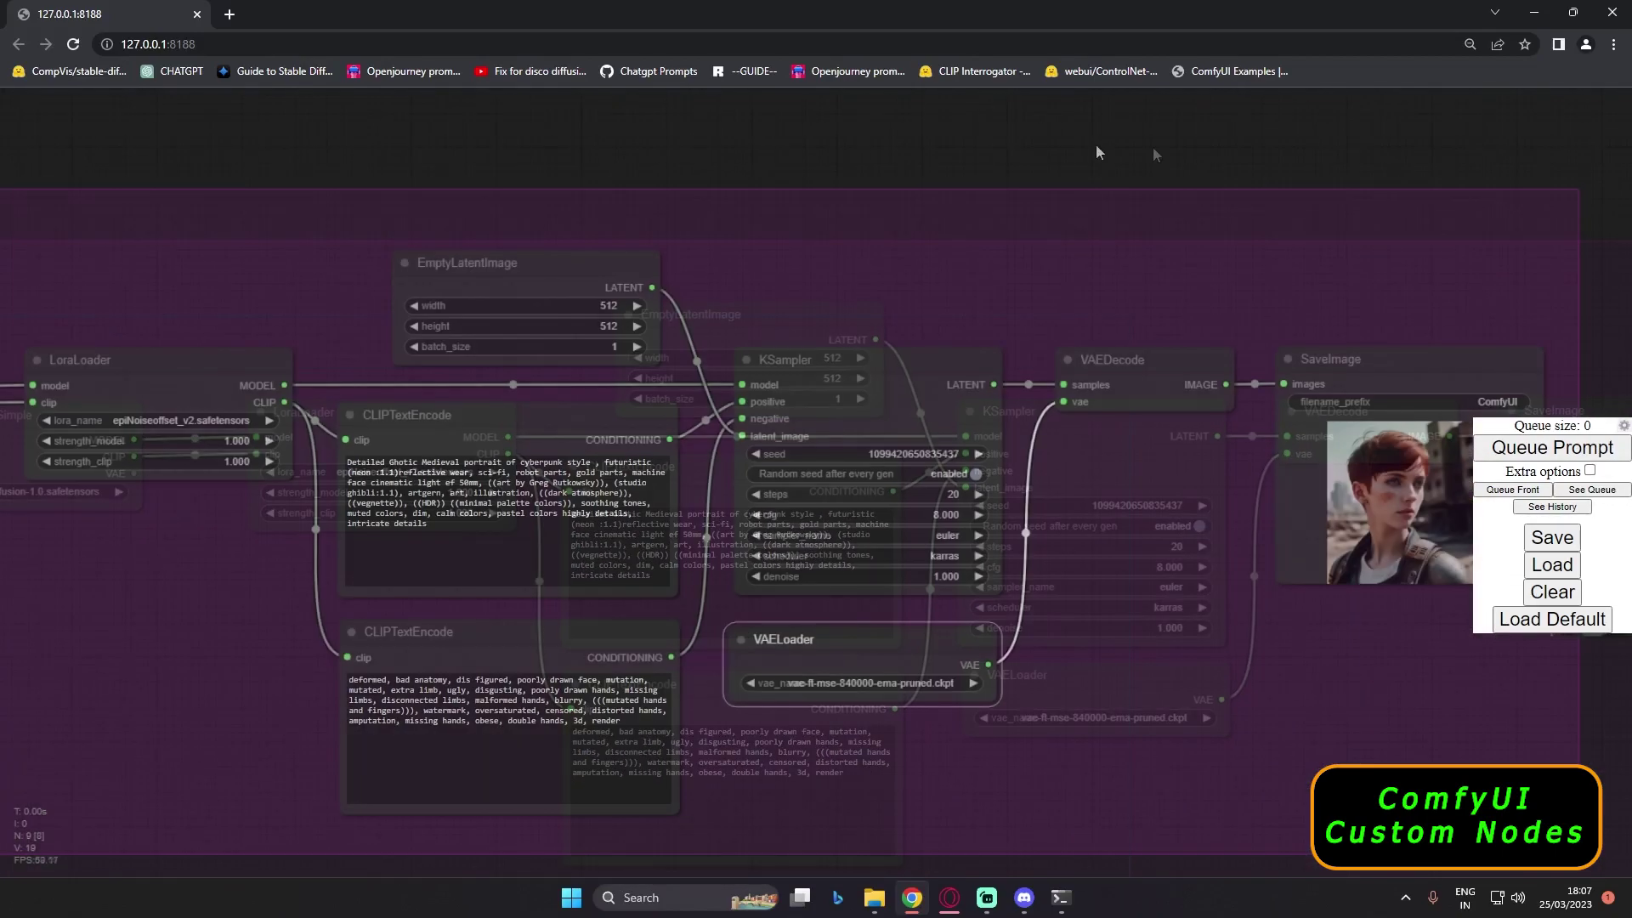
pyautogui.moveTo(1095, 144); pyautogui.dragTo(917, 129)
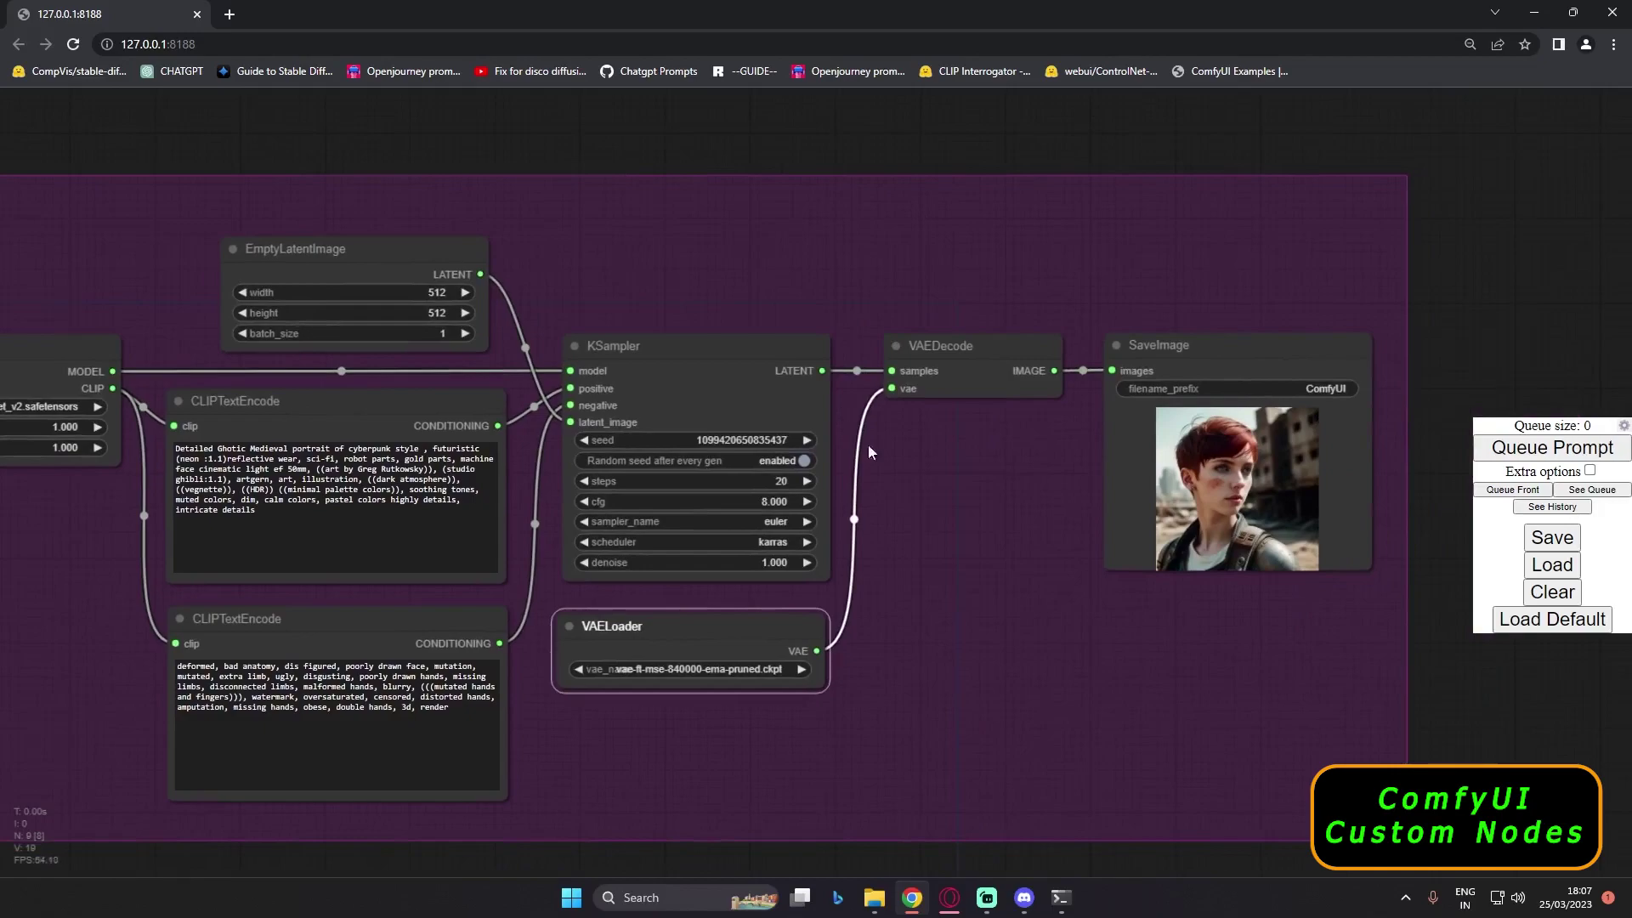
pyautogui.scroll(1, 1025, 472)
pyautogui.moveTo(1281, 333)
pyautogui.mouseDown()
pyautogui.moveTo(1293, 231)
pyautogui.moveTo(1286, 330)
pyautogui.mouseUp()
pyautogui.moveTo(1538, 320); pyautogui.dragTo(1246, 333)
pyautogui.moveTo(1031, 349); pyautogui.dragTo(1046, 352)
pyautogui.moveTo(1282, 431); pyautogui.dragTo(1219, 342)
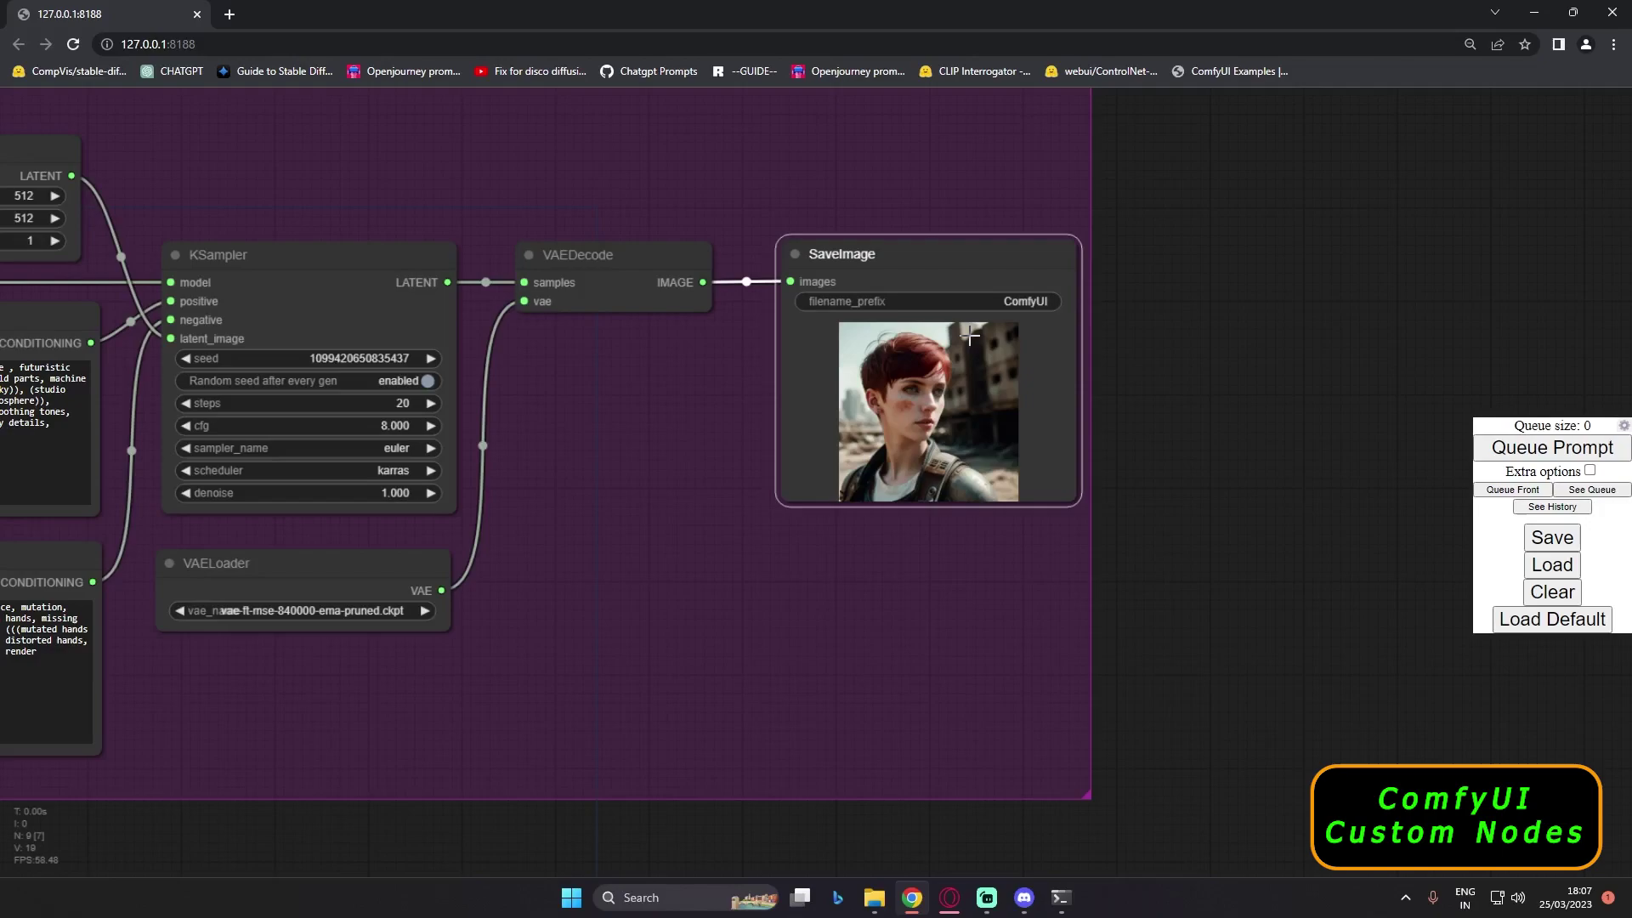
# - Add a Brightness & Contrast image processing node below SaveImage and connect the VAEDecode image output to its image input
pyautogui.rightClick(741, 607)
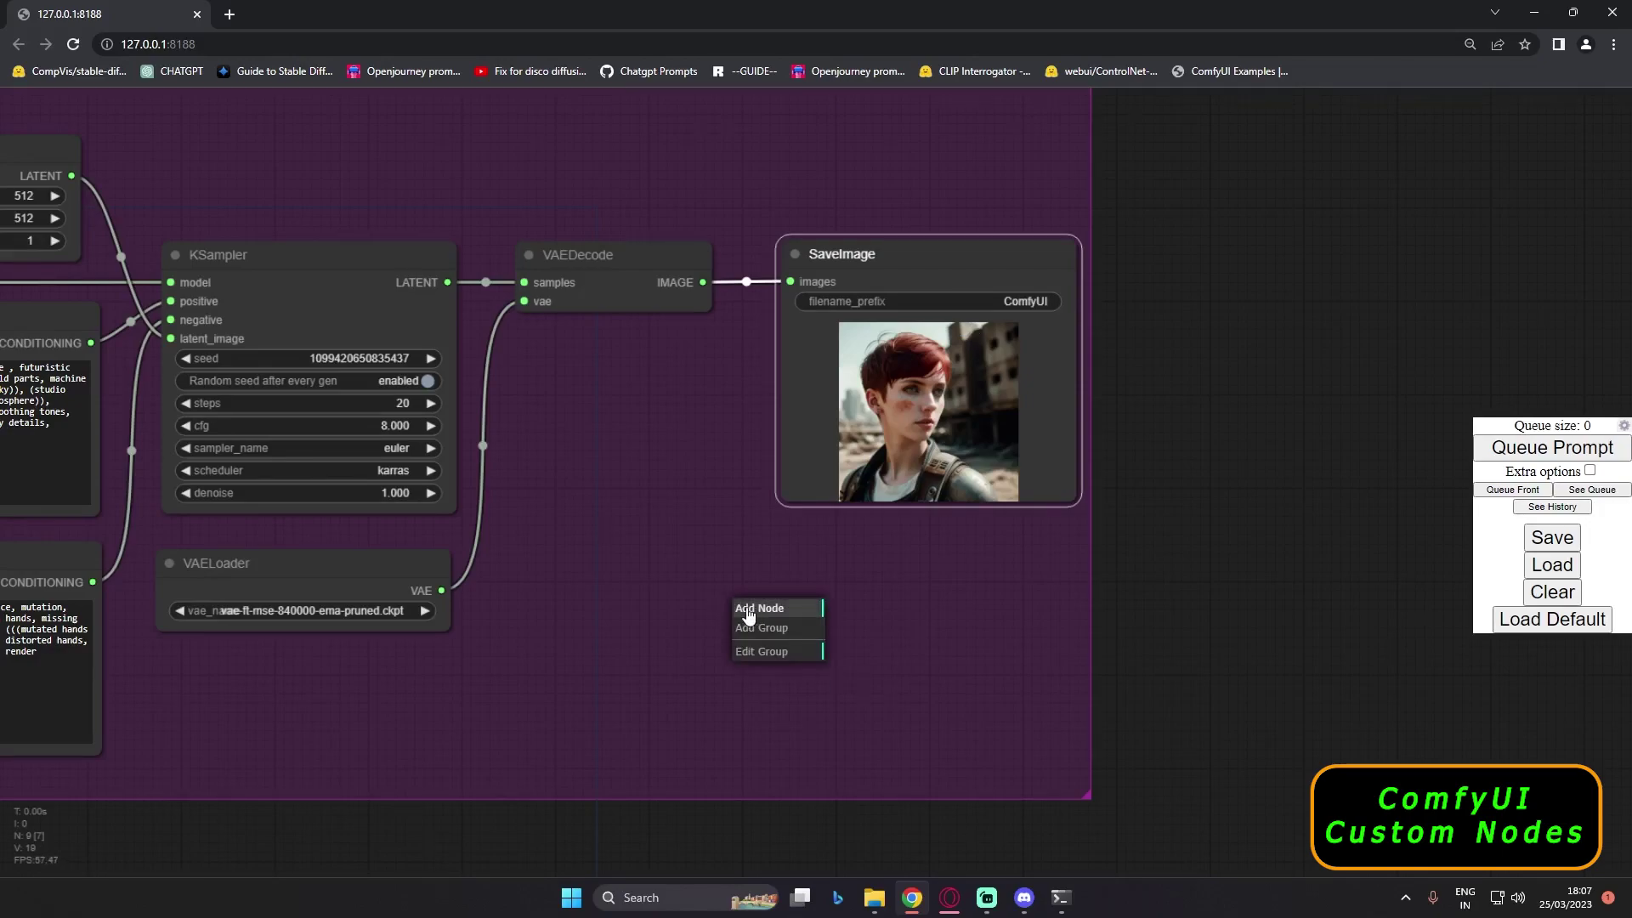
pyautogui.click(748, 612)
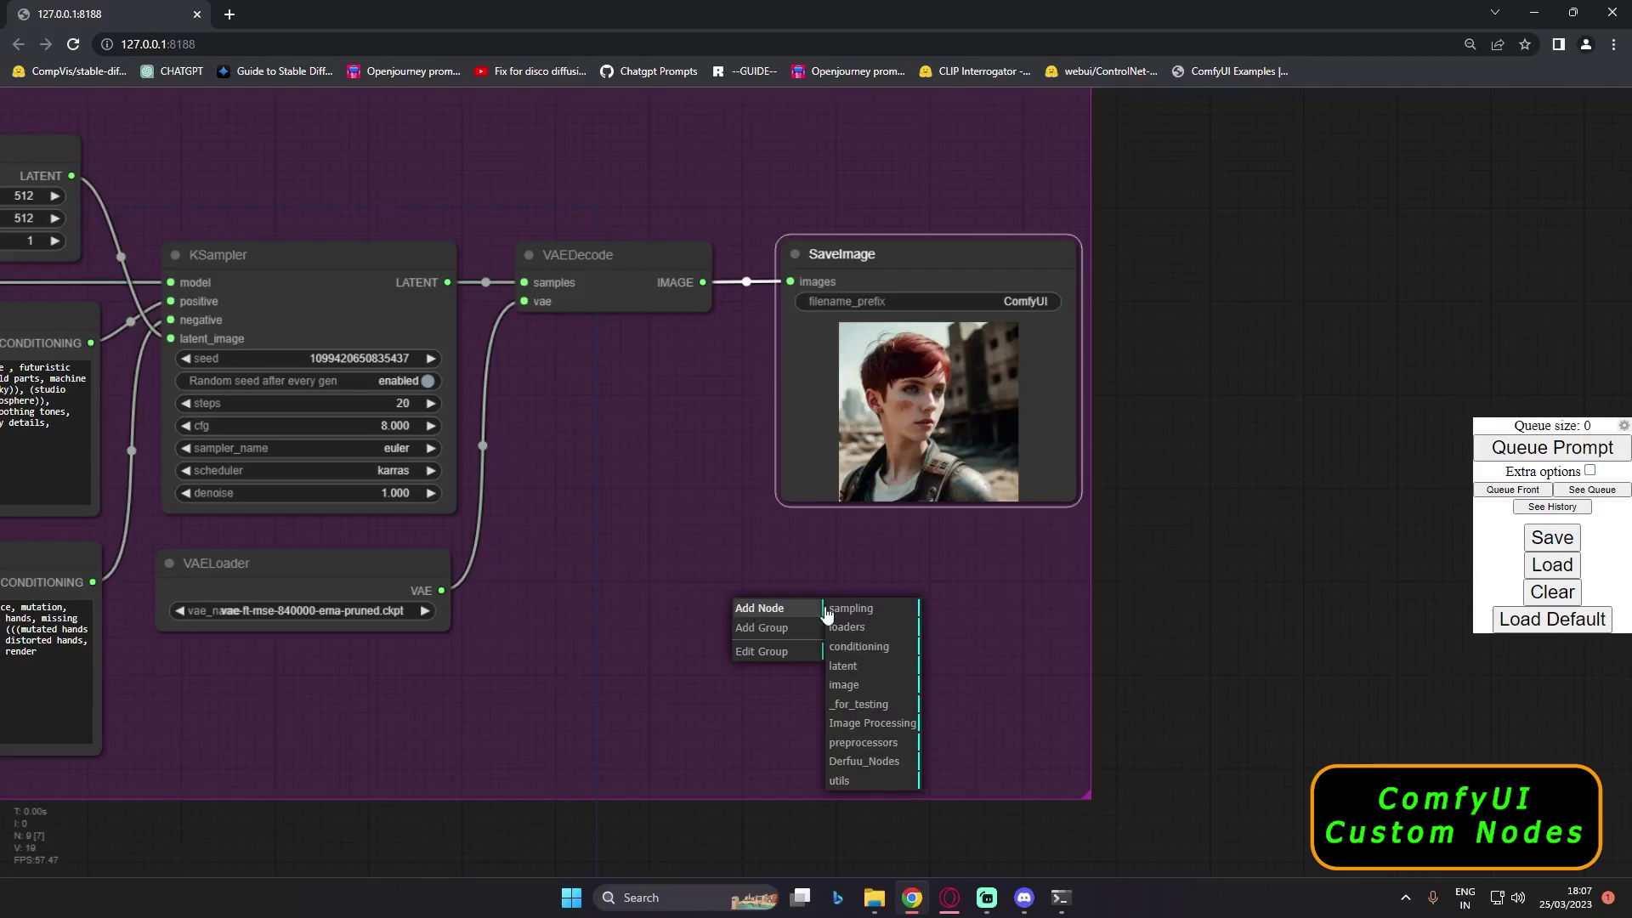
pyautogui.click(861, 731)
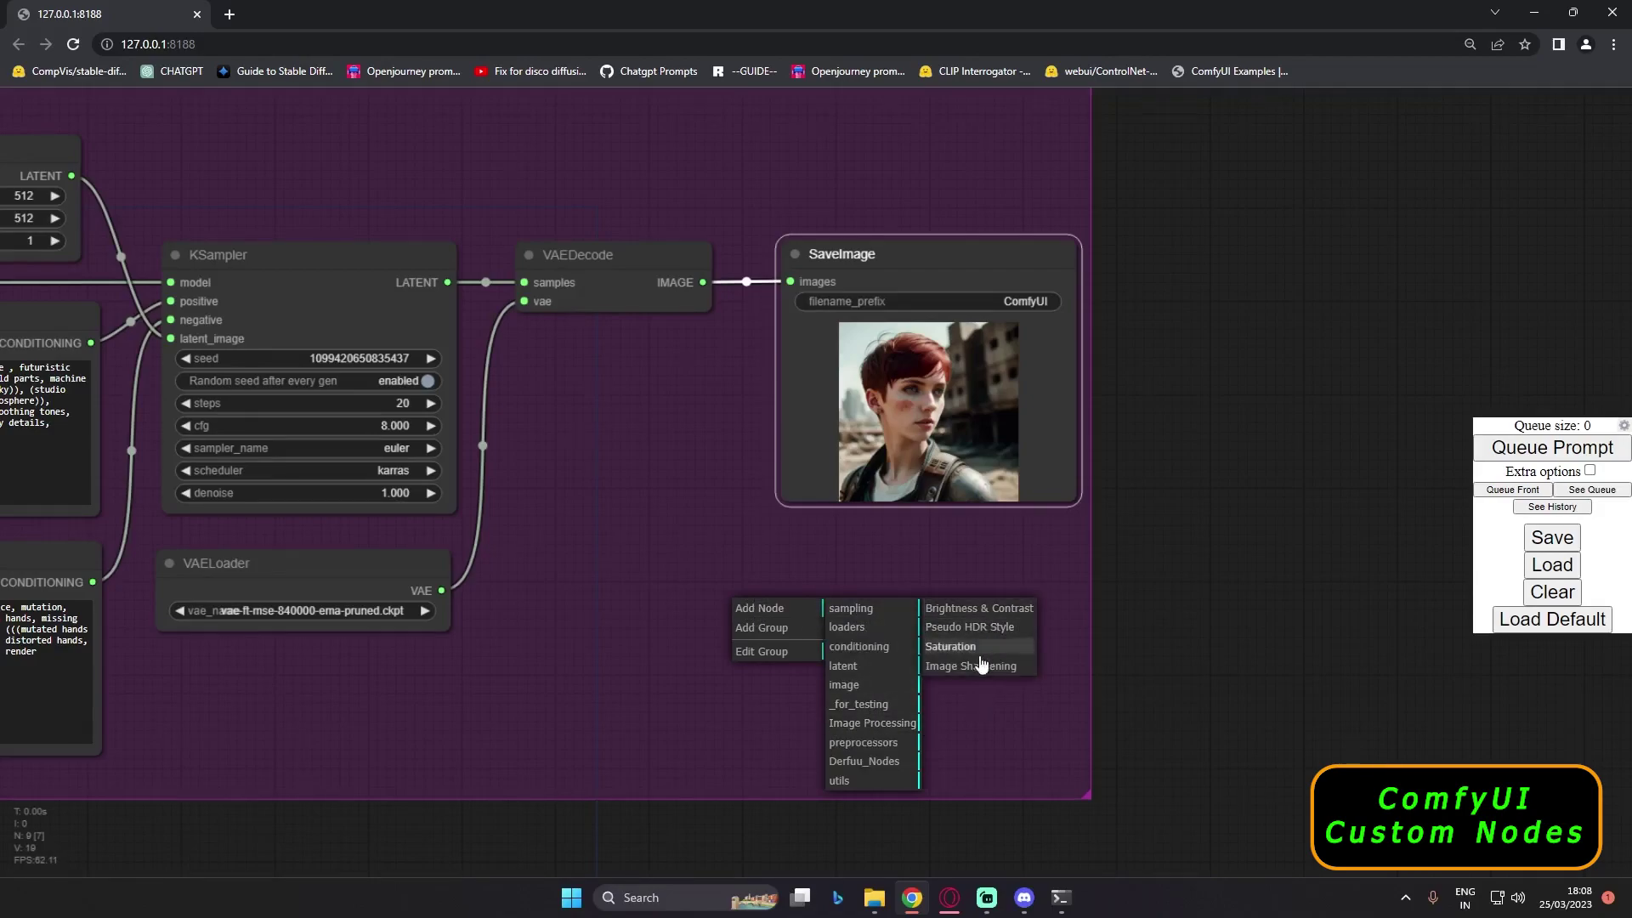
pyautogui.click(965, 619)
pyautogui.moveTo(925, 602); pyautogui.dragTo(841, 607)
pyautogui.moveTo(1301, 590); pyautogui.dragTo(1164, 561)
pyautogui.moveTo(678, 580); pyautogui.dragTo(694, 583)
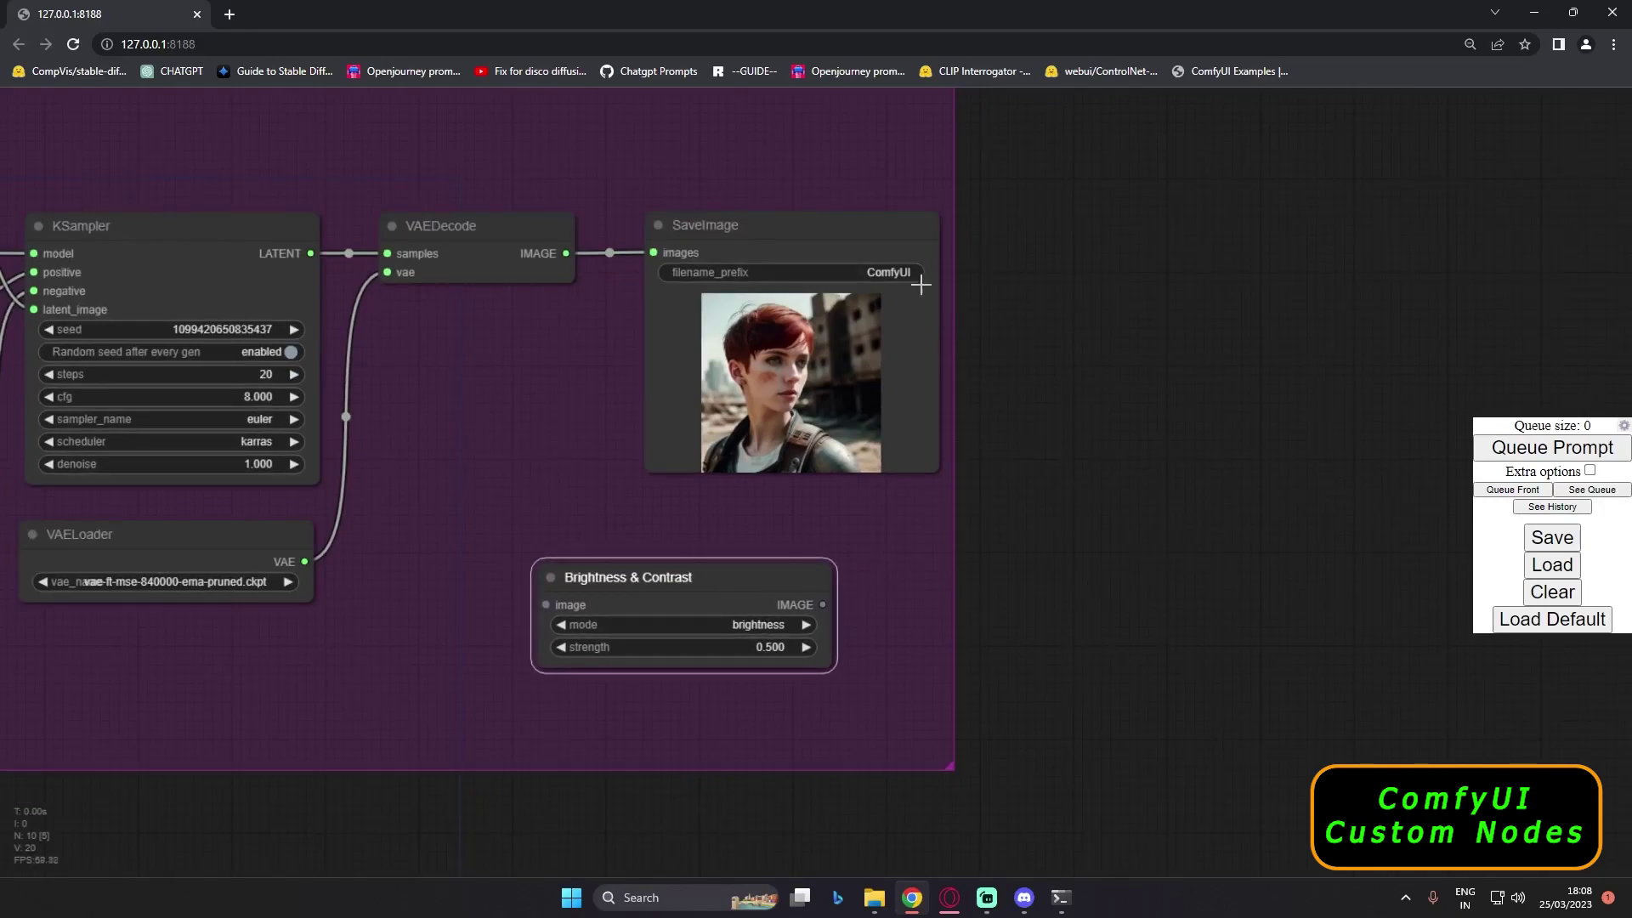
pyautogui.moveTo(567, 253); pyautogui.dragTo(567, 253)
pyautogui.moveTo(560, 364); pyautogui.dragTo(546, 605)
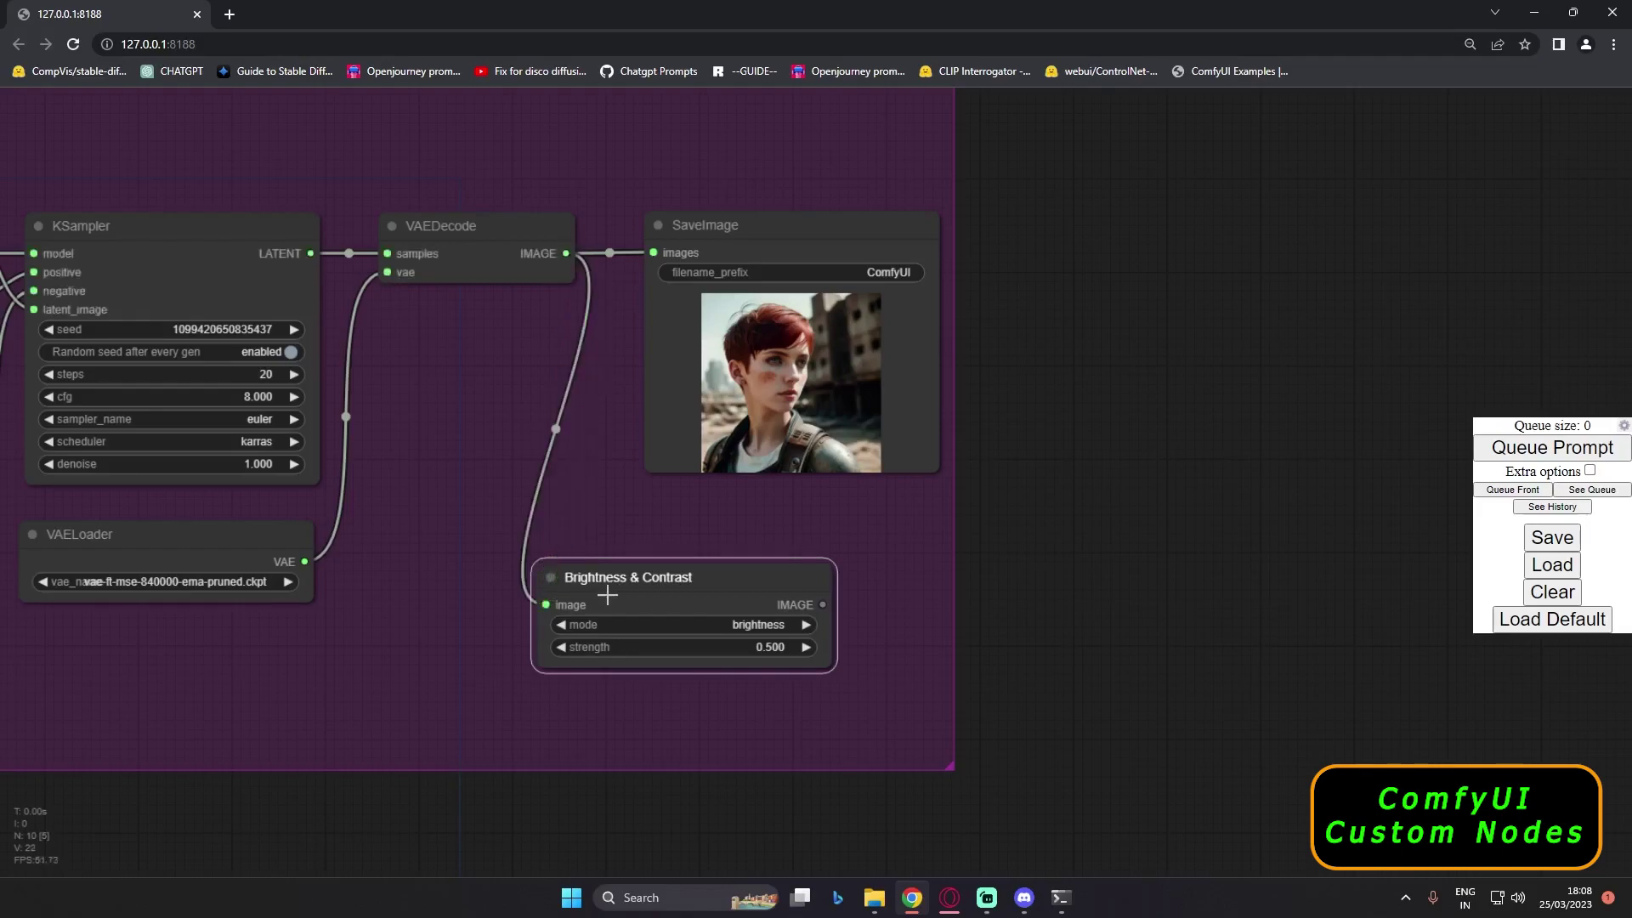
# - Clone the SaveImage node, place the copy beside Brightness & Contrast, and connect that node's image output to it
pyautogui.rightClick(758, 228)
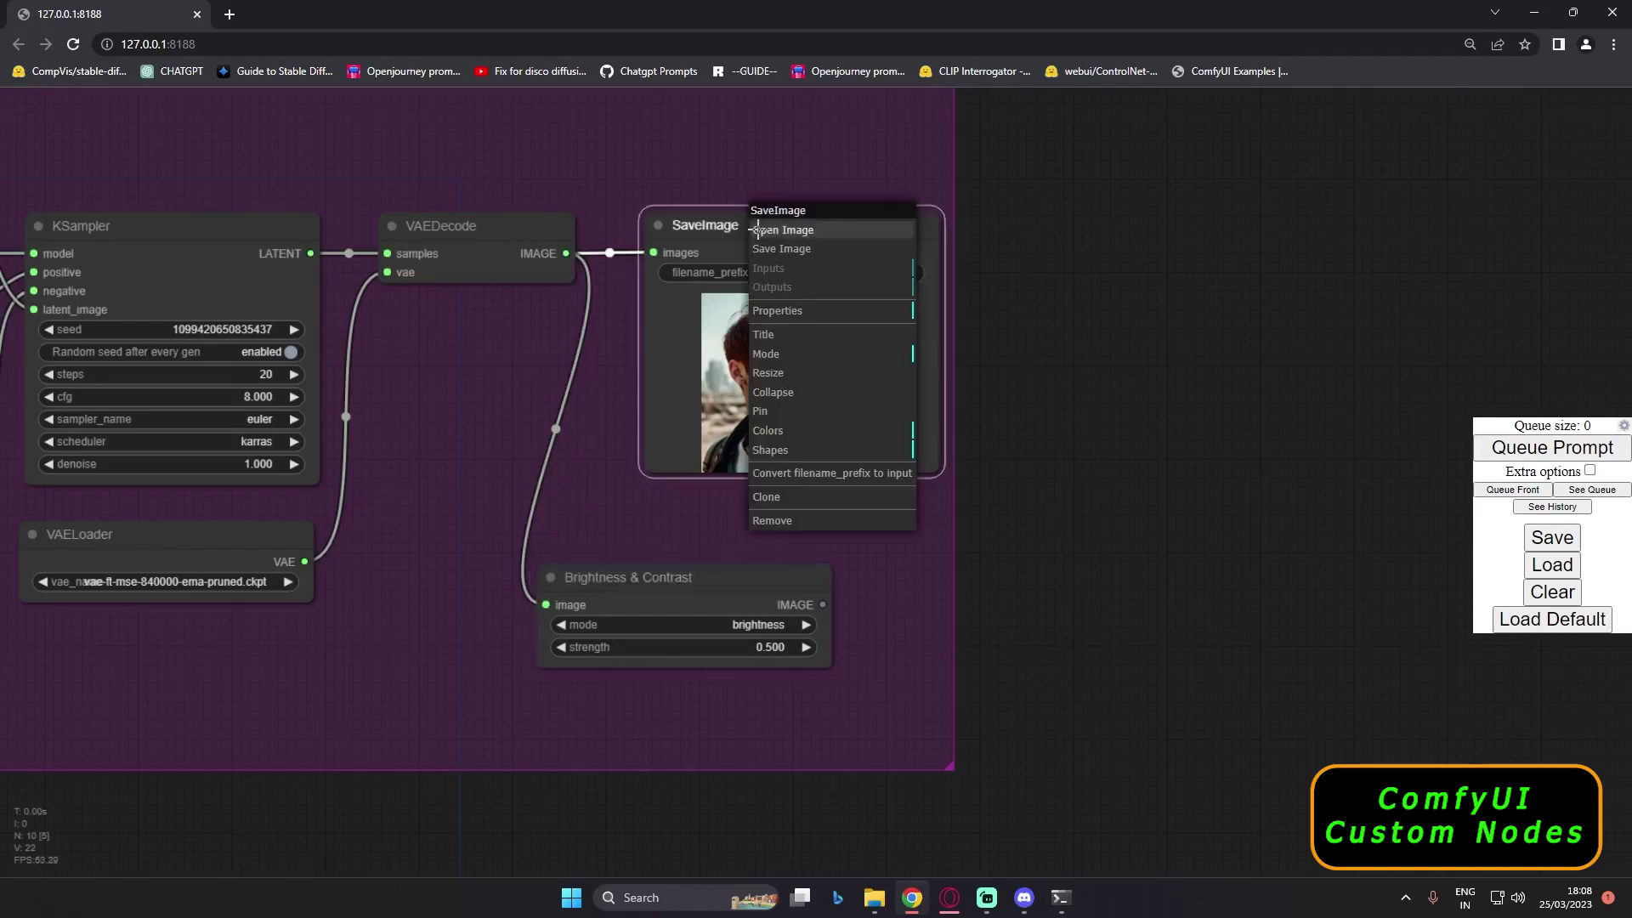
pyautogui.click(786, 509)
pyautogui.moveTo(758, 234)
pyautogui.mouseDown()
pyautogui.moveTo(1070, 546)
pyautogui.moveTo(1046, 583)
pyautogui.mouseUp()
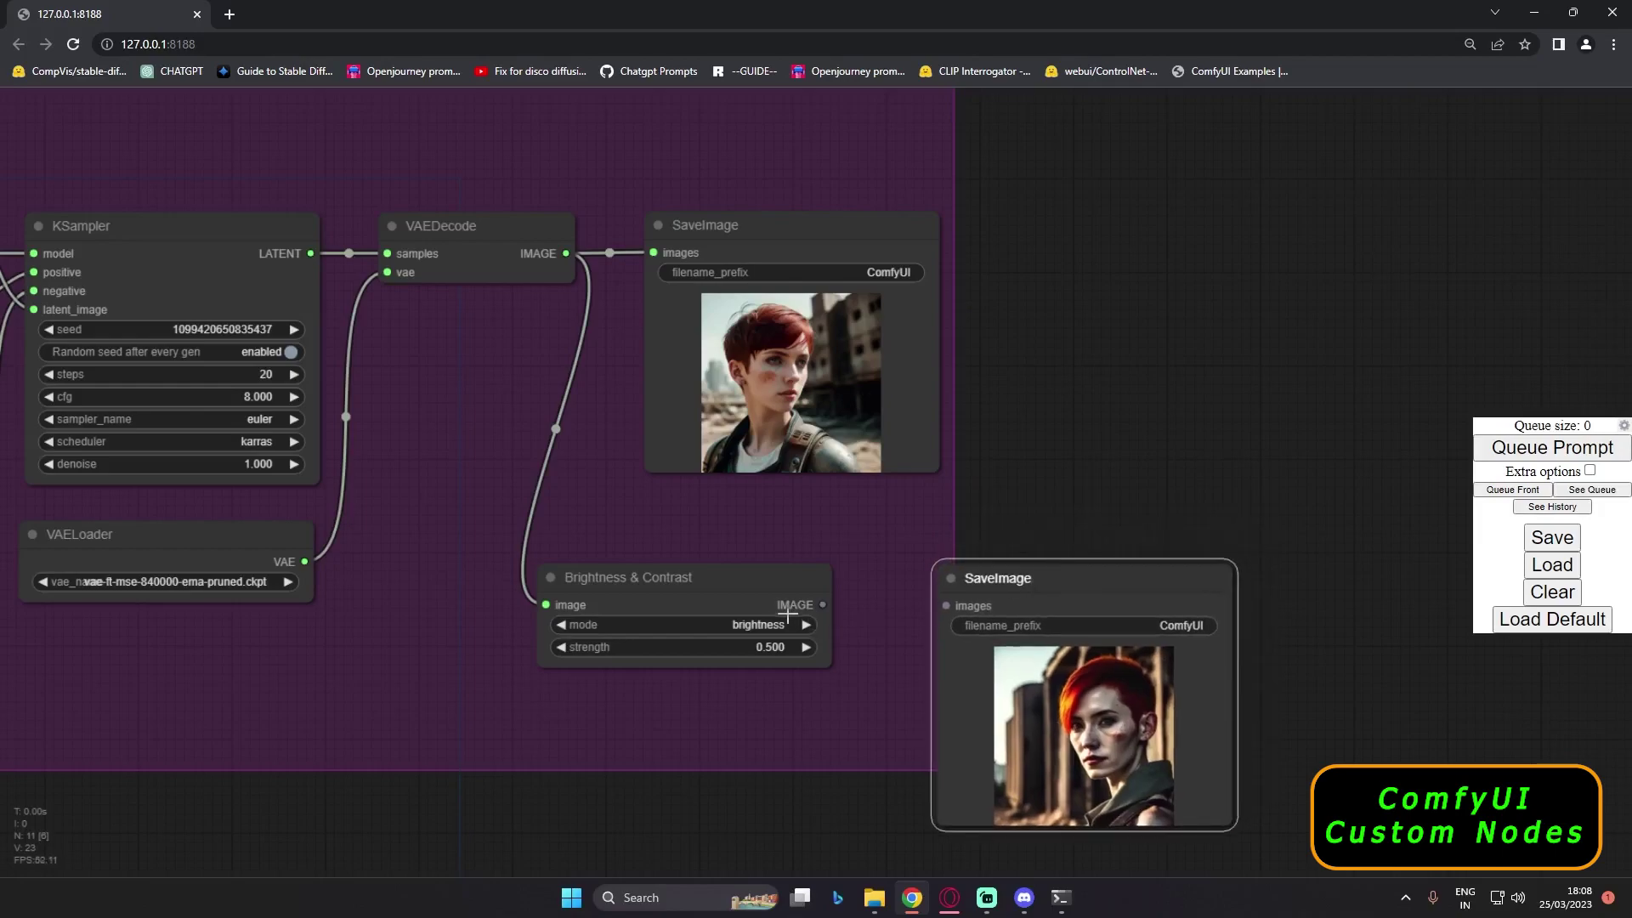
pyautogui.moveTo(823, 606); pyautogui.dragTo(947, 606)
pyautogui.moveTo(1047, 494); pyautogui.dragTo(1084, 471)
pyautogui.moveTo(1063, 566); pyautogui.dragTo(1098, 569)
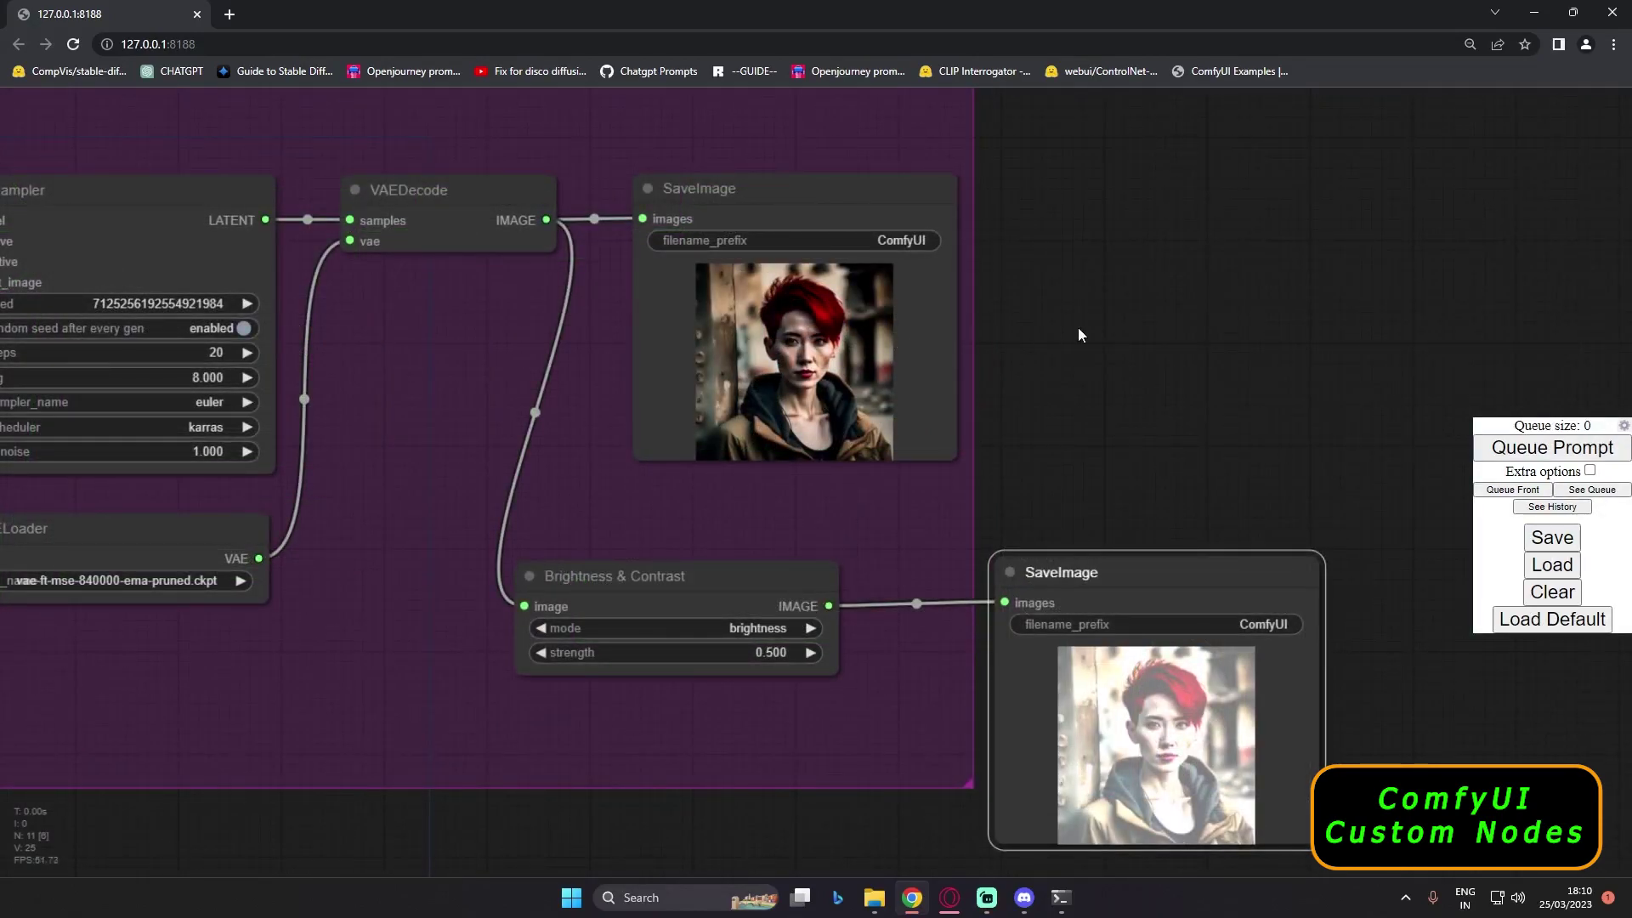
# - Compare the original and brightness-adjusted images in the two SaveImage nodes and check the Brightness & Contrast node's mode and strength
pyautogui.scroll(-3, 1122, 357)
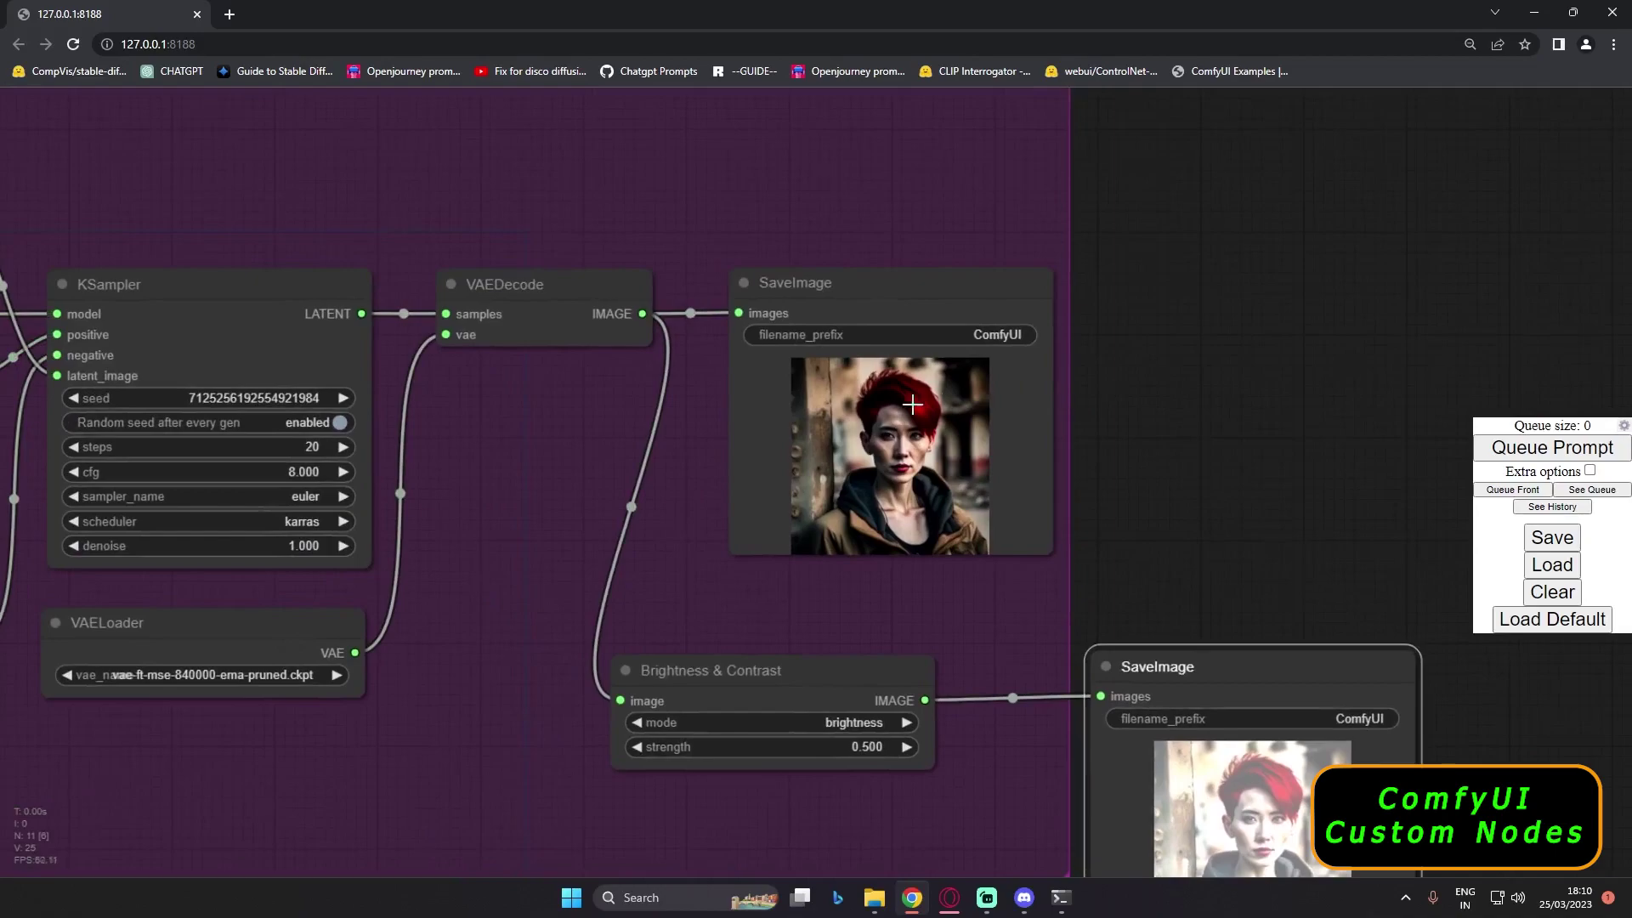
pyautogui.scroll(8, 902, 411)
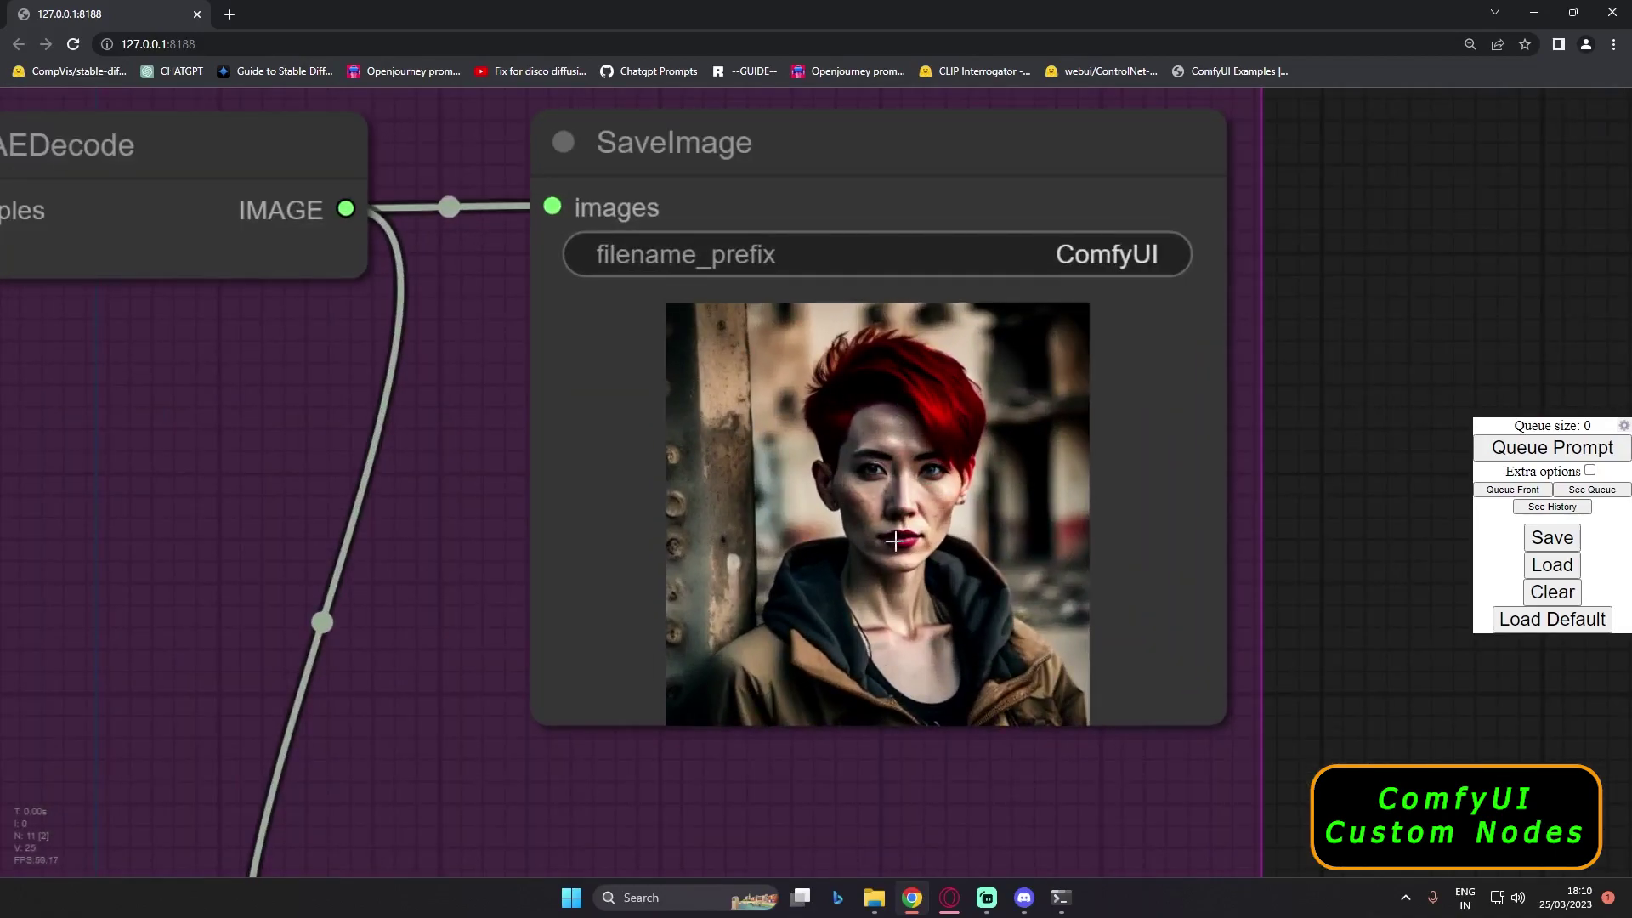
pyautogui.scroll(-3, 883, 534)
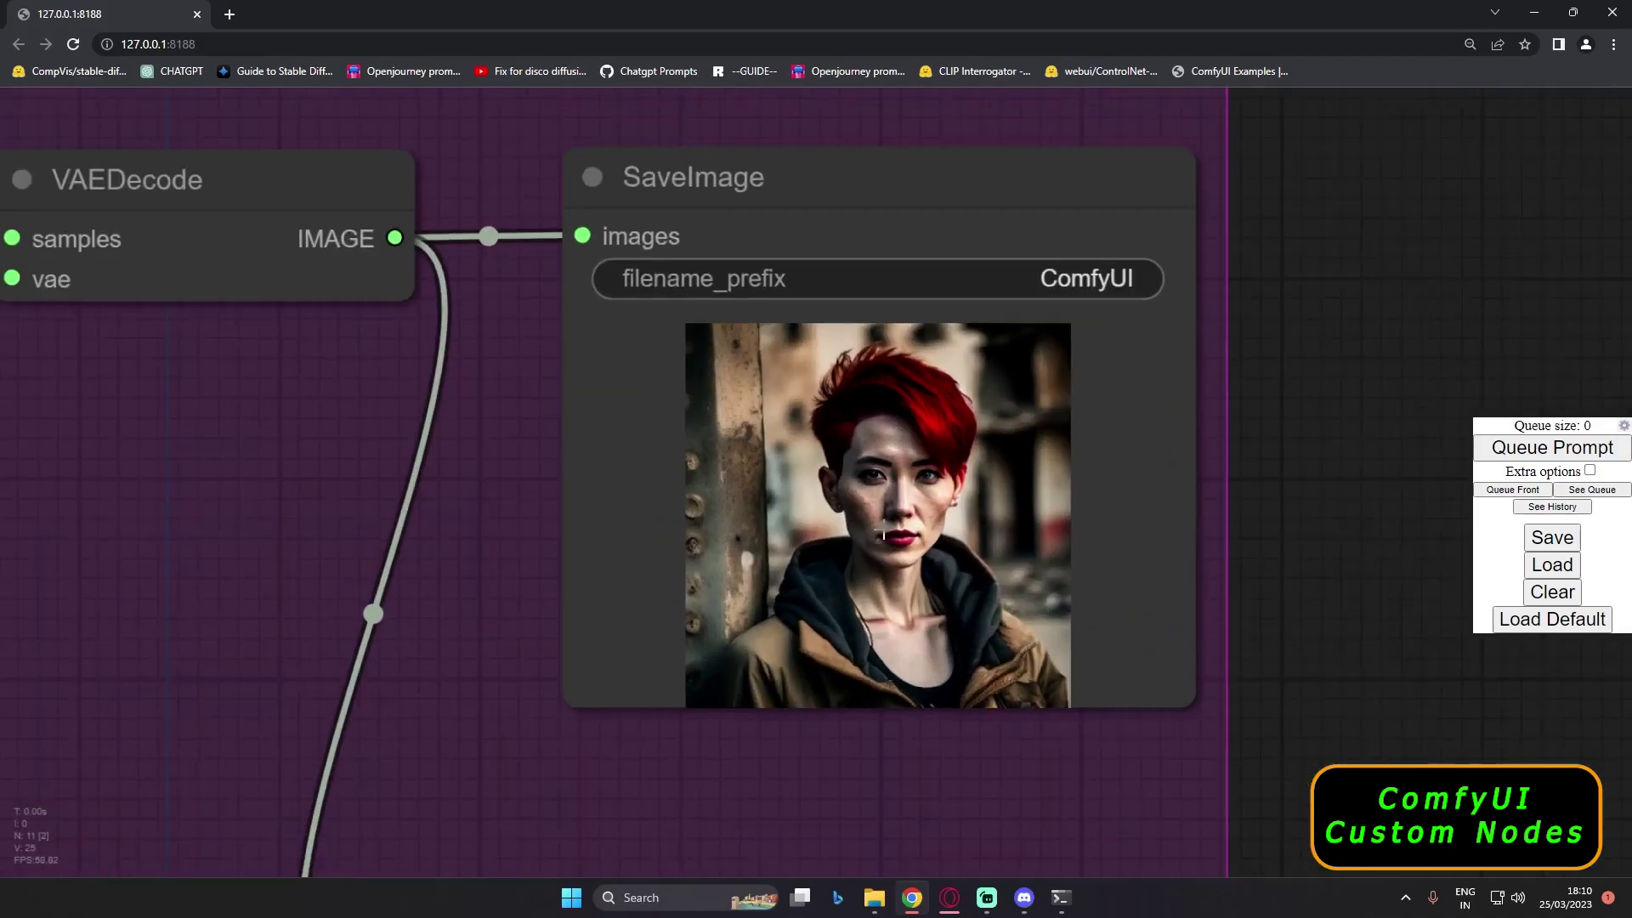
pyautogui.moveTo(1292, 543); pyautogui.dragTo(1160, 204)
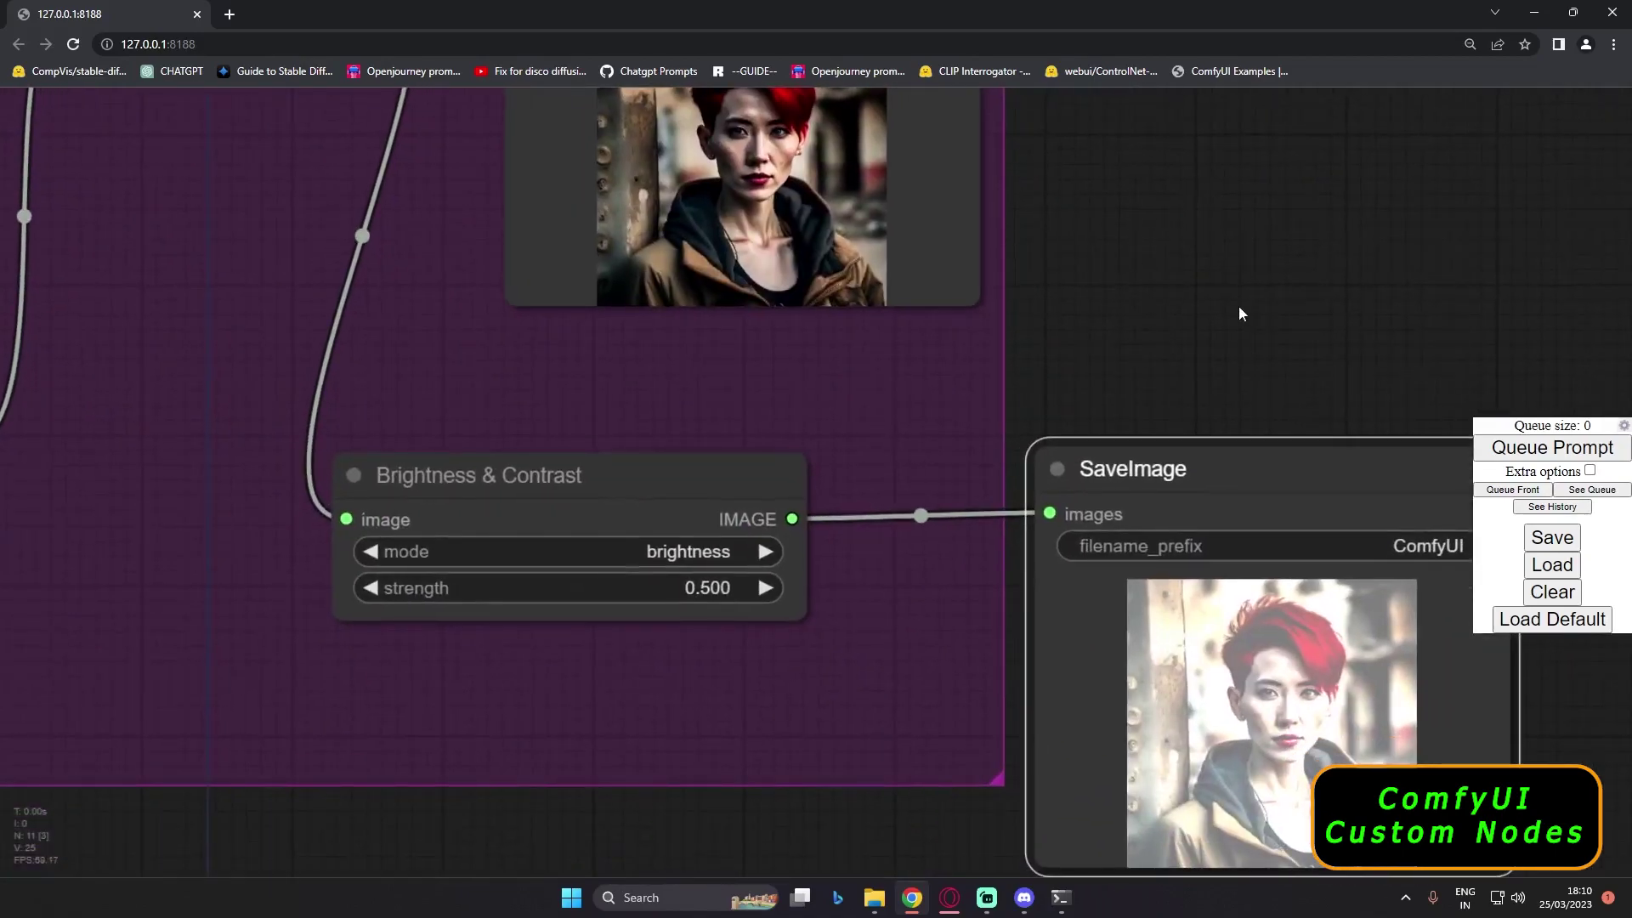
pyautogui.moveTo(1242, 308); pyautogui.dragTo(1183, 219)
pyautogui.scroll(7, 1243, 654)
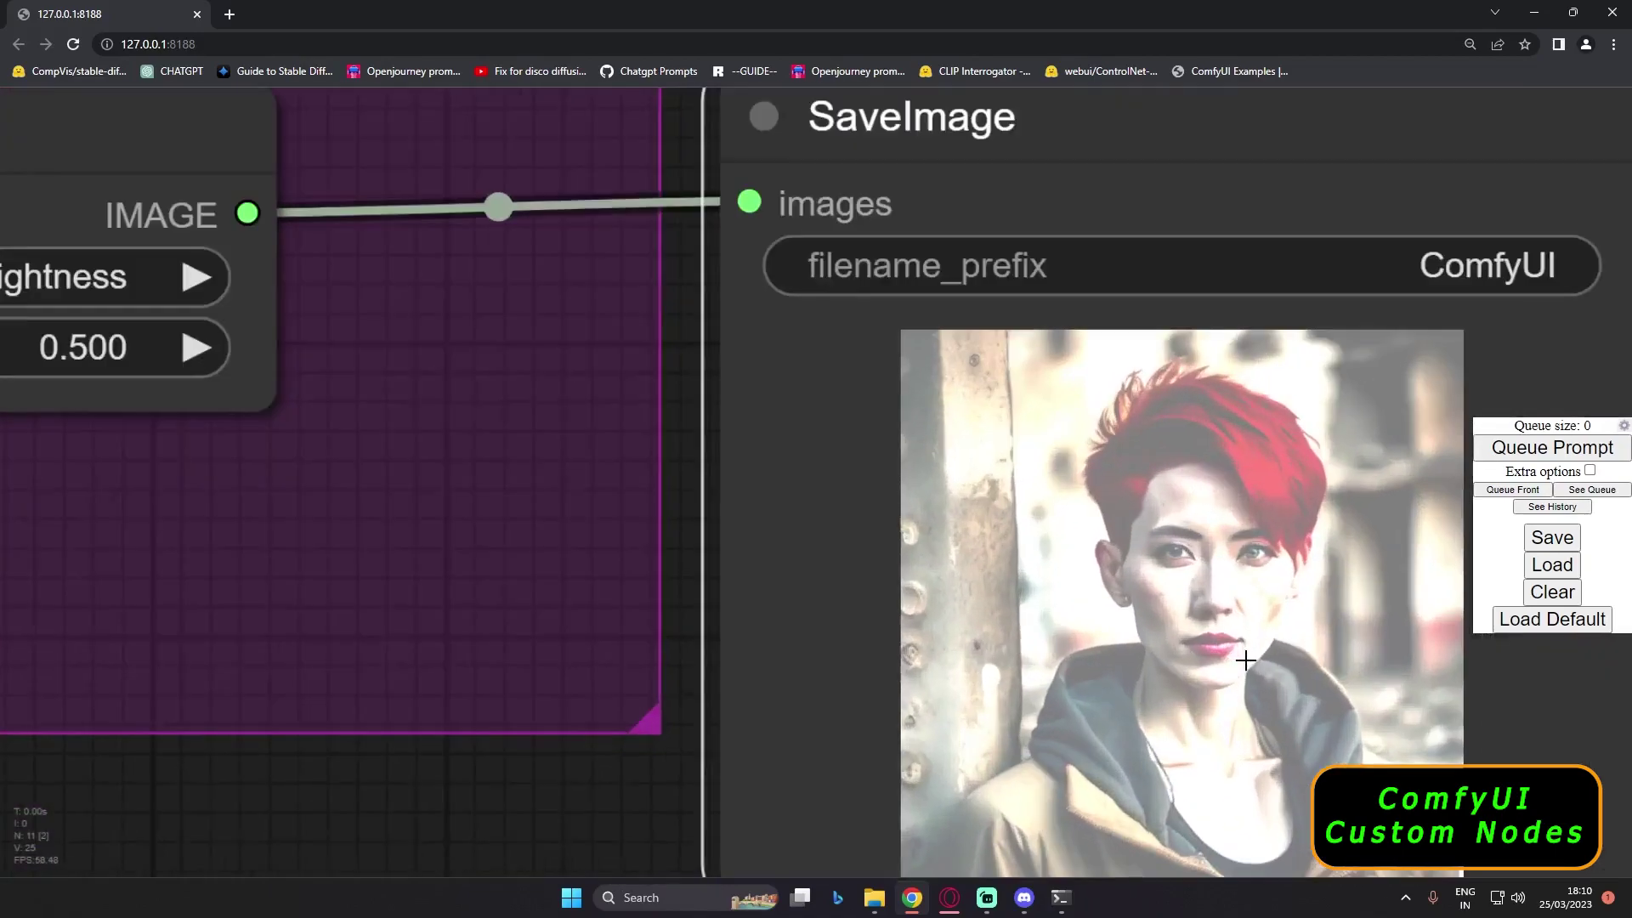
pyautogui.scroll(-7, 1233, 609)
pyautogui.scroll(6, 595, 442)
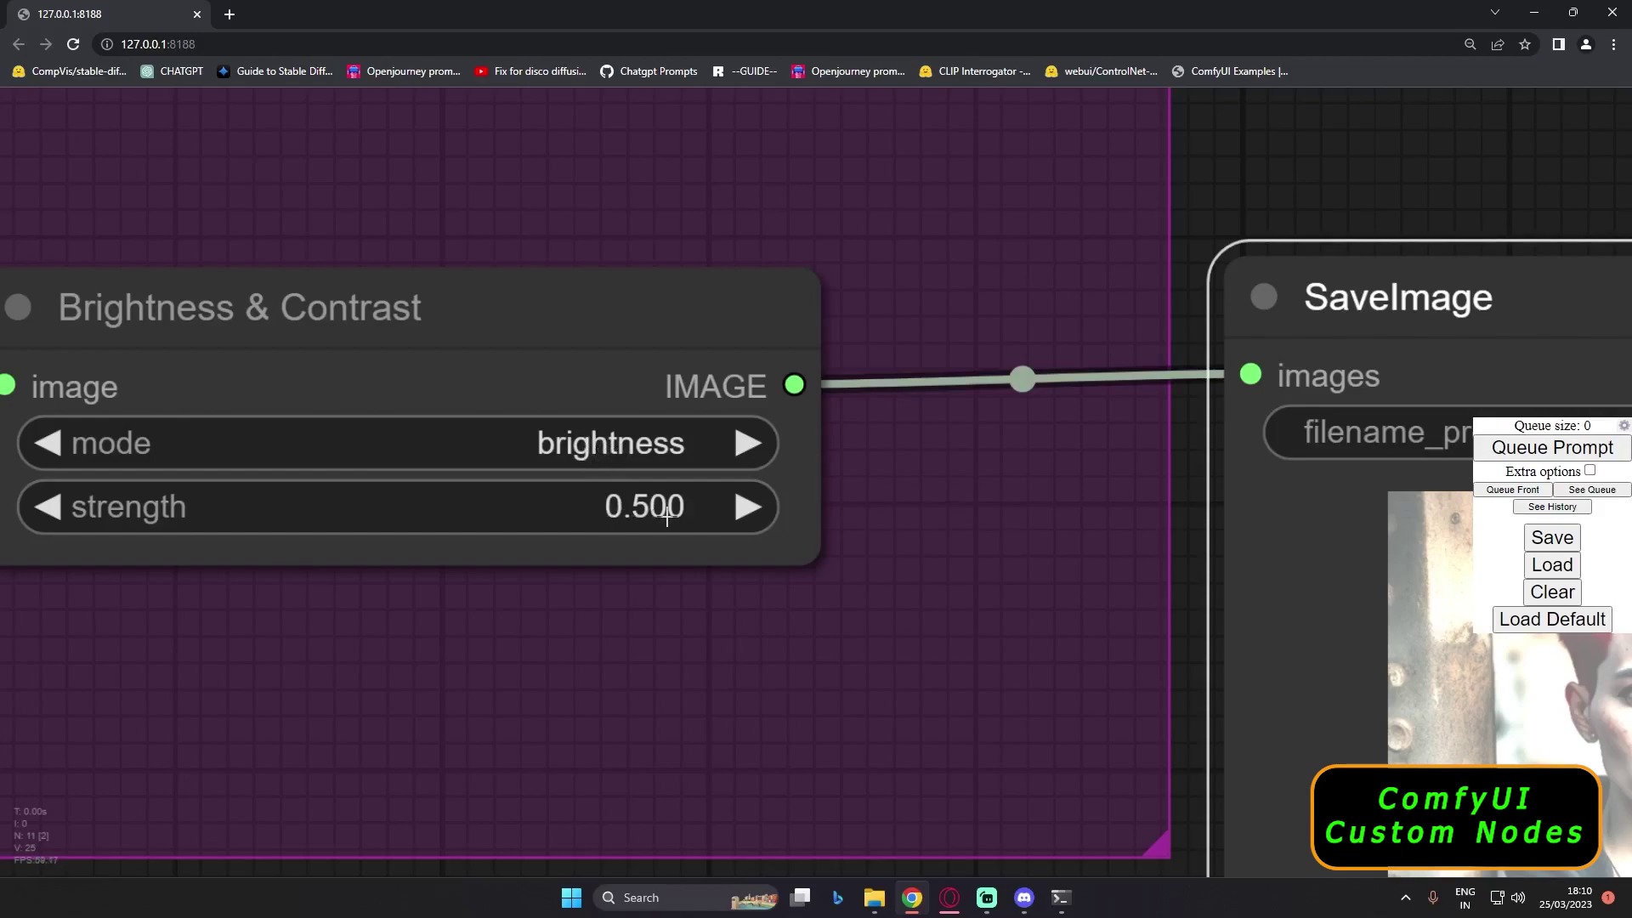
pyautogui.scroll(-3, 646, 510)
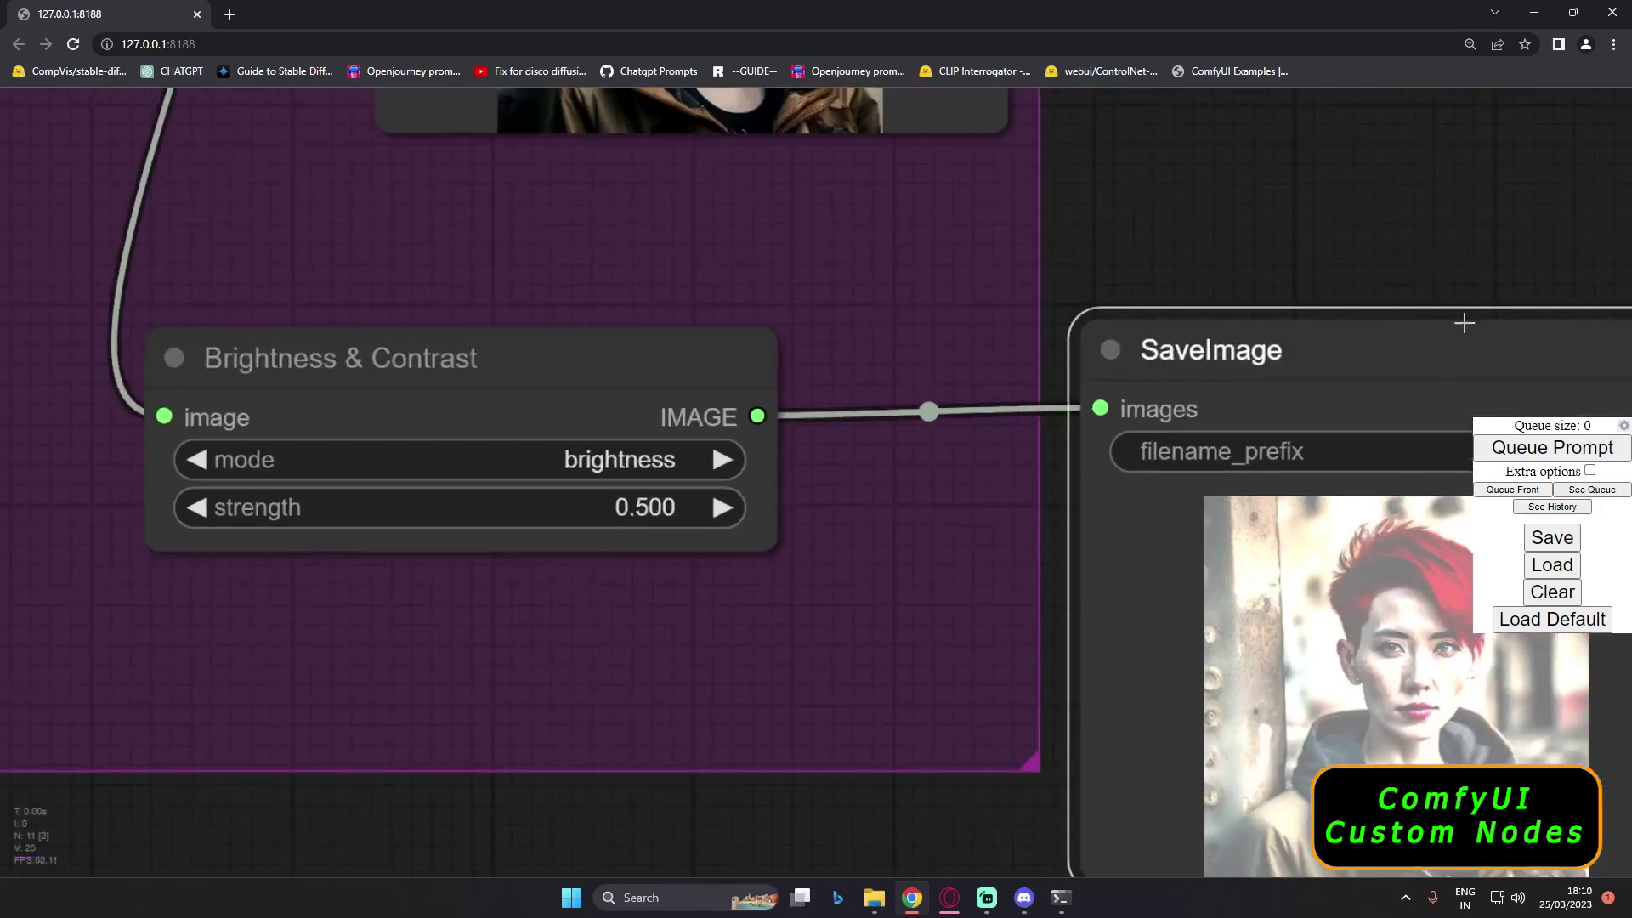
# - Set the Brightness & Contrast node's strength to 0.055
pyautogui.moveTo(1426, 223); pyautogui.dragTo(1317, 150)
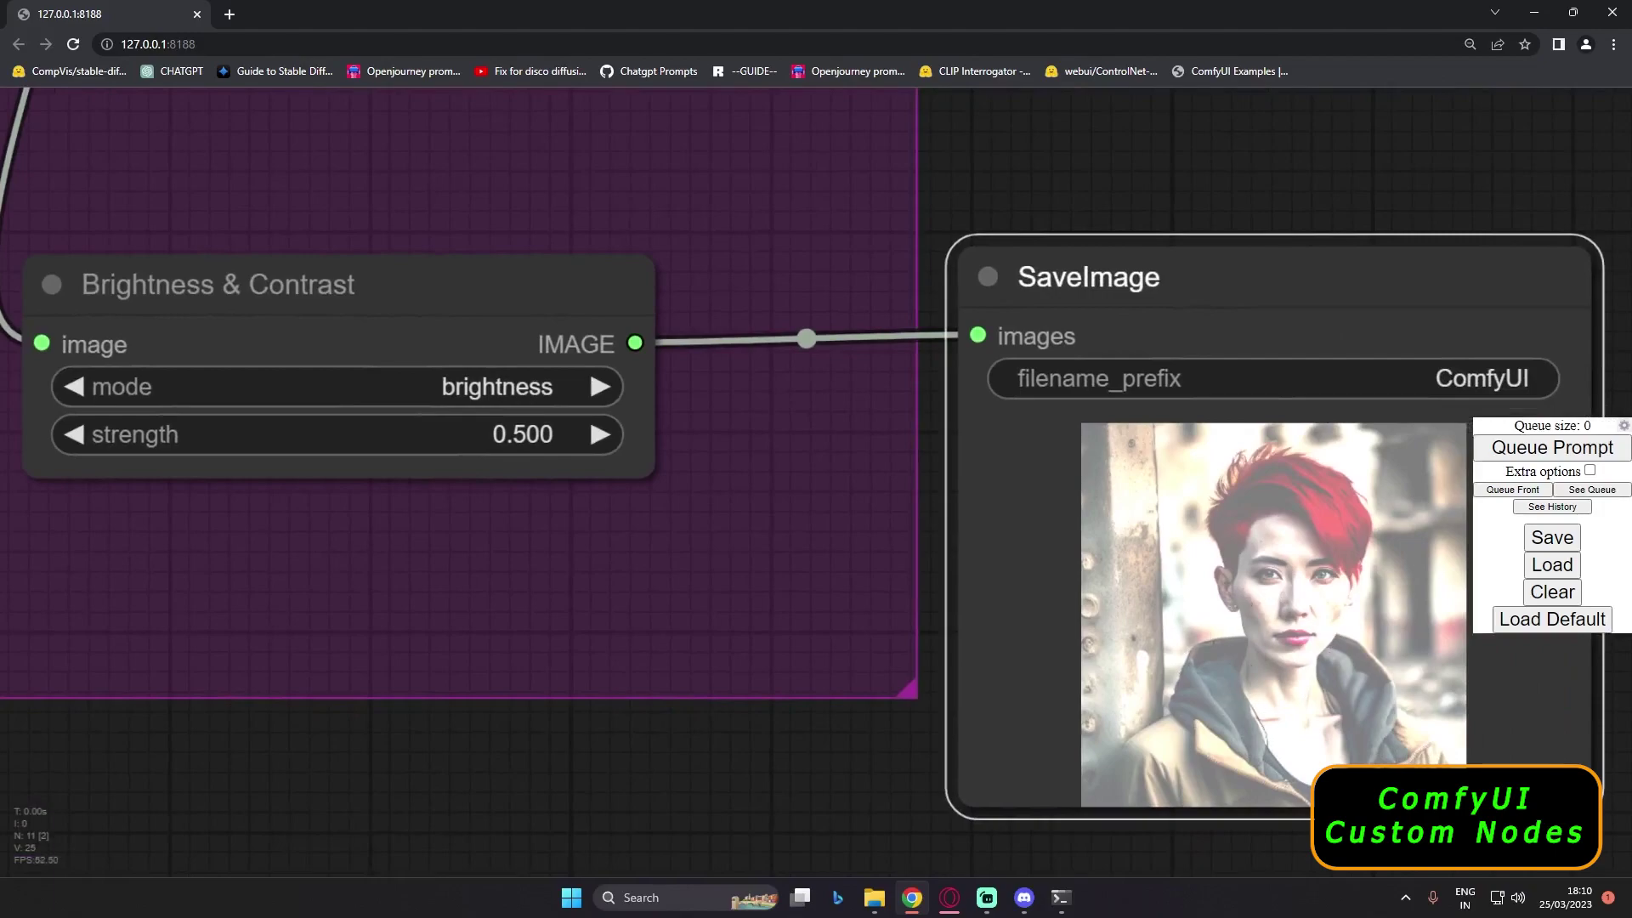
pyautogui.moveTo(536, 436); pyautogui.dragTo(495, 437)
pyautogui.scroll(-3, 798, 444)
pyautogui.moveTo(1070, 168); pyautogui.dragTo(1160, 312)
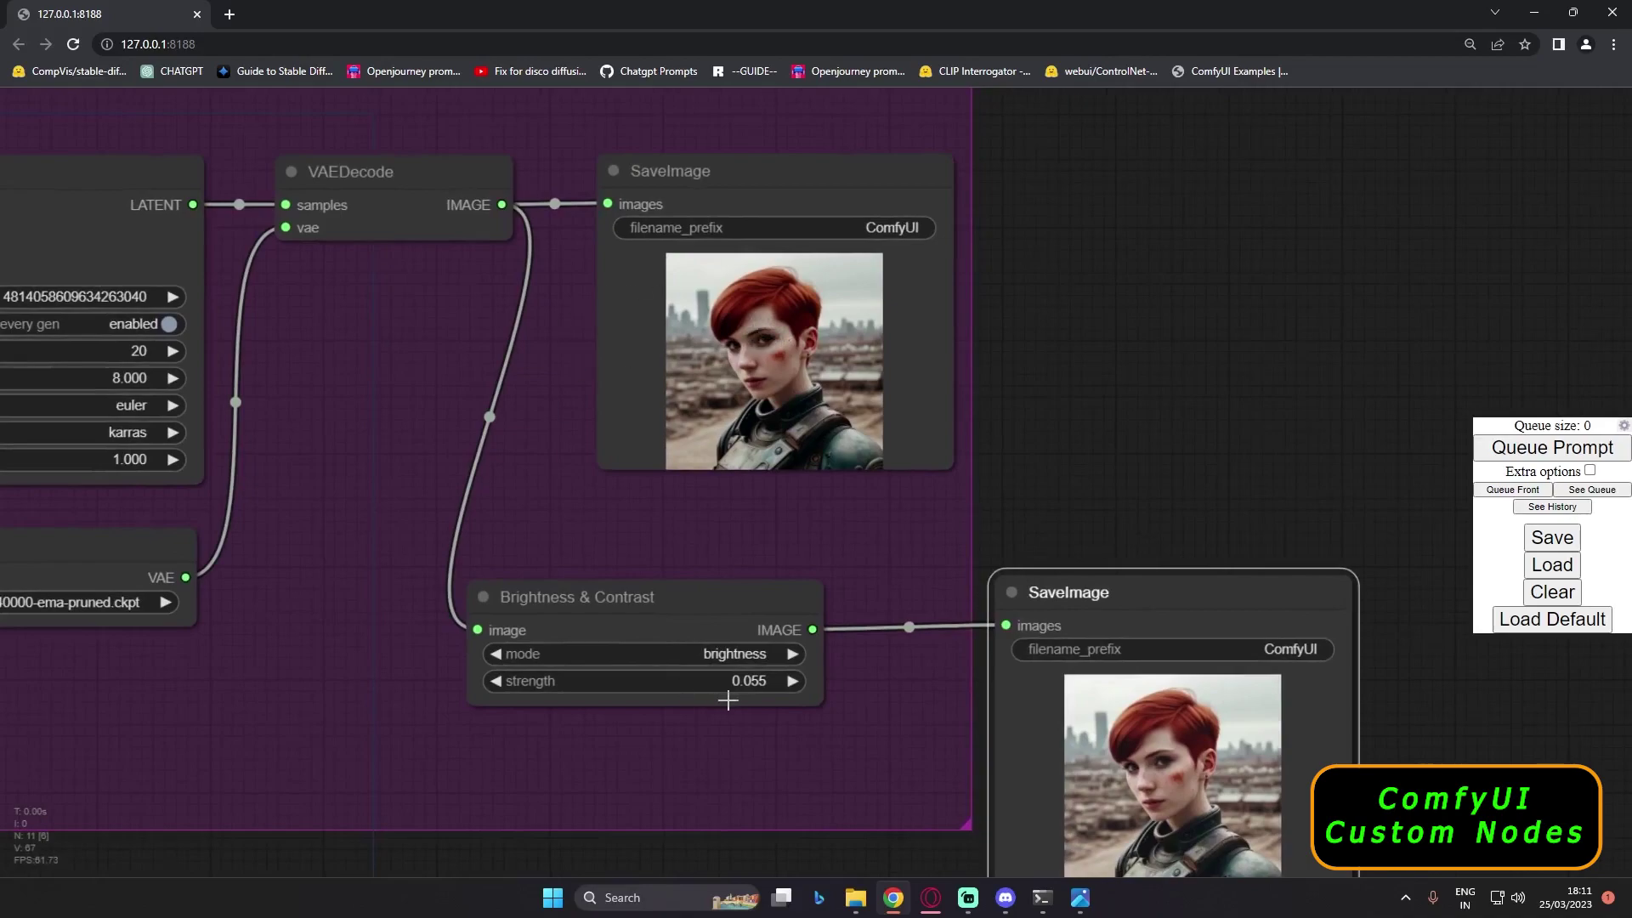
# - Examine the Brightness & Contrast strength and compare the original portrait with the adjusted one in the two SaveImage nodes
pyautogui.scroll(5, 727, 700)
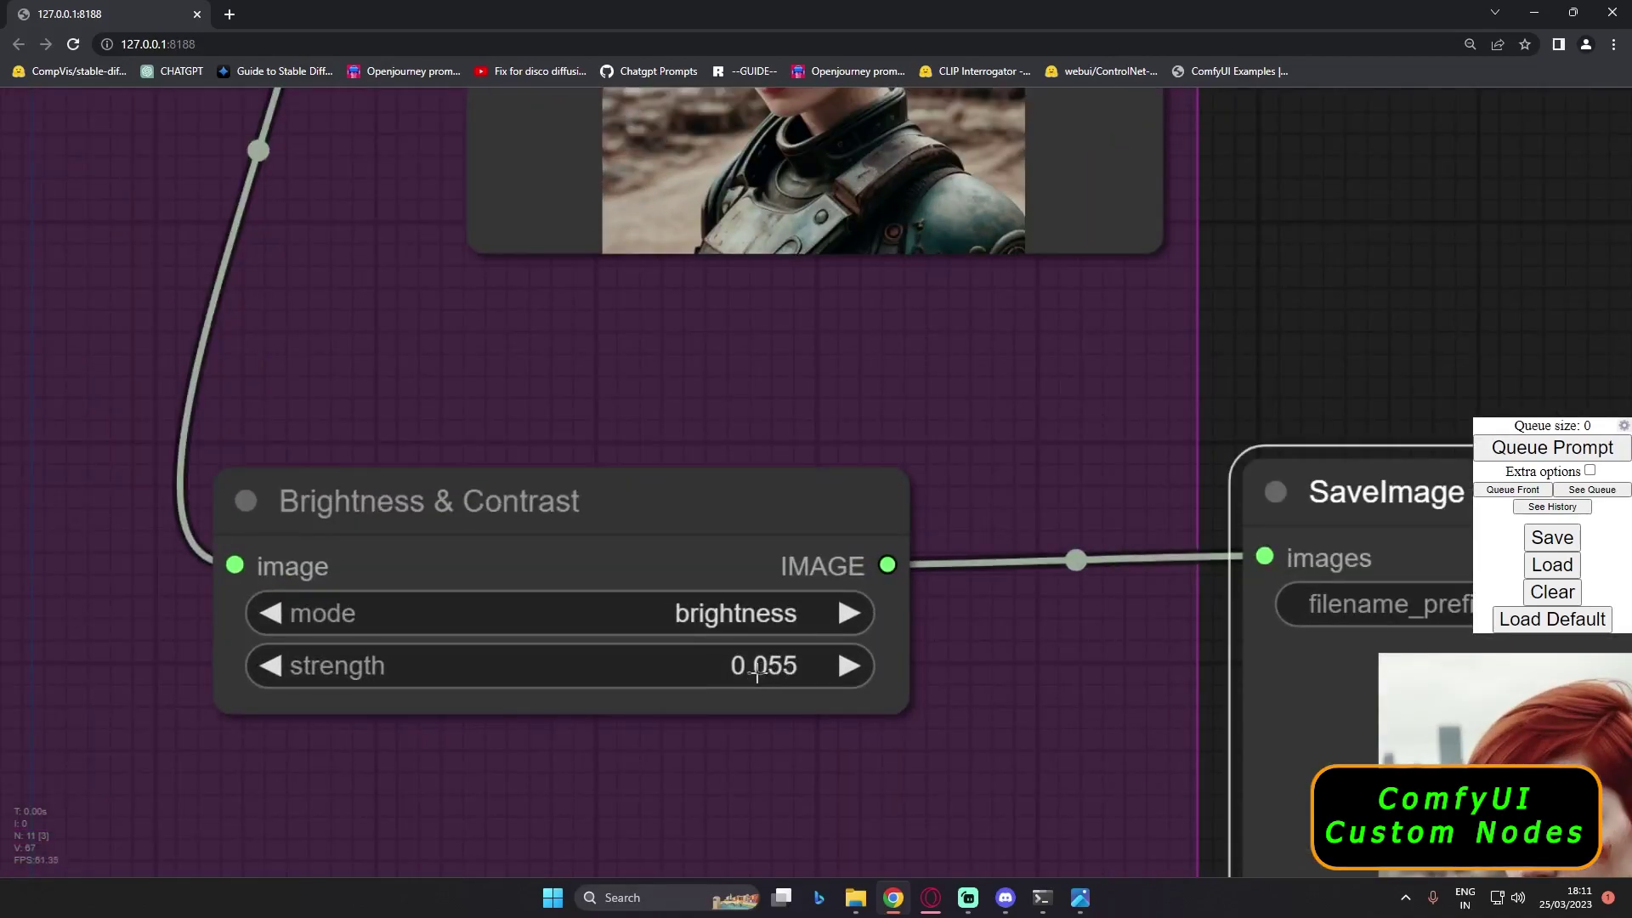
pyautogui.scroll(-3, 756, 673)
pyautogui.moveTo(1194, 388); pyautogui.dragTo(1219, 550)
pyautogui.scroll(5, 850, 349)
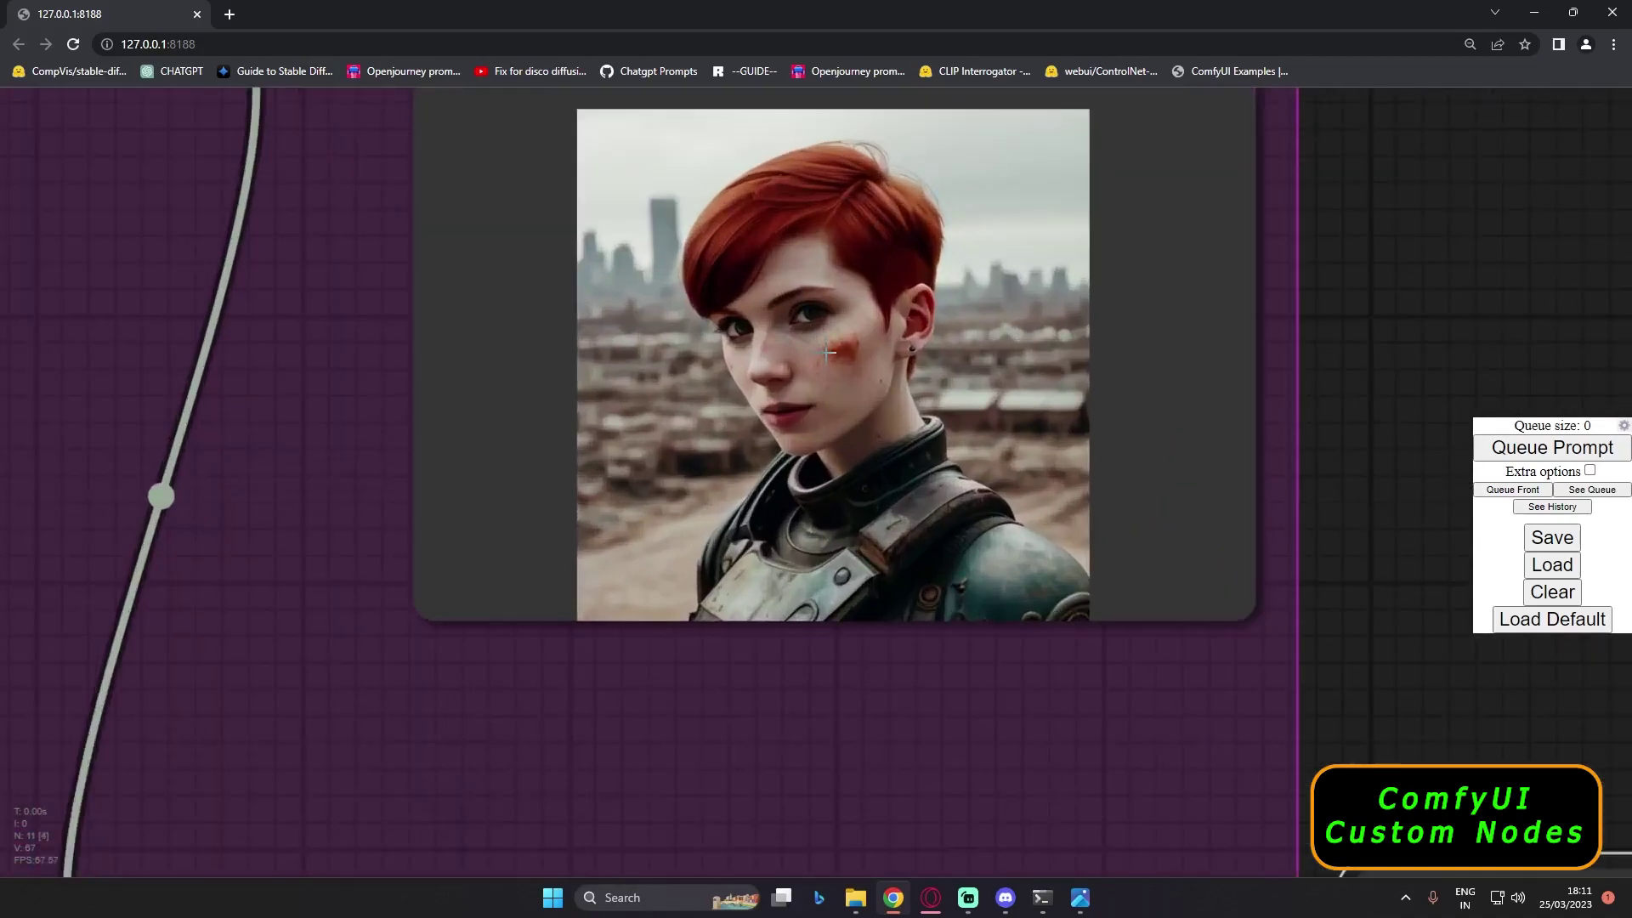
pyautogui.scroll(-6, 800, 392)
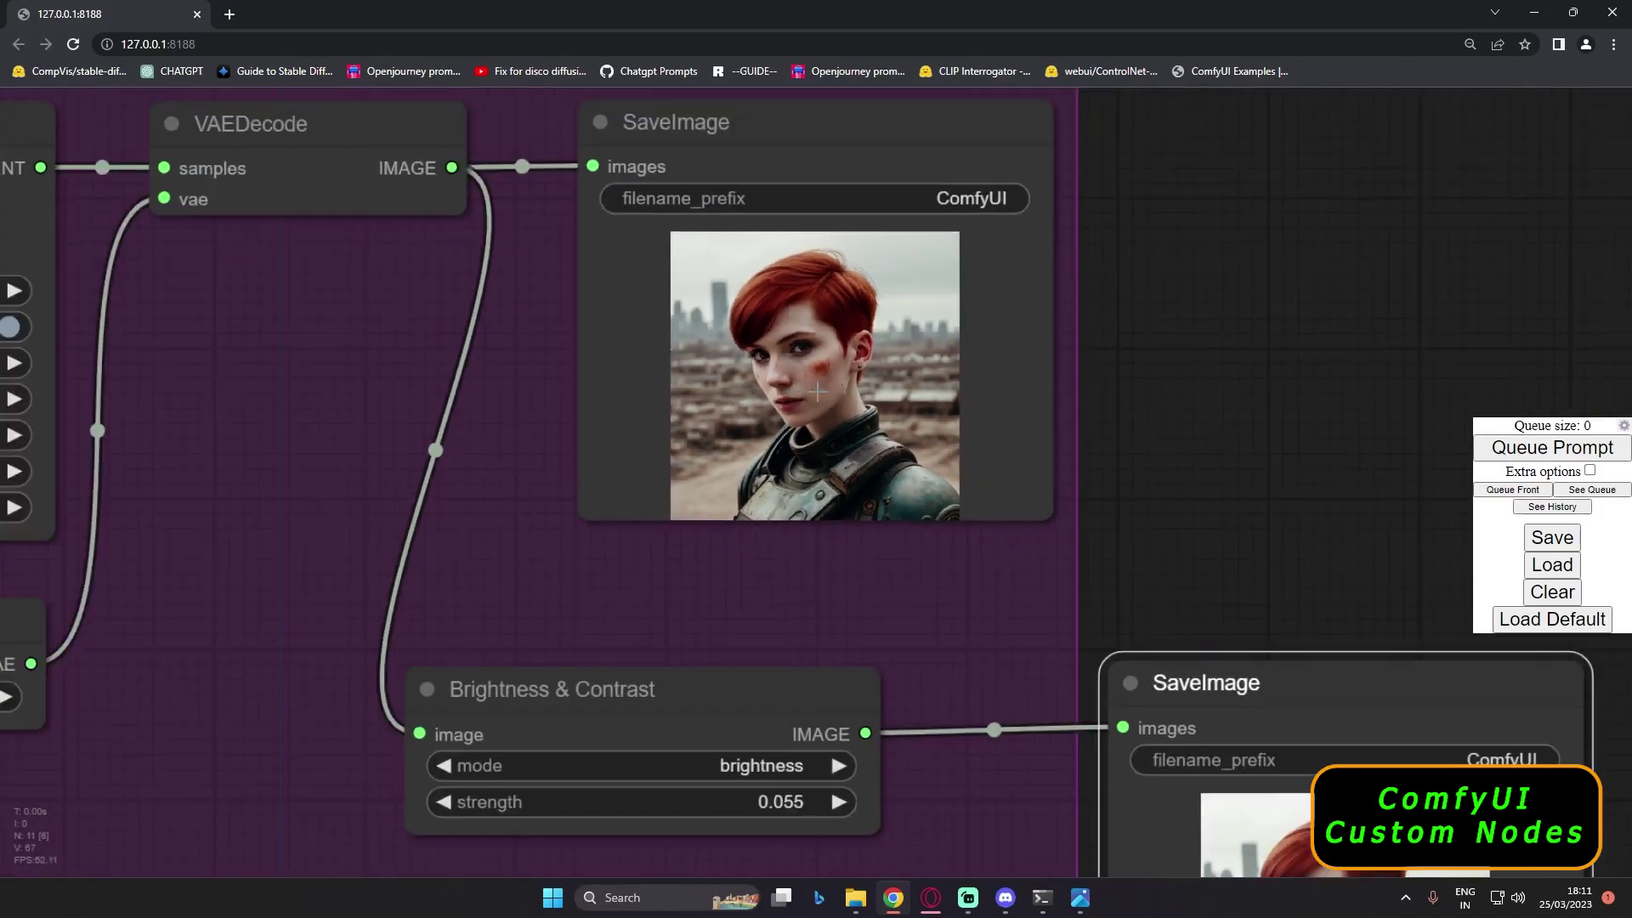
pyautogui.moveTo(1169, 545); pyautogui.dragTo(978, 248)
pyautogui.scroll(5, 1167, 657)
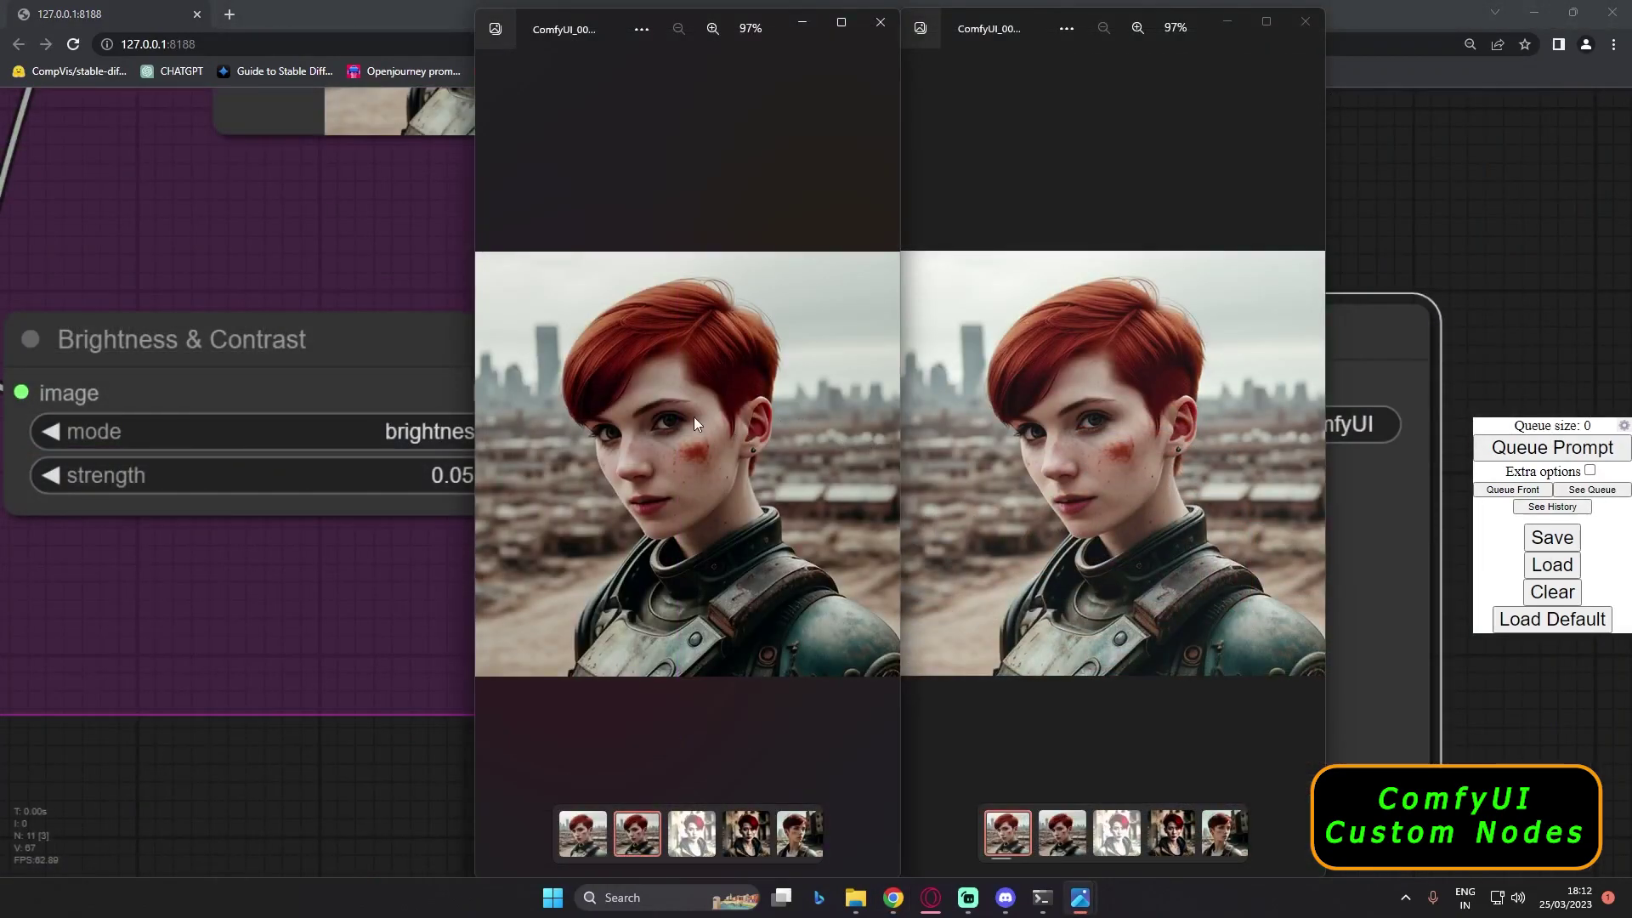
# - Compare the two portrait images side by side at higher zoom in the image viewer and minimize both viewer windows
pyautogui.scroll(5, 682, 409)
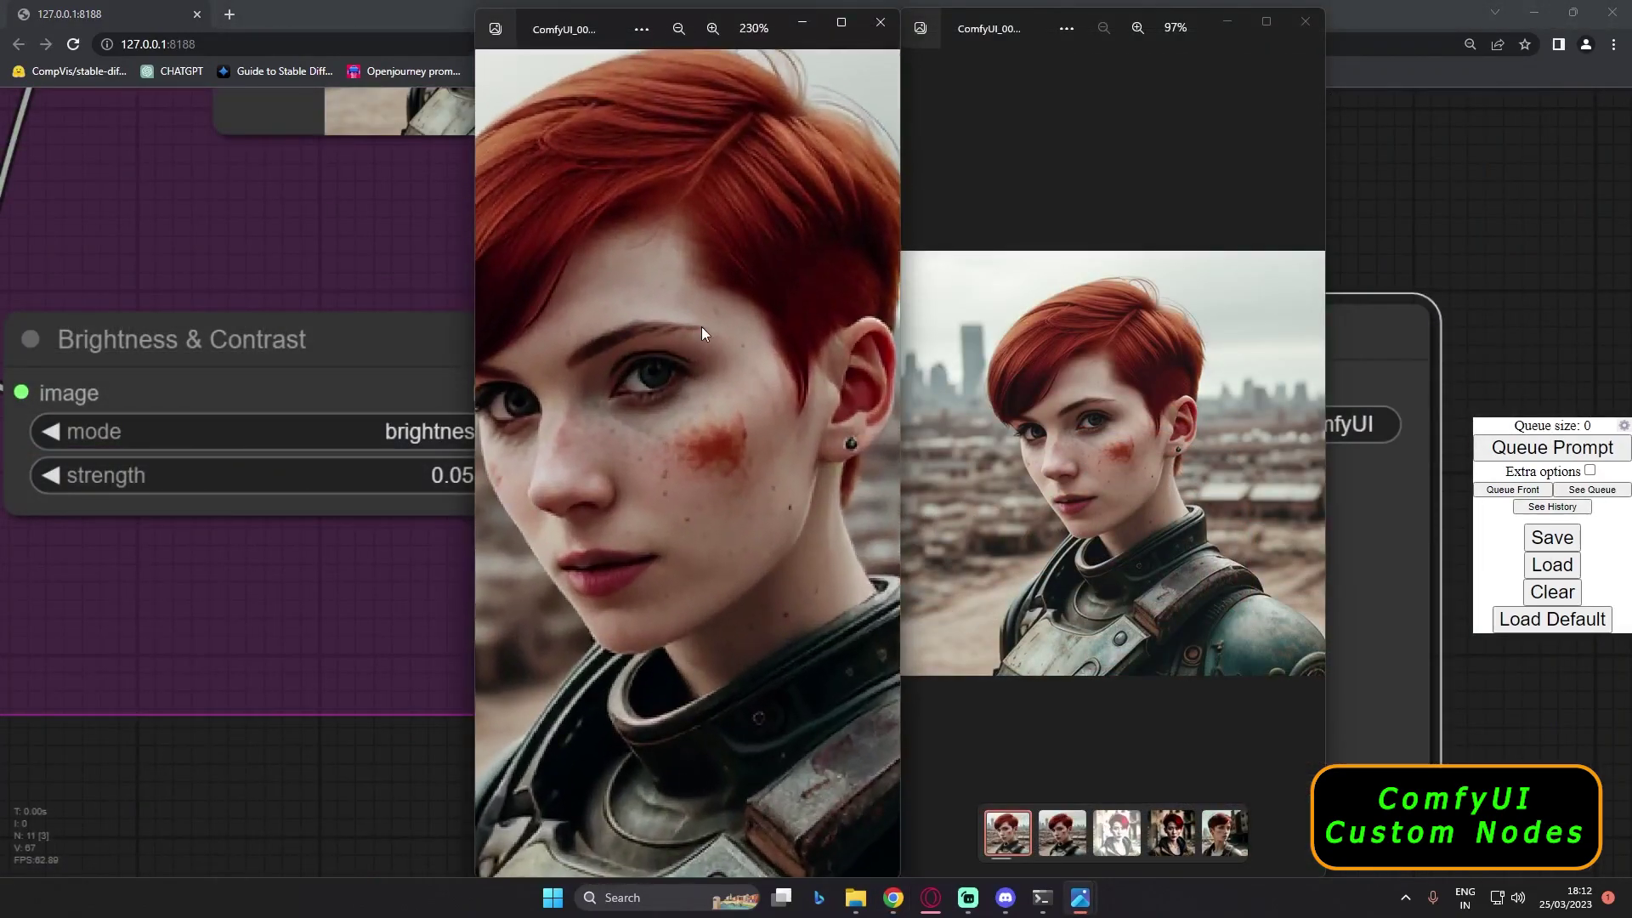
pyautogui.moveTo(701, 334); pyautogui.dragTo(685, 394)
pyautogui.scroll(3, 1170, 455)
pyautogui.scroll(2, 1170, 455)
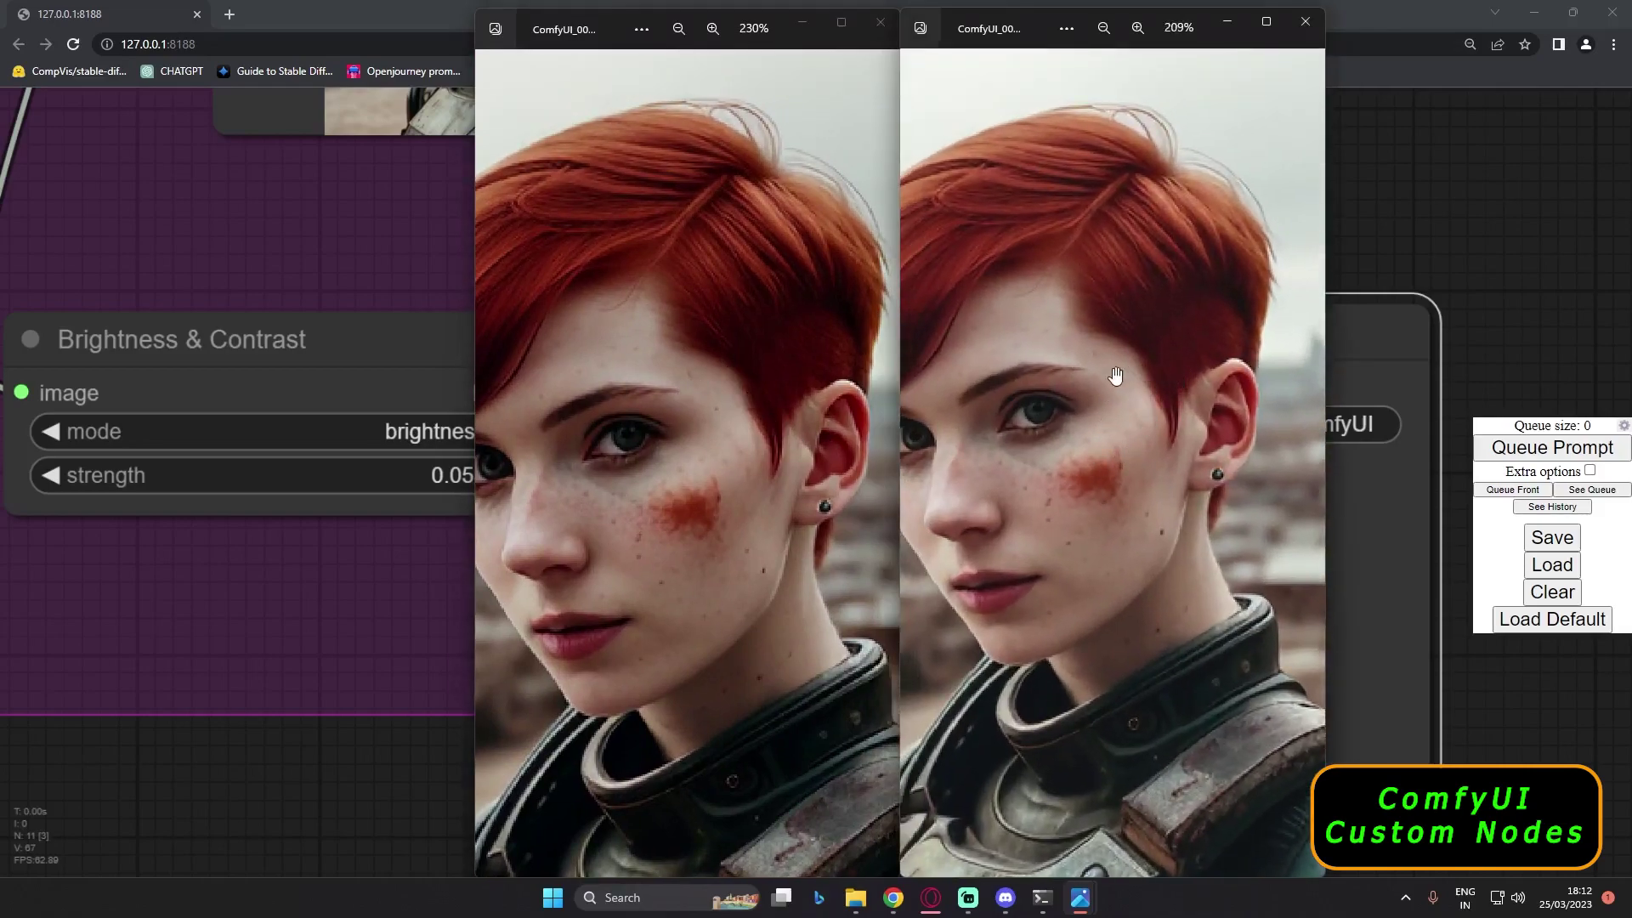
pyautogui.scroll(2, 1154, 384)
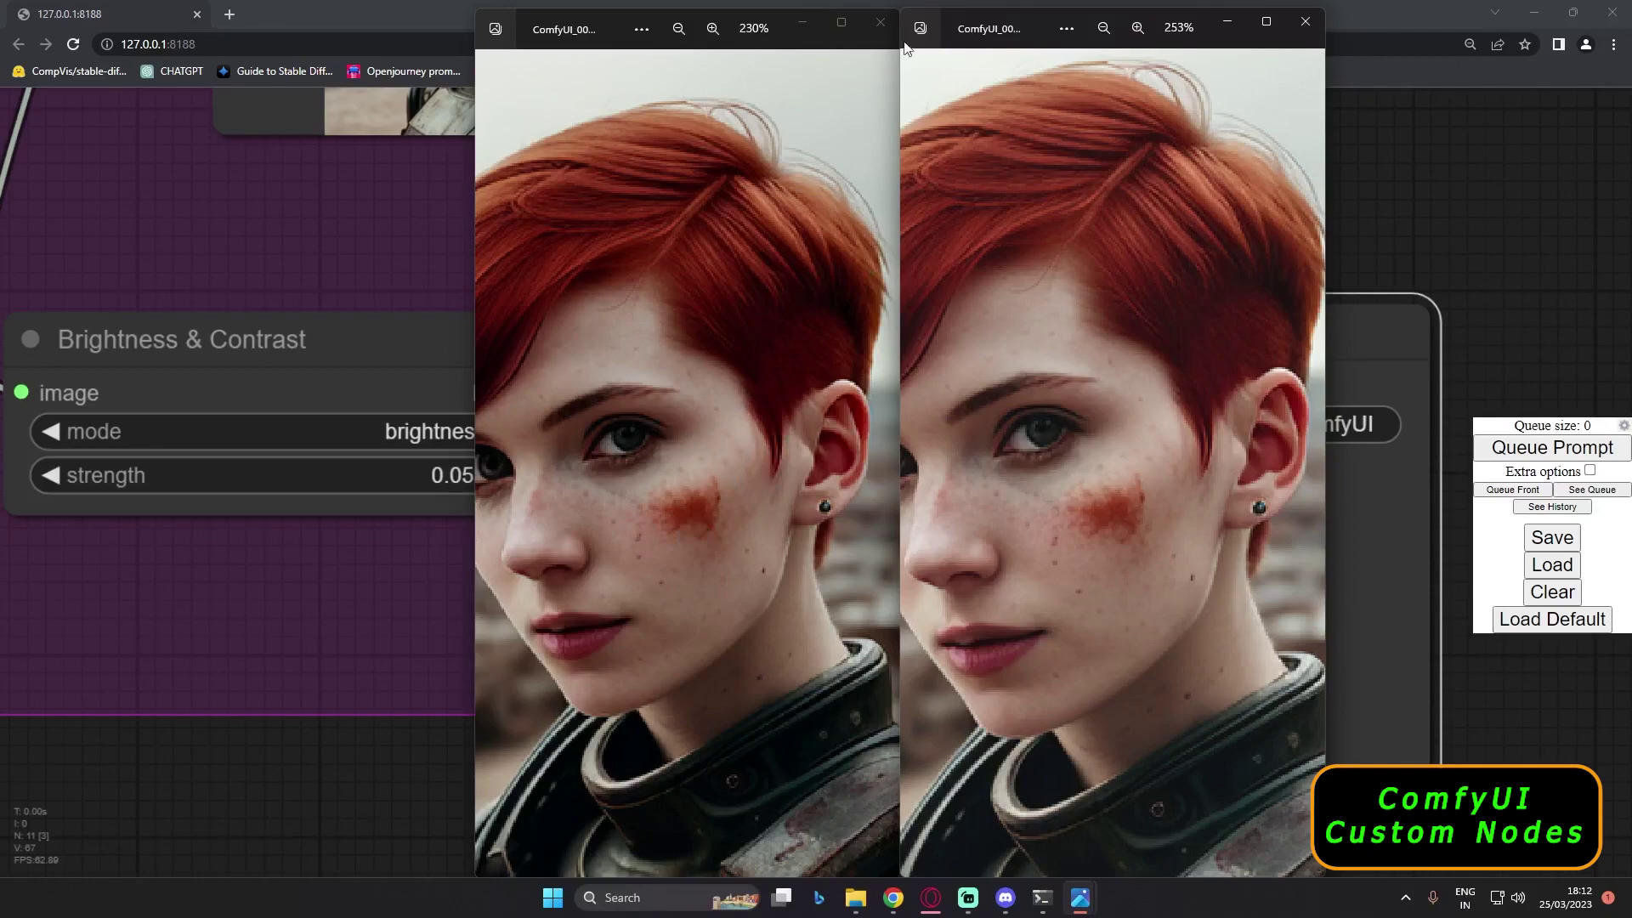
pyautogui.click(812, 26)
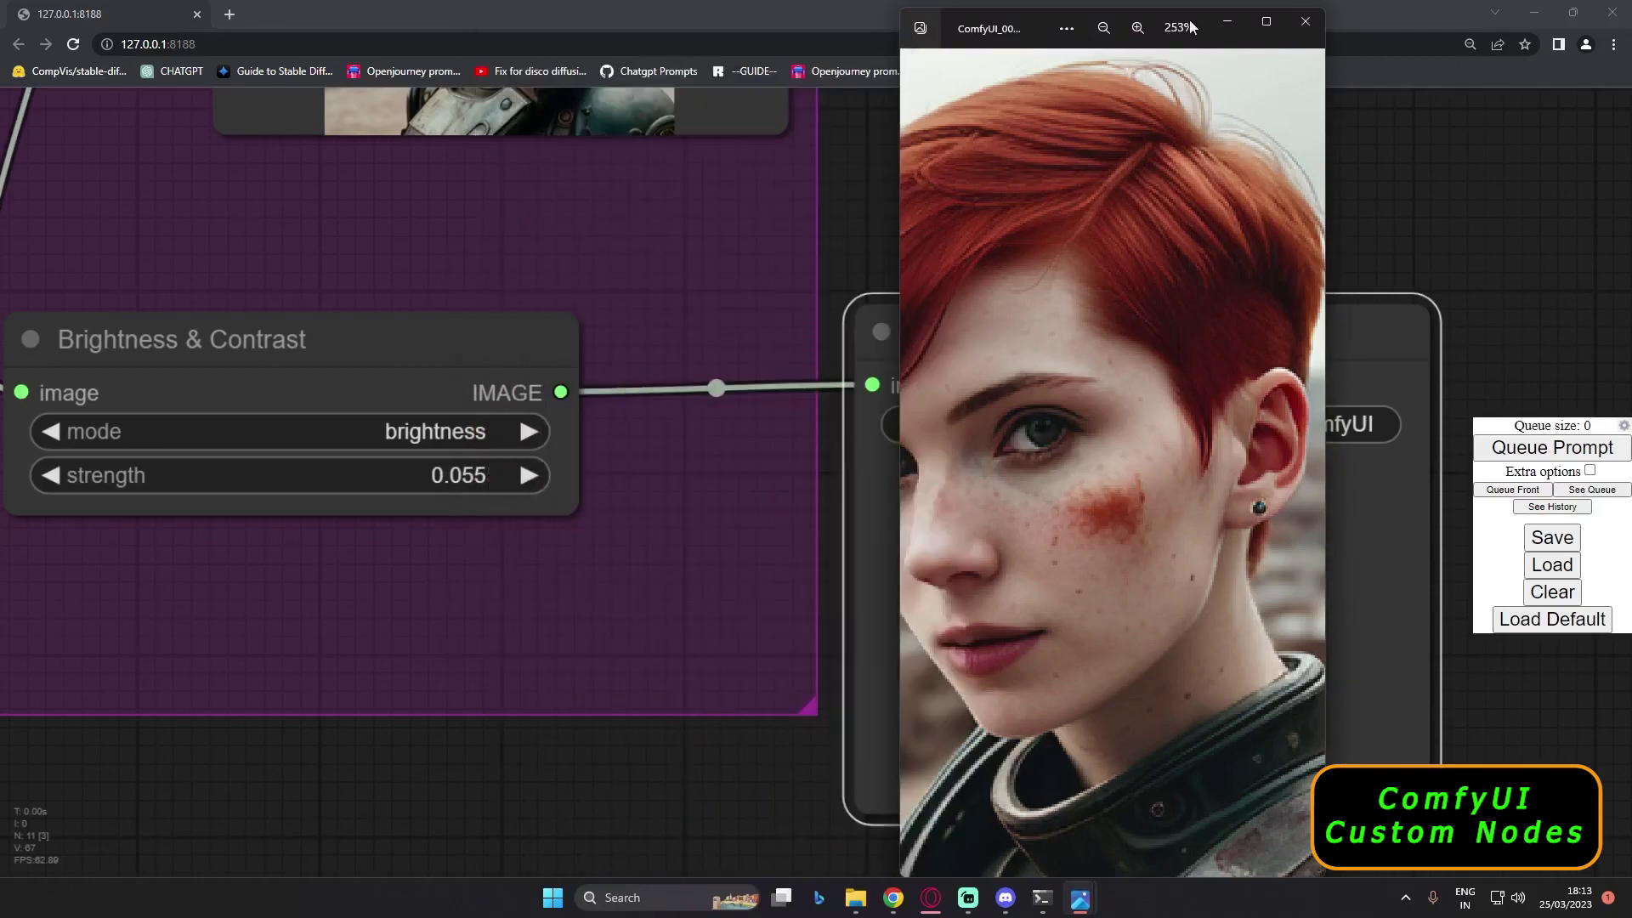
pyautogui.click(1224, 27)
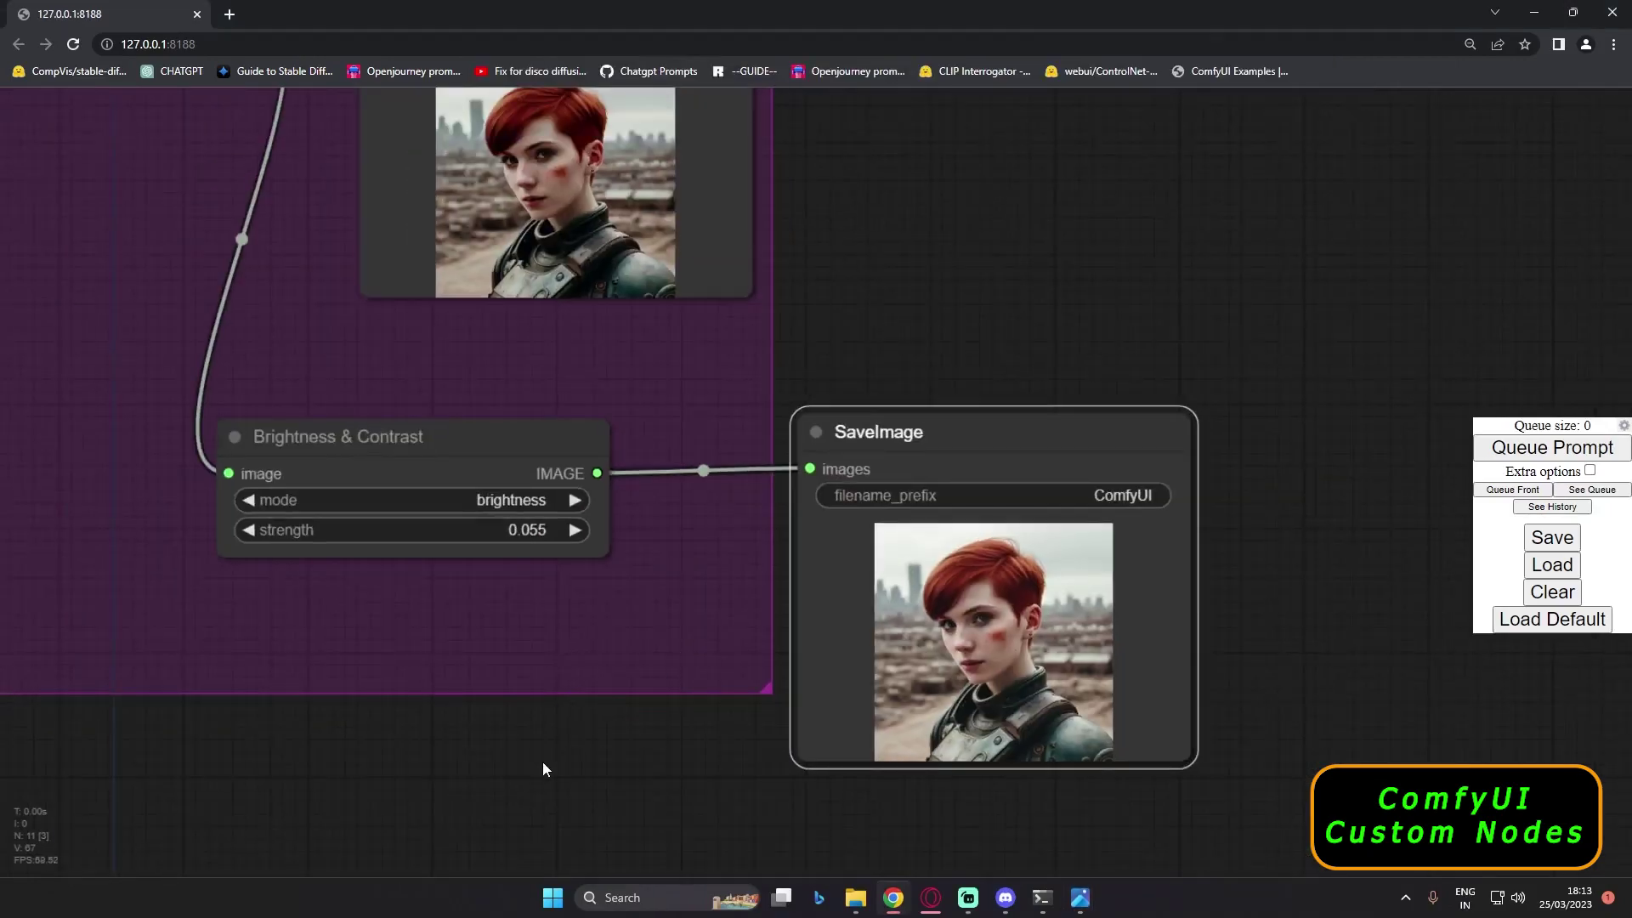
# - Disable the KSampler's random seed after every generation and queue the workflow at the front of the queue
pyautogui.moveTo(544, 770); pyautogui.dragTo(740, 831)
pyautogui.moveTo(1244, 312); pyautogui.dragTo(1426, 402)
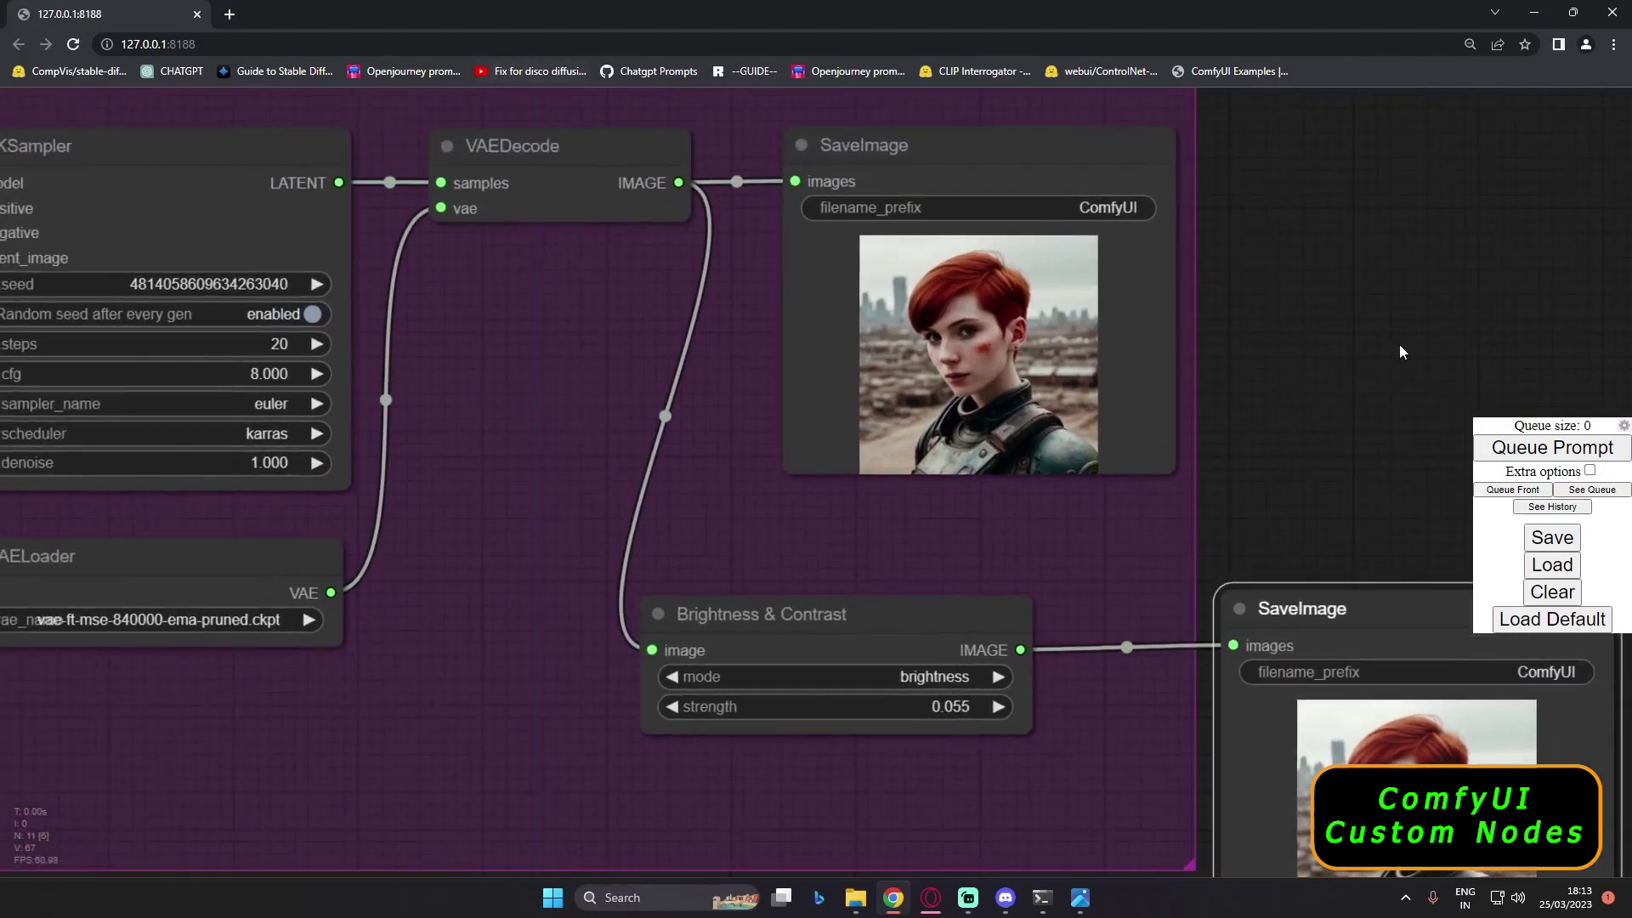
pyautogui.scroll(-1, 1437, 361)
pyautogui.click(410, 320)
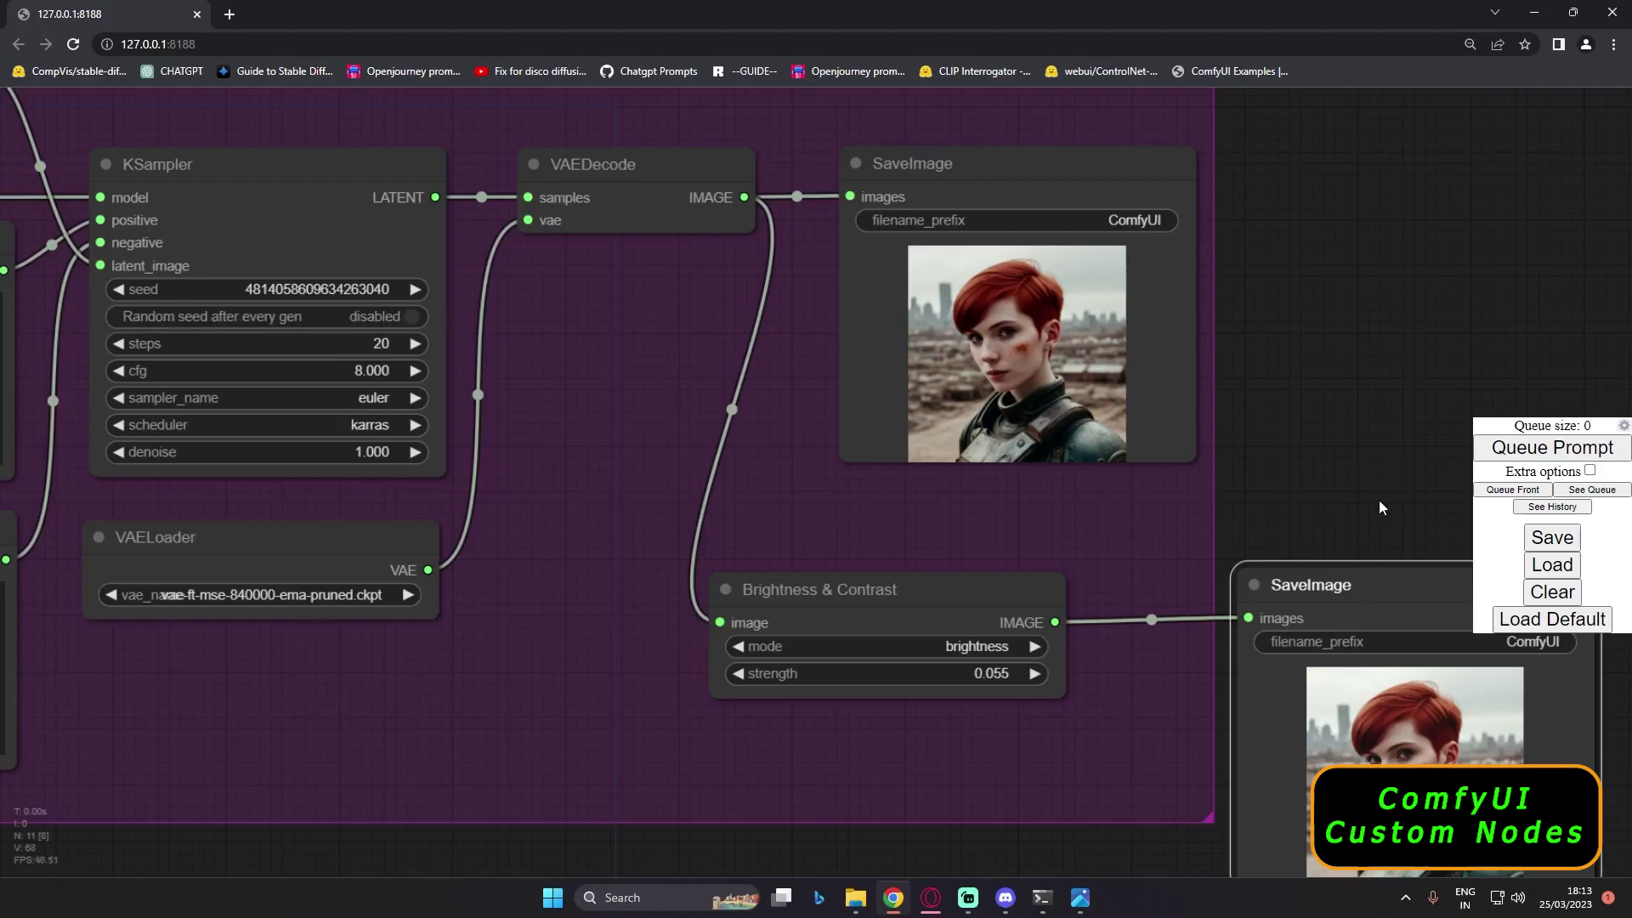
pyautogui.click(1513, 490)
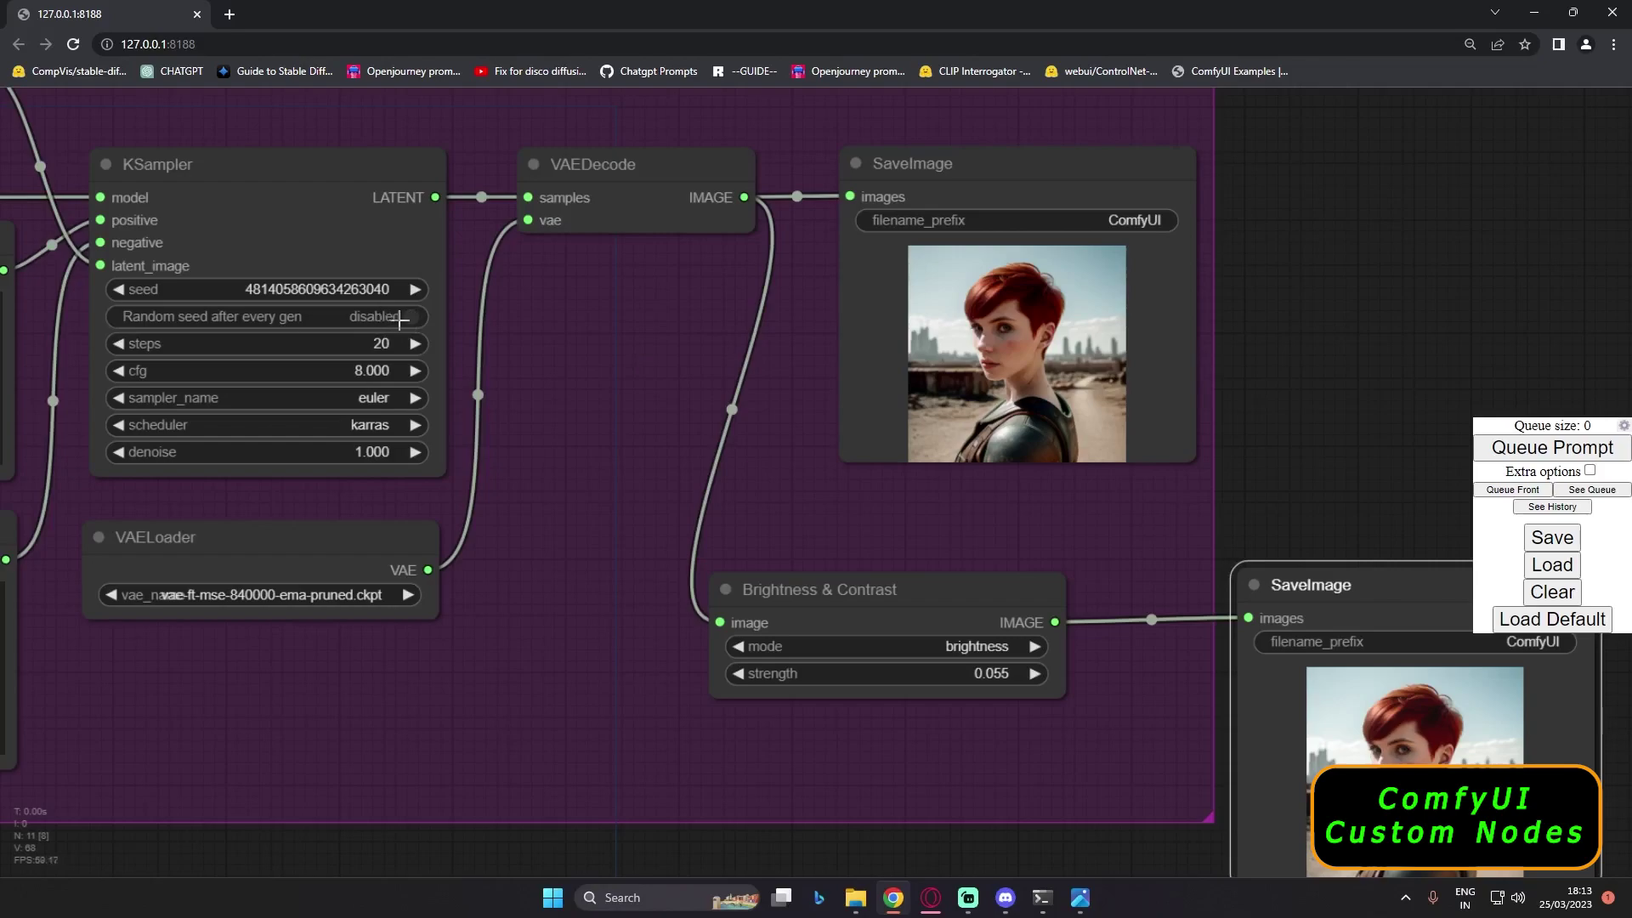
# - Check the KSampler's random seed setting and compare the original and brightness-adjusted images in the two SaveImage nodes
pyautogui.scroll(3, 376, 324)
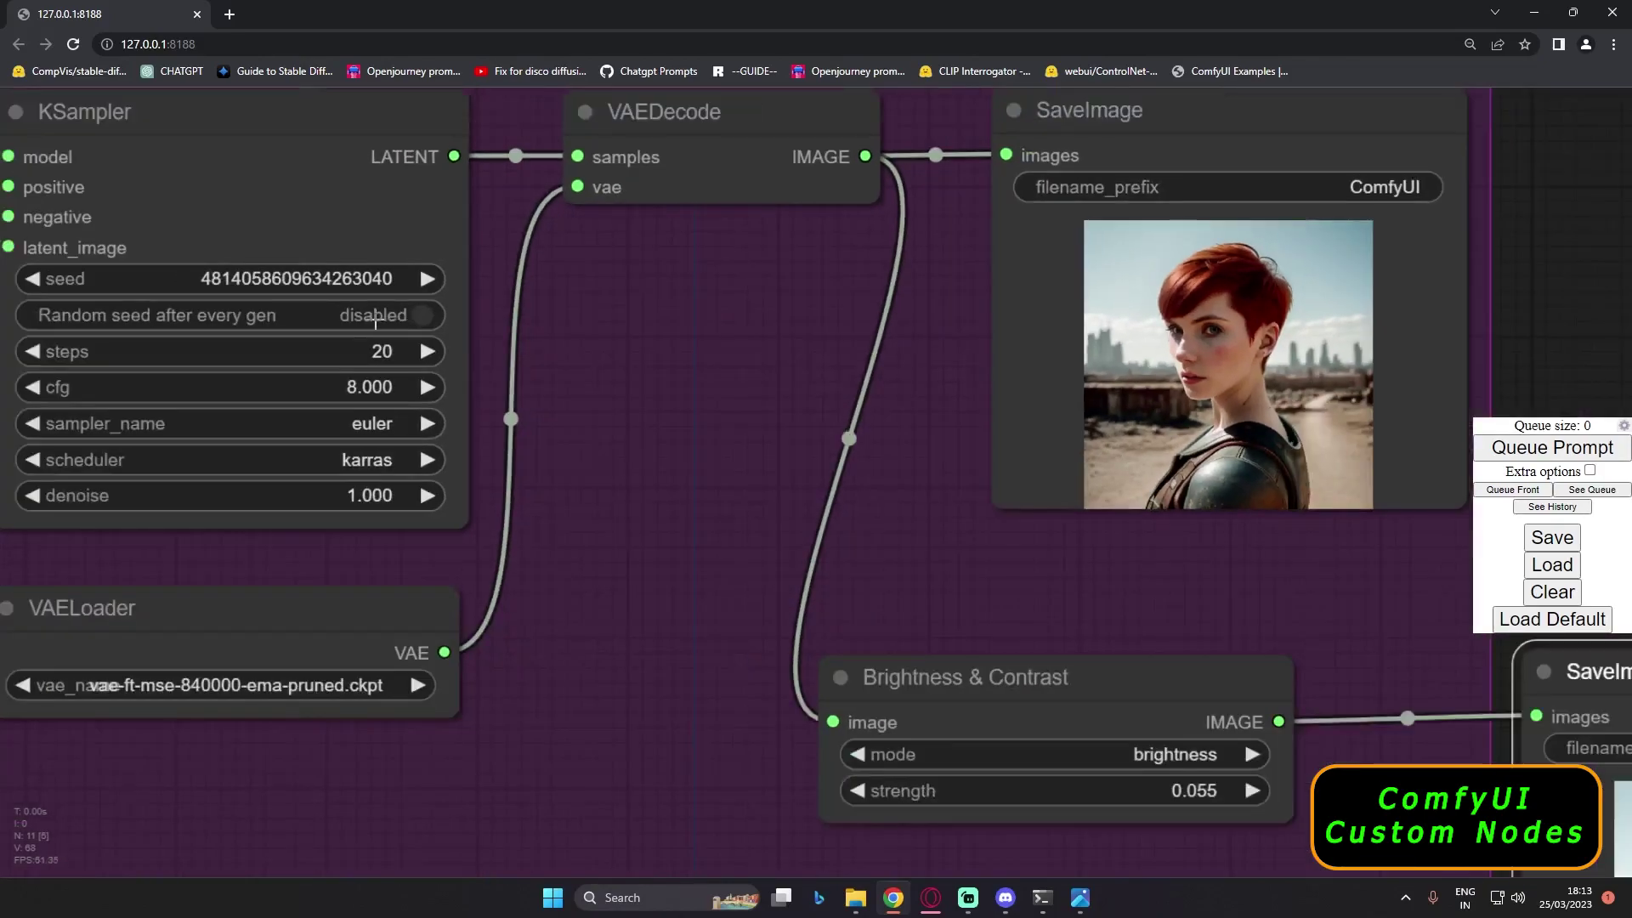
pyautogui.scroll(-3, 377, 319)
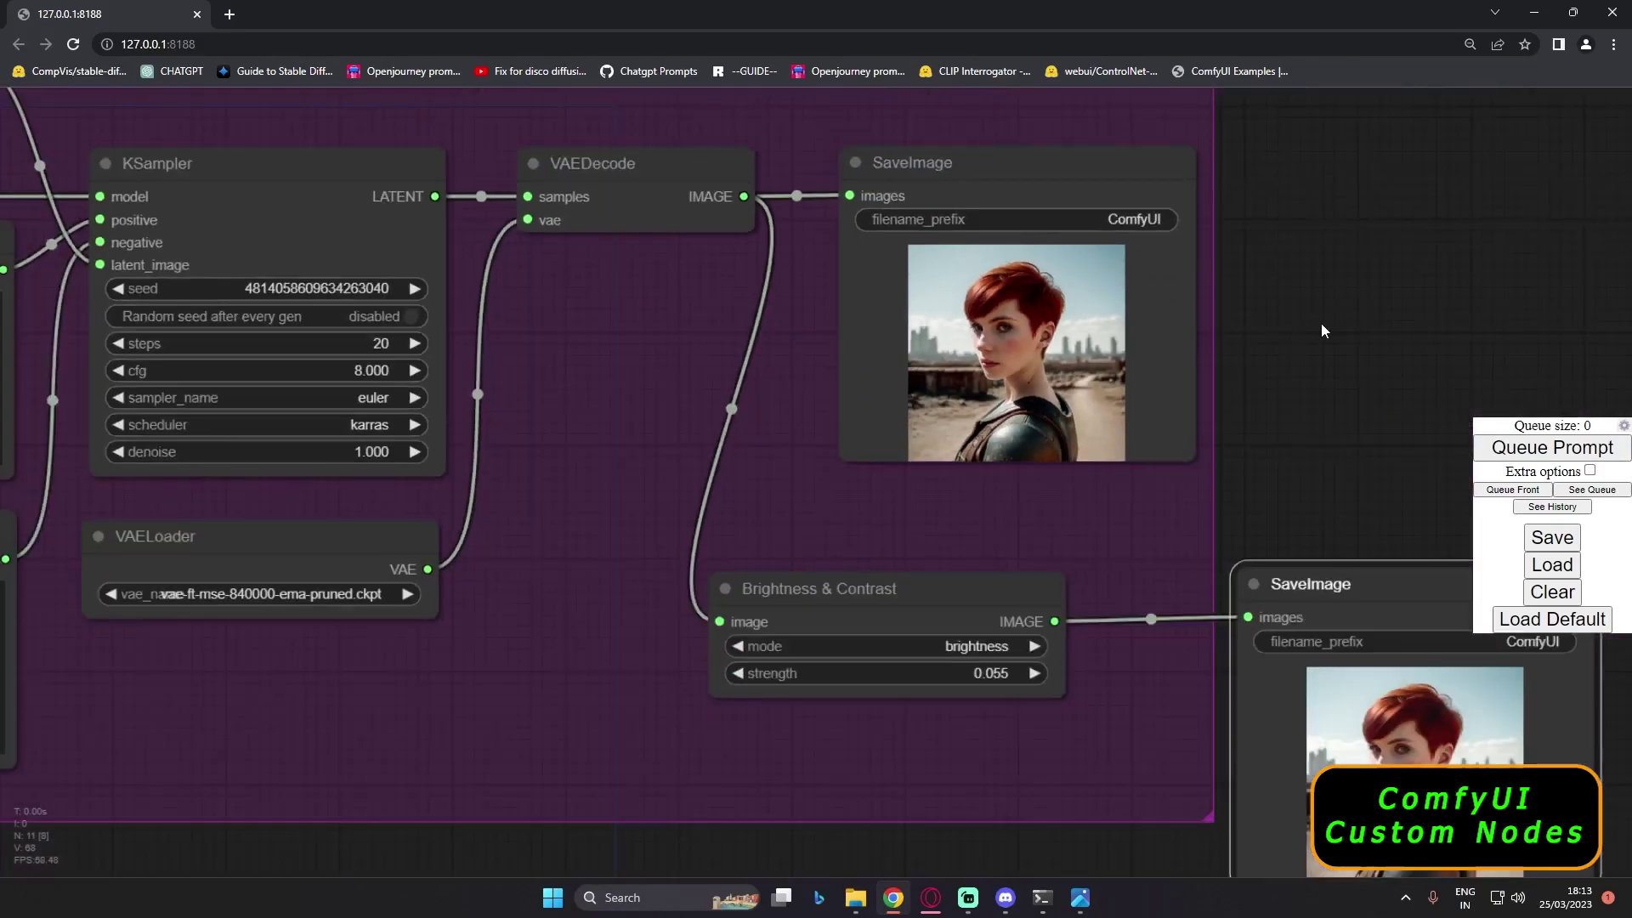
pyautogui.moveTo(1323, 327); pyautogui.dragTo(1211, 370)
pyautogui.scroll(6, 910, 399)
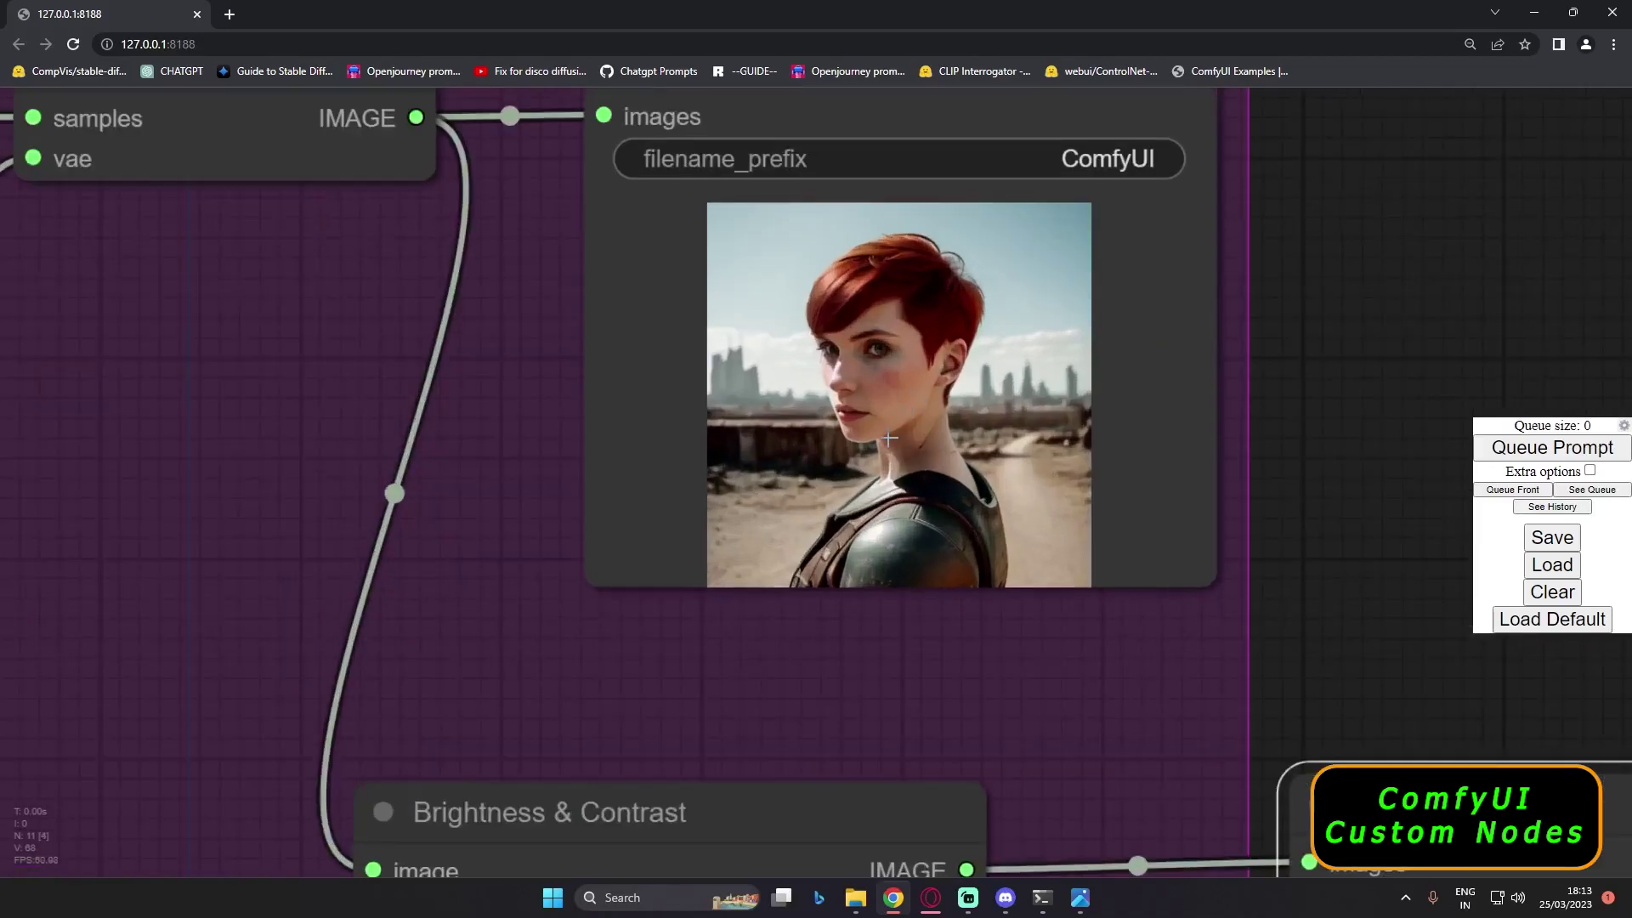
pyautogui.scroll(-3, 889, 439)
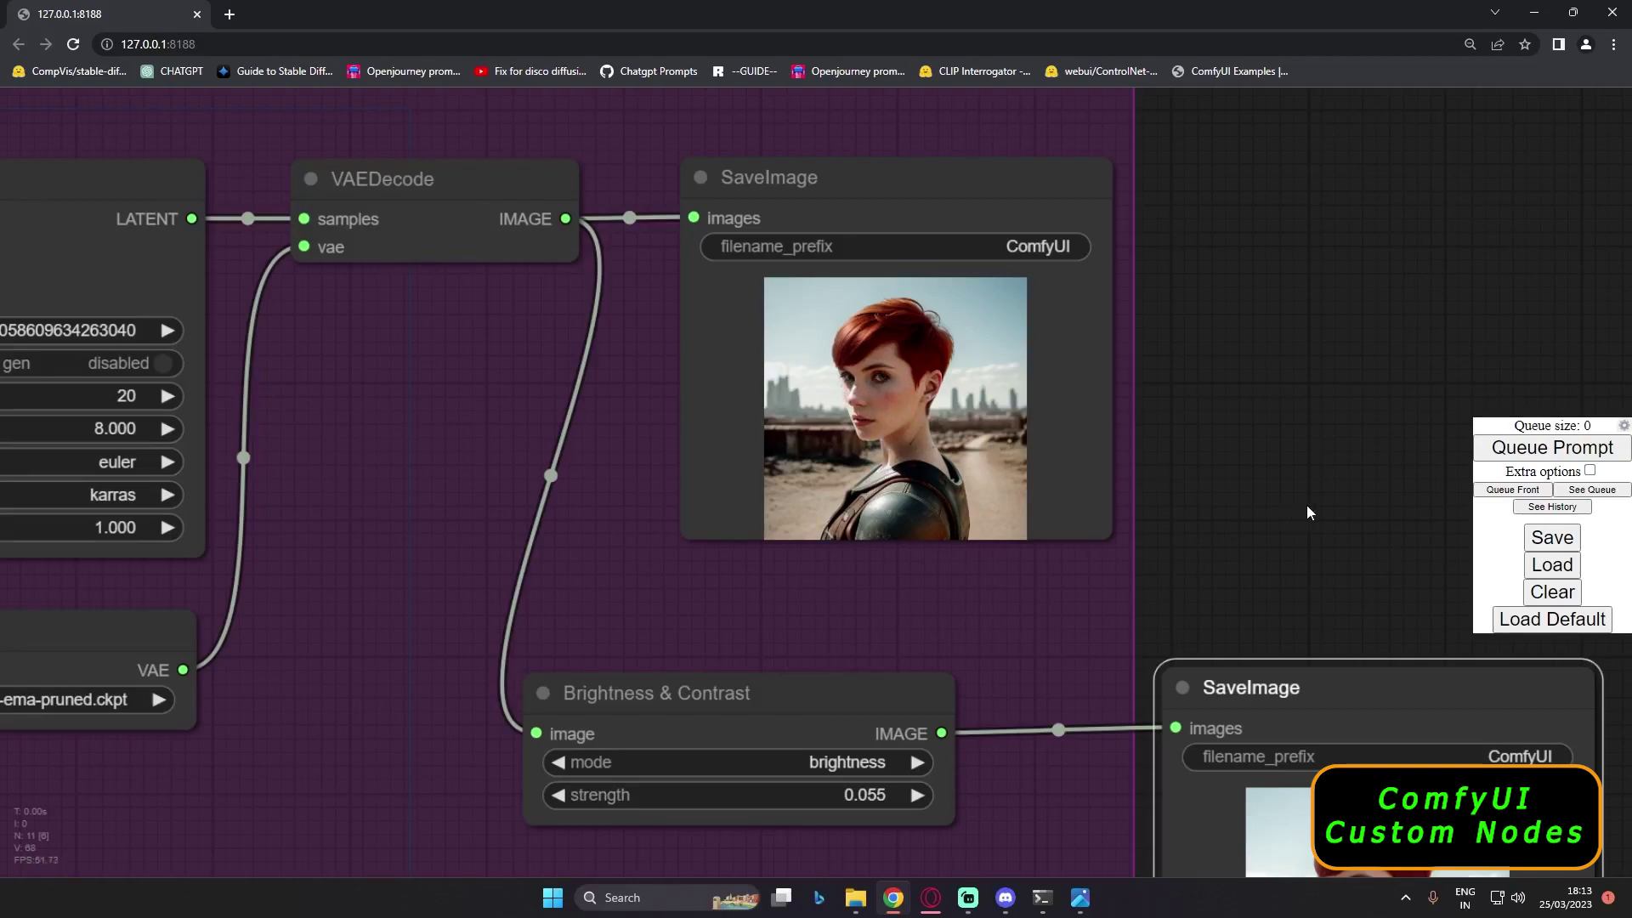
pyautogui.moveTo(1307, 513); pyautogui.dragTo(1197, 288)
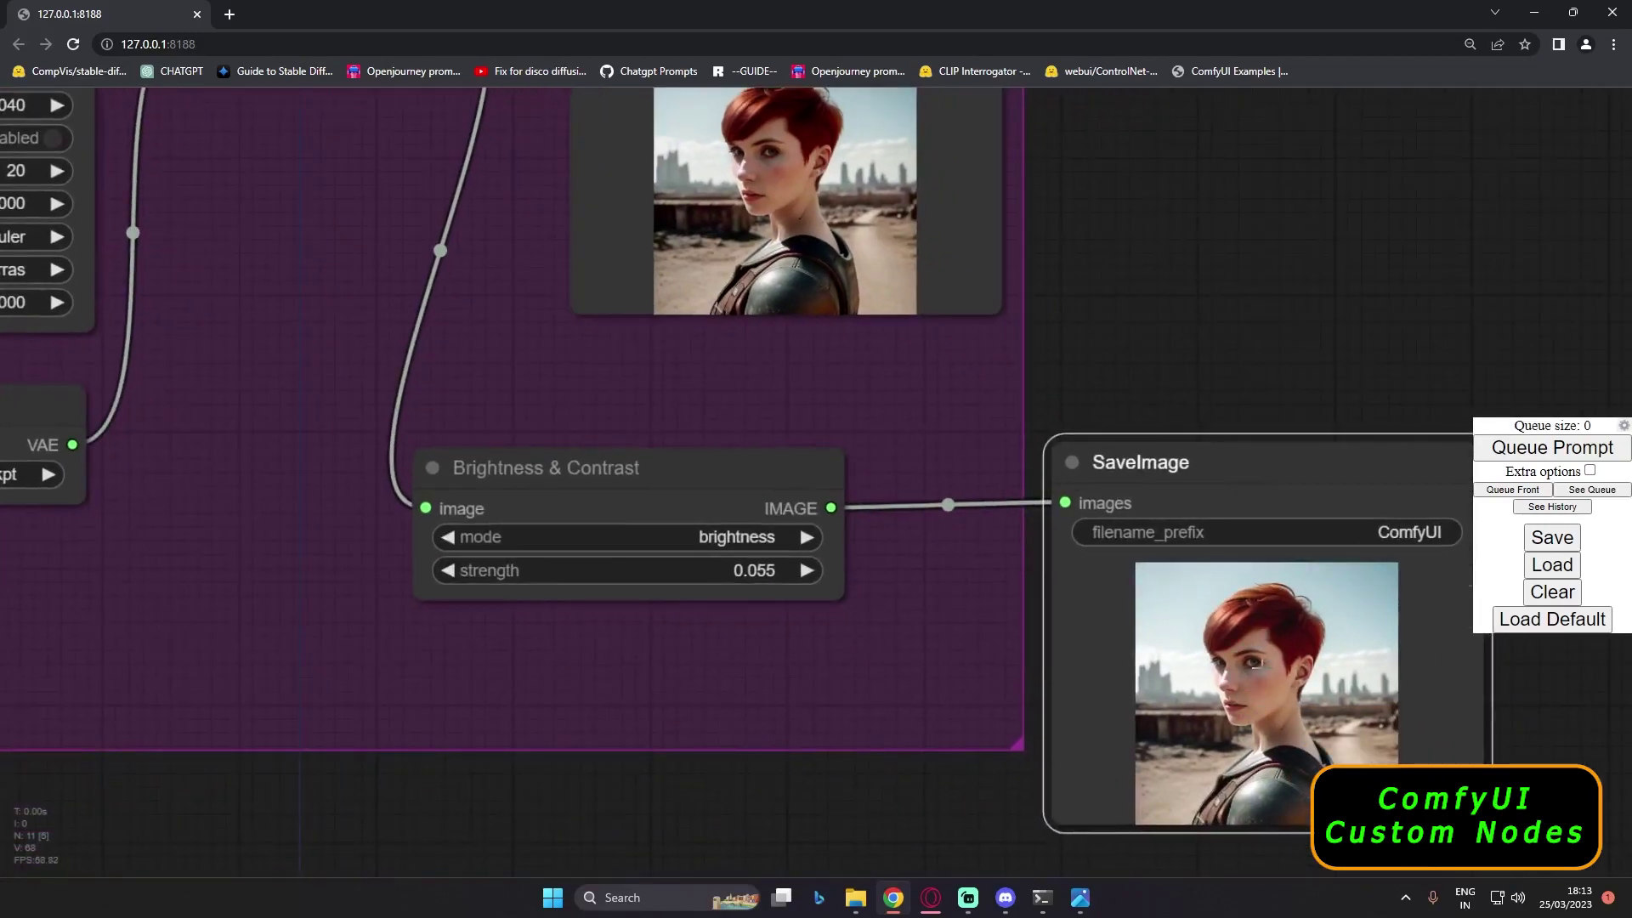
pyautogui.scroll(3, 1260, 685)
pyautogui.scroll(-3, 1260, 686)
# - Set the Brightness & Contrast strength to 0.100 and to 0.155, queueing the prompt after each change
pyautogui.moveTo(940, 586); pyautogui.dragTo(984, 688)
pyautogui.moveTo(797, 676); pyautogui.dragTo(817, 678)
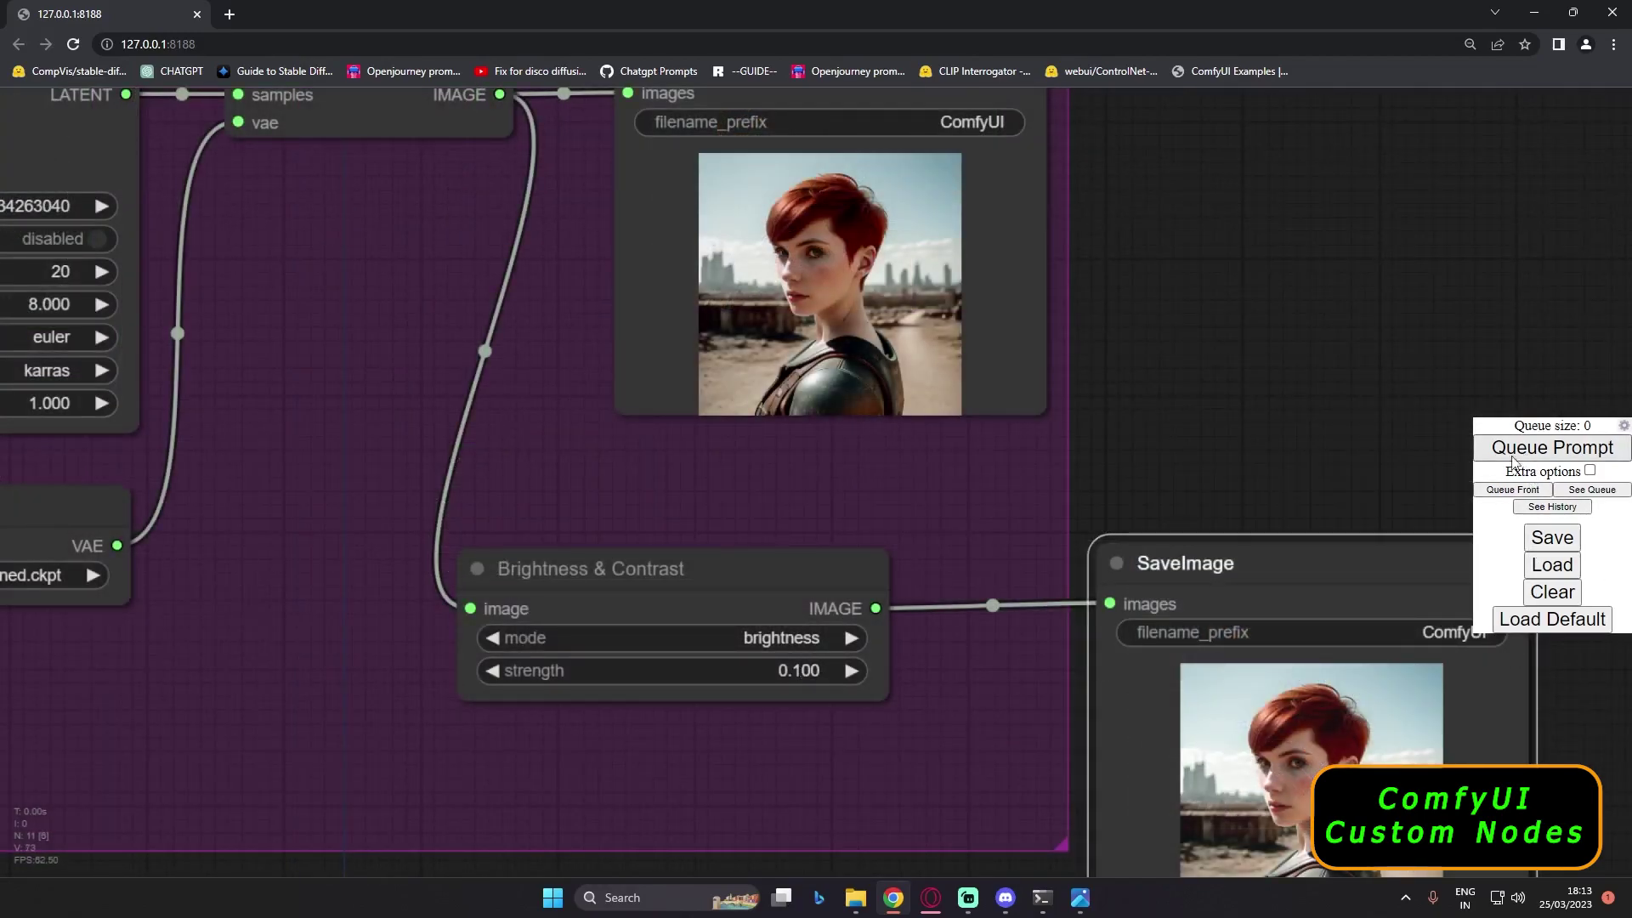
pyautogui.click(1552, 447)
pyautogui.moveTo(1246, 374); pyautogui.dragTo(1201, 293)
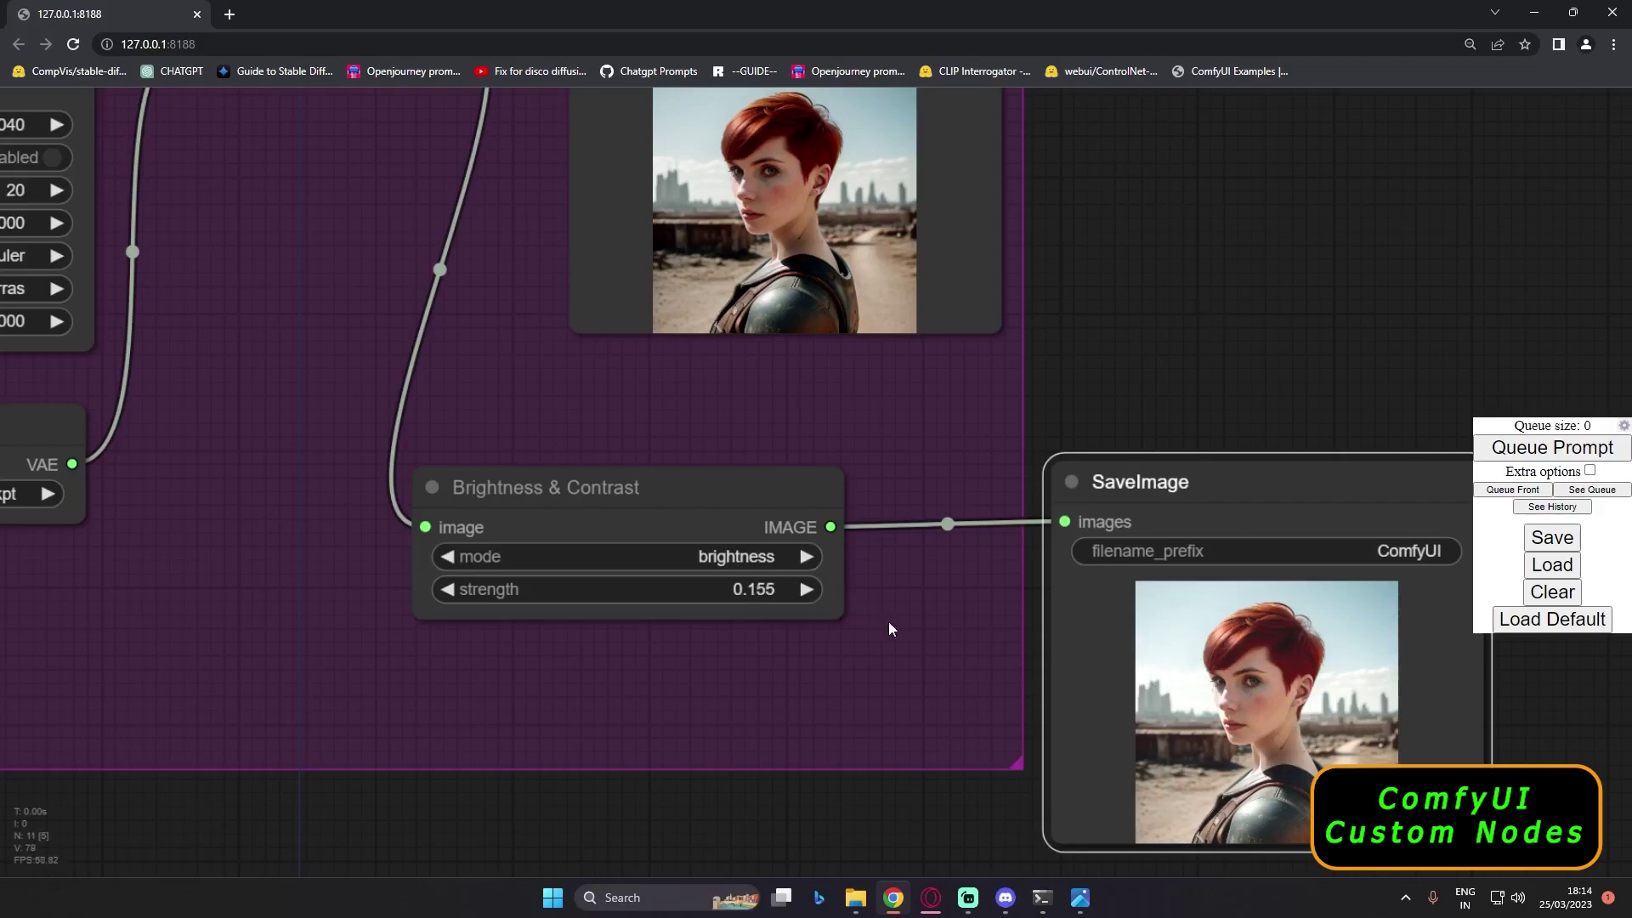
pyautogui.click(1528, 452)
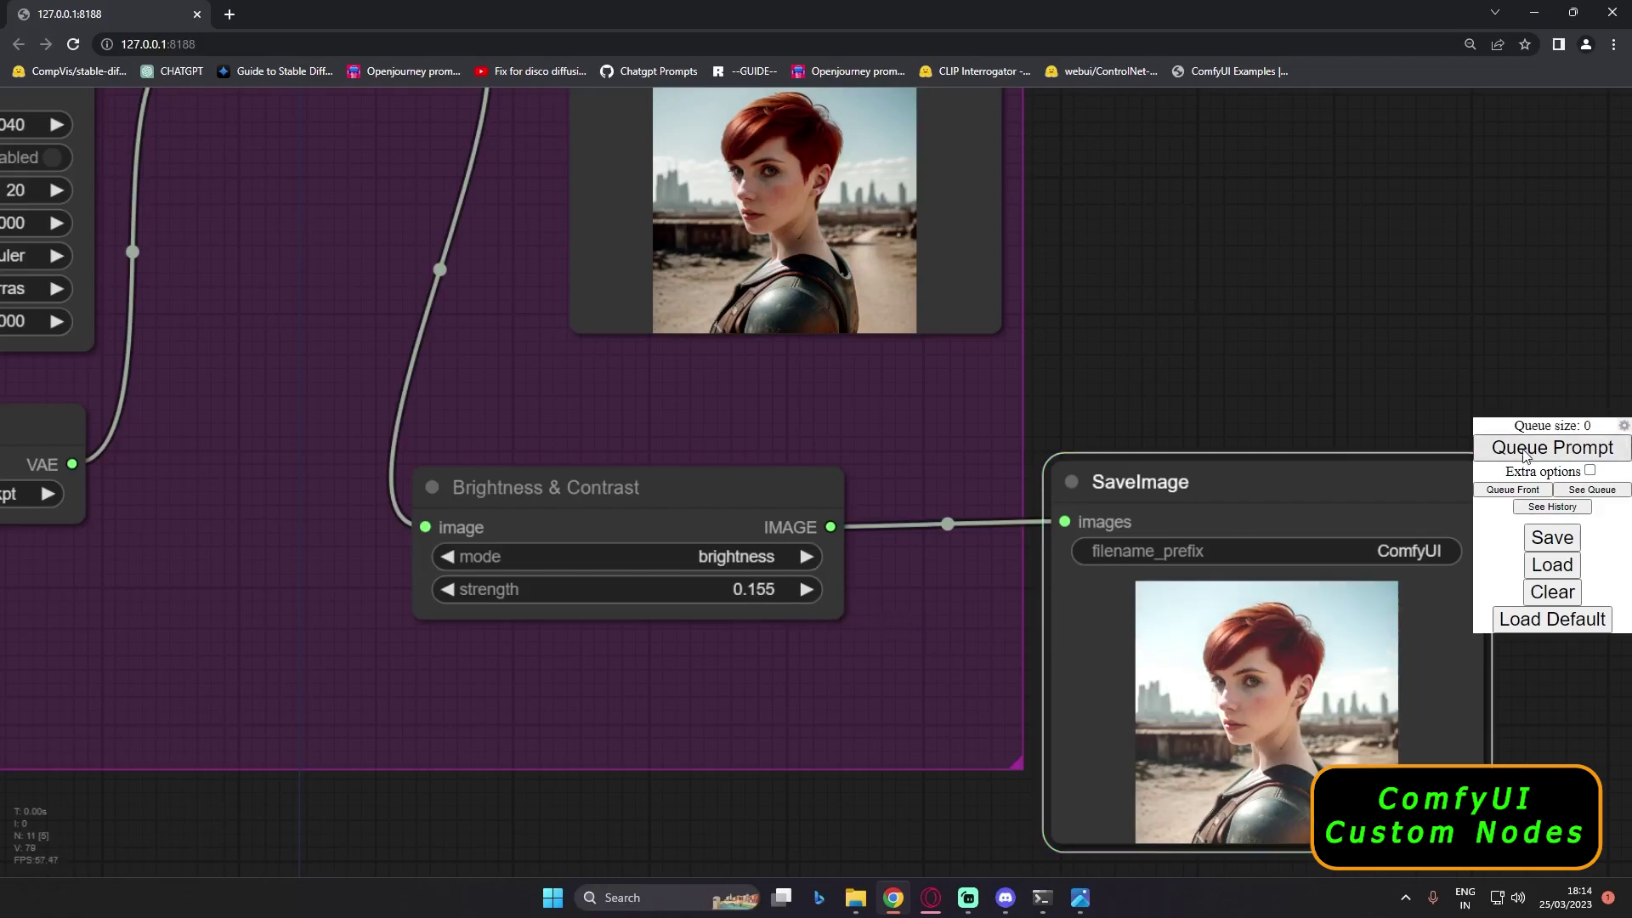
# - Raise the Brightness & Contrast strength to 0.255 and to 0.327, queueing the prompt after each change
pyautogui.moveTo(767, 591); pyautogui.dragTo(767, 591)
pyautogui.click(1547, 453)
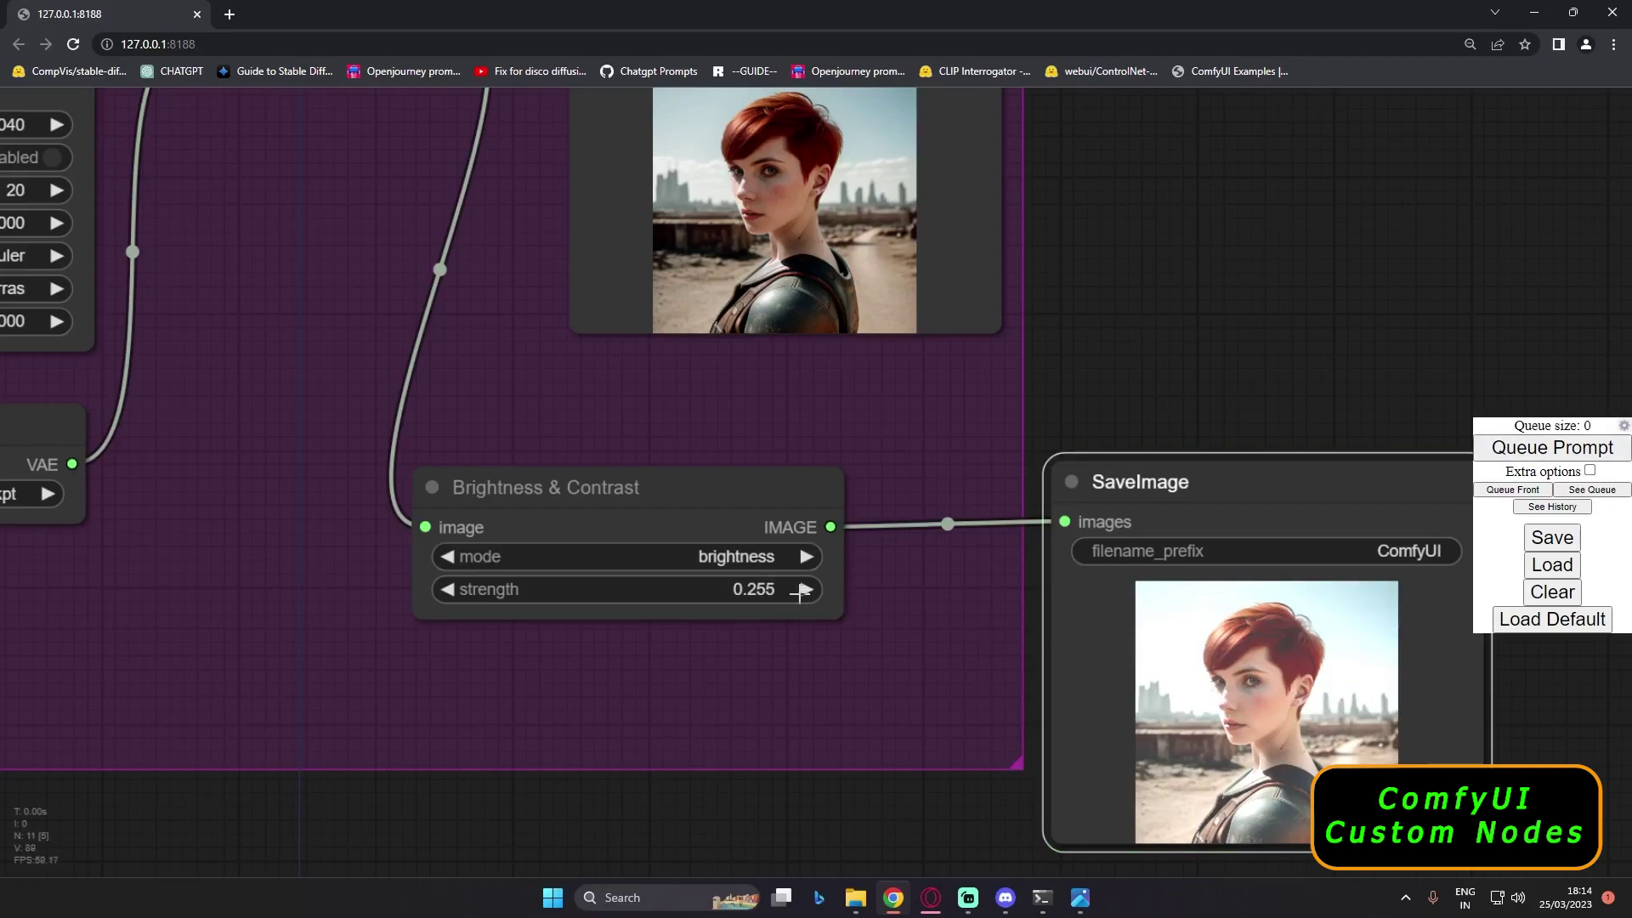
pyautogui.moveTo(764, 599); pyautogui.dragTo(771, 599)
pyautogui.click(1552, 451)
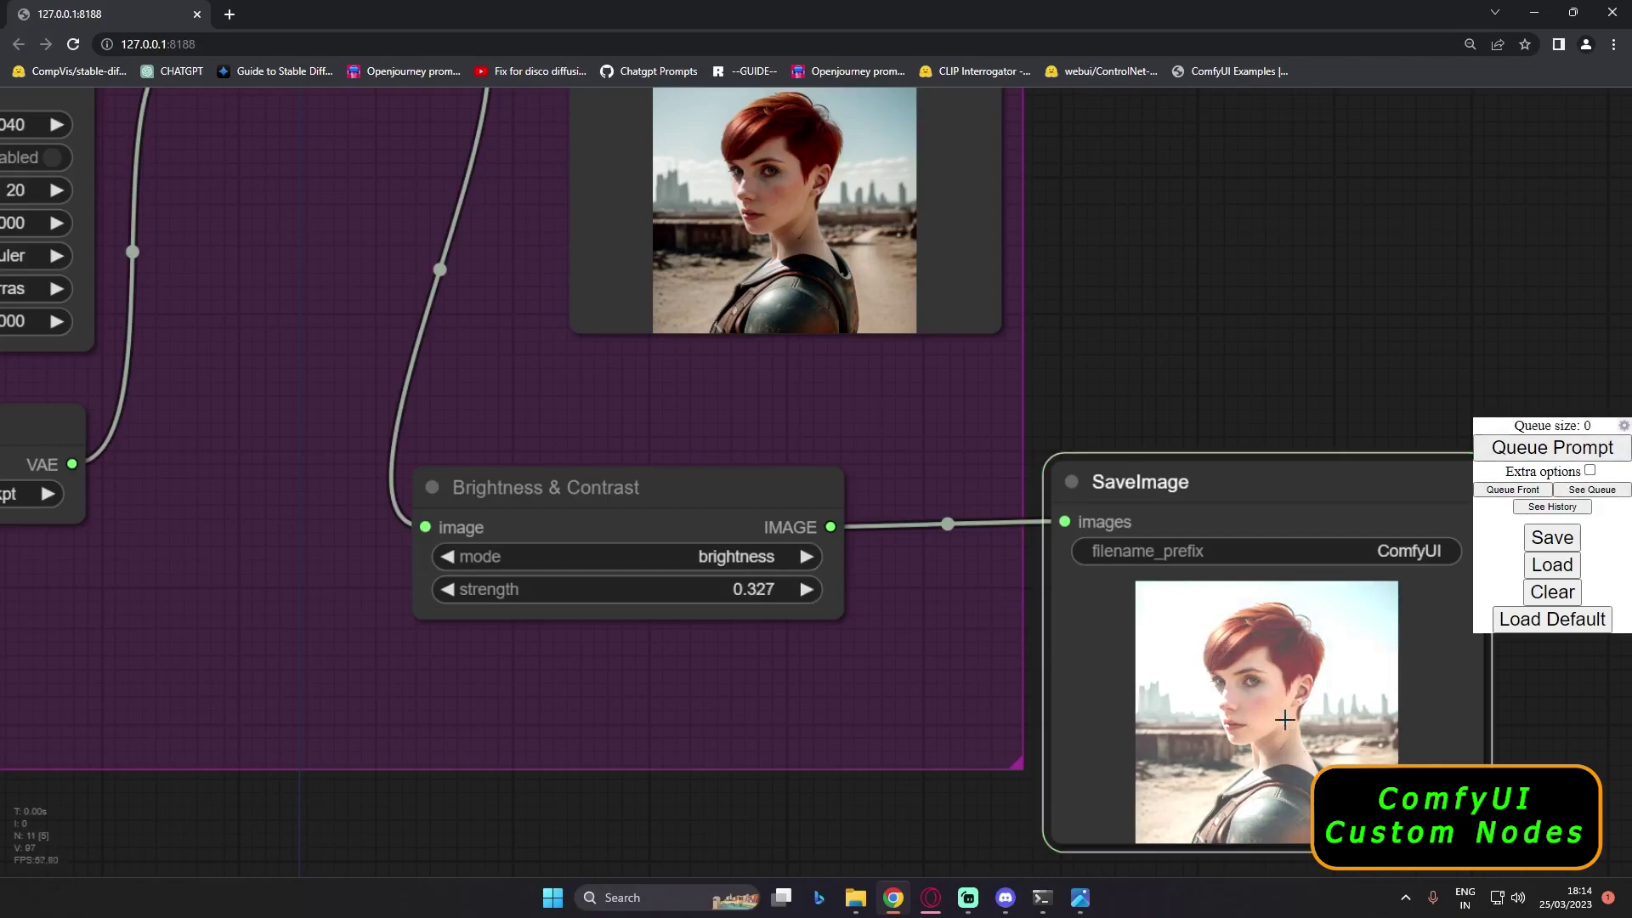
# - Test negative Brightness & Contrast strengths of -0.209, -0.145 and finally -0.064 to darken the image
pyautogui.moveTo(755, 598); pyautogui.dragTo(720, 594)
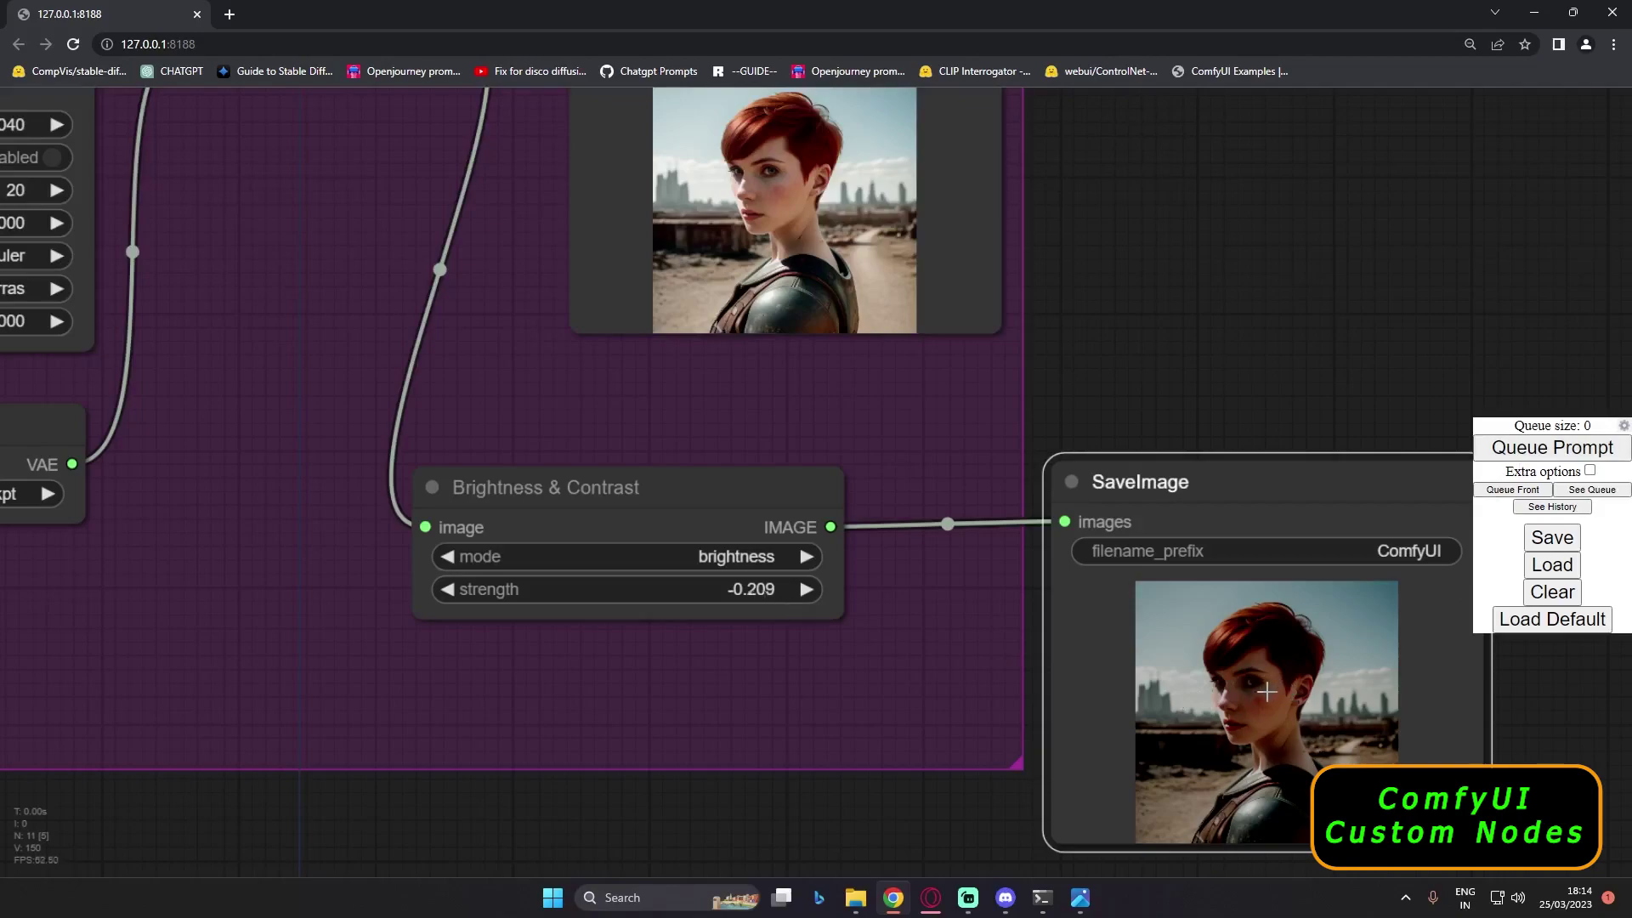
pyautogui.moveTo(755, 593); pyautogui.dragTo(760, 592)
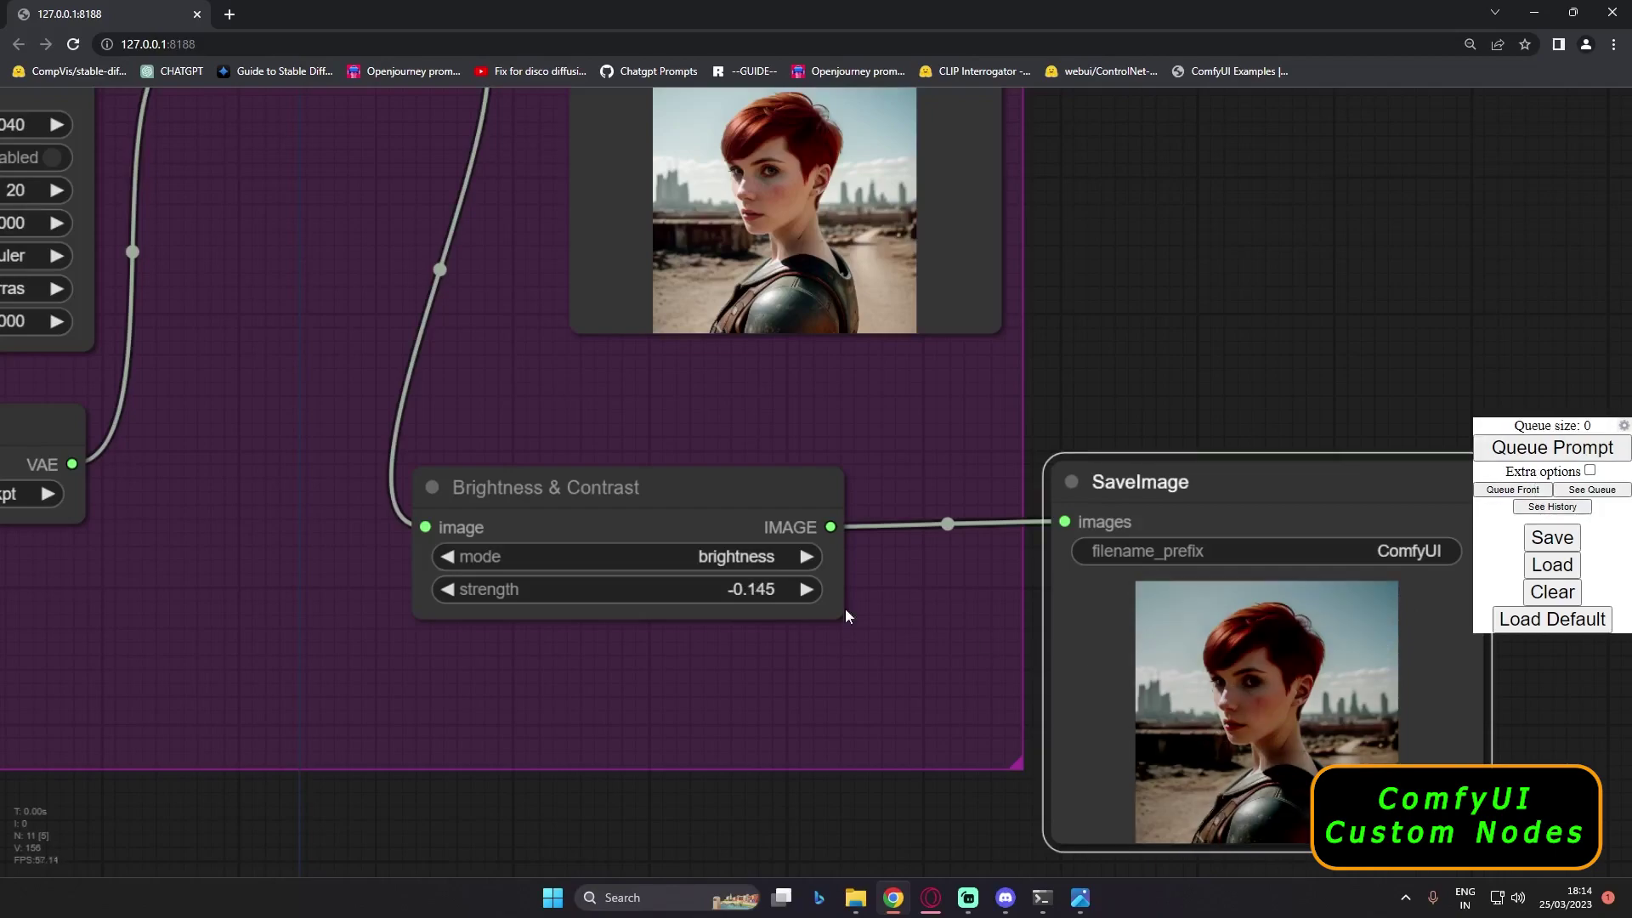
pyautogui.moveTo(761, 595); pyautogui.dragTo(769, 599)
# - Move the second SaveImage node farther from Brightness & Contrast and add a Saturation image processing node in the space between them
pyautogui.scroll(-6, 788, 520)
pyautogui.scroll(2, 1034, 504)
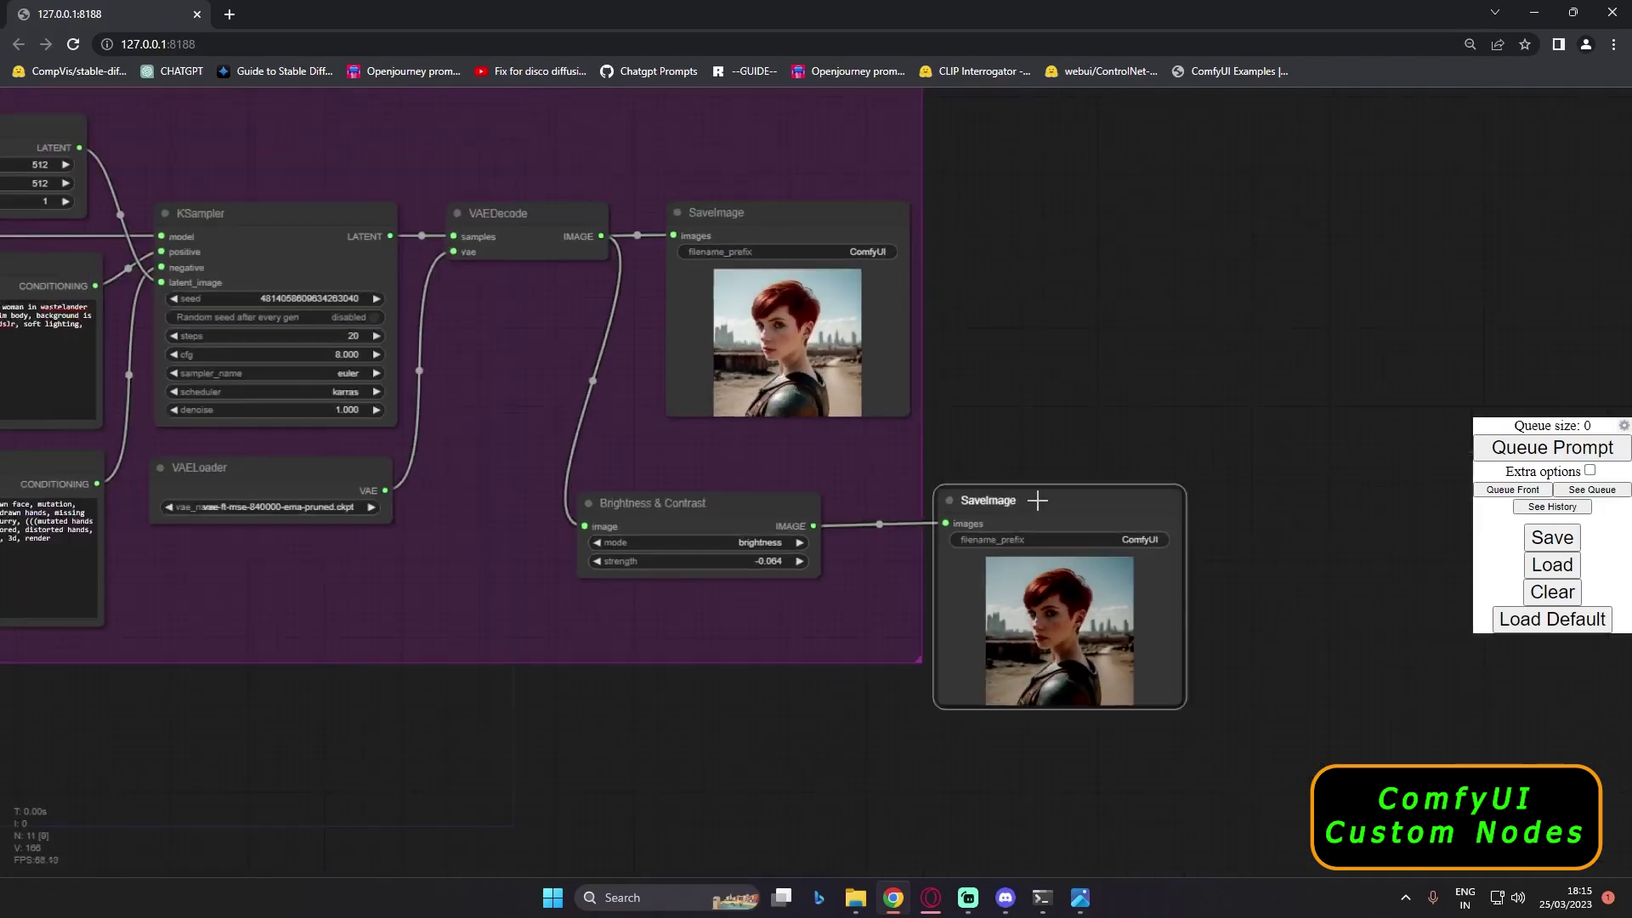
pyautogui.moveTo(1026, 501); pyautogui.dragTo(1325, 497)
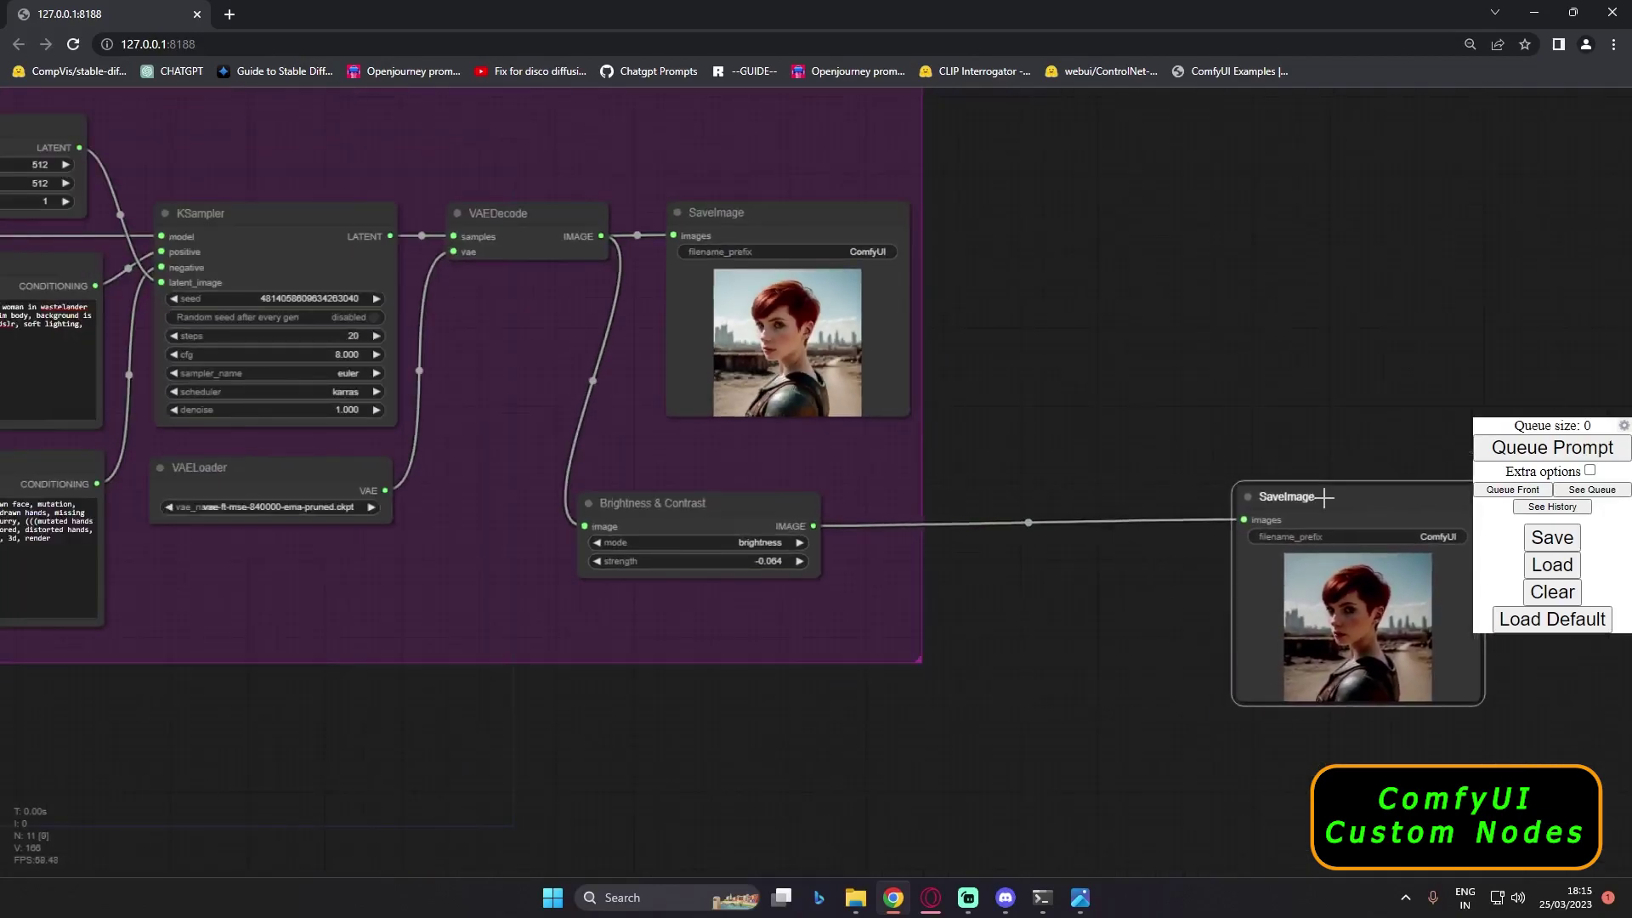
pyautogui.rightClick(736, 727)
pyautogui.click(755, 728)
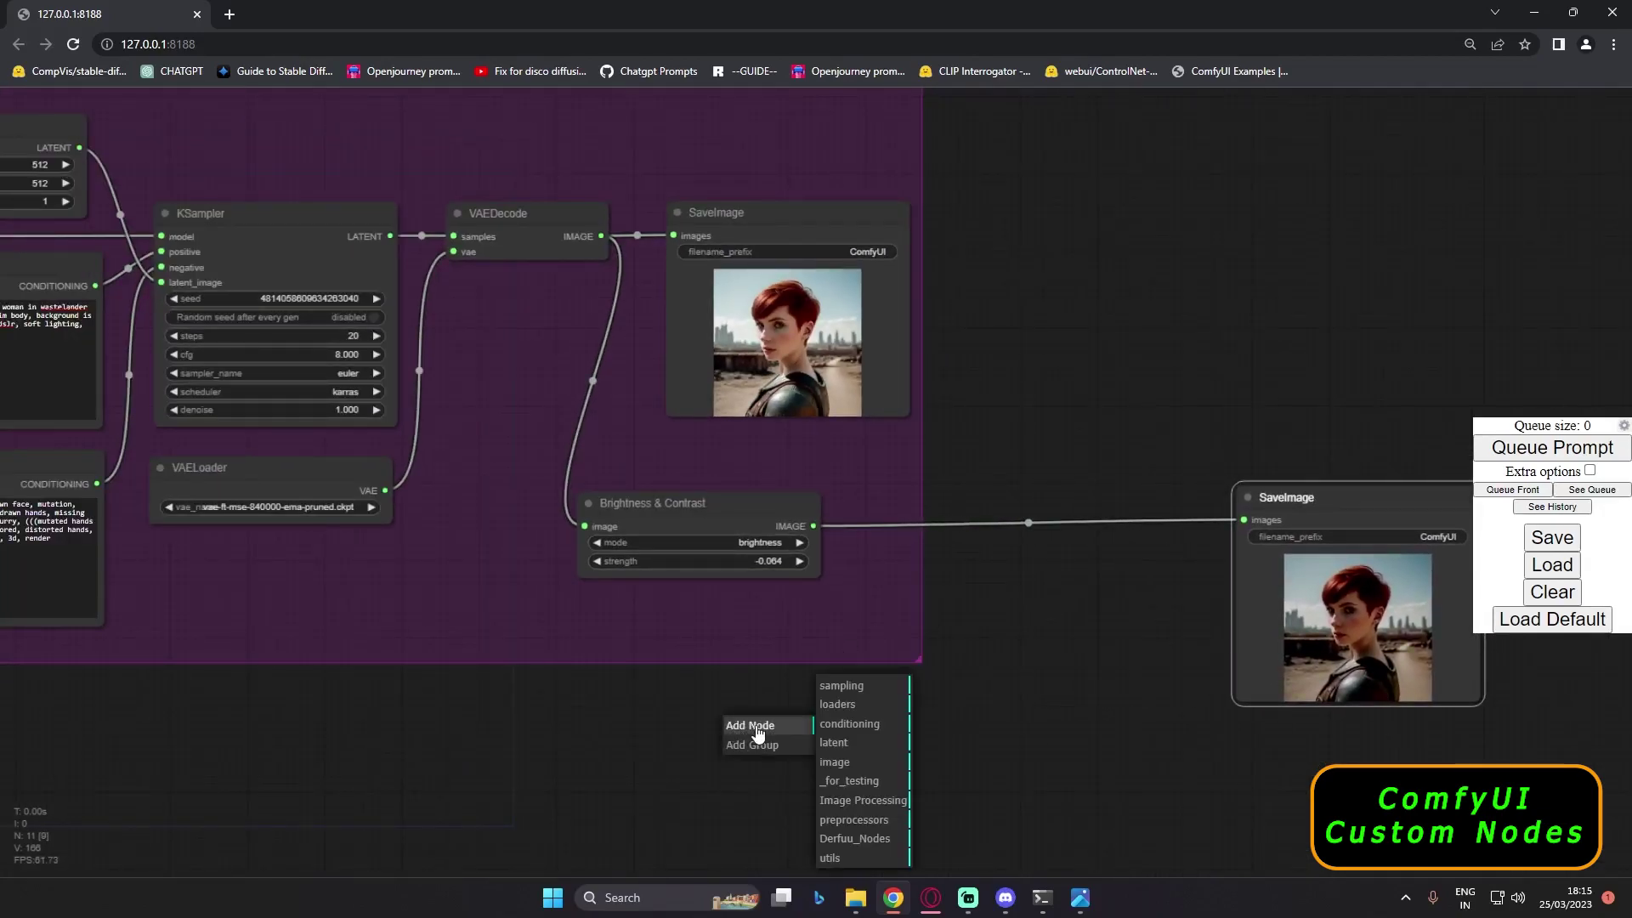
pyautogui.click(858, 803)
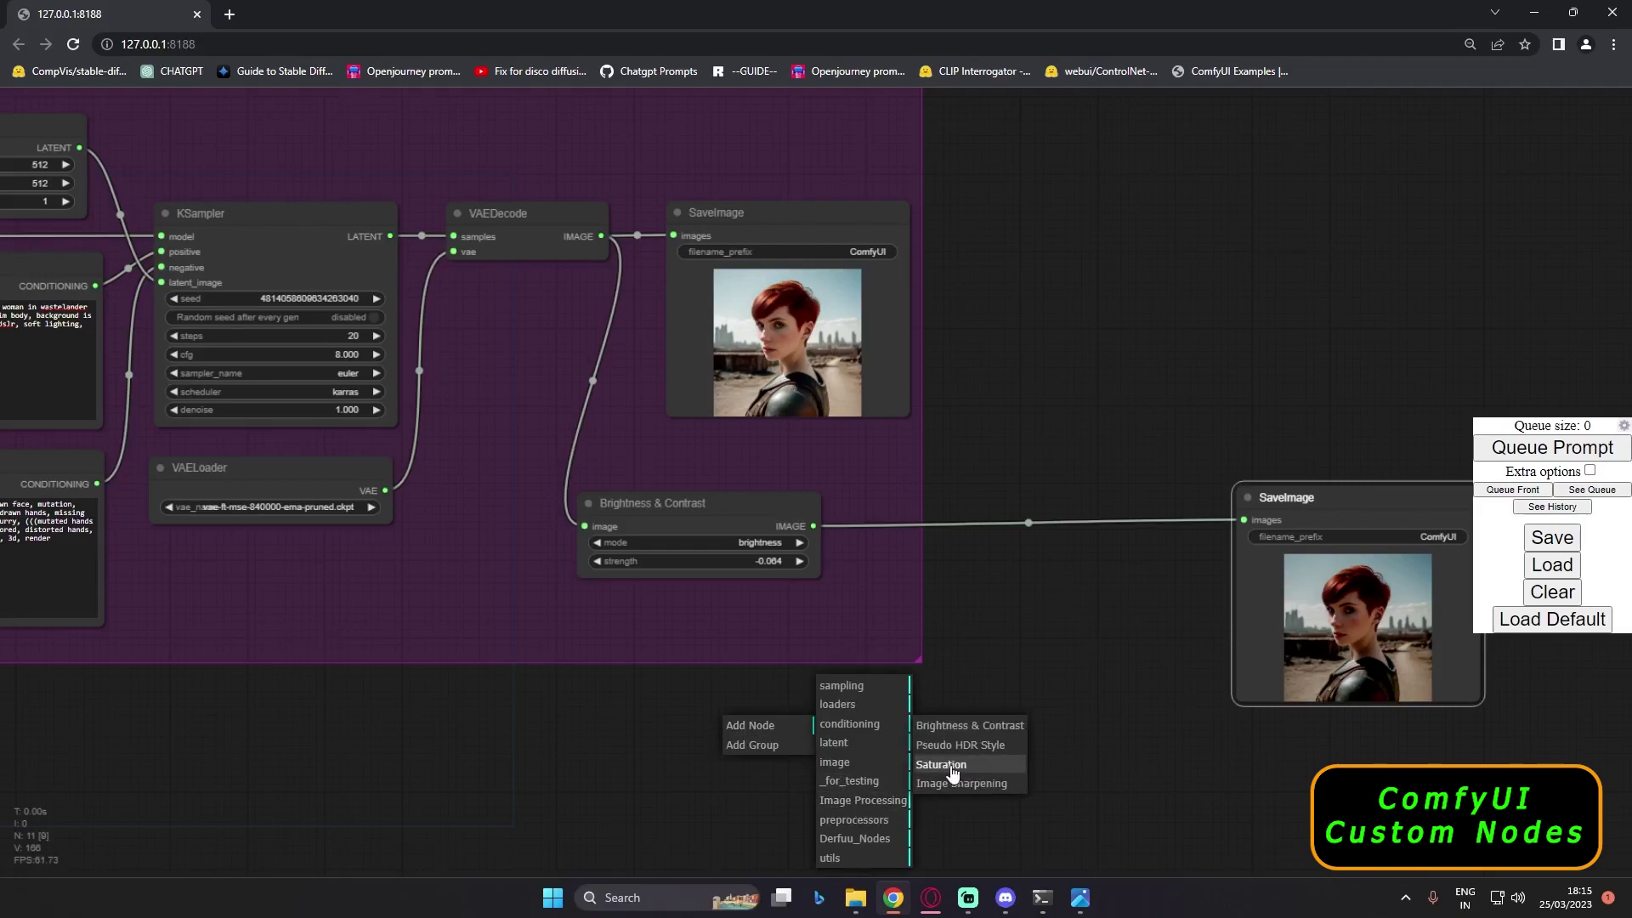
pyautogui.click(950, 767)
pyautogui.moveTo(935, 728); pyautogui.dragTo(1041, 590)
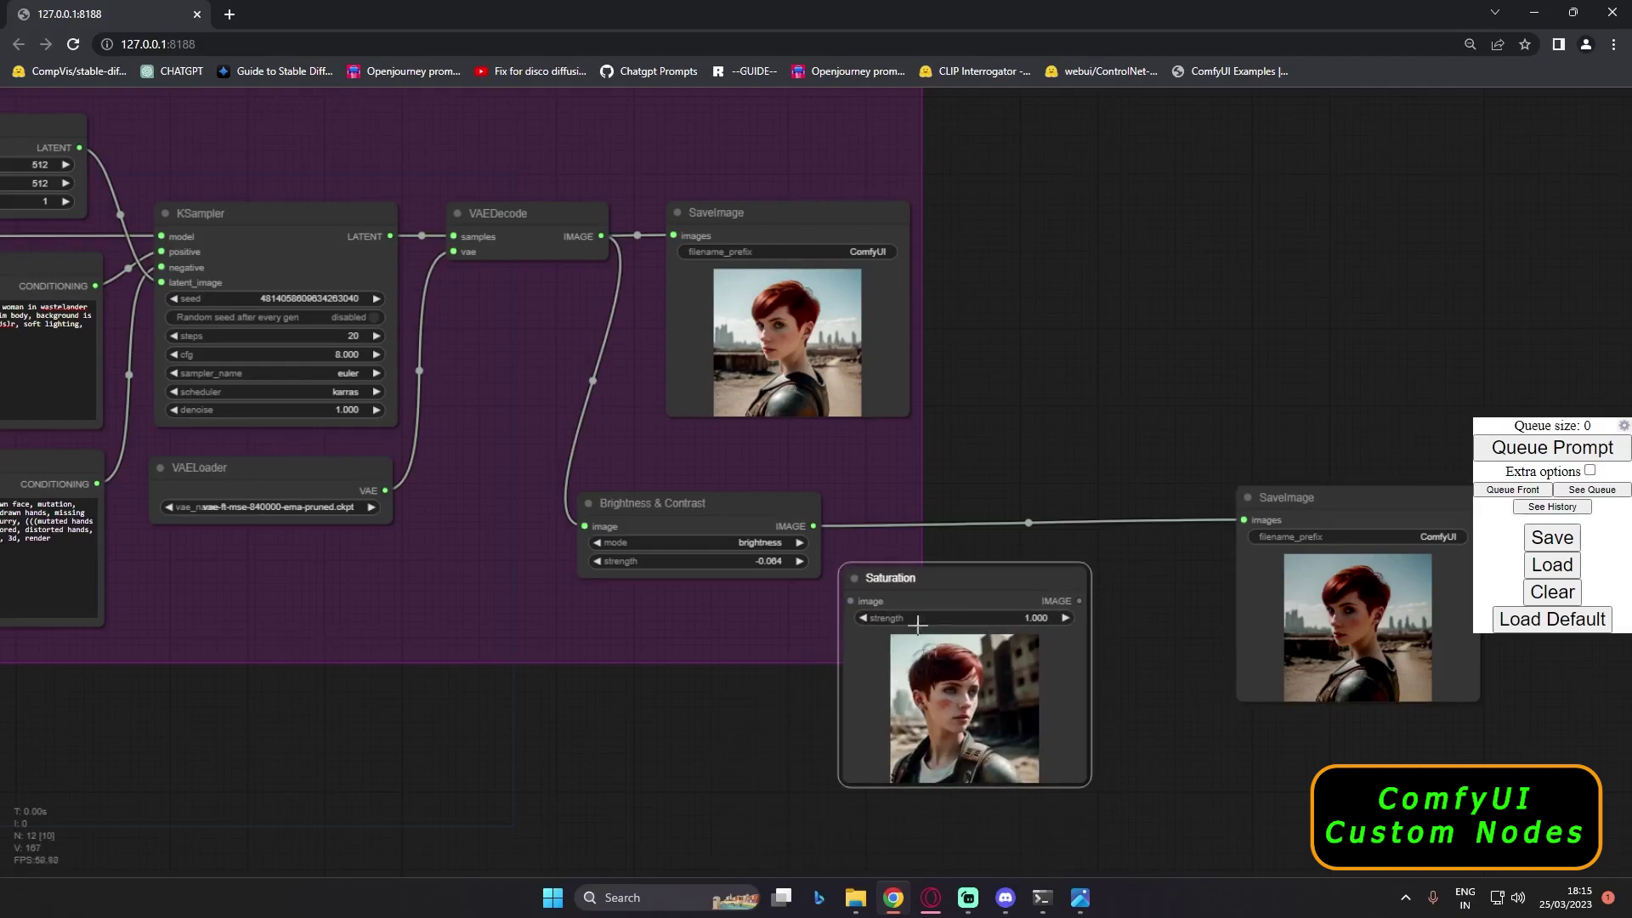
pyautogui.moveTo(965, 590)
pyautogui.mouseDown()
pyautogui.moveTo(984, 605)
pyautogui.moveTo(951, 616)
pyautogui.mouseUp()
# - Add an Image Sharpening image processing node and place it beside the Saturation node
pyautogui.rightClick(1088, 562)
pyautogui.click(1107, 565)
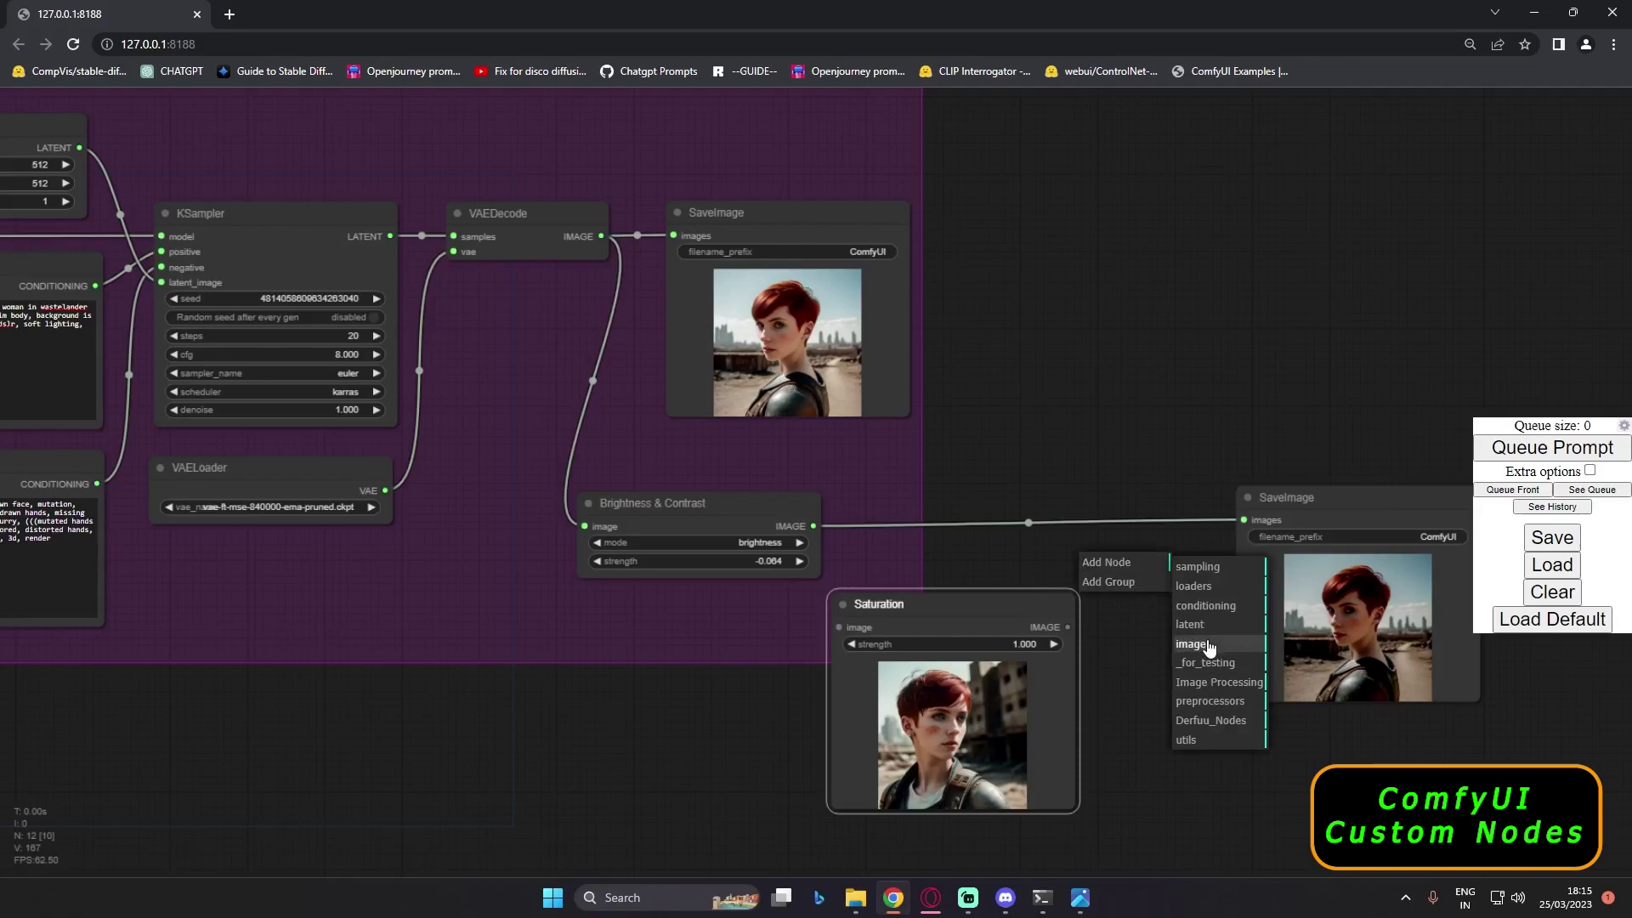
pyautogui.click(1191, 644)
pyautogui.click(1217, 683)
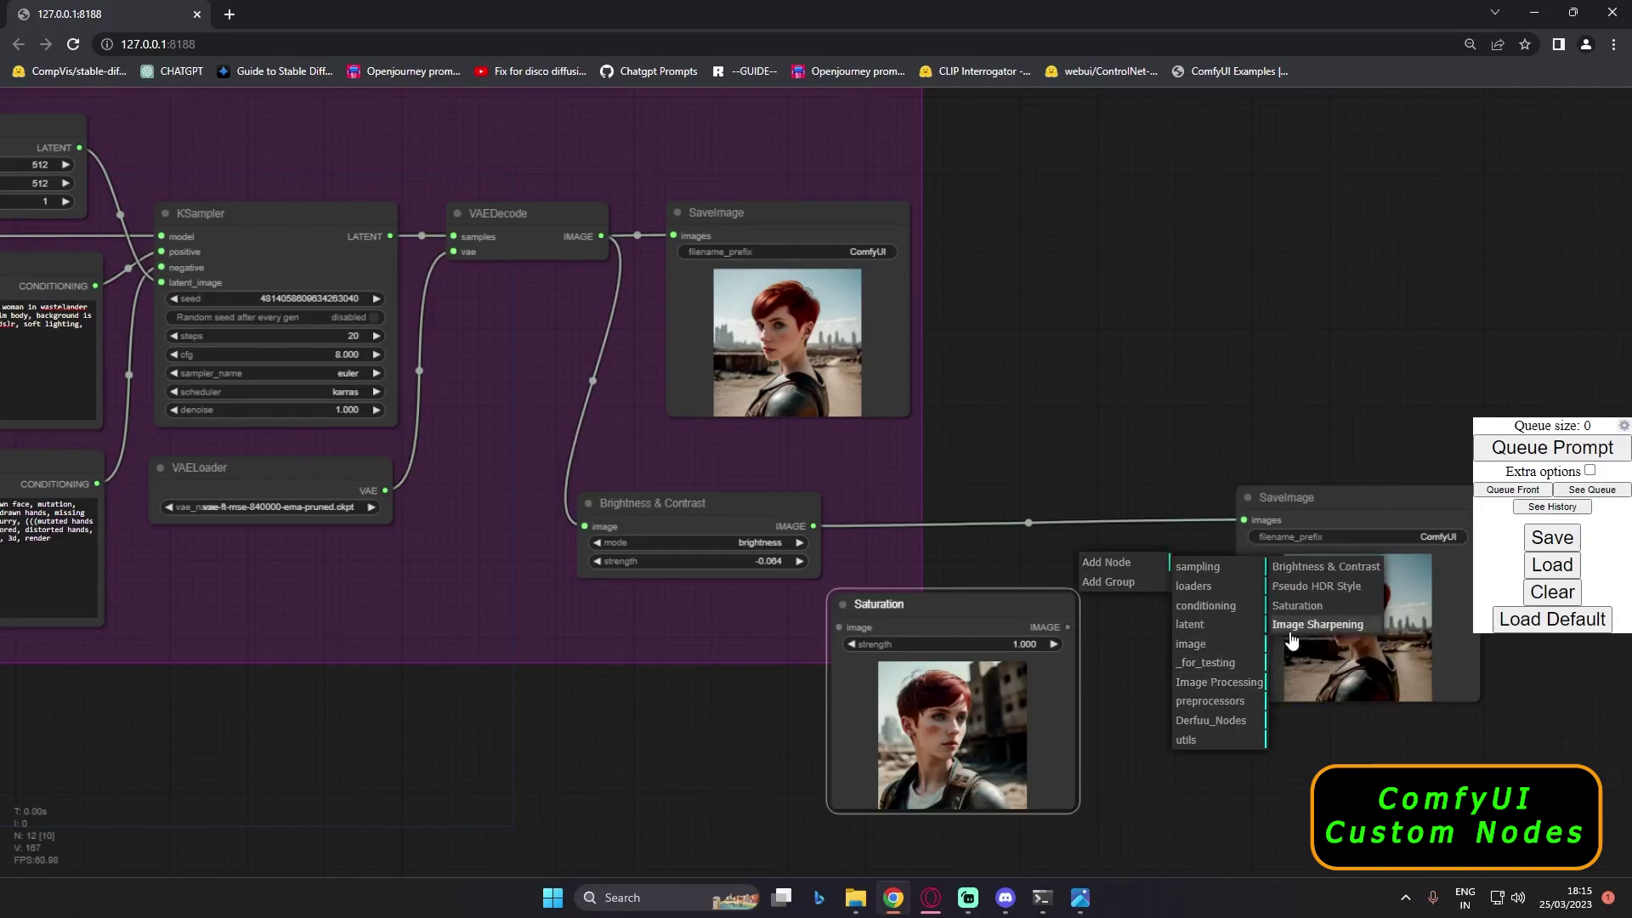
pyautogui.click(1305, 626)
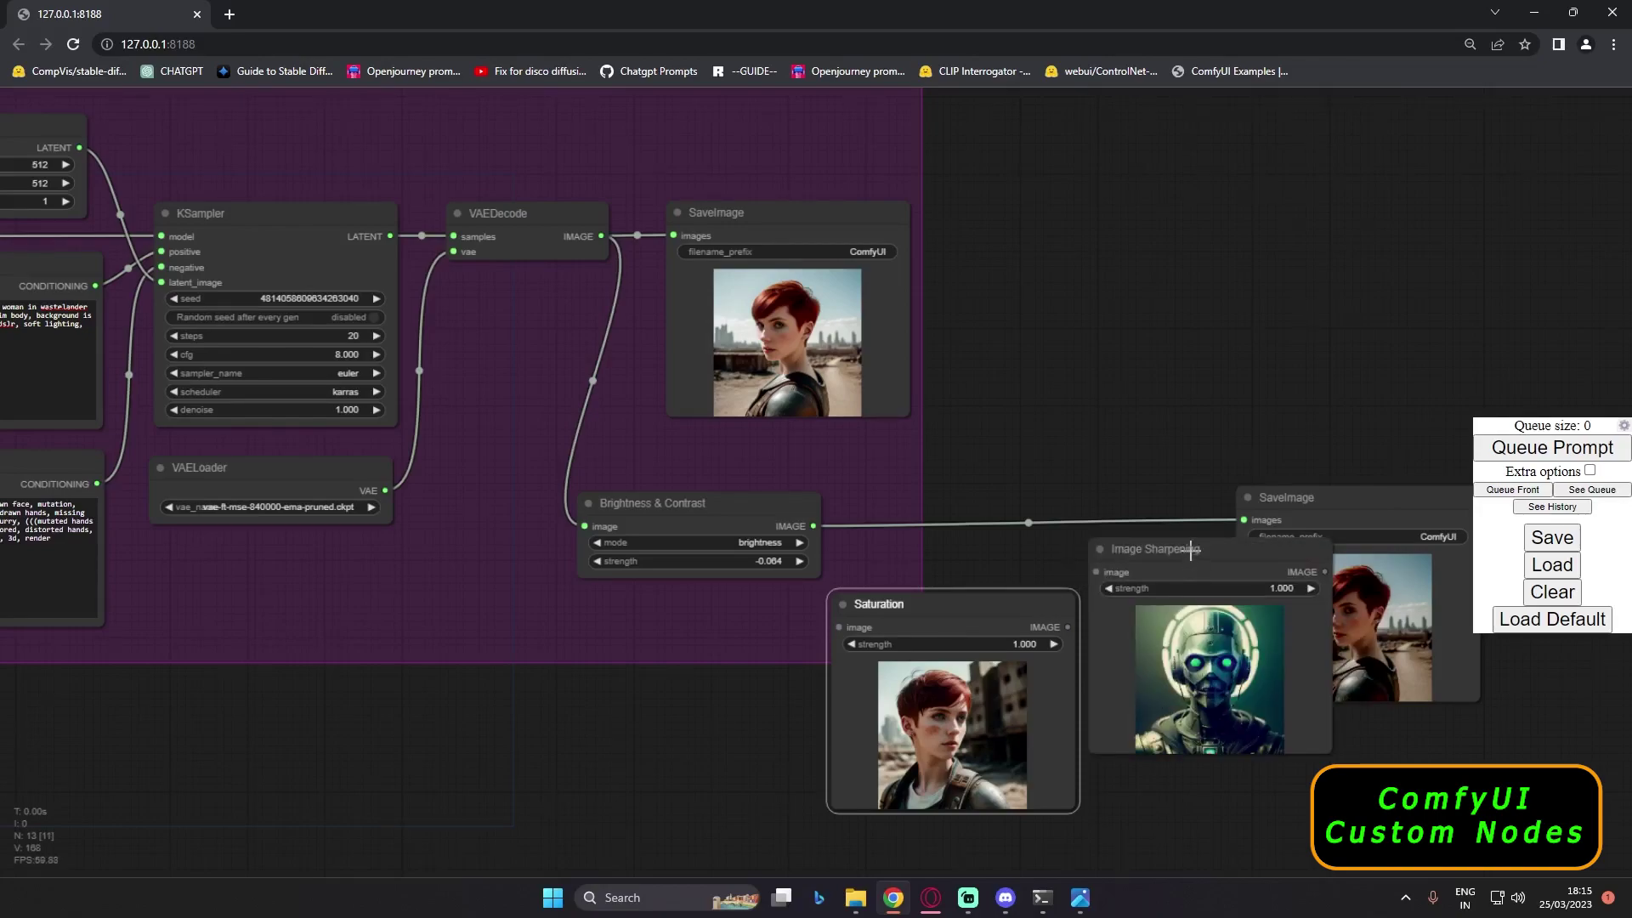
pyautogui.moveTo(1191, 551); pyautogui.dragTo(1191, 642)
# - Arrange Brightness & Contrast, Saturation and Image Sharpening in sequence, with the second SaveImage node above and beyond them
pyautogui.click(711, 508)
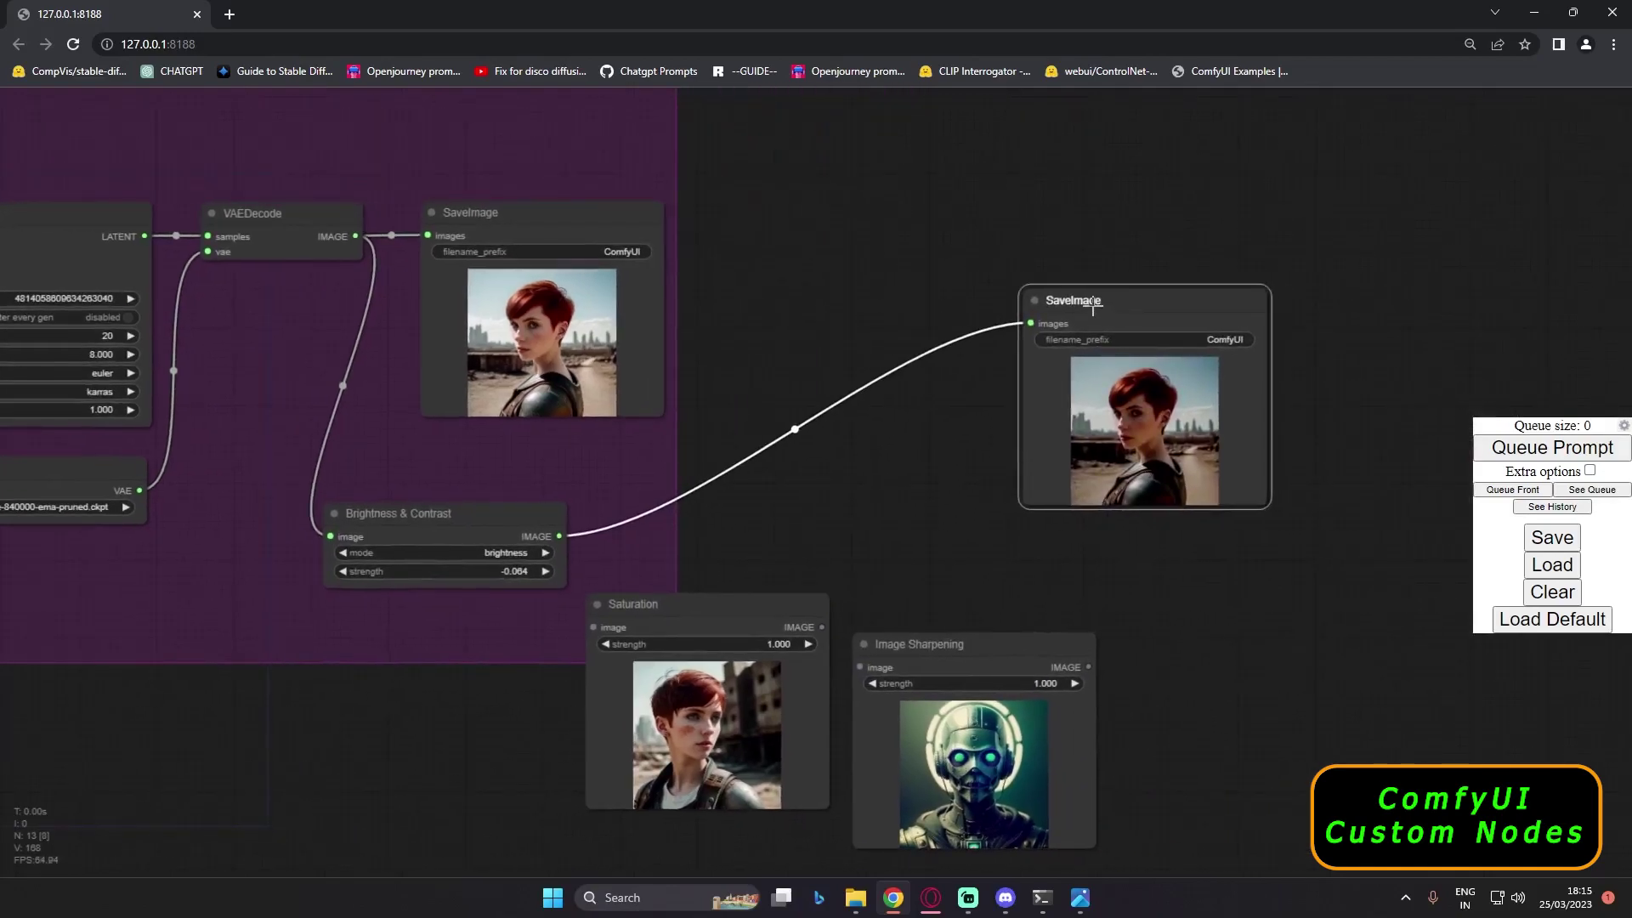
pyautogui.moveTo(1091, 304); pyautogui.dragTo(1222, 308)
pyautogui.moveTo(740, 618); pyautogui.dragTo(760, 594)
pyautogui.moveTo(925, 646); pyautogui.dragTo(973, 601)
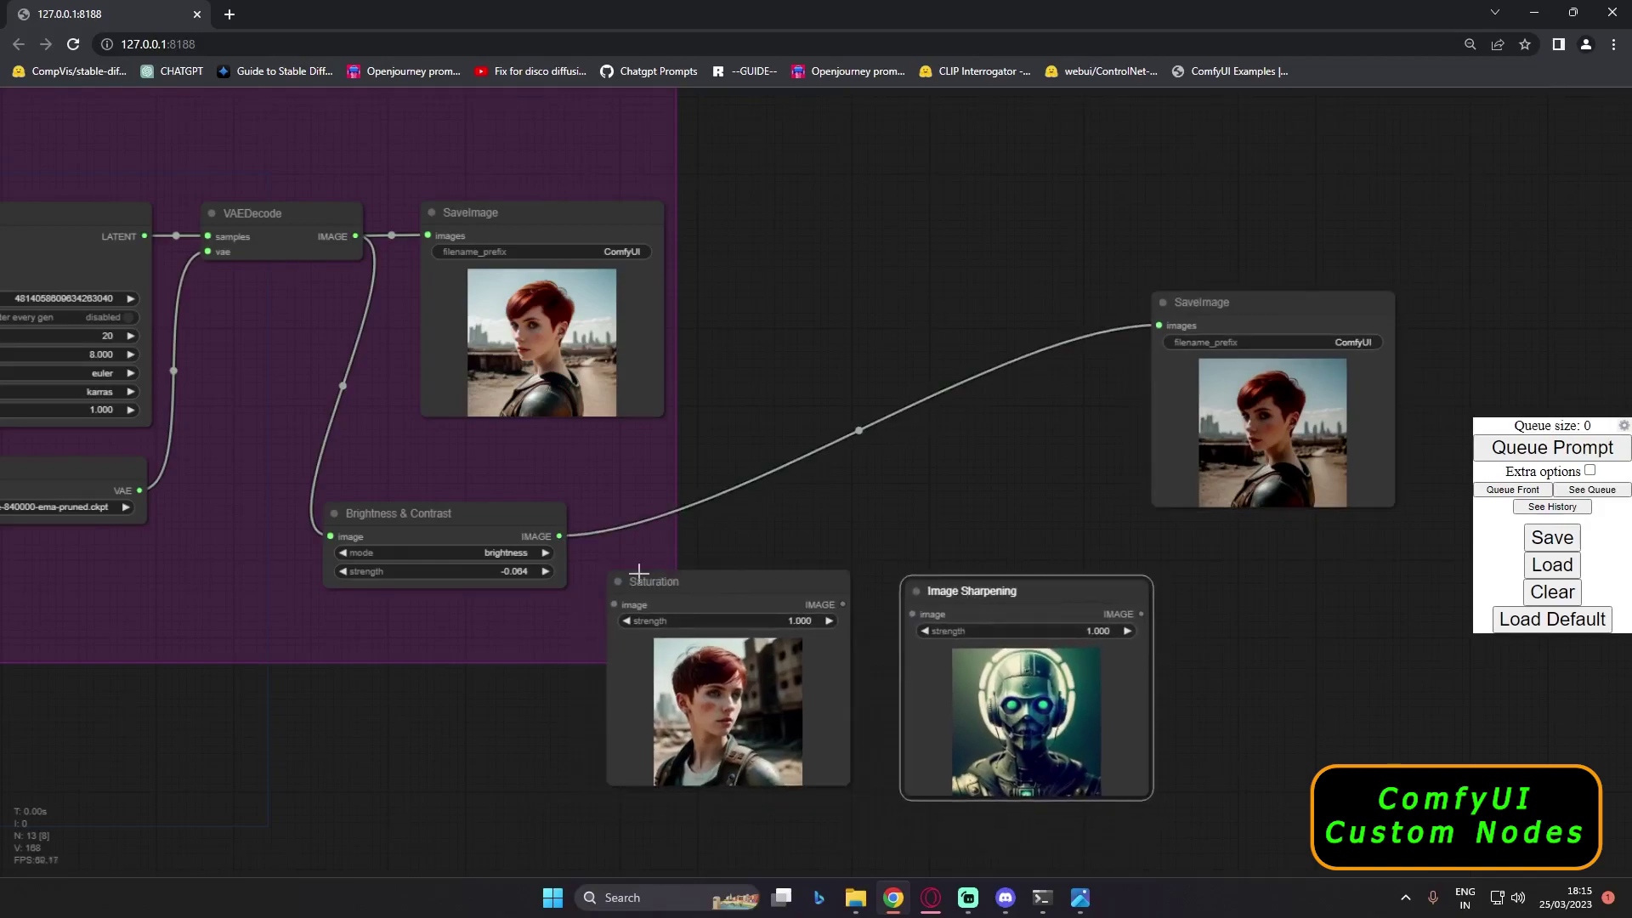
# - Connect Brightness & Contrast through Saturation and Image Sharpening to the second SaveImage node, generate the image and inspect the output
pyautogui.moveTo(558, 536); pyautogui.dragTo(614, 606)
pyautogui.moveTo(1162, 330); pyautogui.dragTo(1137, 351)
pyautogui.moveTo(975, 464); pyautogui.dragTo(931, 450)
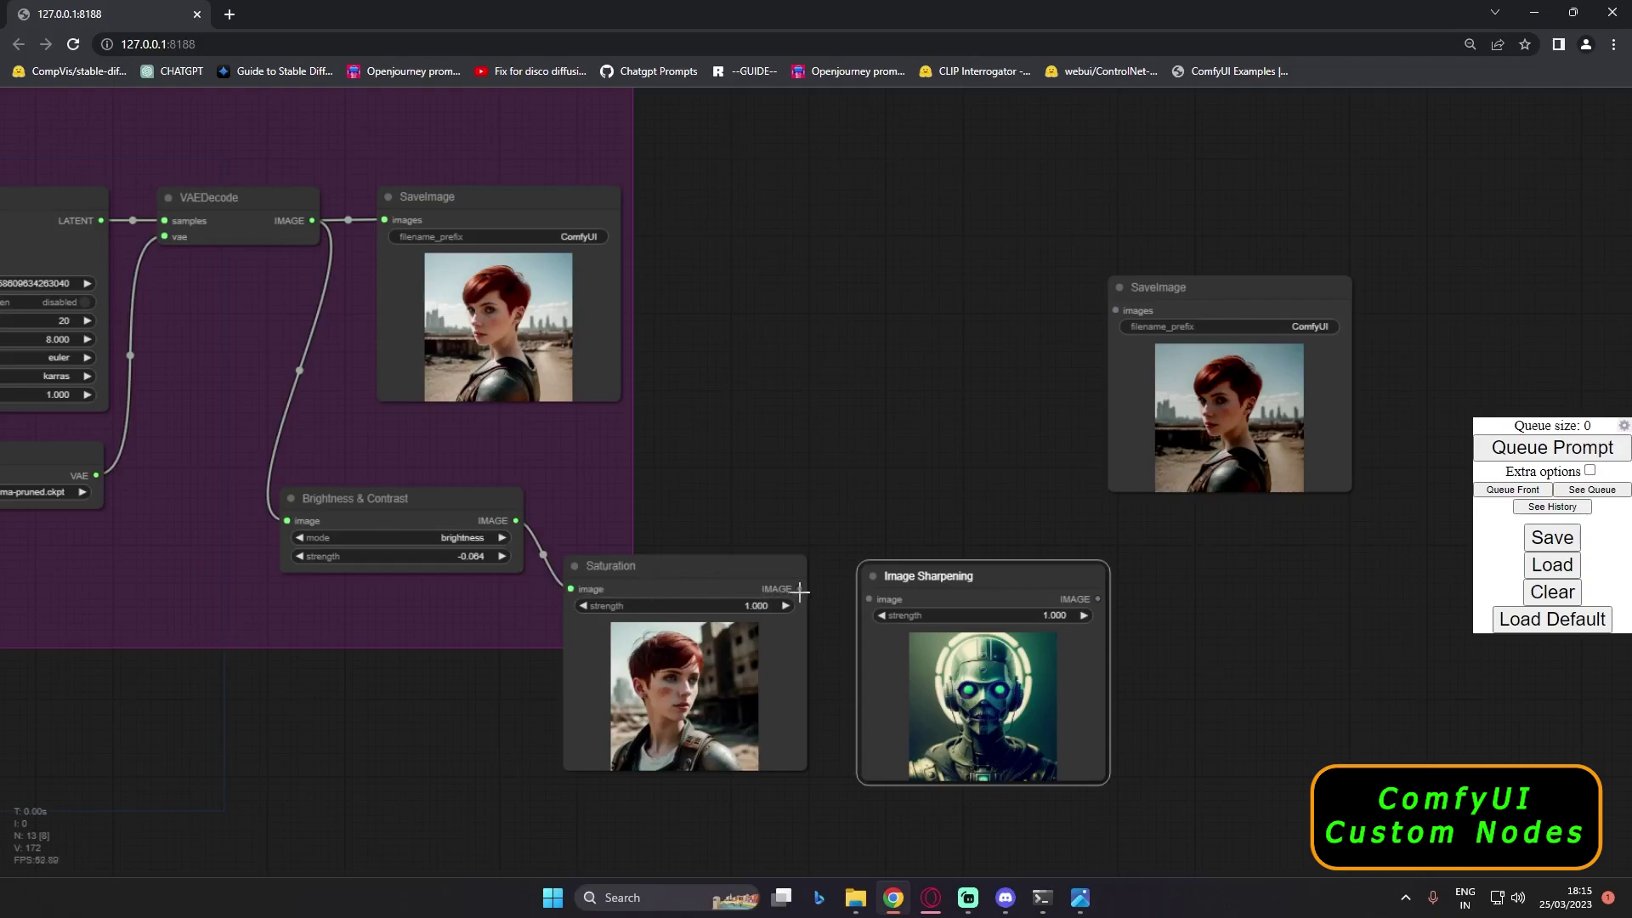
pyautogui.moveTo(799, 589); pyautogui.dragTo(964, 585)
pyautogui.moveTo(964, 585); pyautogui.dragTo(952, 577)
pyautogui.moveTo(1087, 590); pyautogui.dragTo(1114, 327)
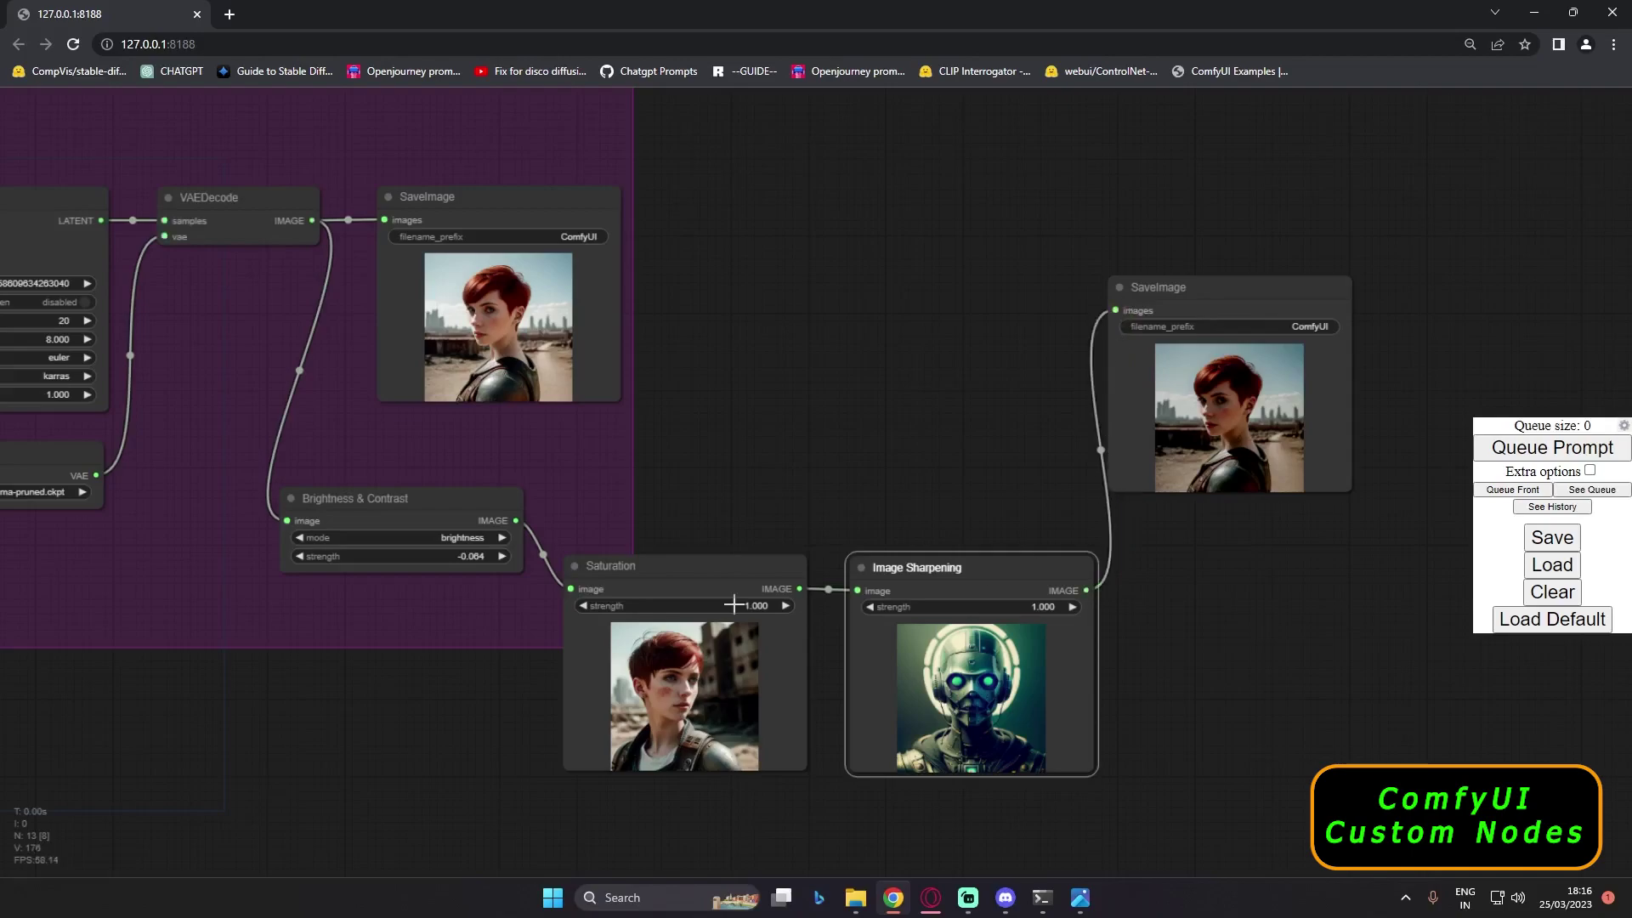
pyautogui.click(1520, 451)
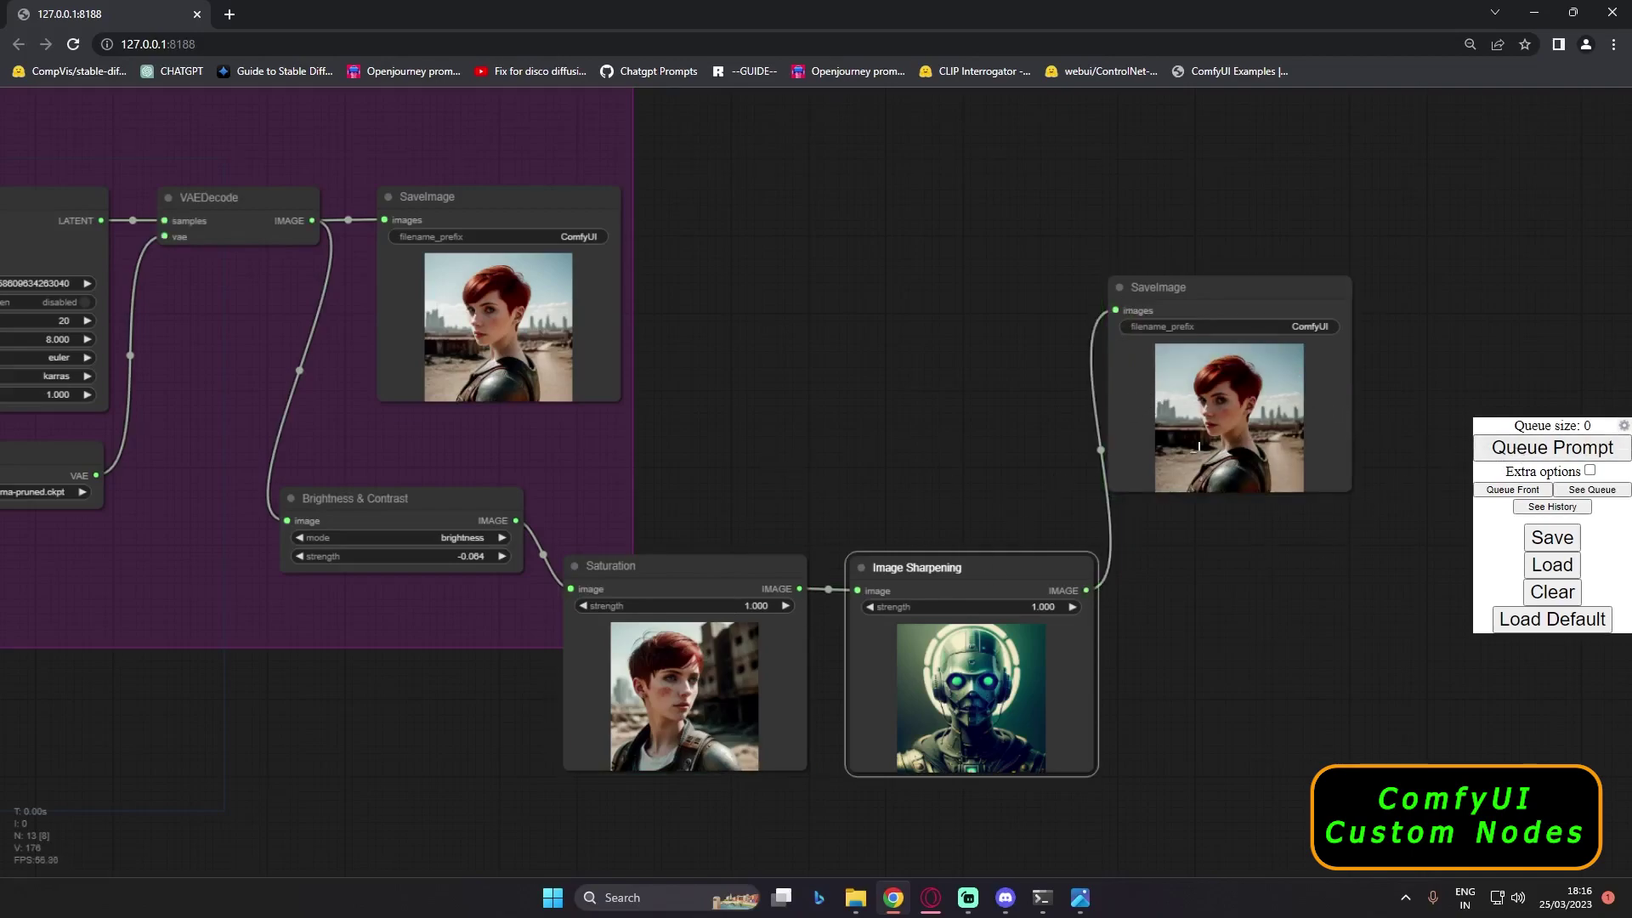
pyautogui.scroll(8, 1264, 419)
pyautogui.scroll(-4, 1237, 422)
# - Set the Saturation strength to 1.345, generate the image and inspect the second SaveImage output up close
pyautogui.moveTo(1165, 644); pyautogui.dragTo(1237, 519)
pyautogui.moveTo(579, 570); pyautogui.dragTo(614, 573)
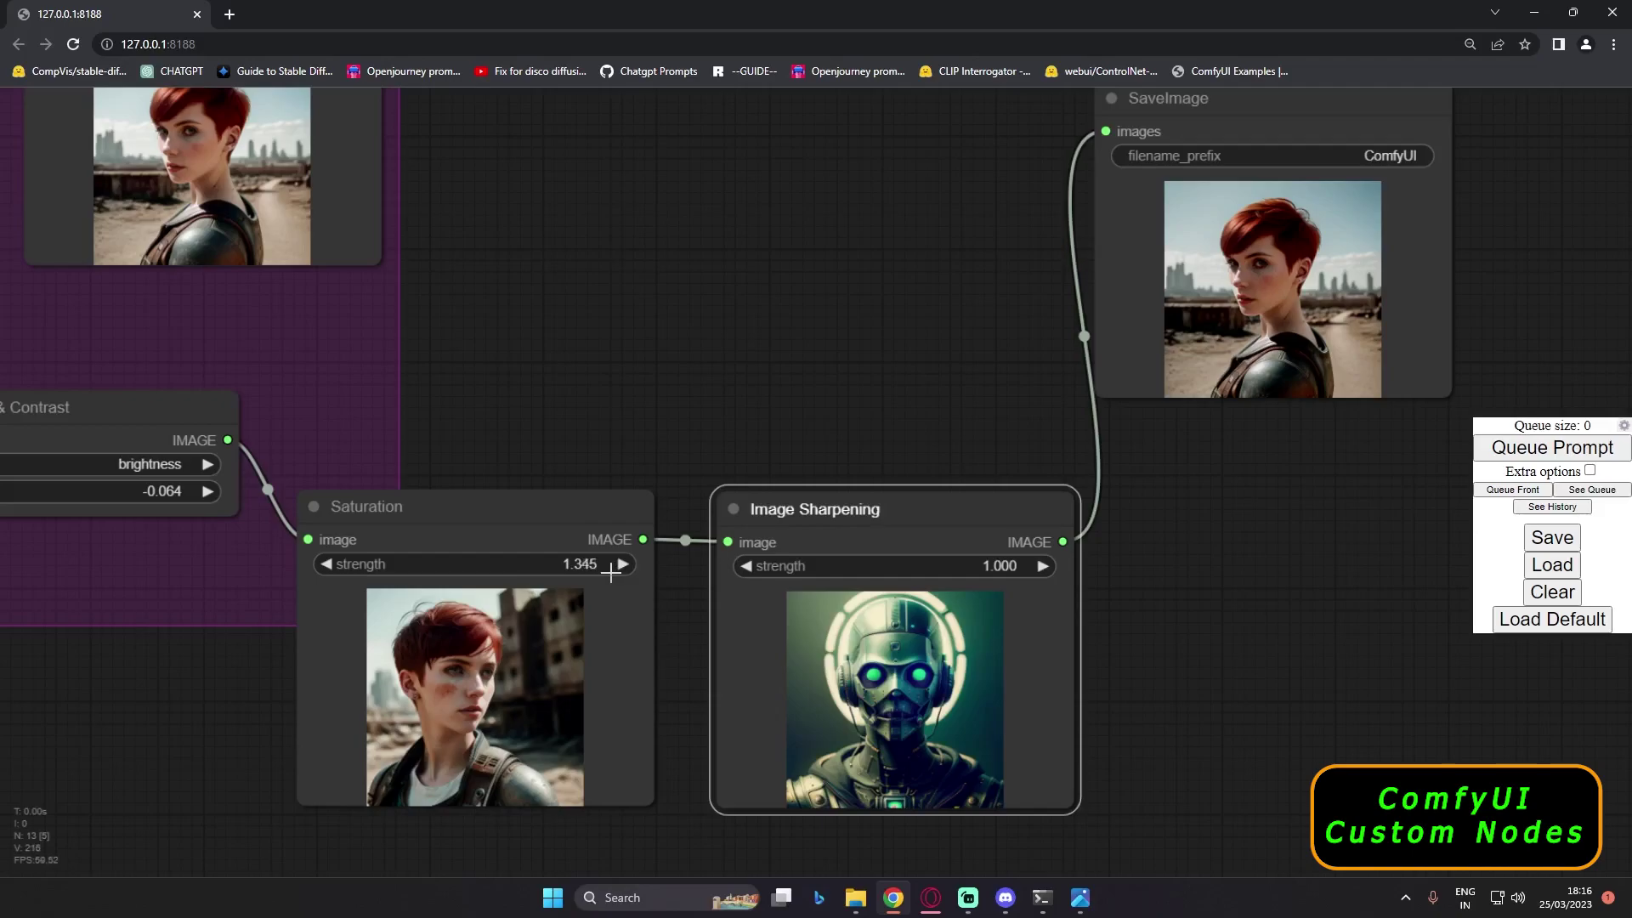
pyautogui.click(1538, 449)
pyautogui.moveTo(1275, 472); pyautogui.dragTo(1061, 588)
pyautogui.scroll(11, 1060, 414)
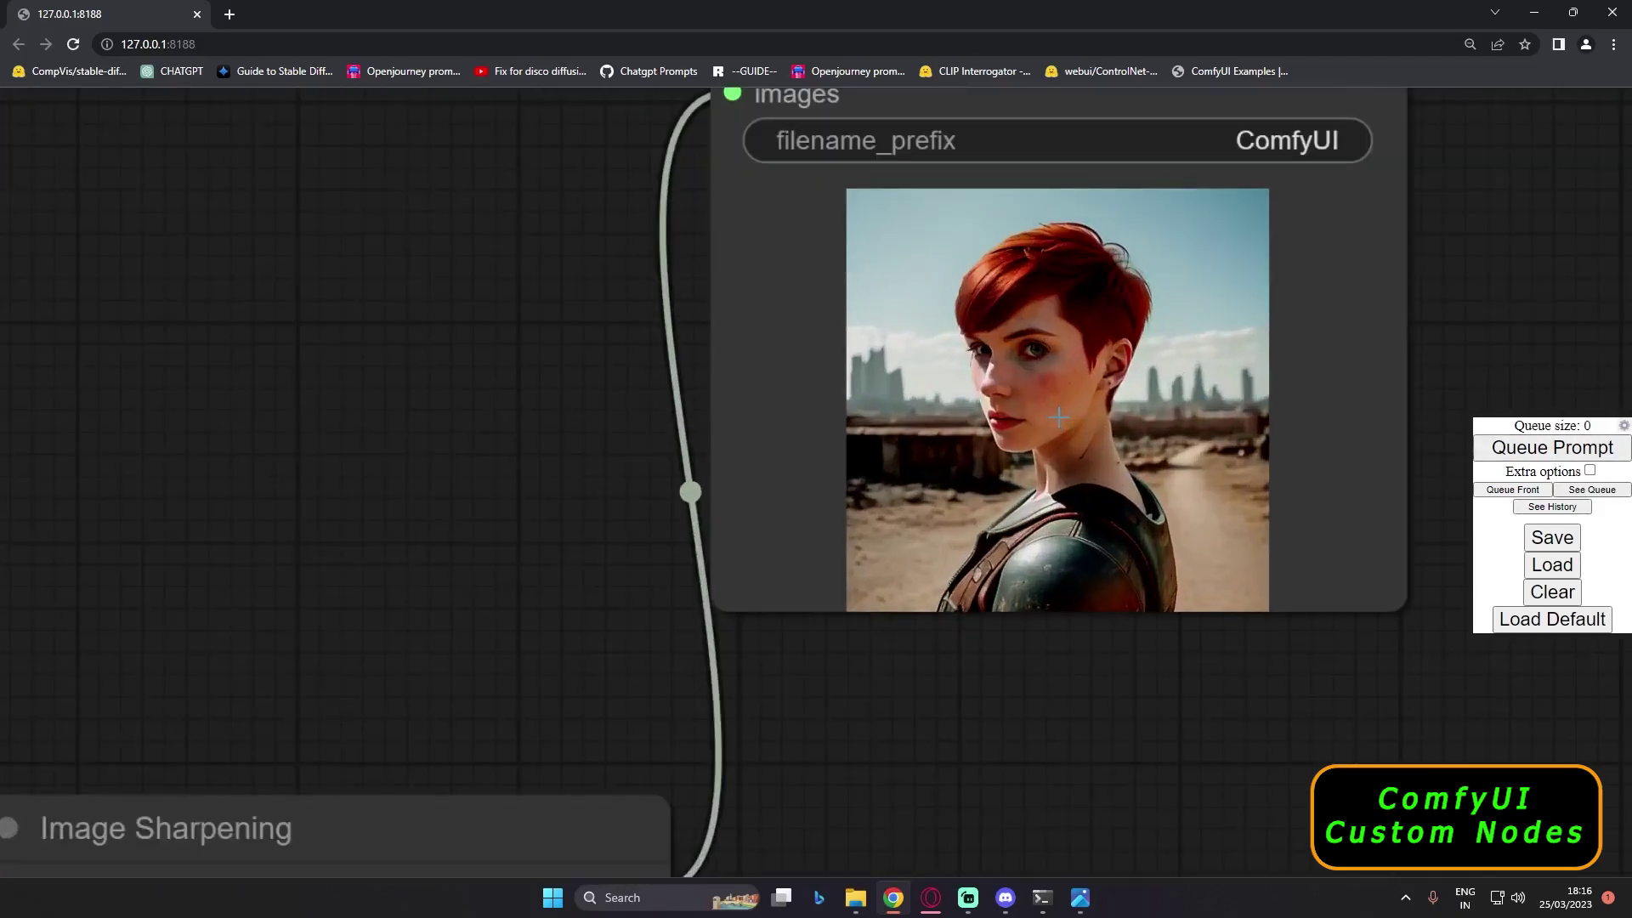
pyautogui.scroll(-10, 1046, 408)
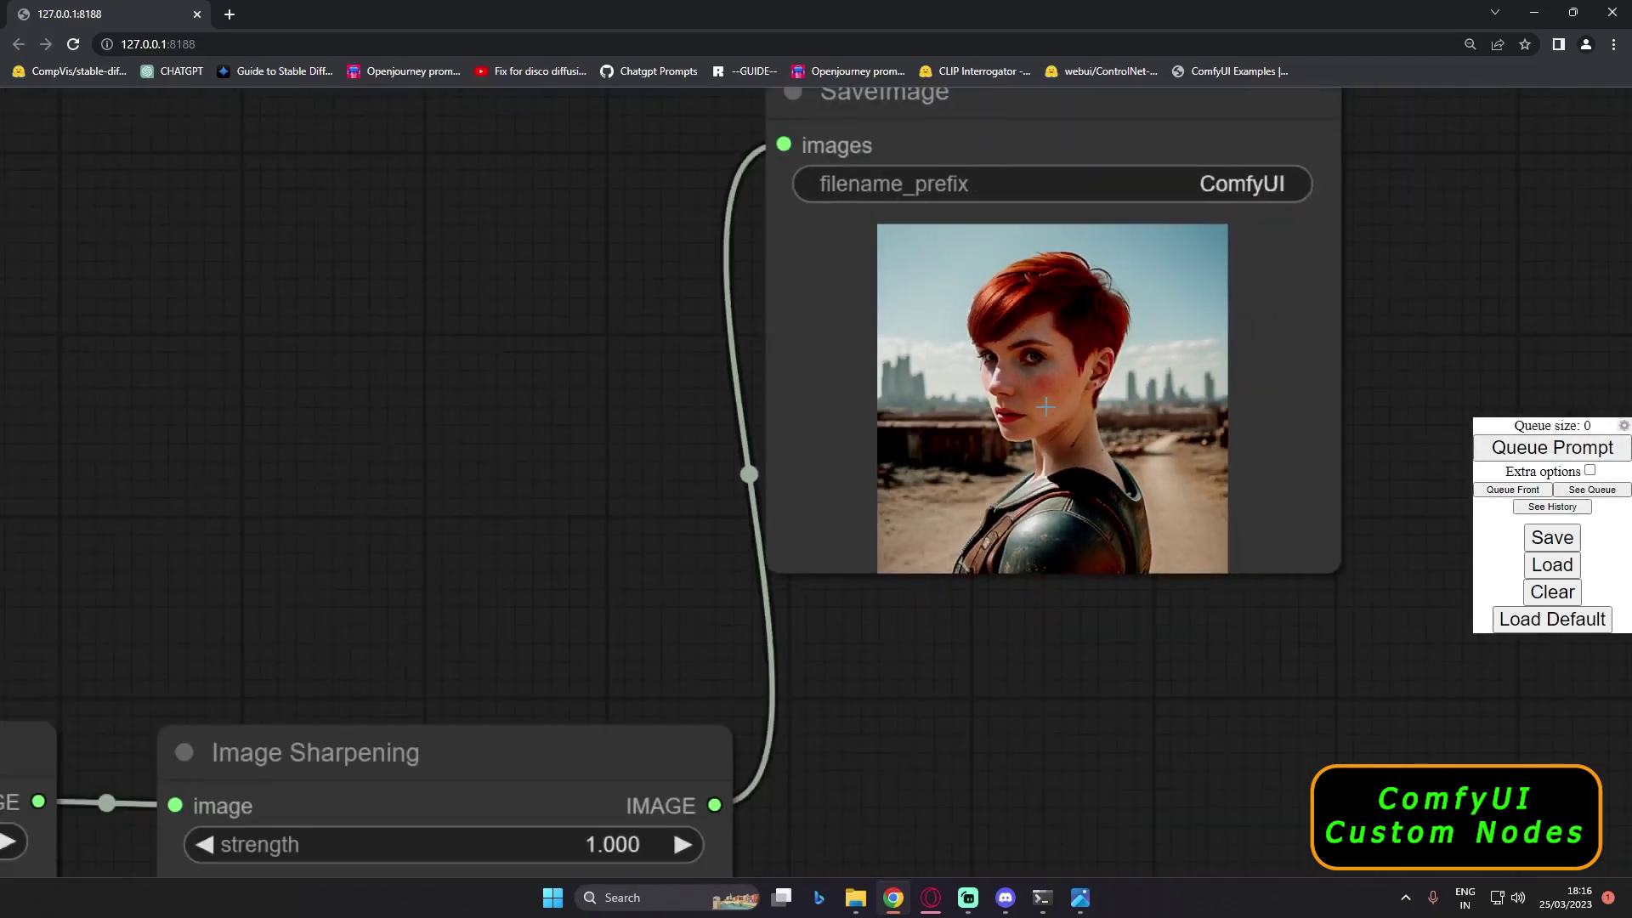
# - Raise the Saturation strength to 2.036, generate the image again and examine the output up close
pyautogui.moveTo(550, 601); pyautogui.dragTo(593, 612)
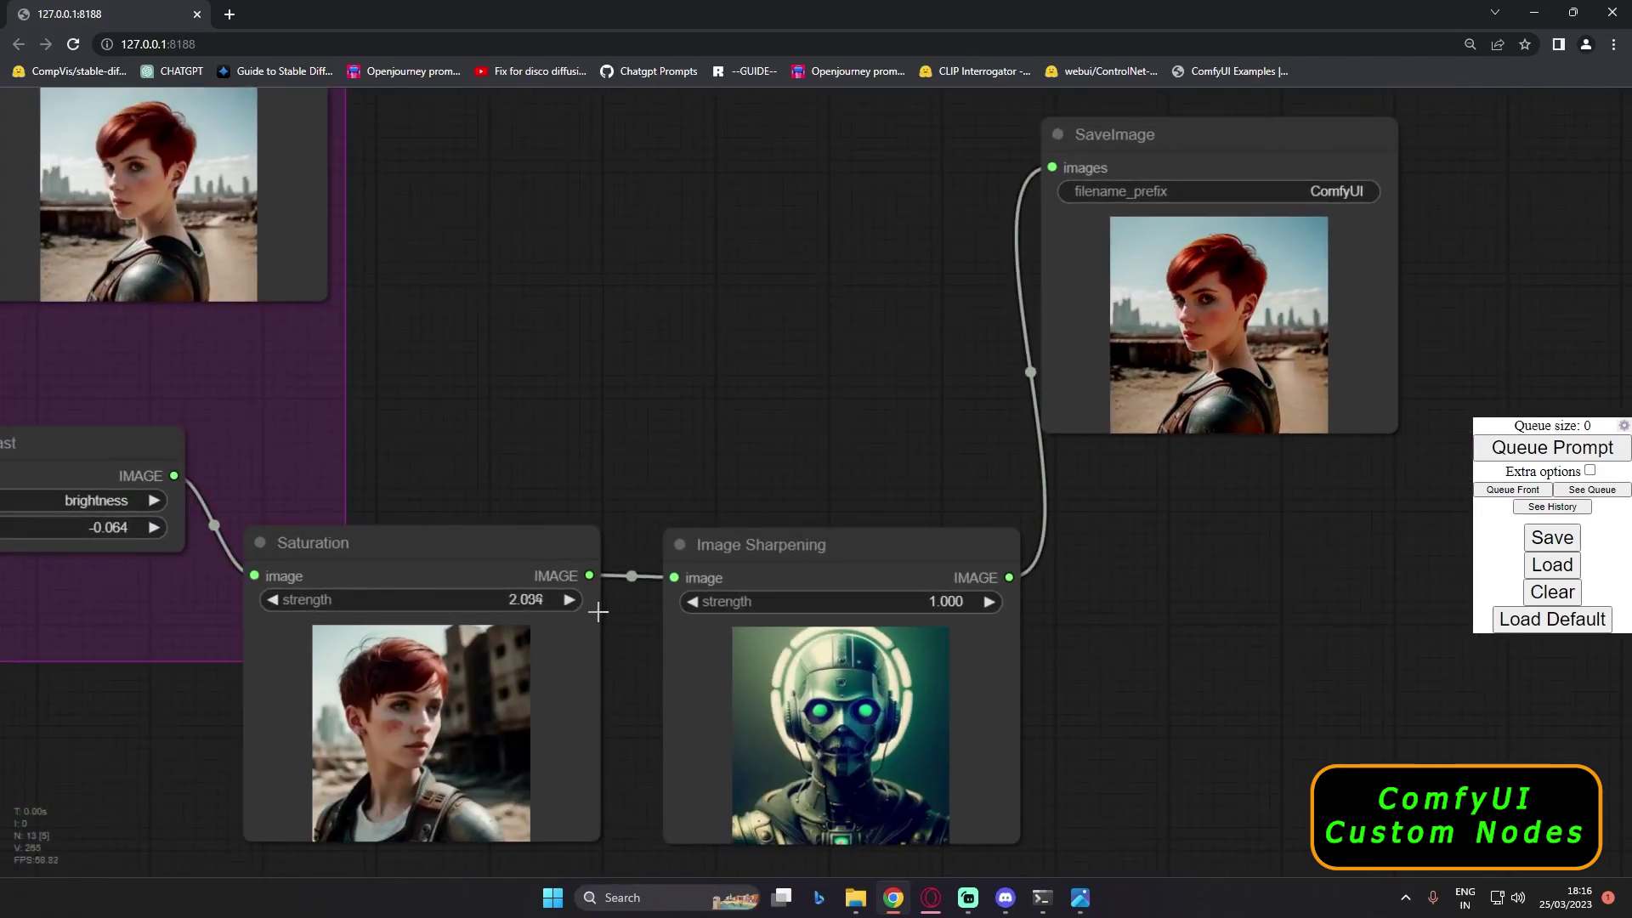
pyautogui.click(1528, 456)
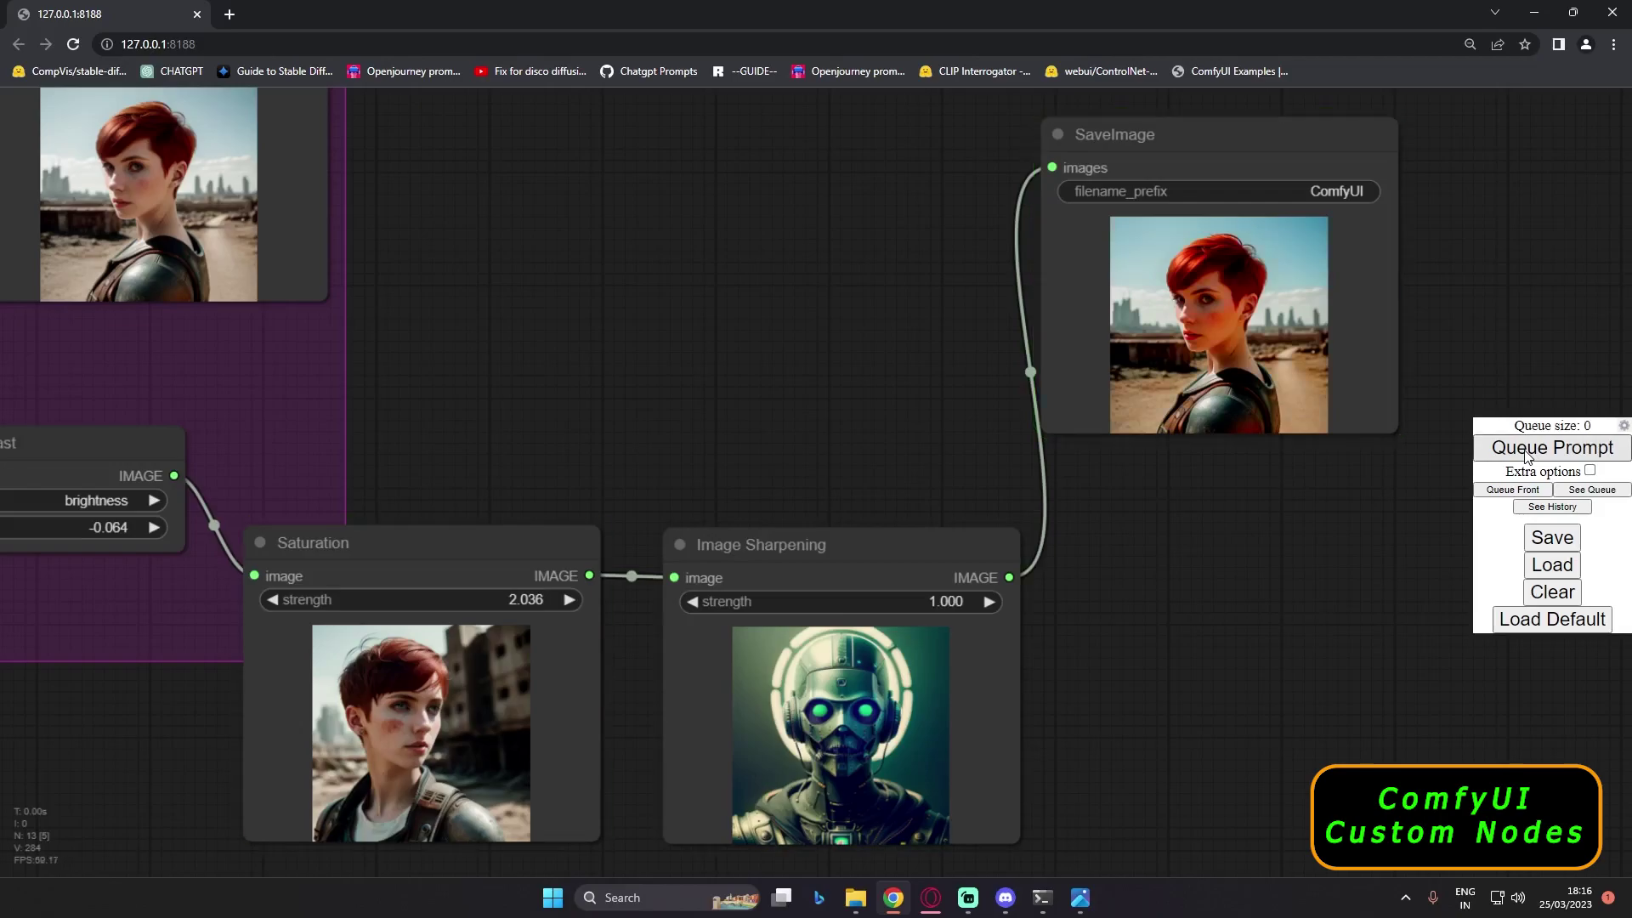
pyautogui.scroll(5, 1162, 326)
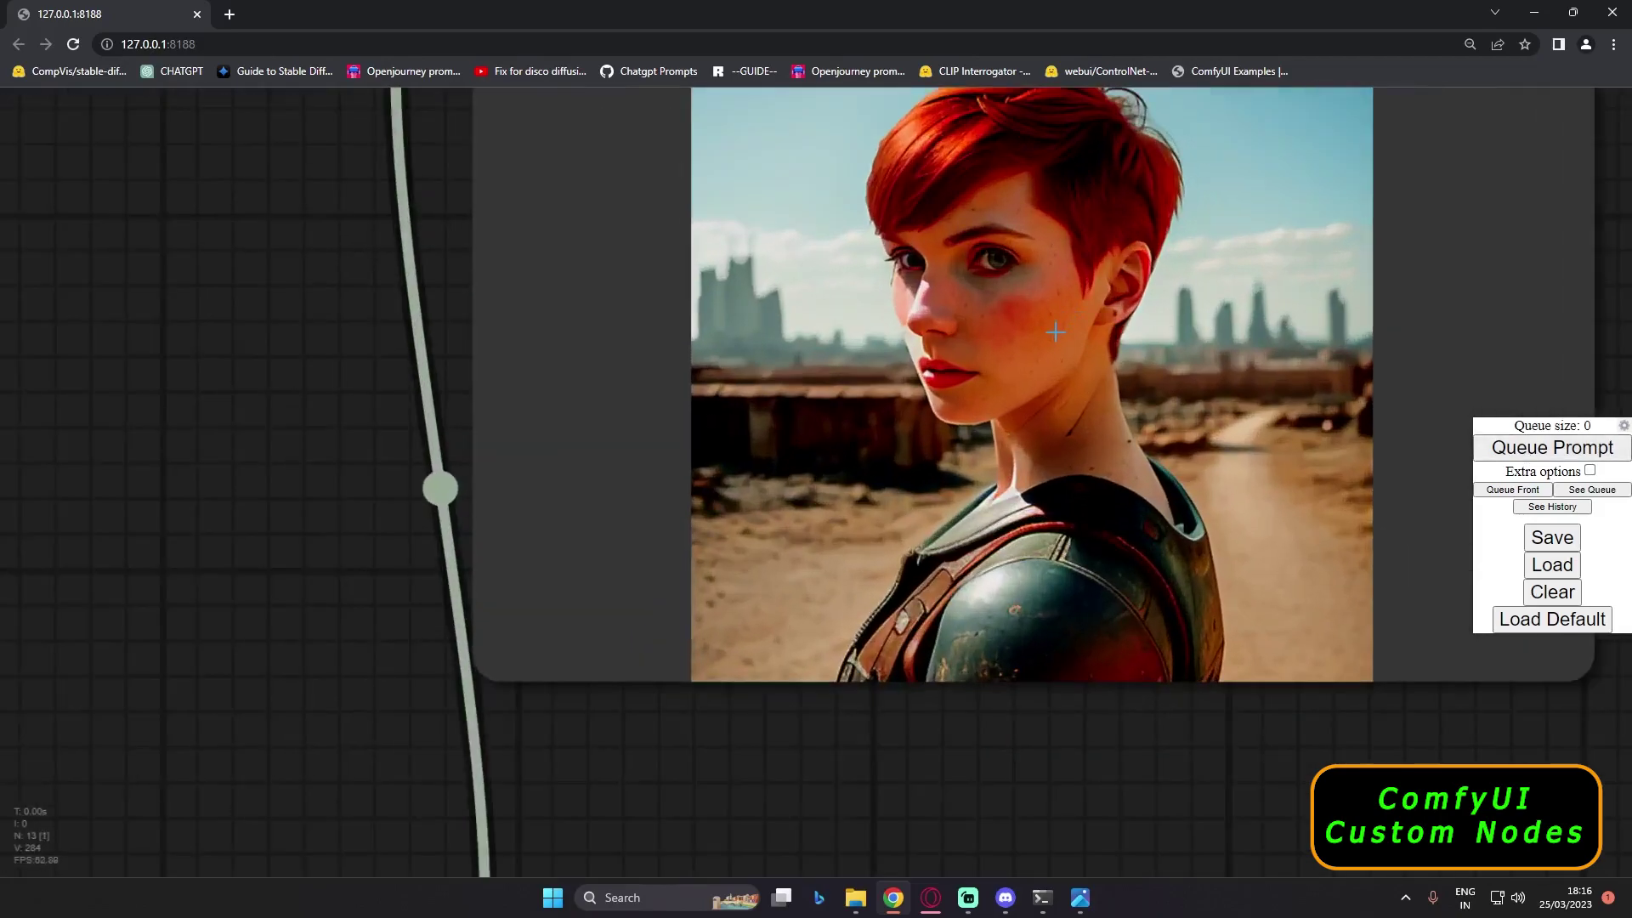
pyautogui.scroll(-12, 1017, 415)
# - Set the Saturation strength to 0.000 to make the output black and white, generate the image and inspect it
pyautogui.moveTo(998, 555); pyautogui.dragTo(1327, 465)
pyautogui.moveTo(653, 584); pyautogui.dragTo(455, 582)
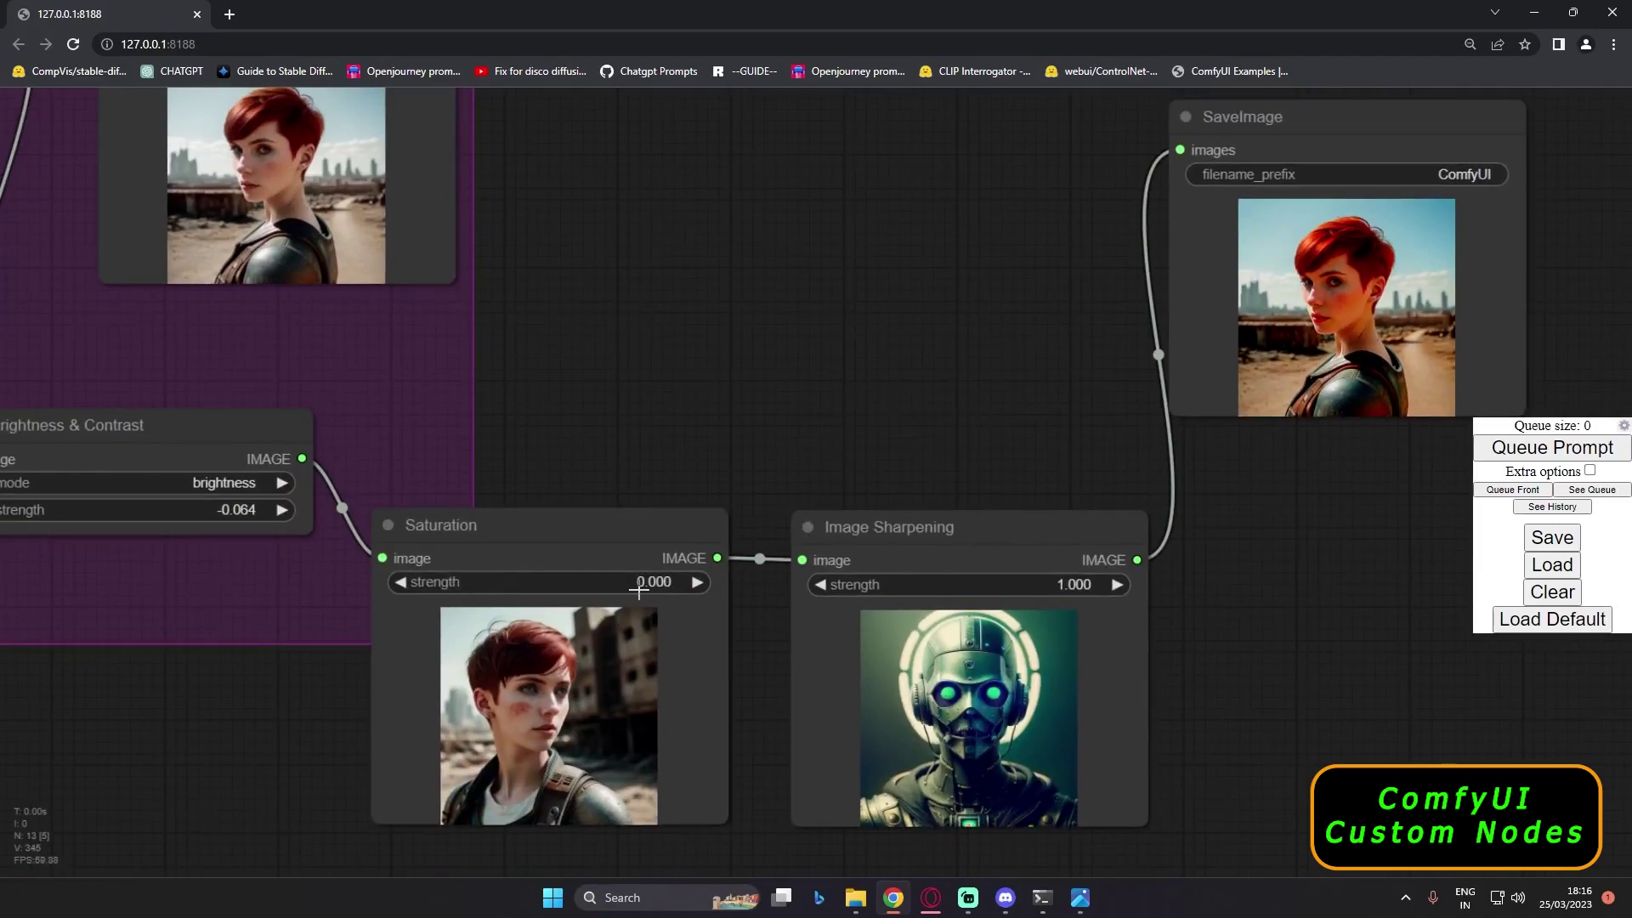
pyautogui.click(1553, 447)
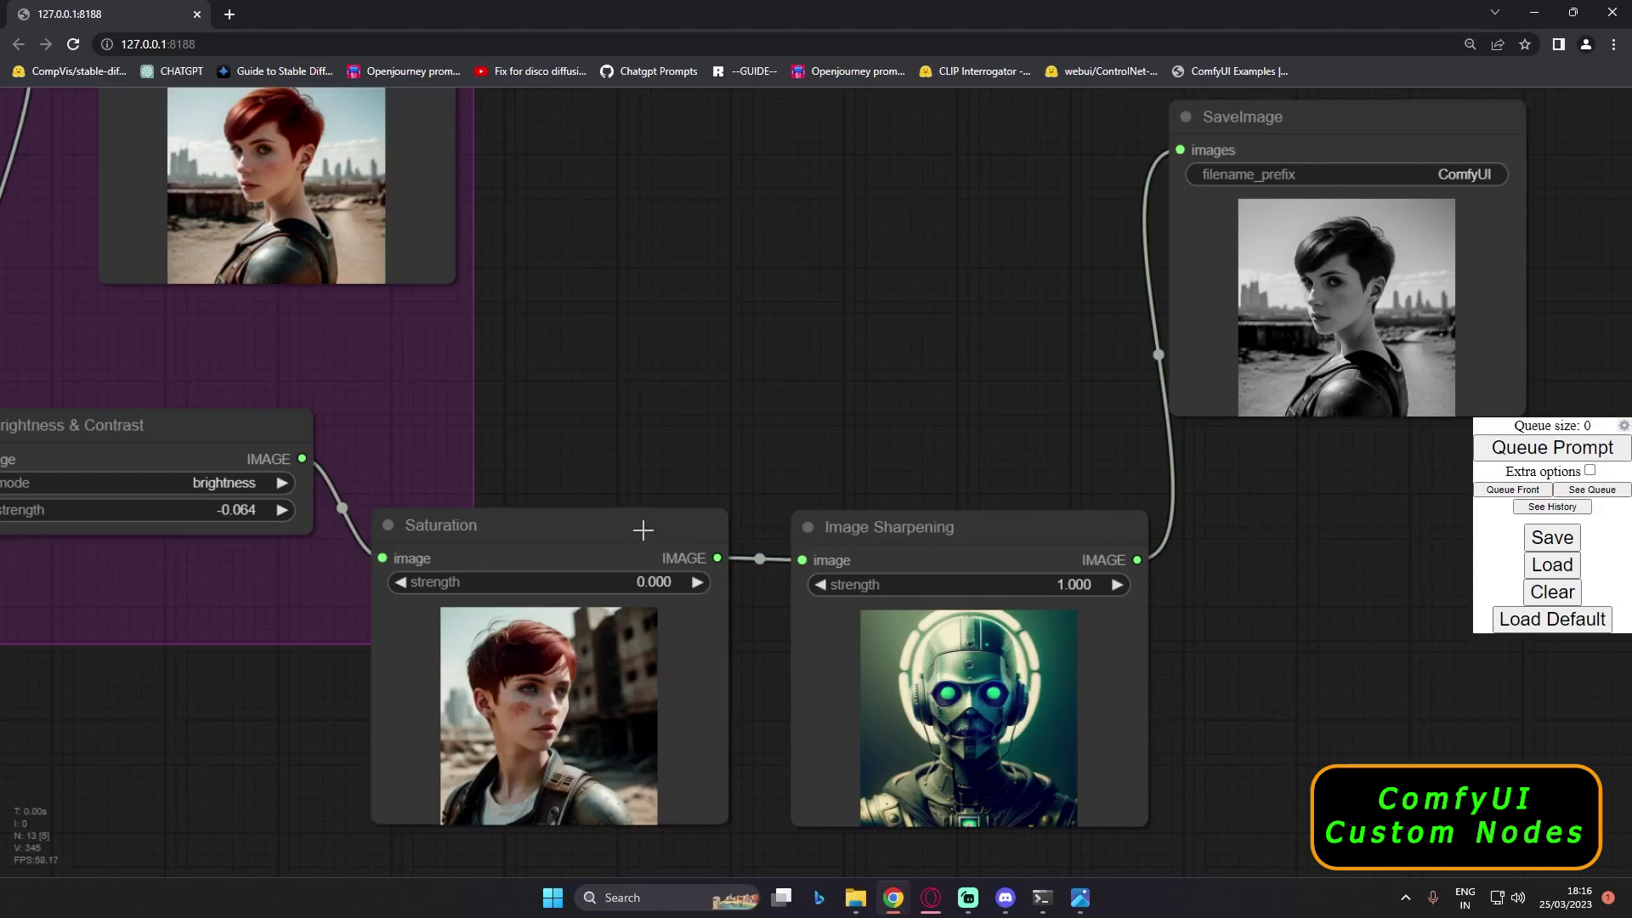
pyautogui.moveTo(1298, 536); pyautogui.dragTo(1139, 562)
pyautogui.scroll(10, 1190, 352)
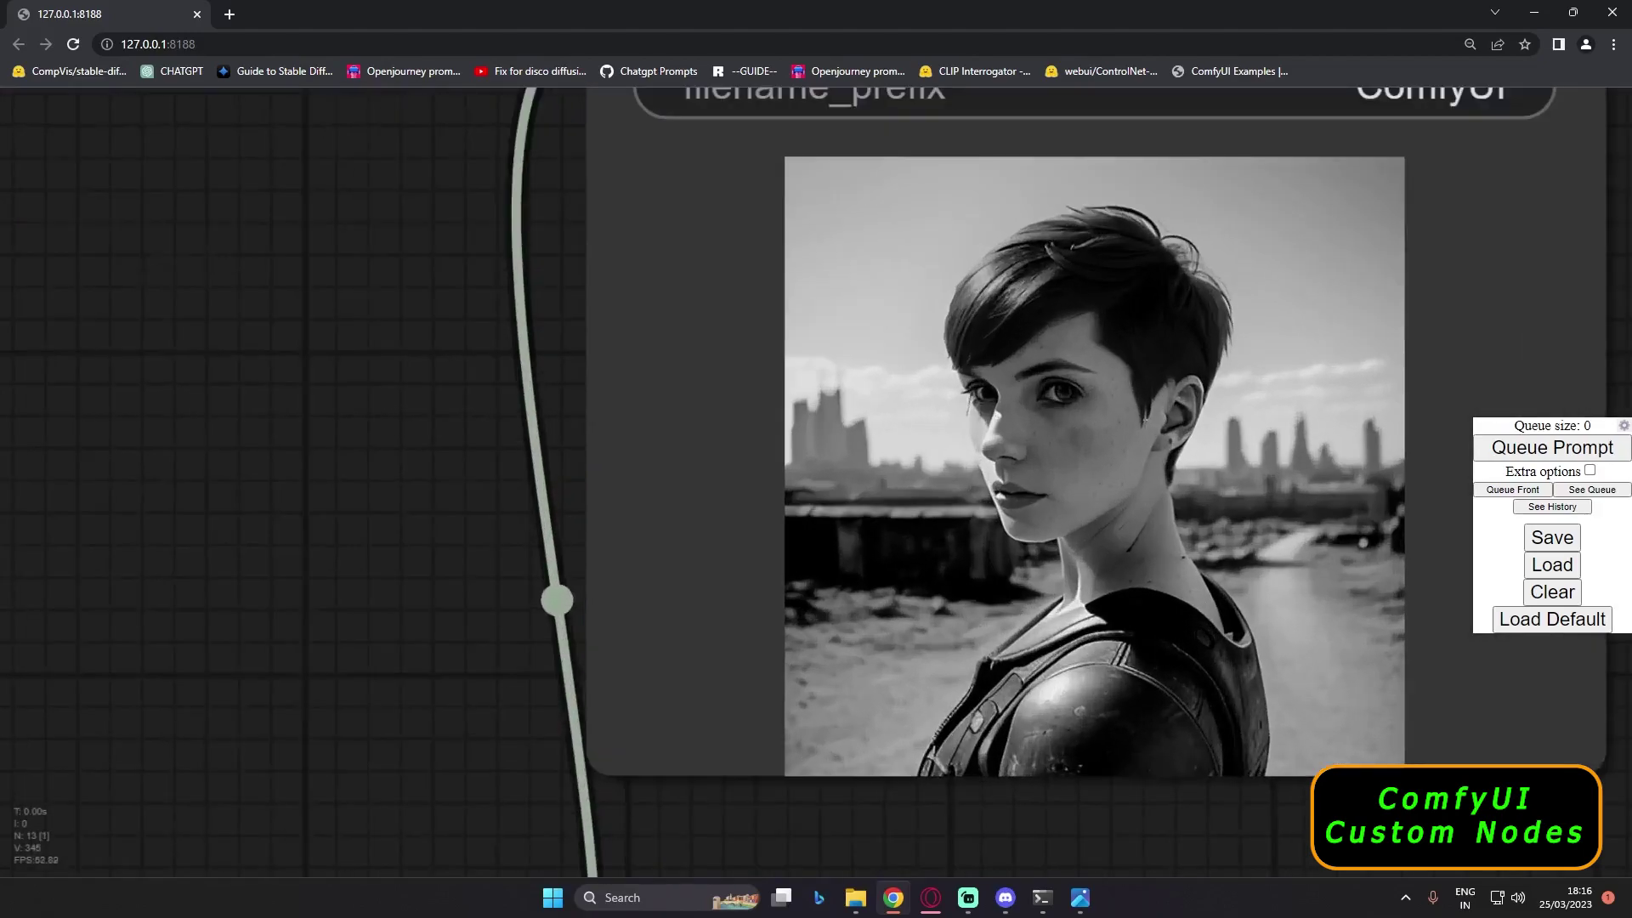
pyautogui.scroll(-5, 1075, 463)
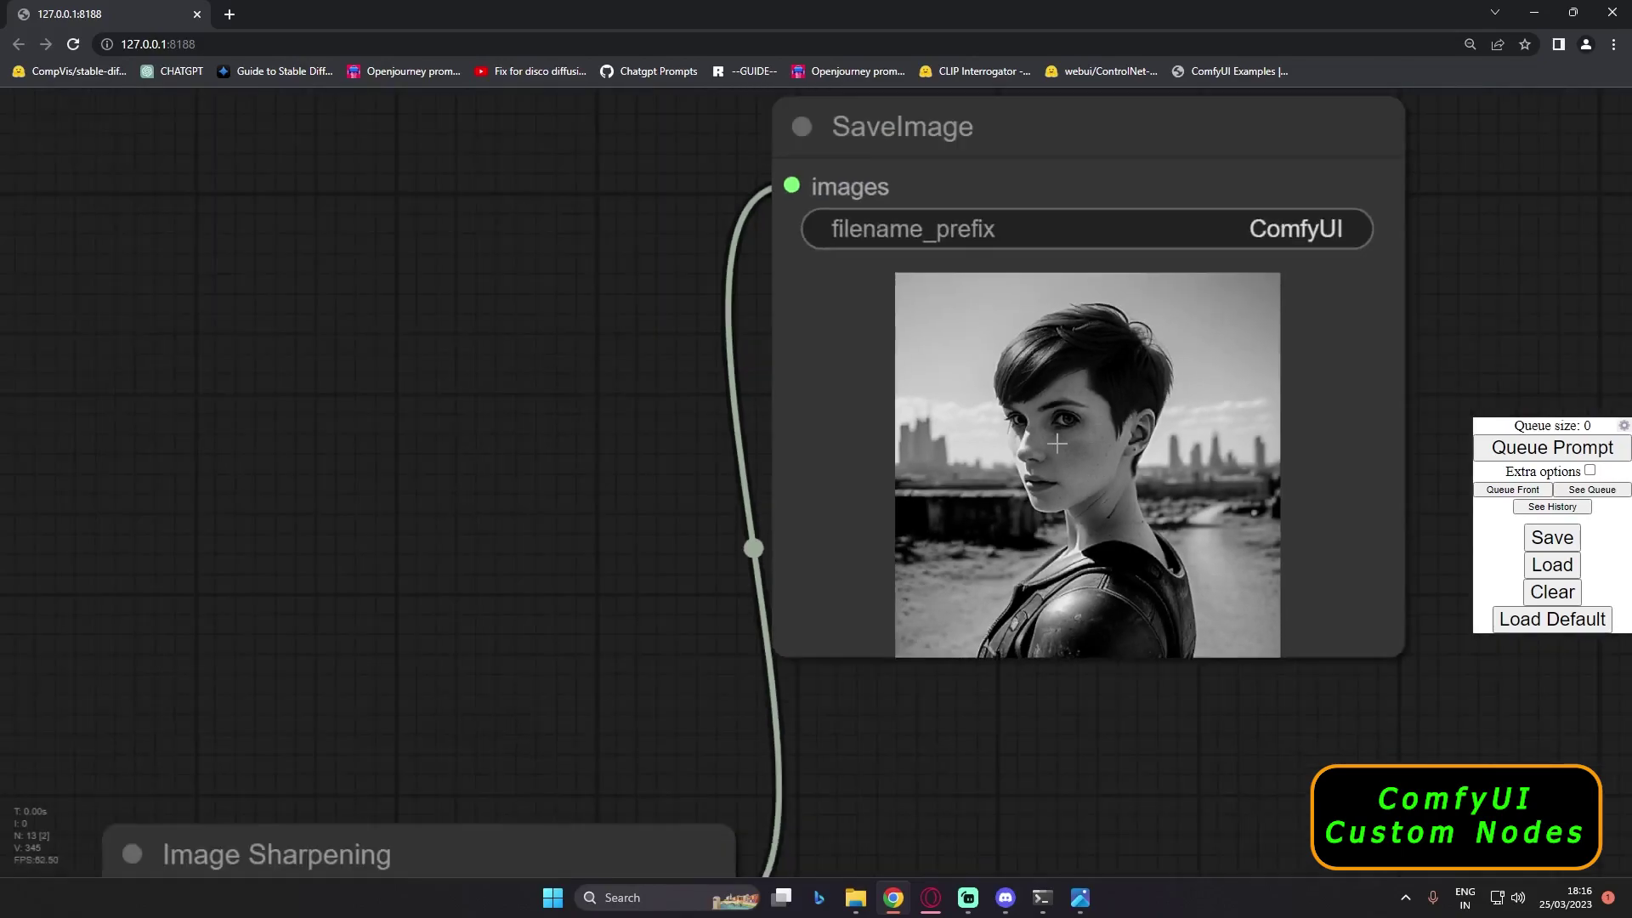
pyautogui.scroll(-6, 1057, 443)
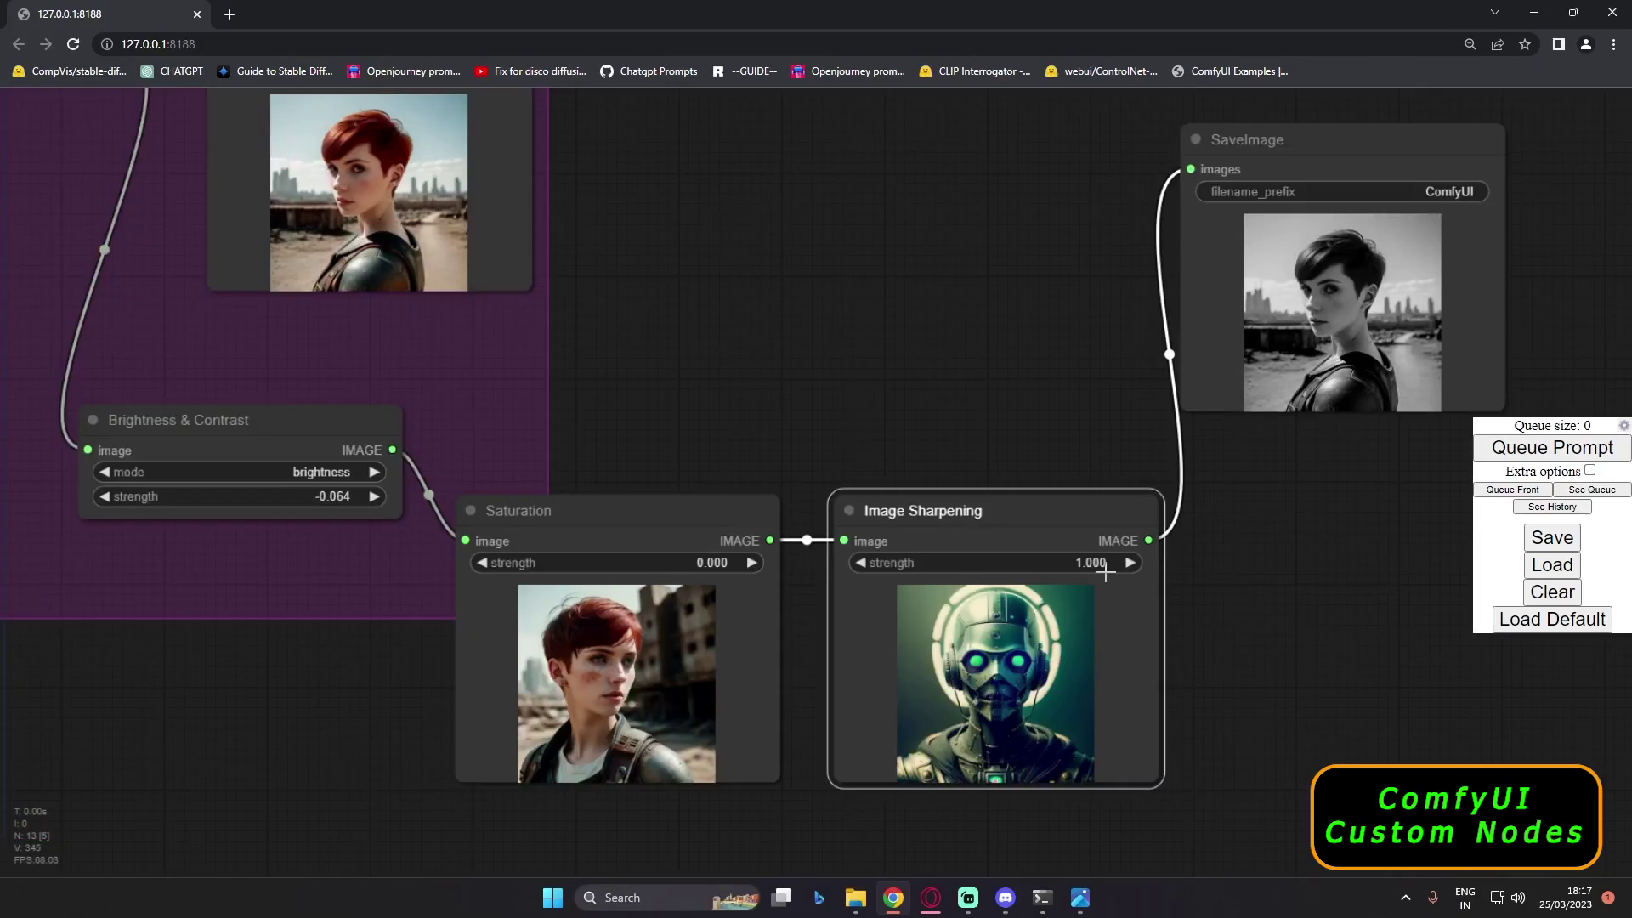
# - Set the Image Sharpening strength to 6.000, generate the image and examine the sharpened output up close
pyautogui.moveTo(1318, 563); pyautogui.dragTo(1253, 589)
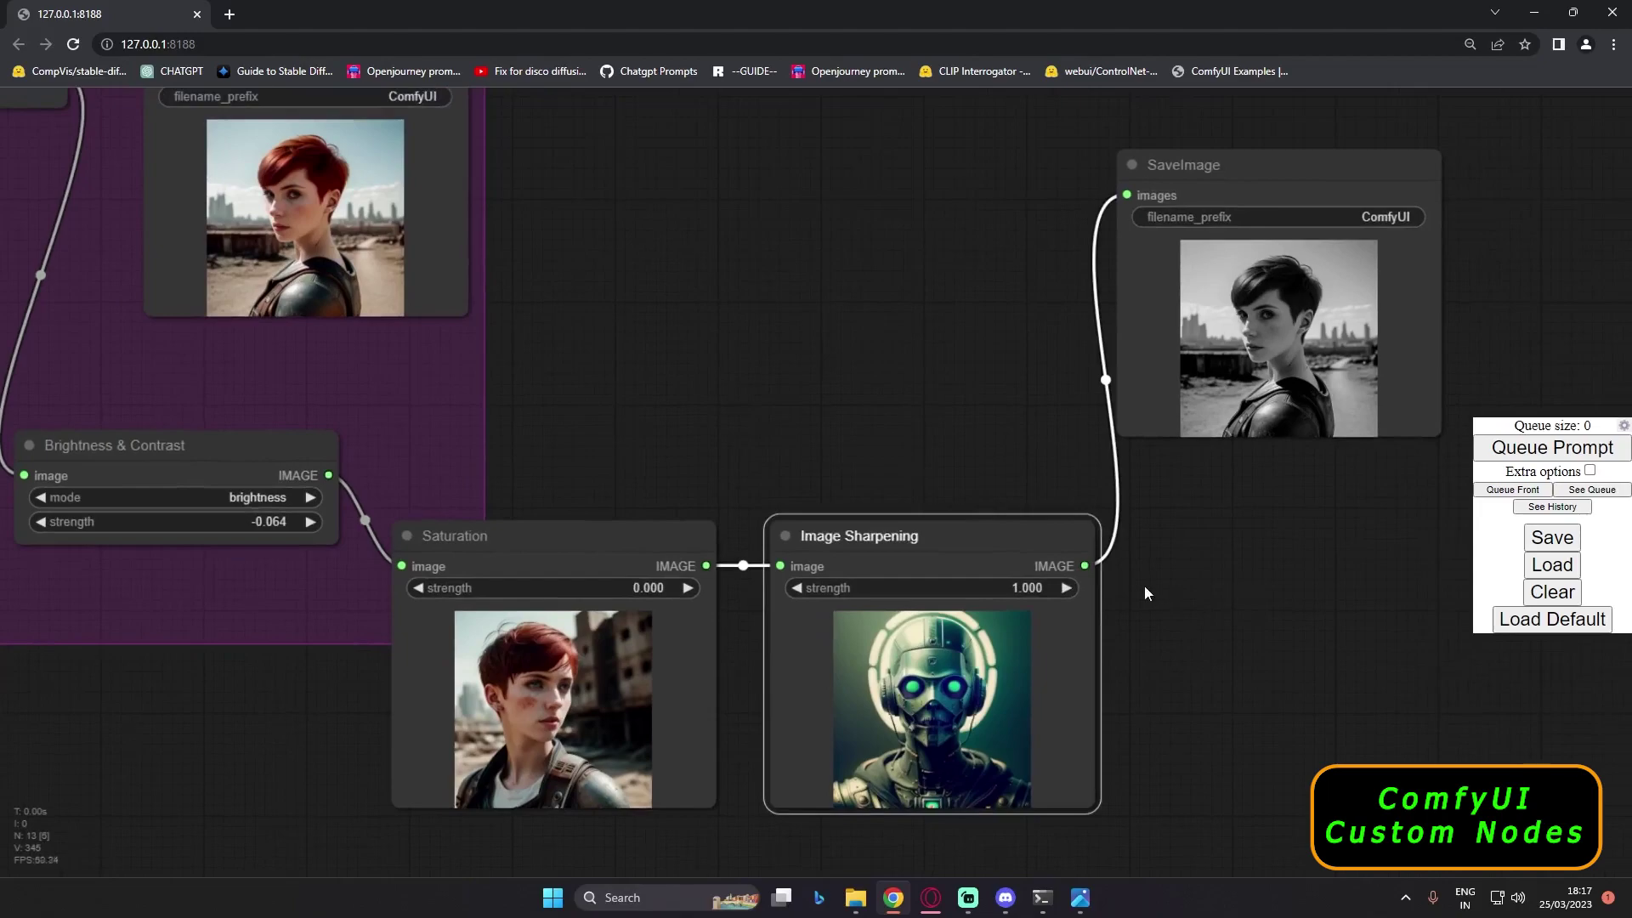
pyautogui.moveTo(1029, 595); pyautogui.dragTo(1132, 605)
pyautogui.click(1553, 447)
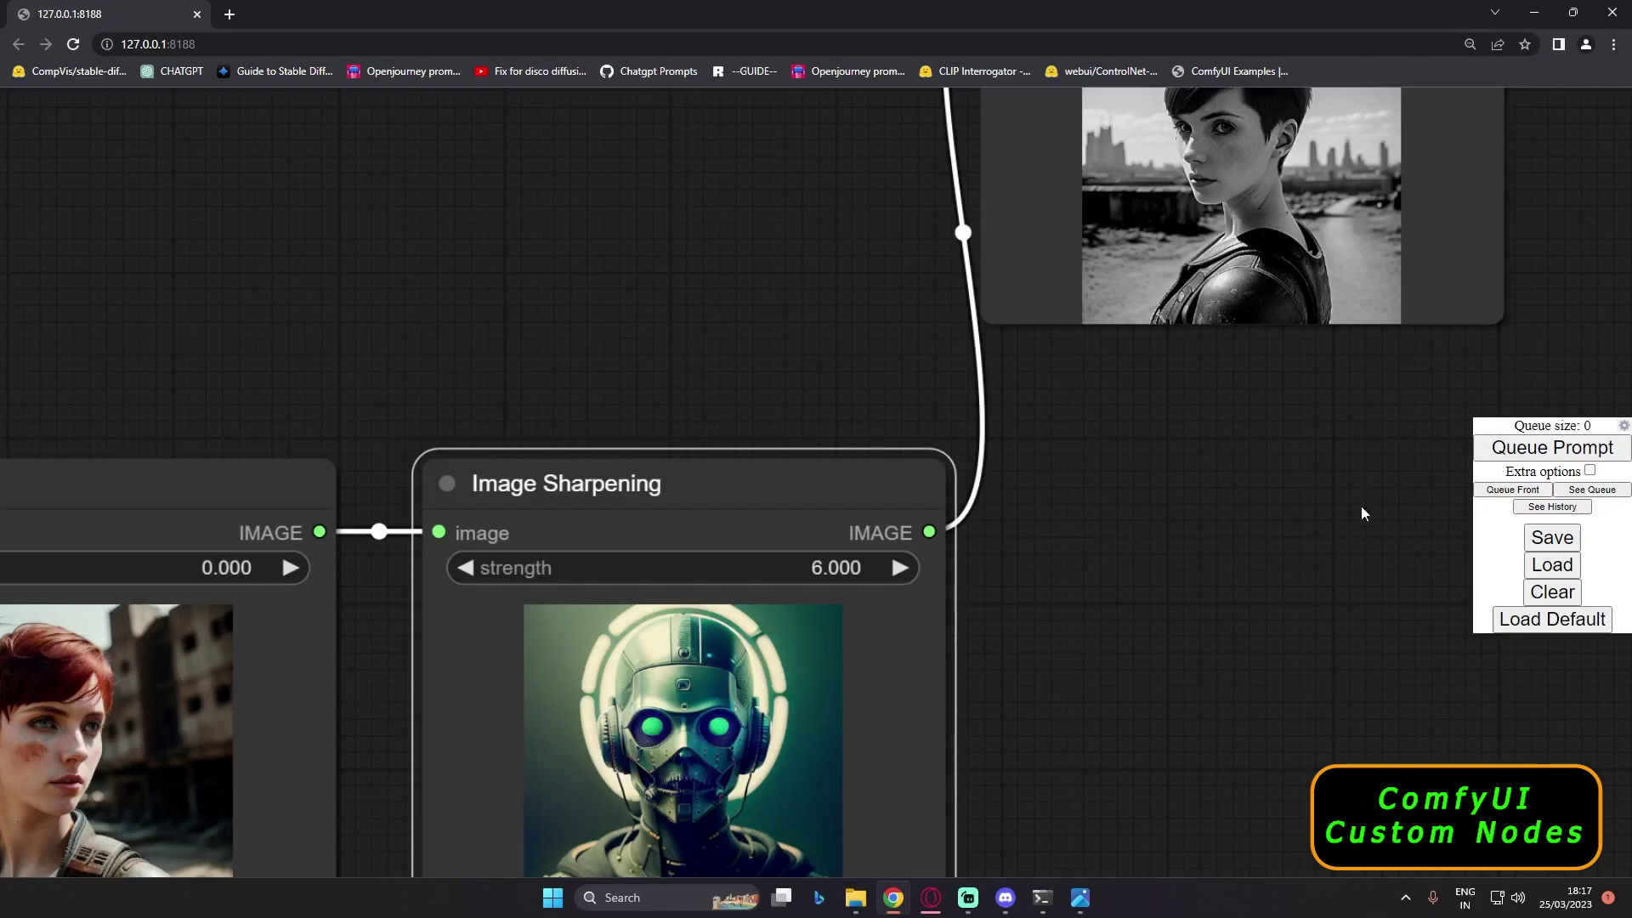
pyautogui.scroll(-2, 1360, 514)
pyautogui.click(1552, 447)
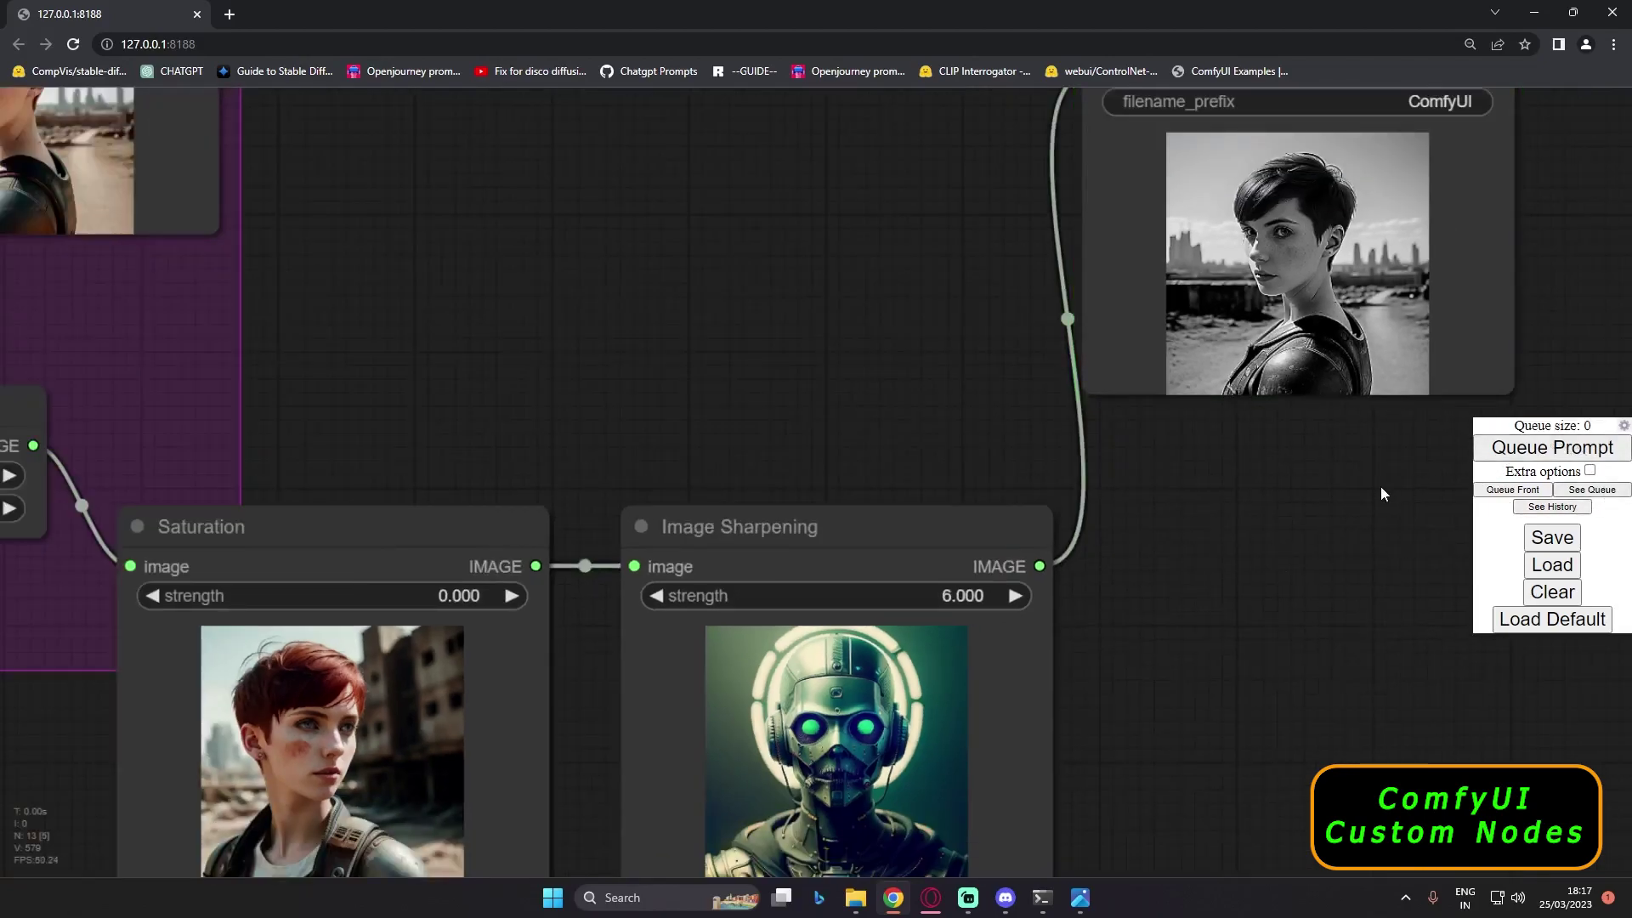
pyautogui.moveTo(1008, 482); pyautogui.dragTo(760, 657)
pyautogui.scroll(10, 1071, 505)
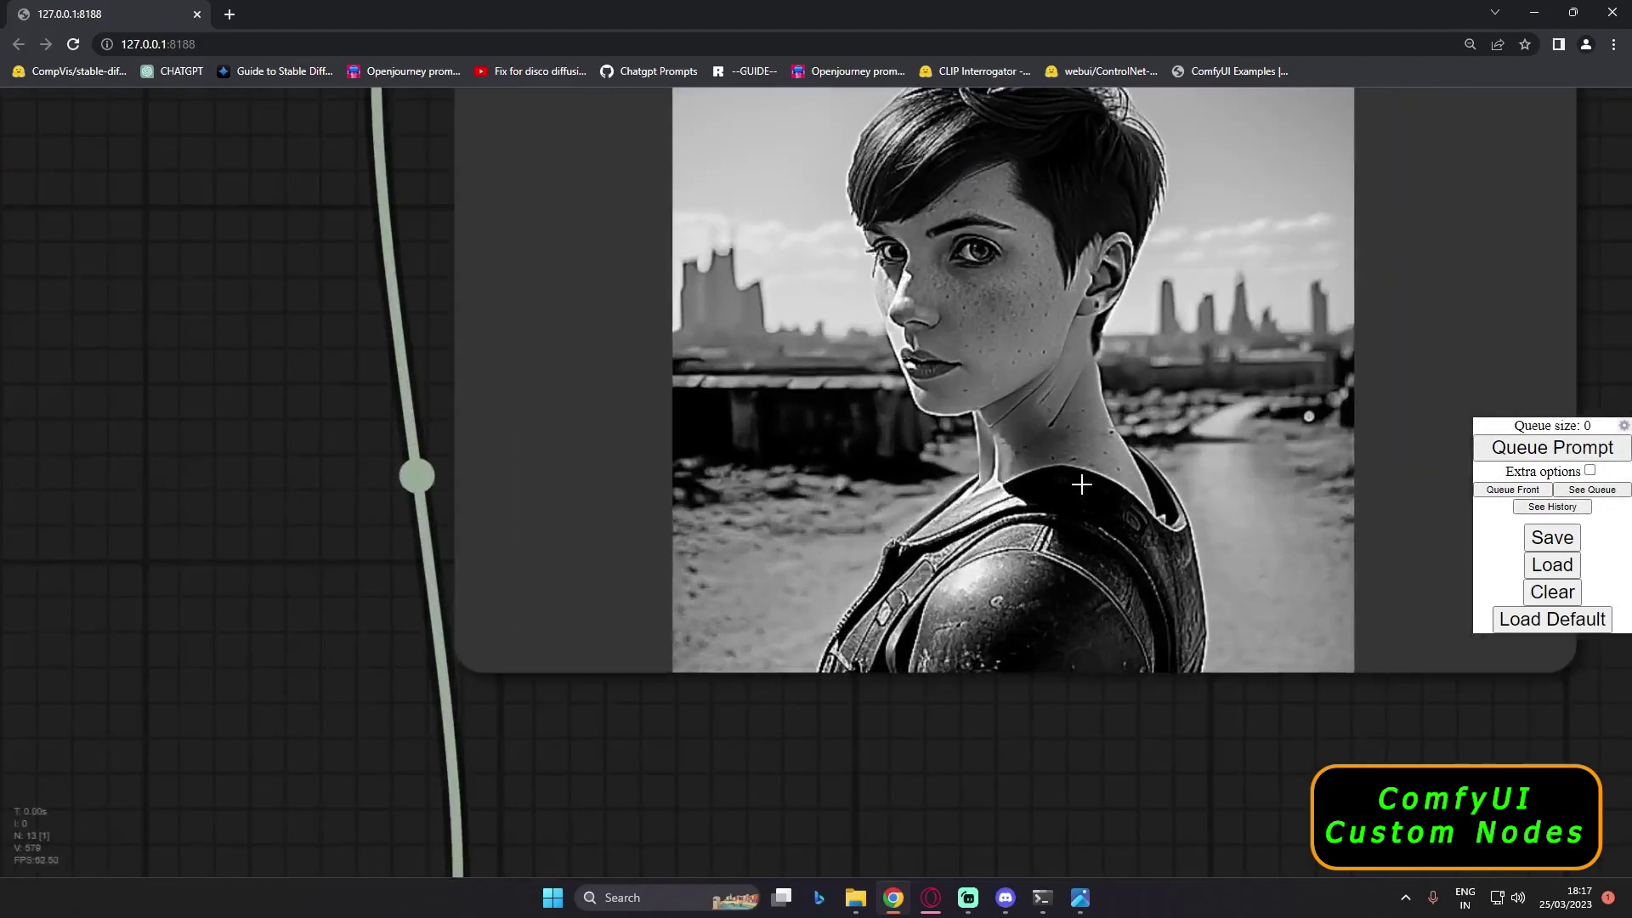
pyautogui.moveTo(1073, 749); pyautogui.dragTo(989, 853)
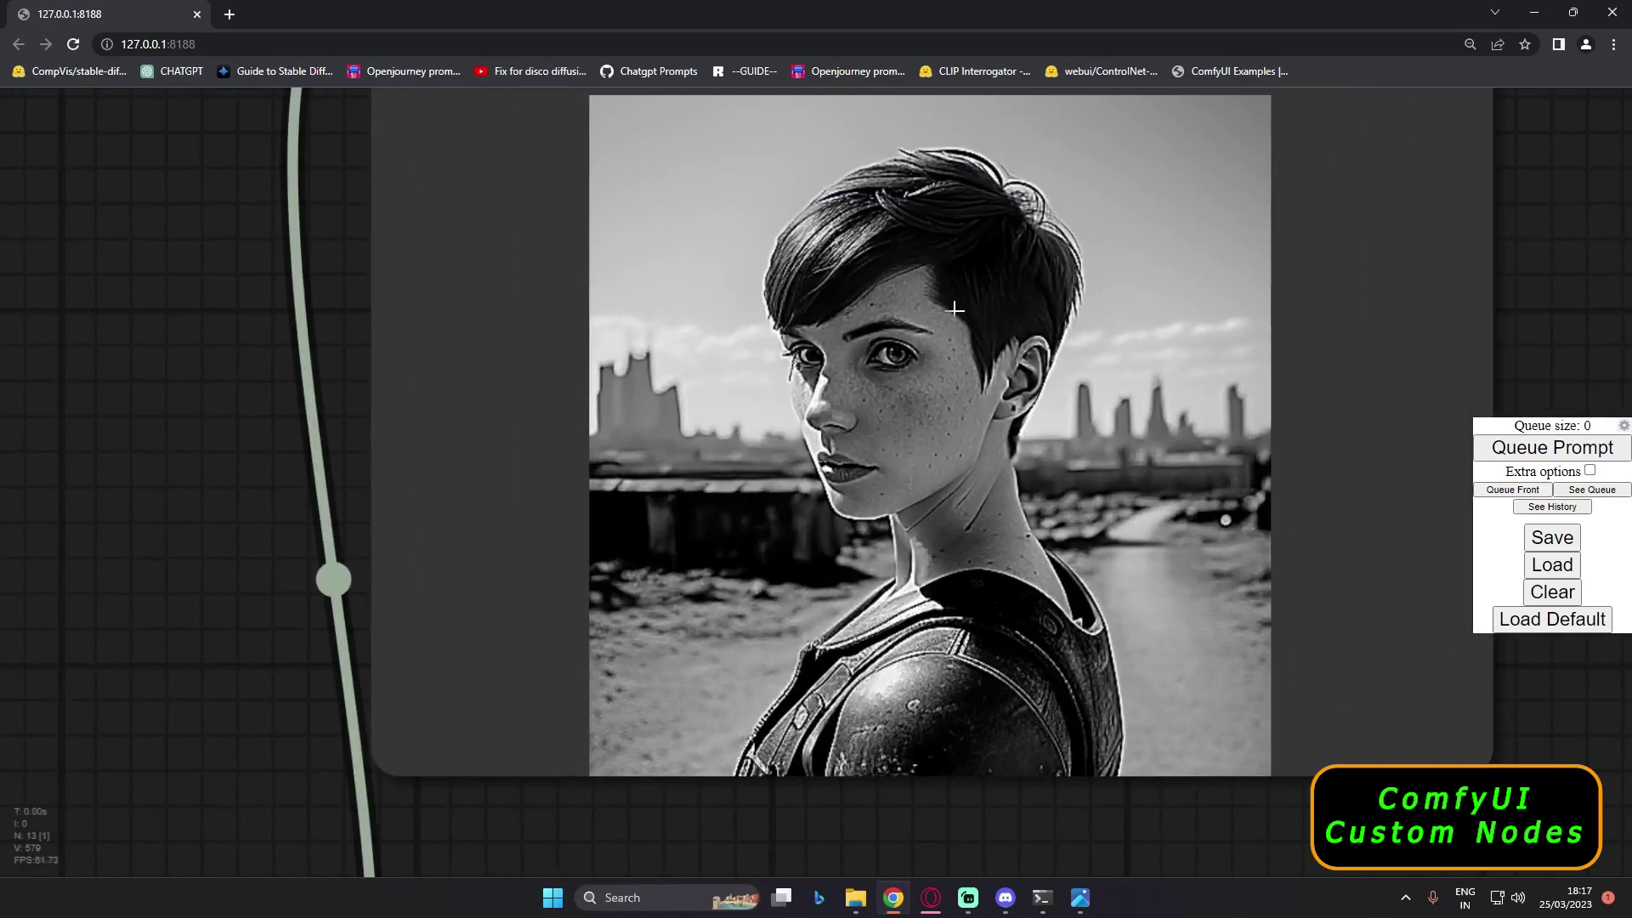
pyautogui.scroll(-10, 853, 448)
# - Lower the Image Sharpening strength to 0.364 and set the Saturation strength to 0.645
pyautogui.moveTo(1131, 640); pyautogui.dragTo(943, 668)
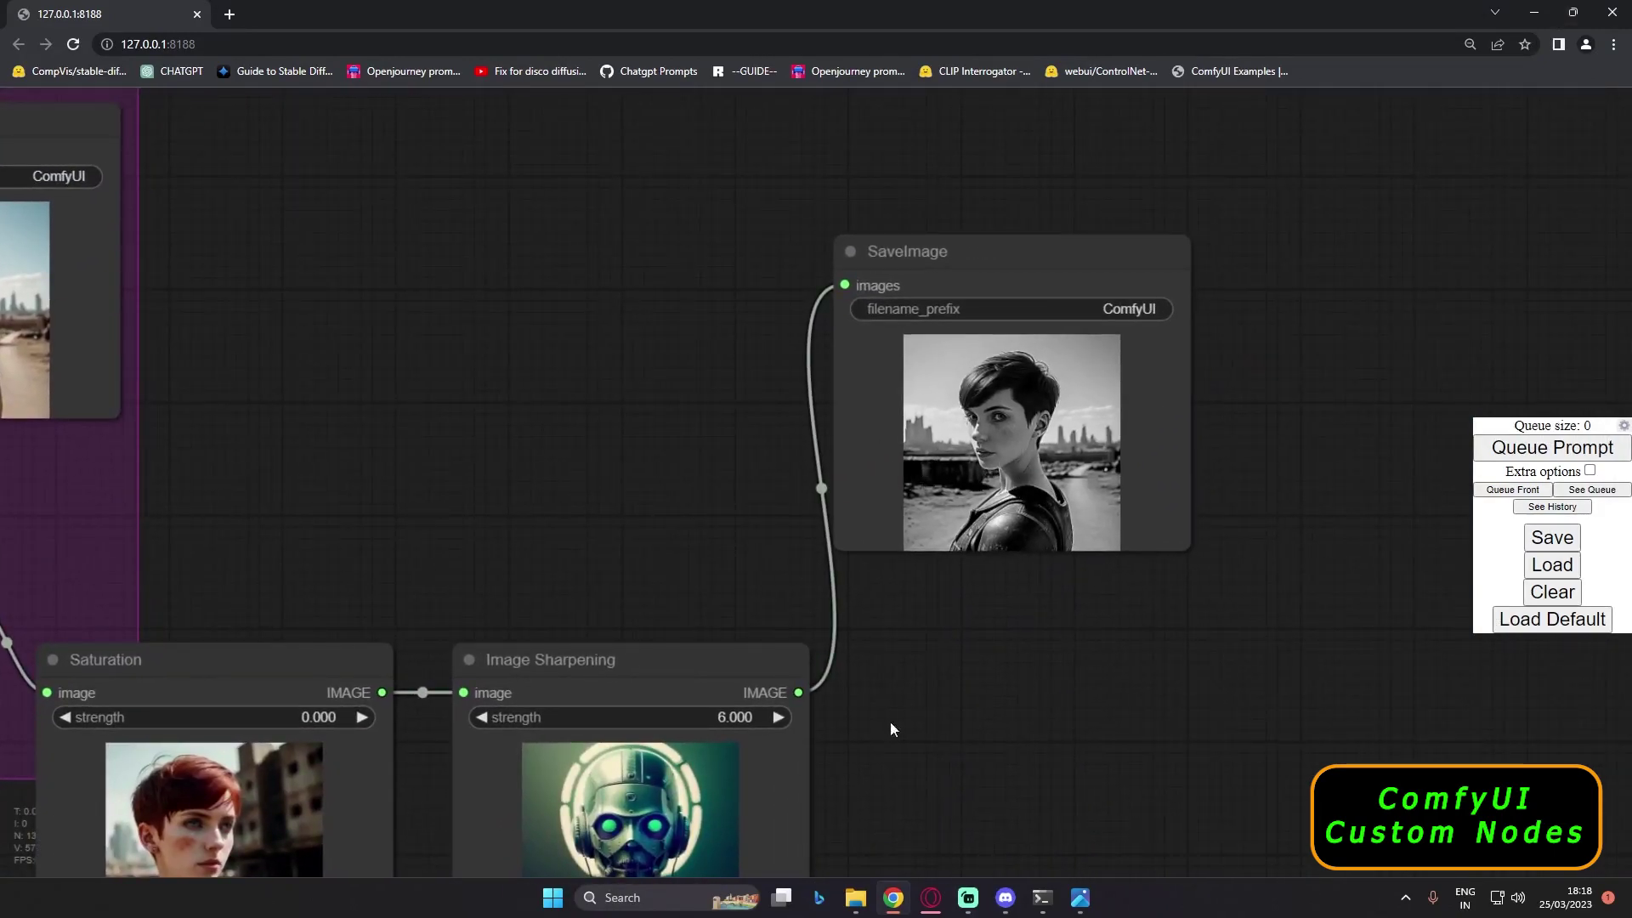
pyautogui.moveTo(890, 730); pyautogui.dragTo(978, 574)
pyautogui.moveTo(821, 568); pyautogui.dragTo(479, 574)
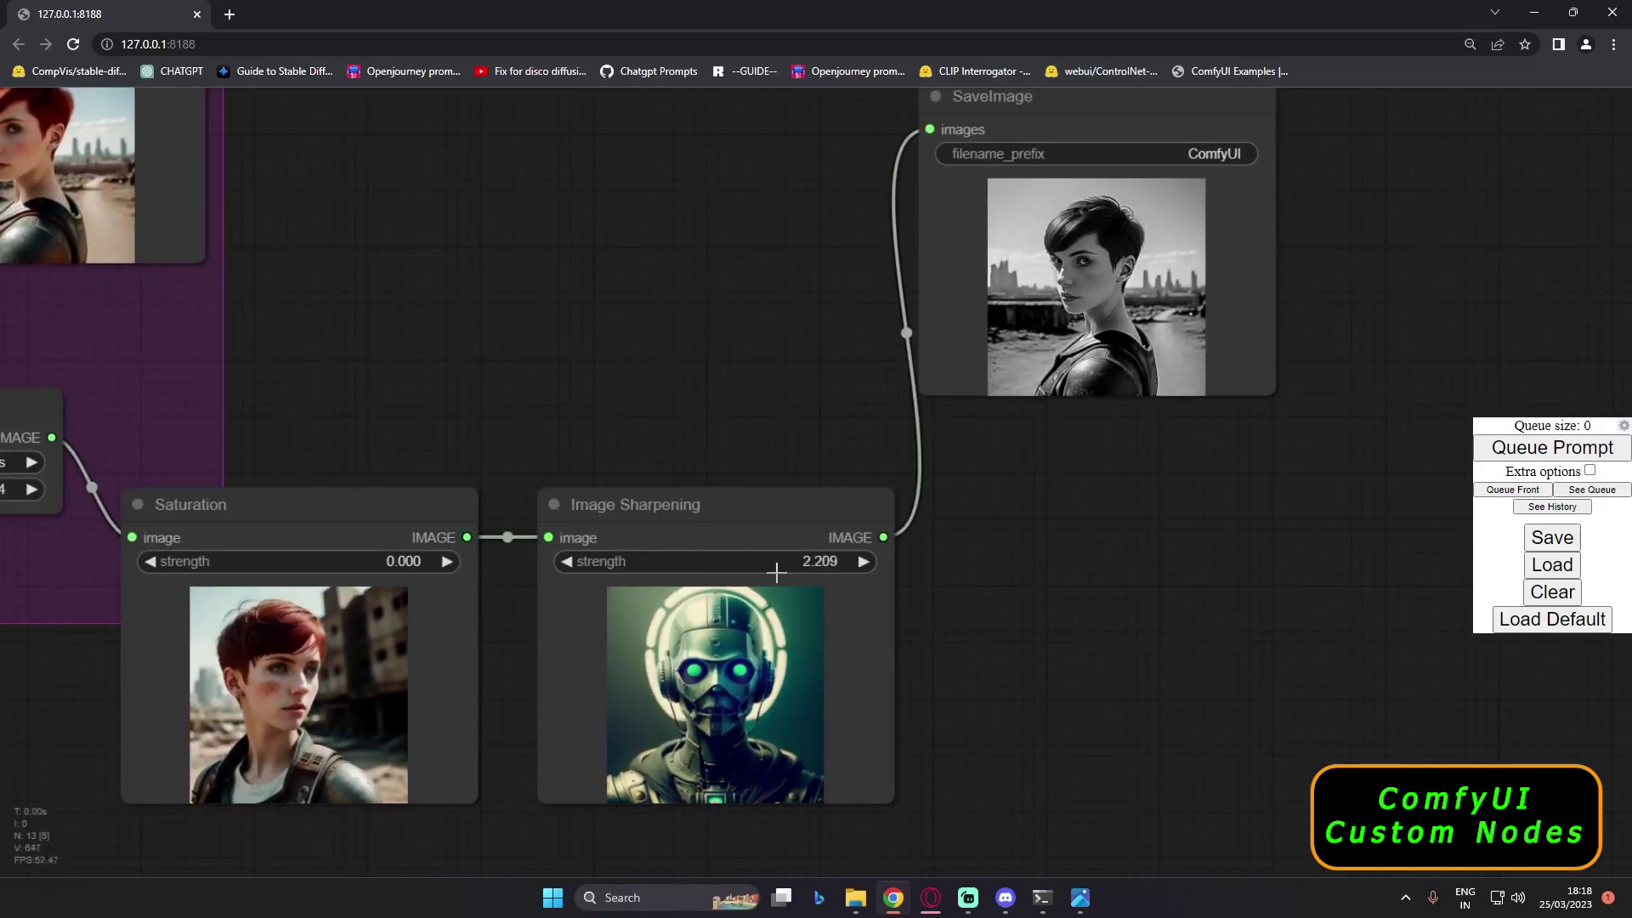
pyautogui.moveTo(811, 567); pyautogui.dragTo(658, 566)
# - Switch the Brightness & Contrast mode to contrast and generate the image
pyautogui.moveTo(599, 421); pyautogui.dragTo(996, 339)
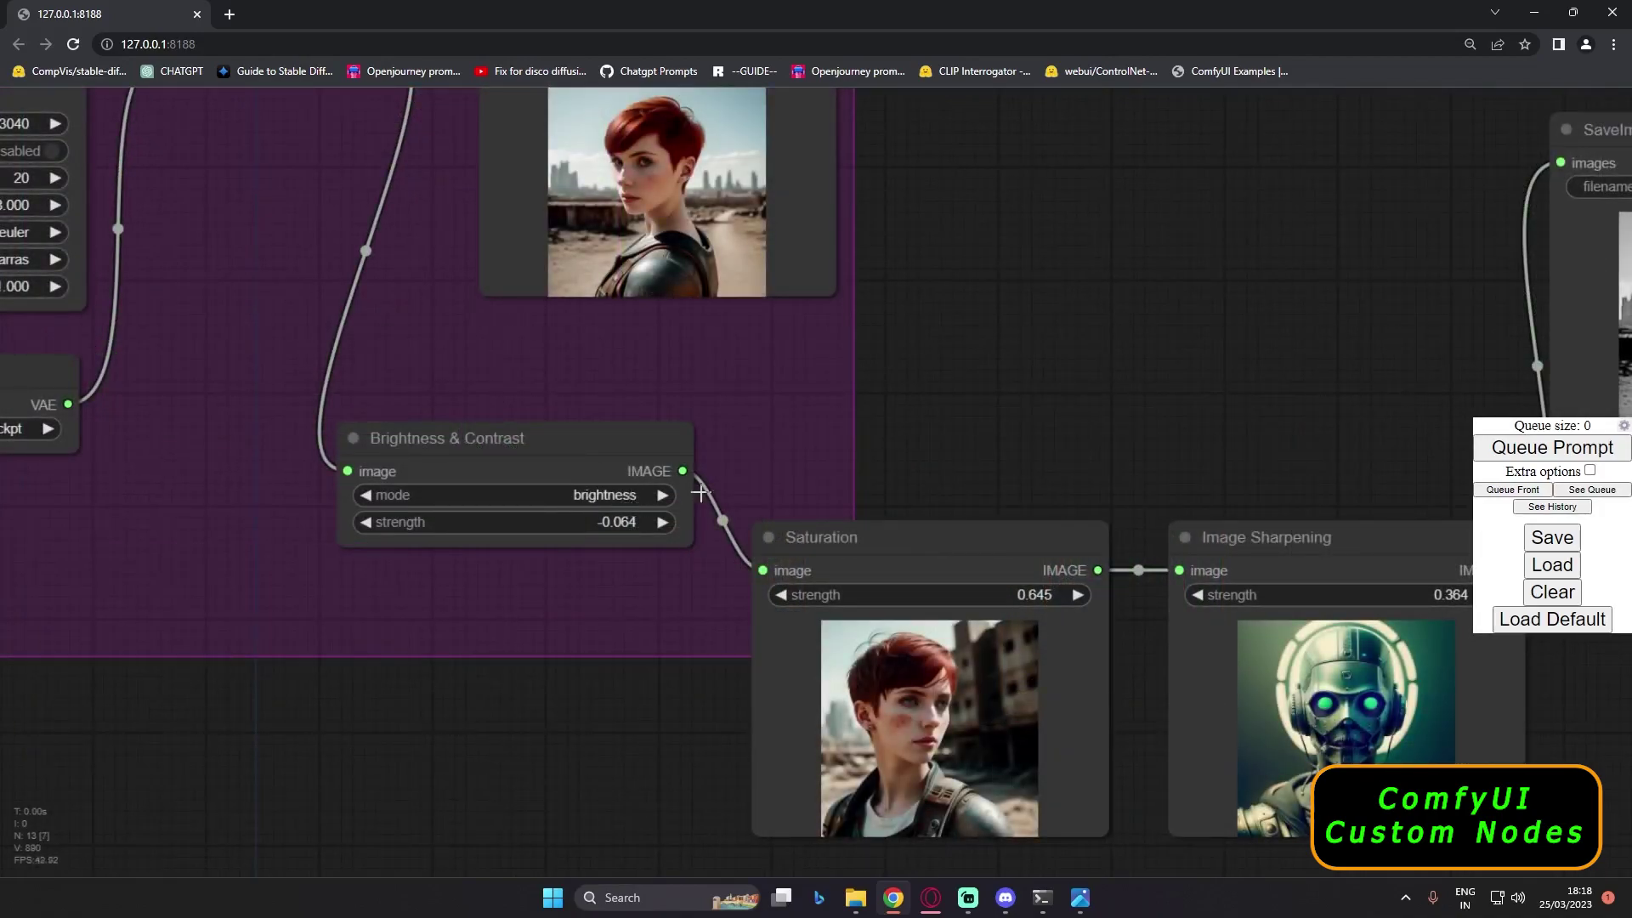
pyautogui.scroll(-1, 819, 471)
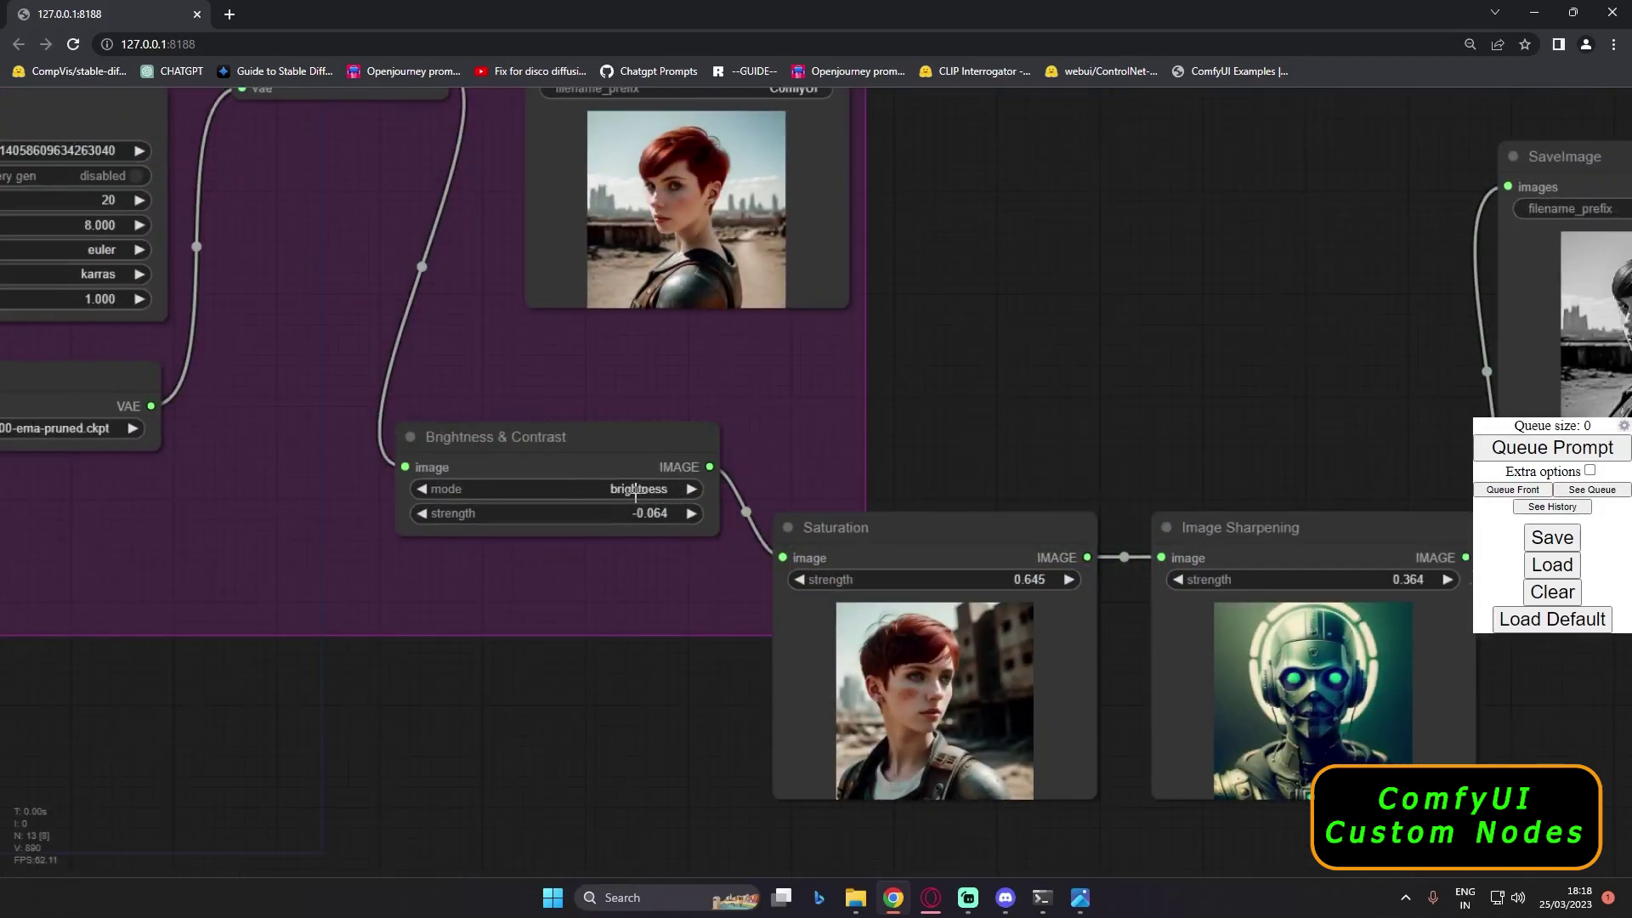
pyautogui.click(659, 495)
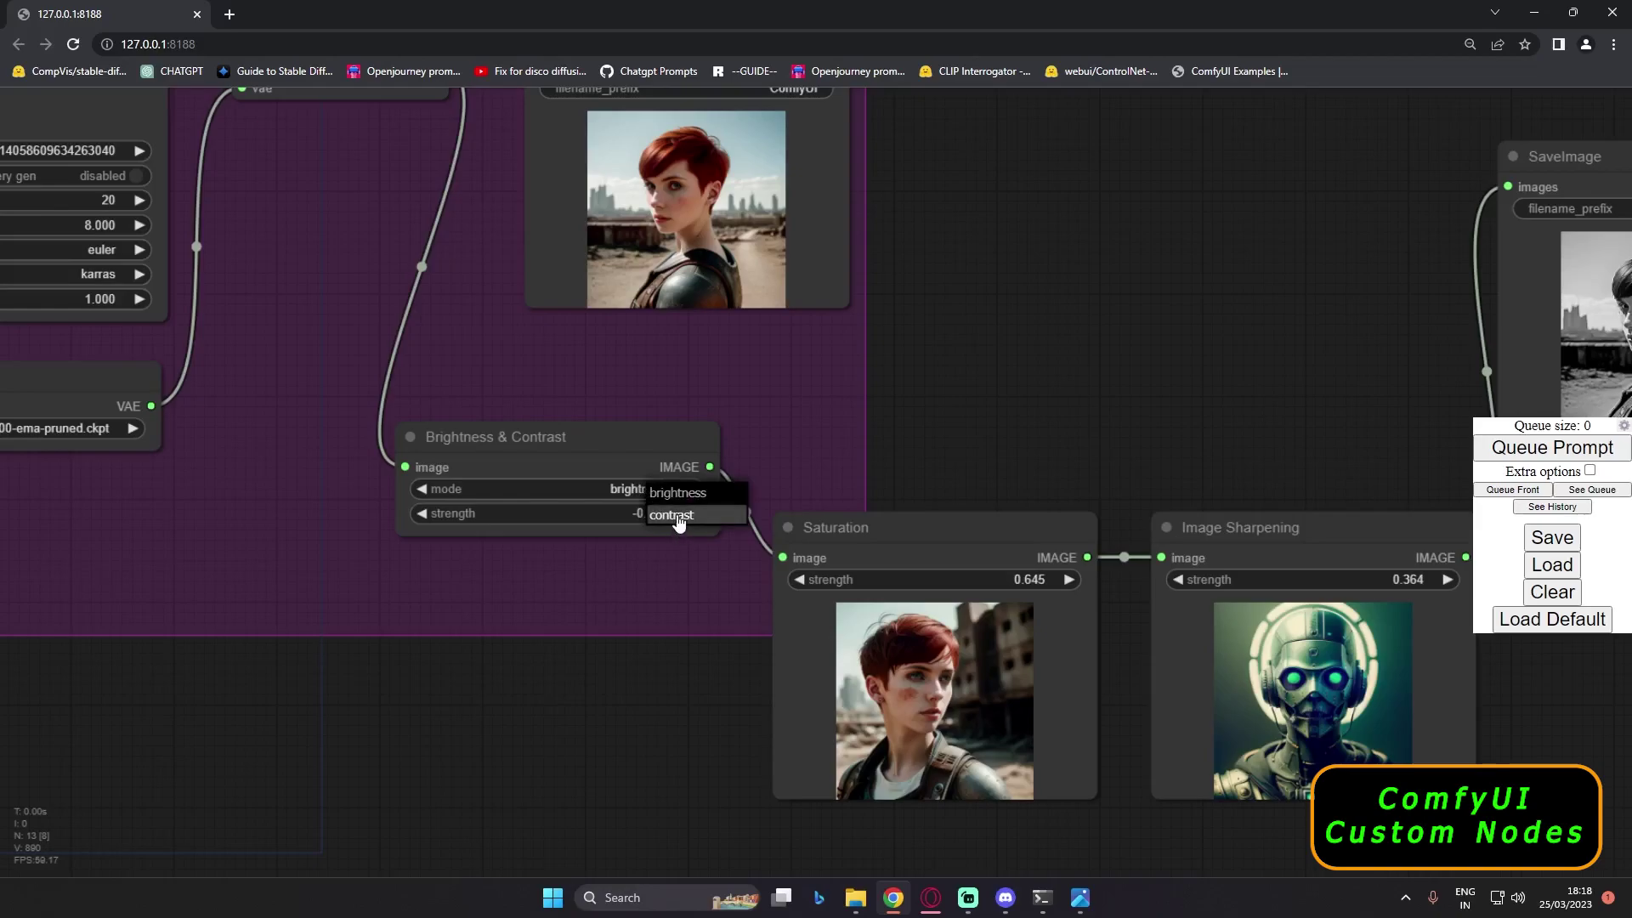
pyautogui.click(676, 516)
pyautogui.moveTo(1097, 405); pyautogui.dragTo(789, 426)
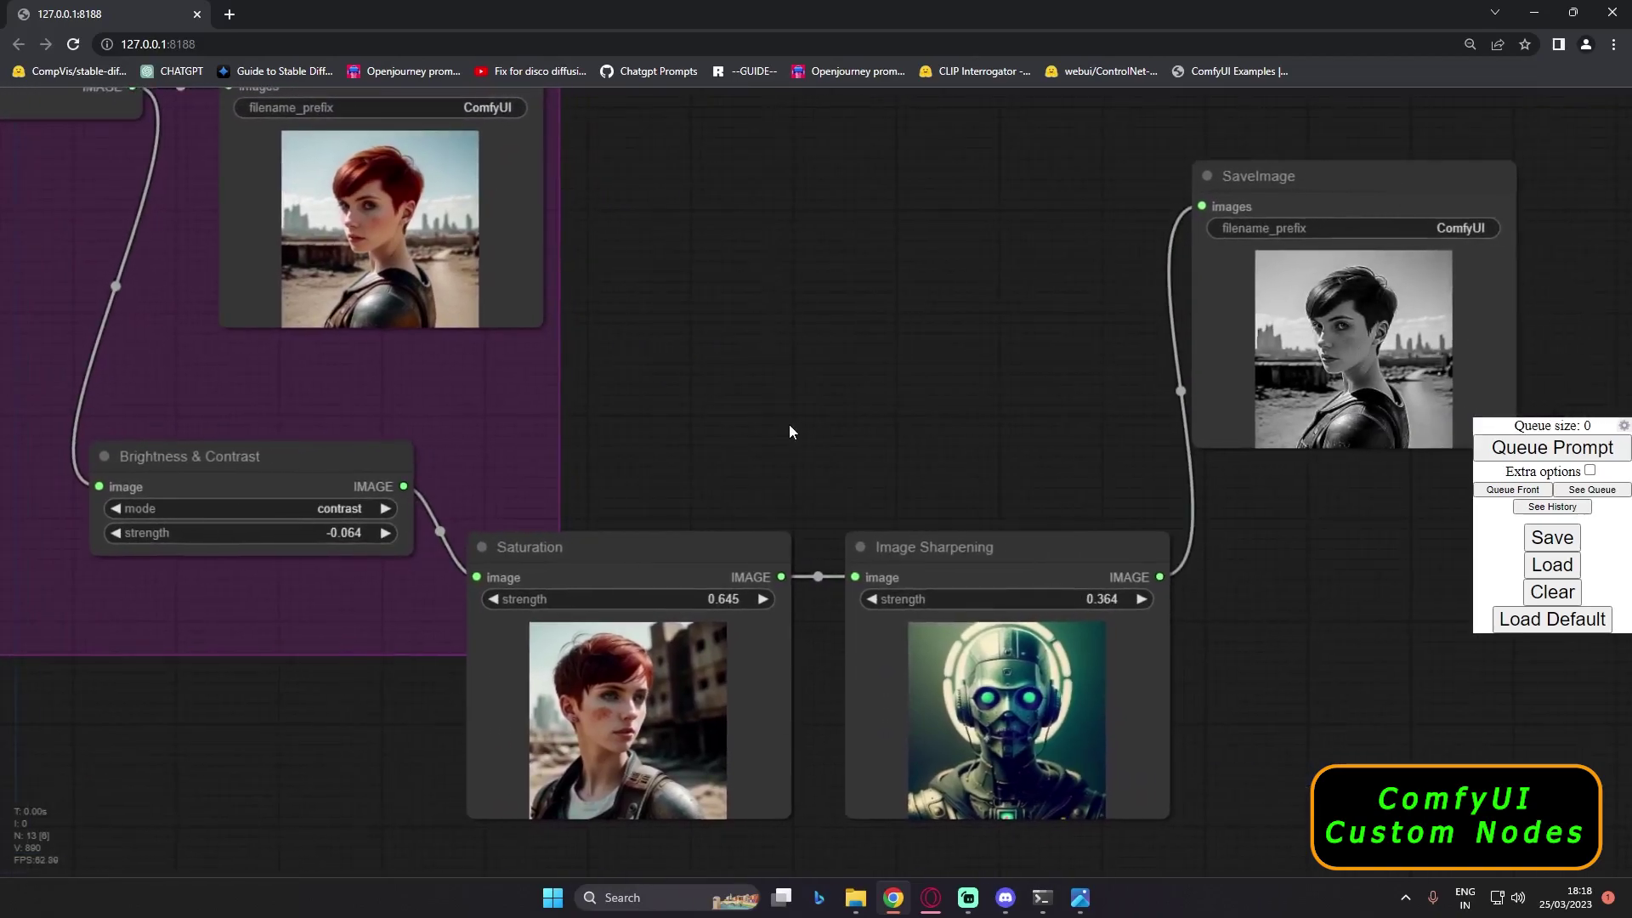
pyautogui.click(1549, 448)
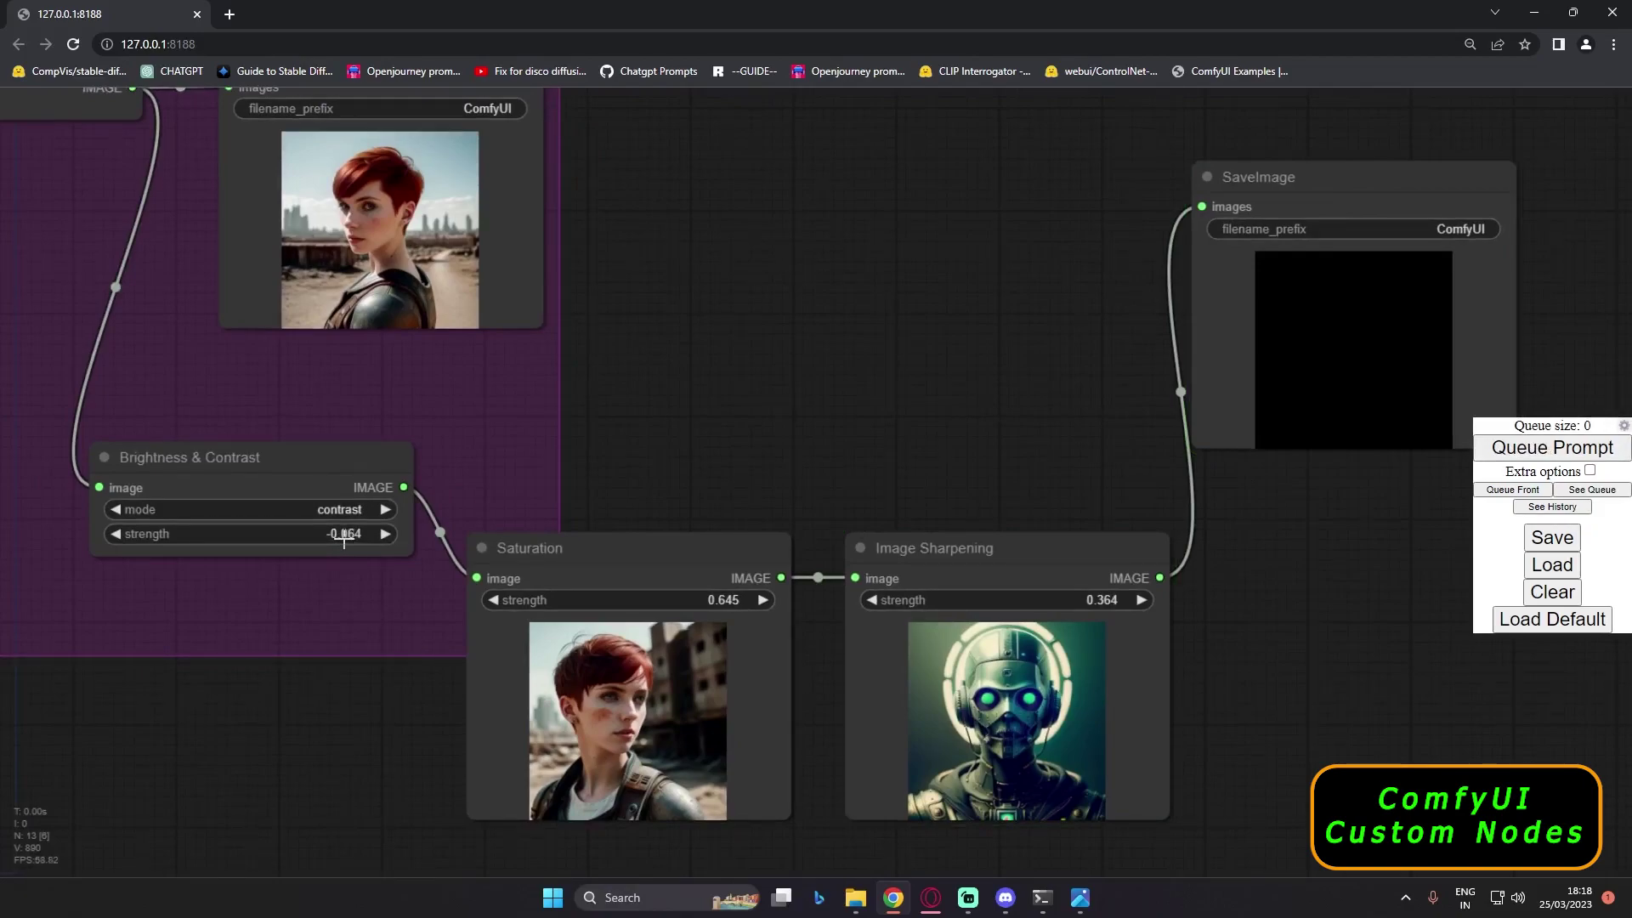
# - Test contrast strengths of 0.409 and finally 1.000 on the Brightness & Contrast node, generating and inspecting the output
pyautogui.moveTo(350, 535); pyautogui.dragTo(389, 540)
pyautogui.click(1551, 450)
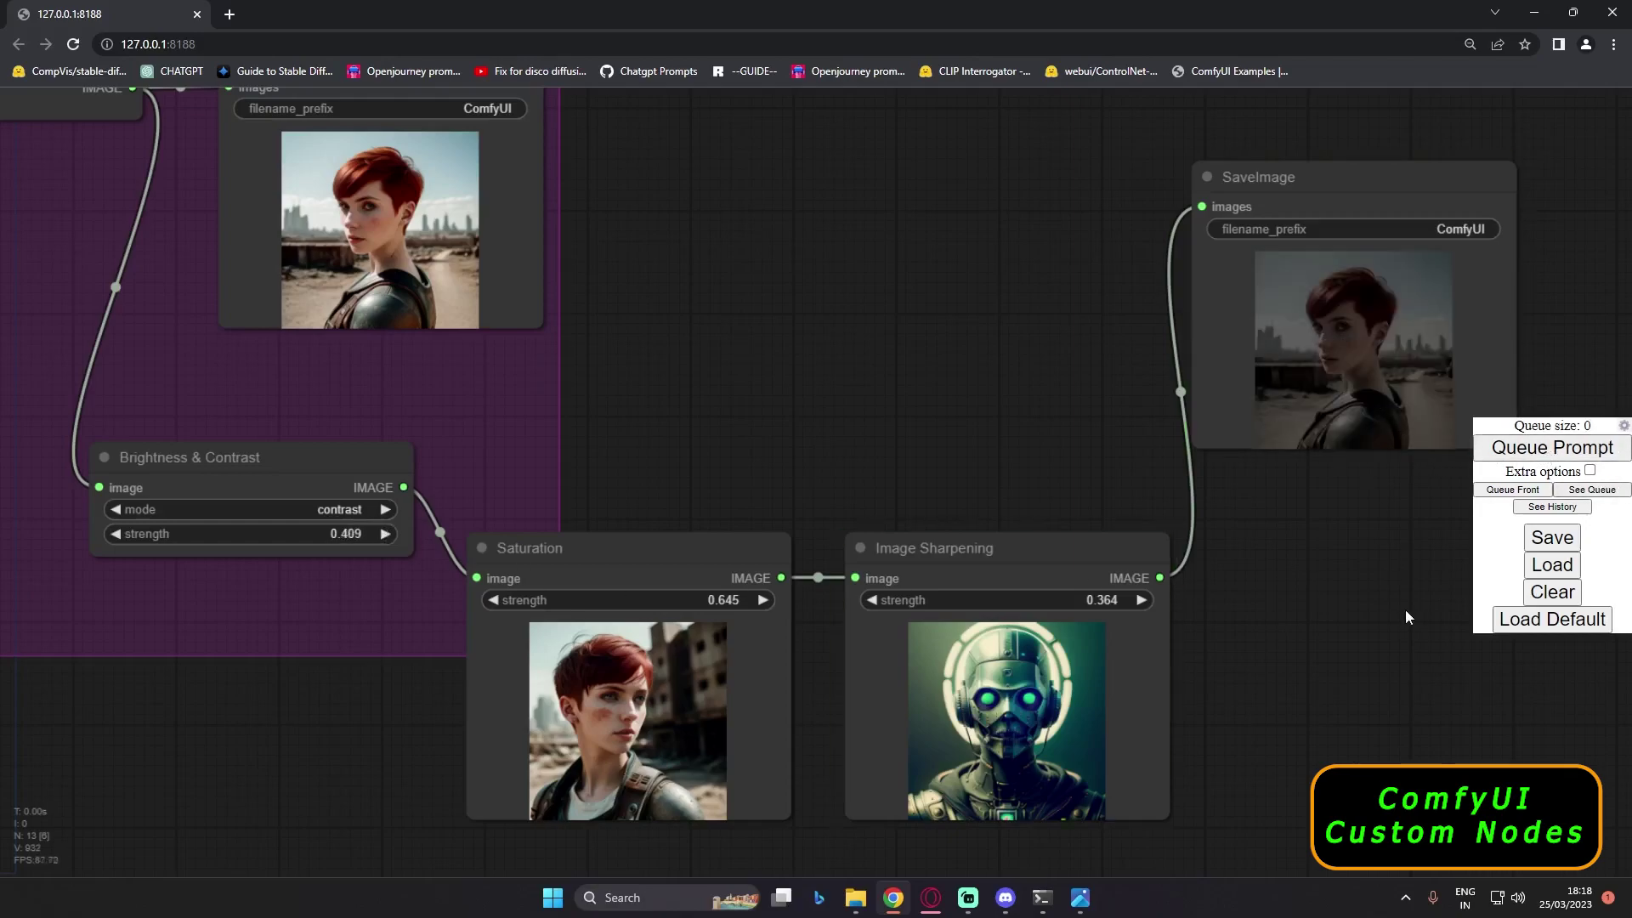
pyautogui.moveTo(1406, 607); pyautogui.dragTo(1144, 674)
pyautogui.scroll(7, 1113, 457)
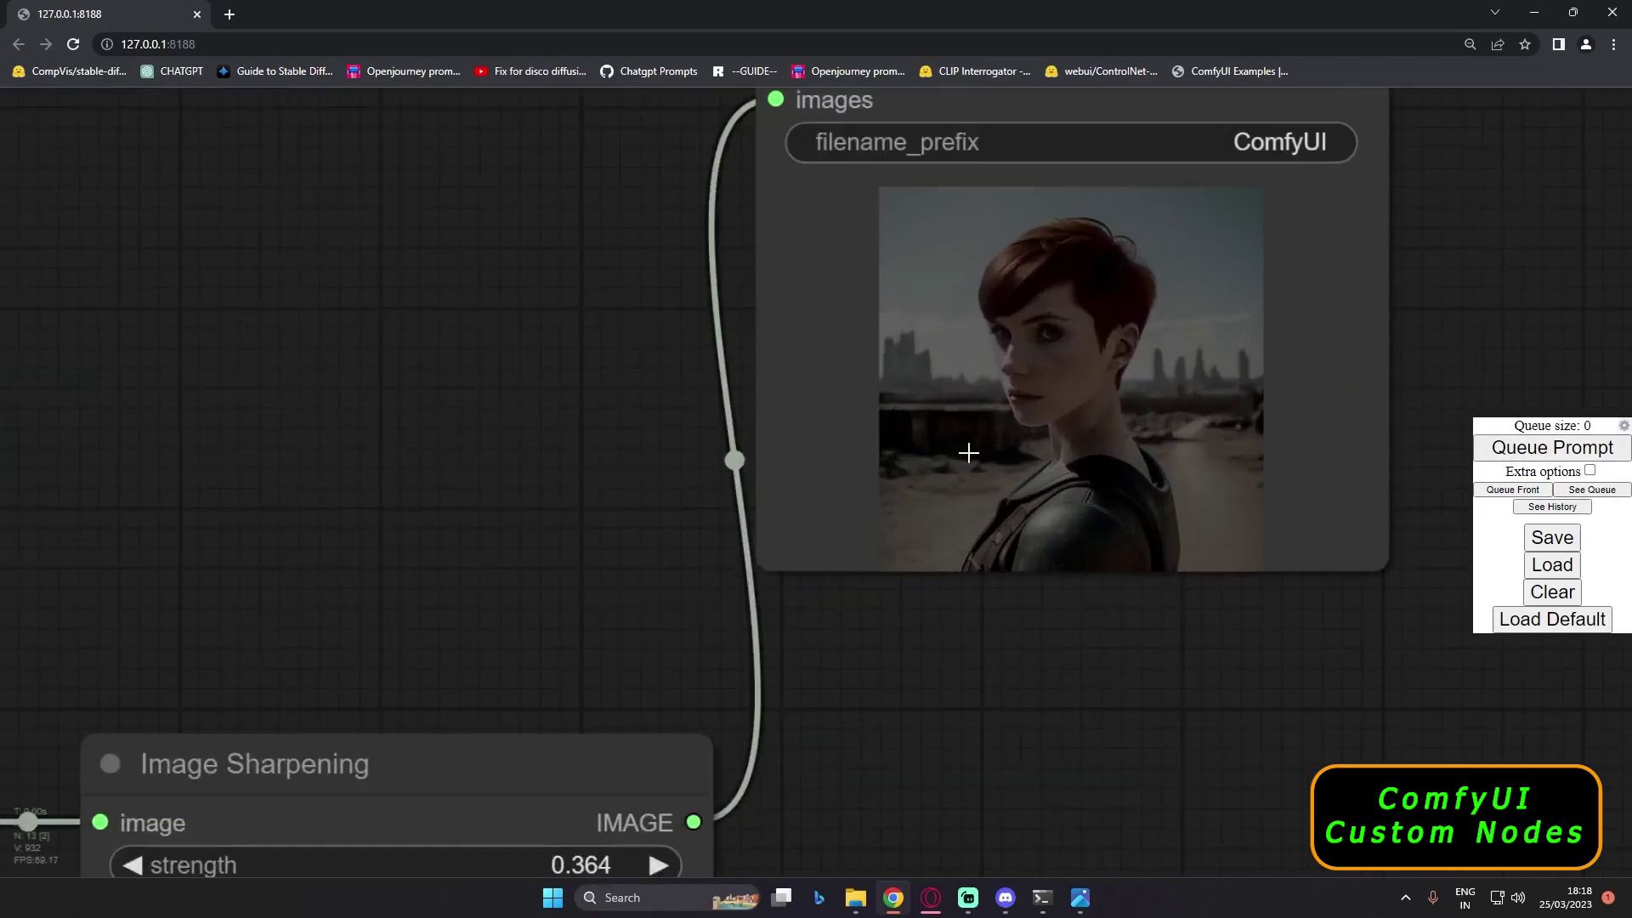
pyautogui.scroll(-7, 968, 452)
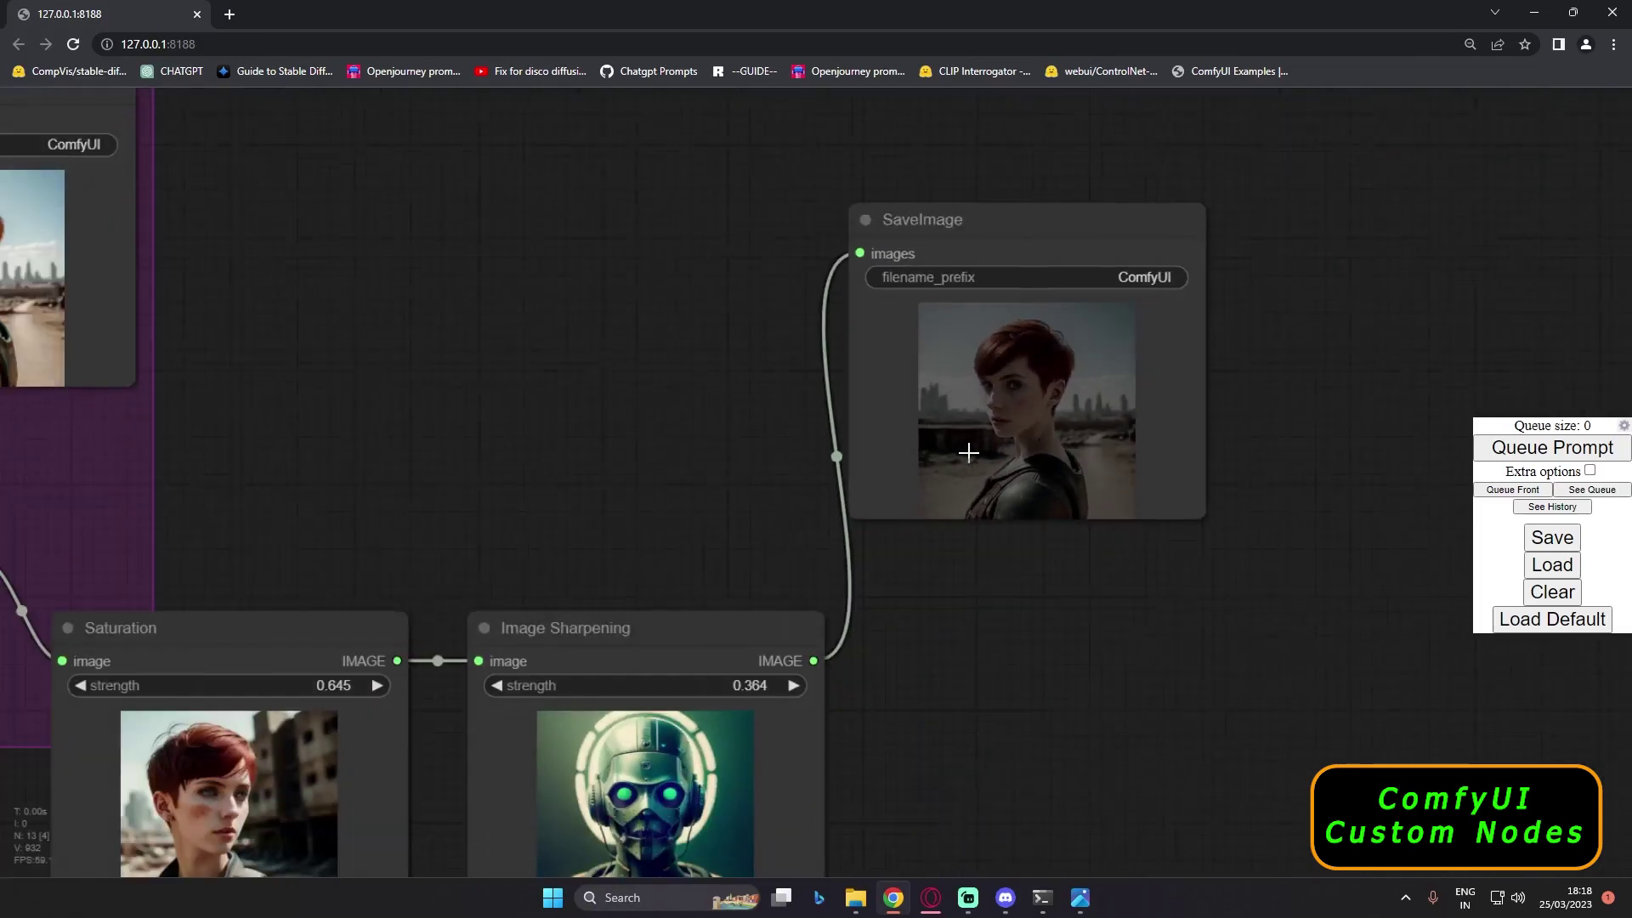
pyautogui.moveTo(595, 435); pyautogui.dragTo(837, 451)
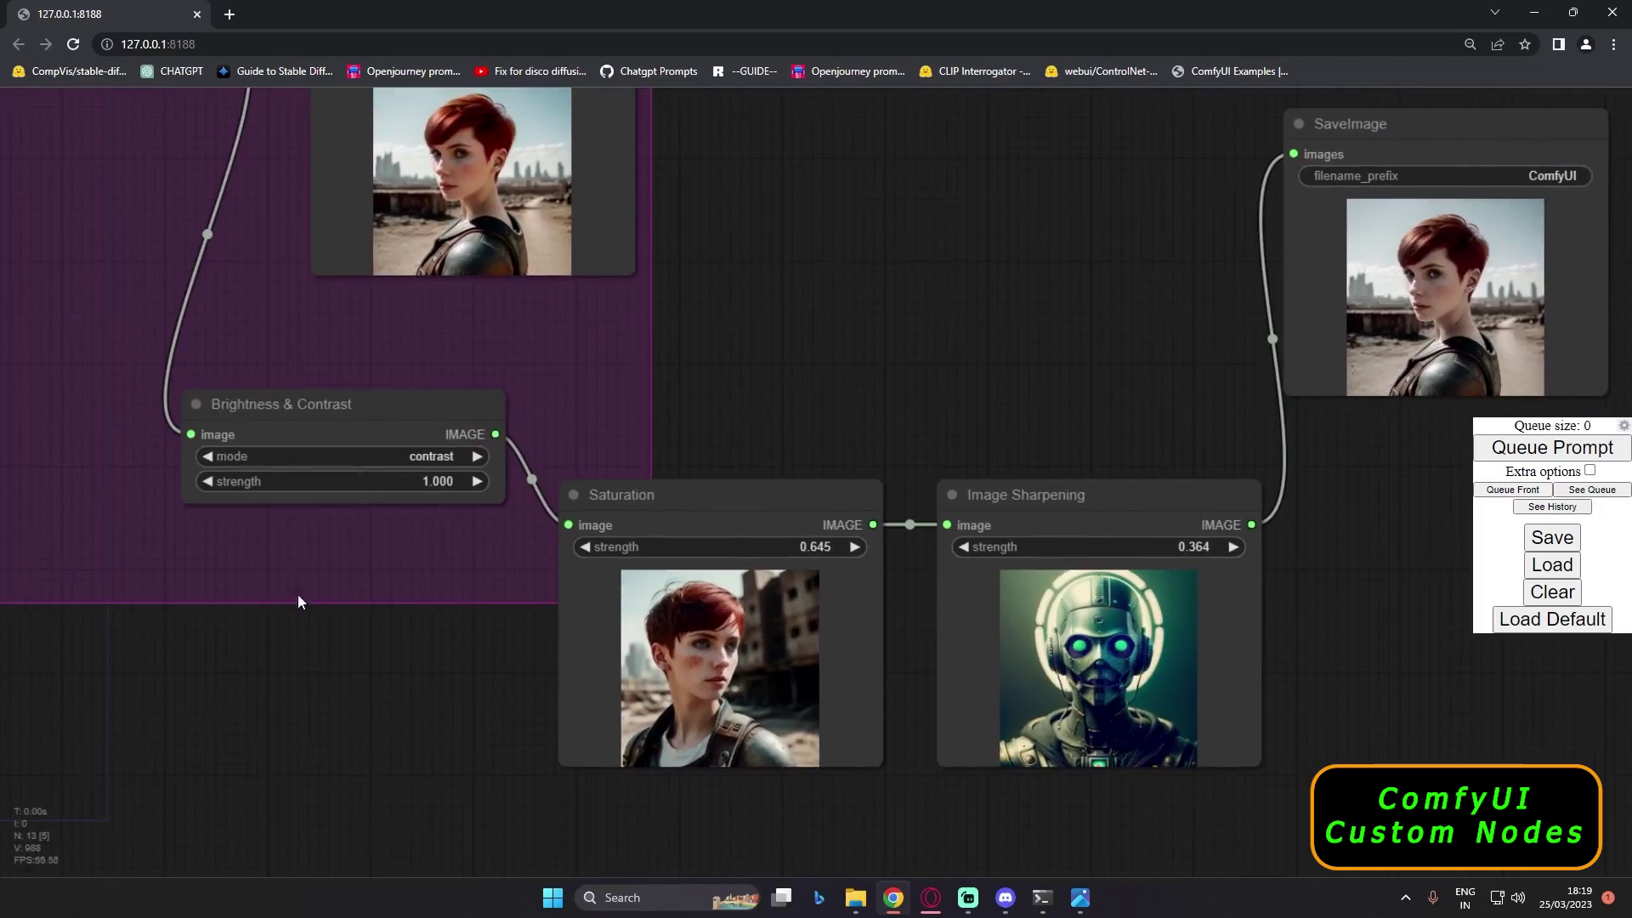
# - Bring up the available actions for the Brightness & Contrast node
pyautogui.moveTo(298, 602); pyautogui.dragTo(382, 721)
pyautogui.rightClick(417, 524)
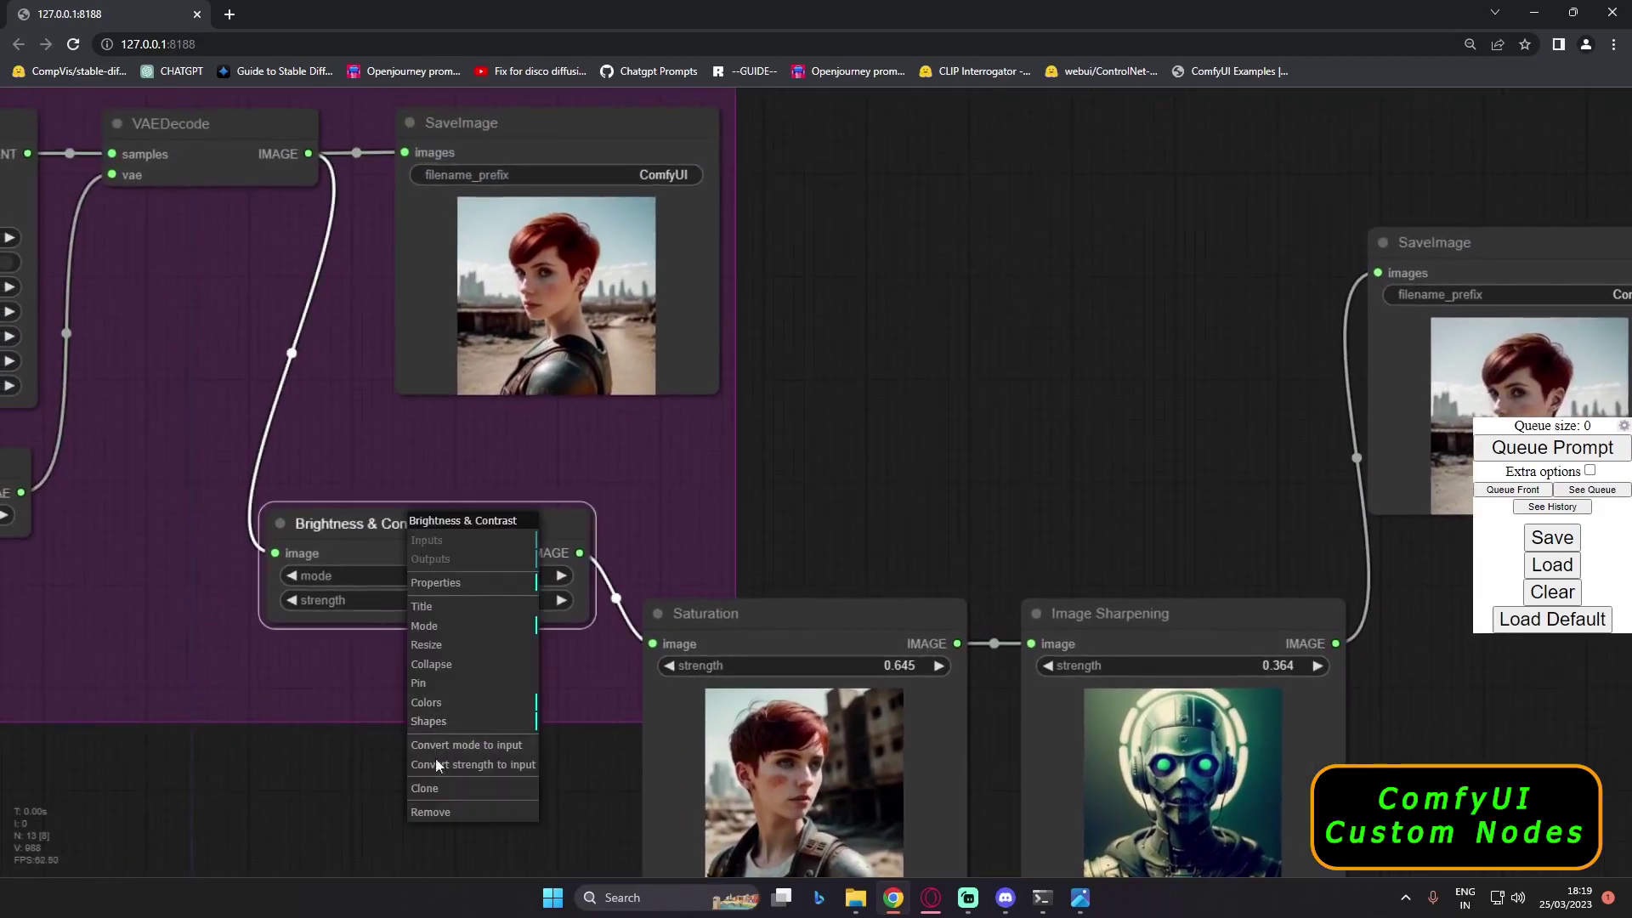
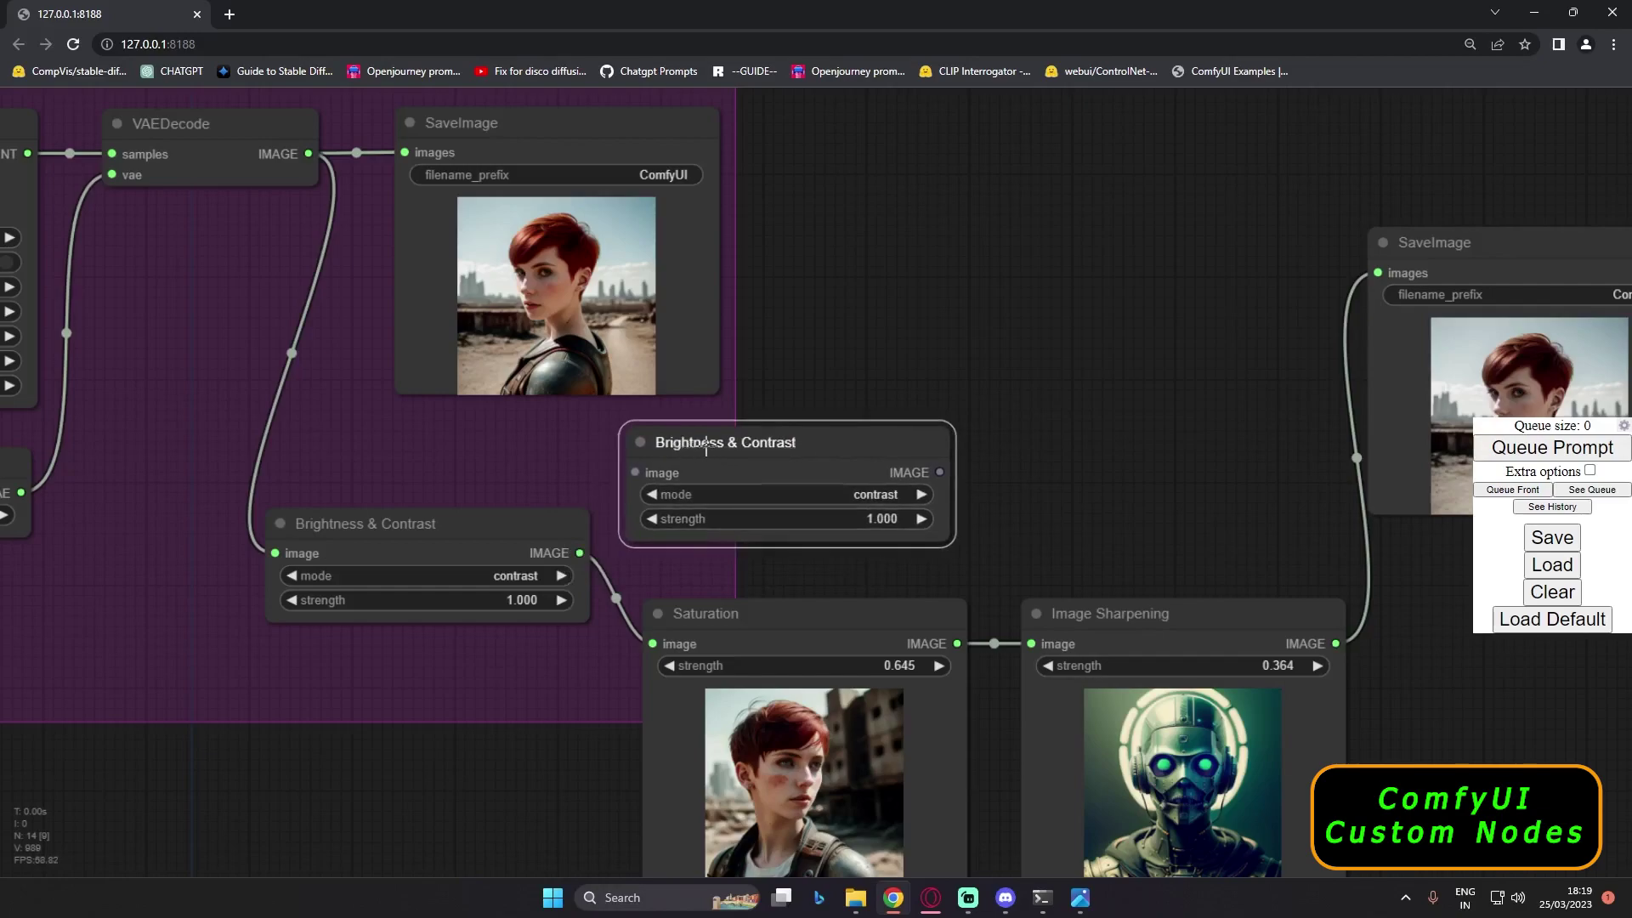
# - Switch the duplicated Brightness & Contrast node to brightness mode and wire it between the contrast node and Saturation
pyautogui.click(651, 495)
pyautogui.moveTo(1108, 480); pyautogui.dragTo(1135, 409)
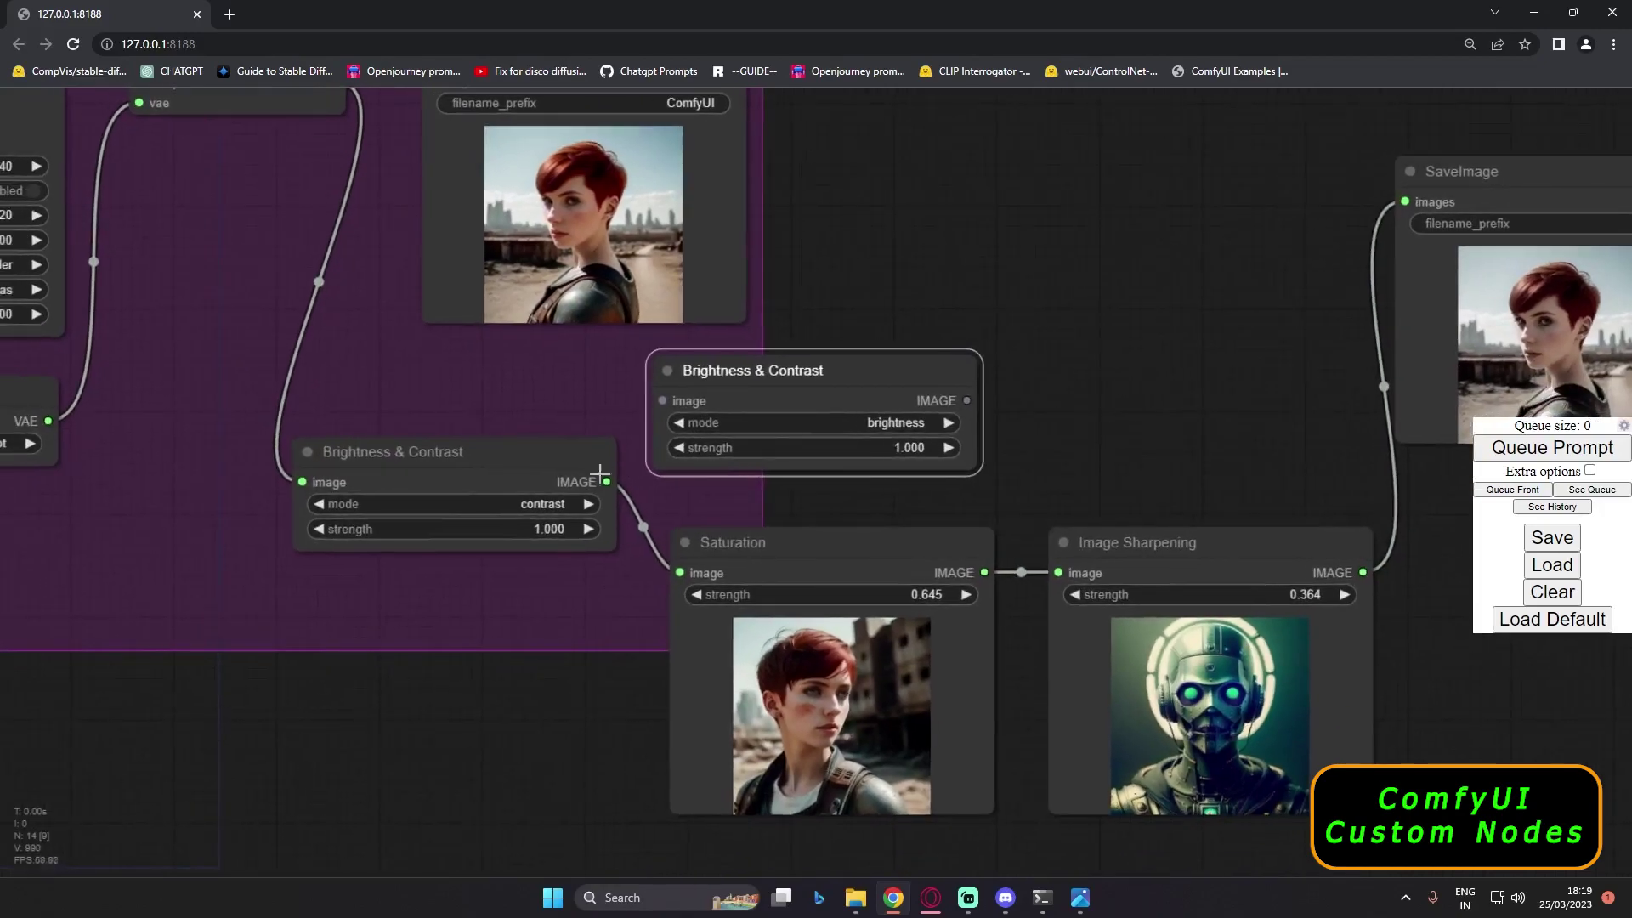
pyautogui.moveTo(542, 458); pyautogui.dragTo(662, 400)
pyautogui.moveTo(680, 573); pyautogui.dragTo(538, 481)
pyautogui.moveTo(967, 400); pyautogui.dragTo(680, 572)
# - Line up the Image Sharpening node beside Saturation and place both SaveImage nodes side by side above them
pyautogui.moveTo(1192, 524); pyautogui.dragTo(919, 536)
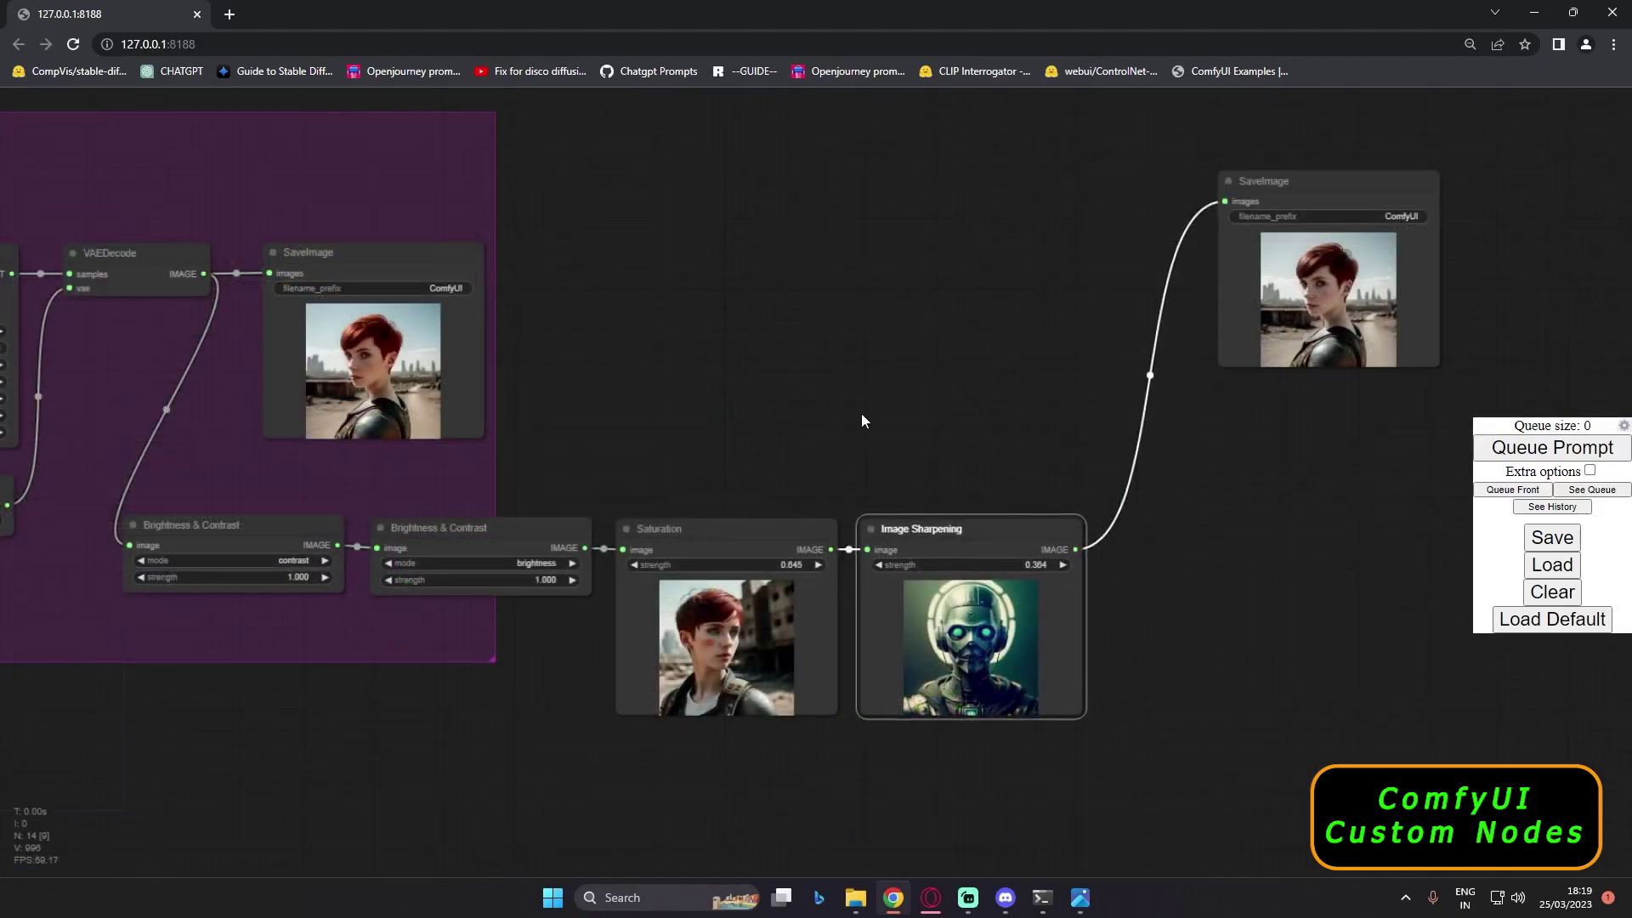
pyautogui.moveTo(373, 276); pyautogui.dragTo(722, 287)
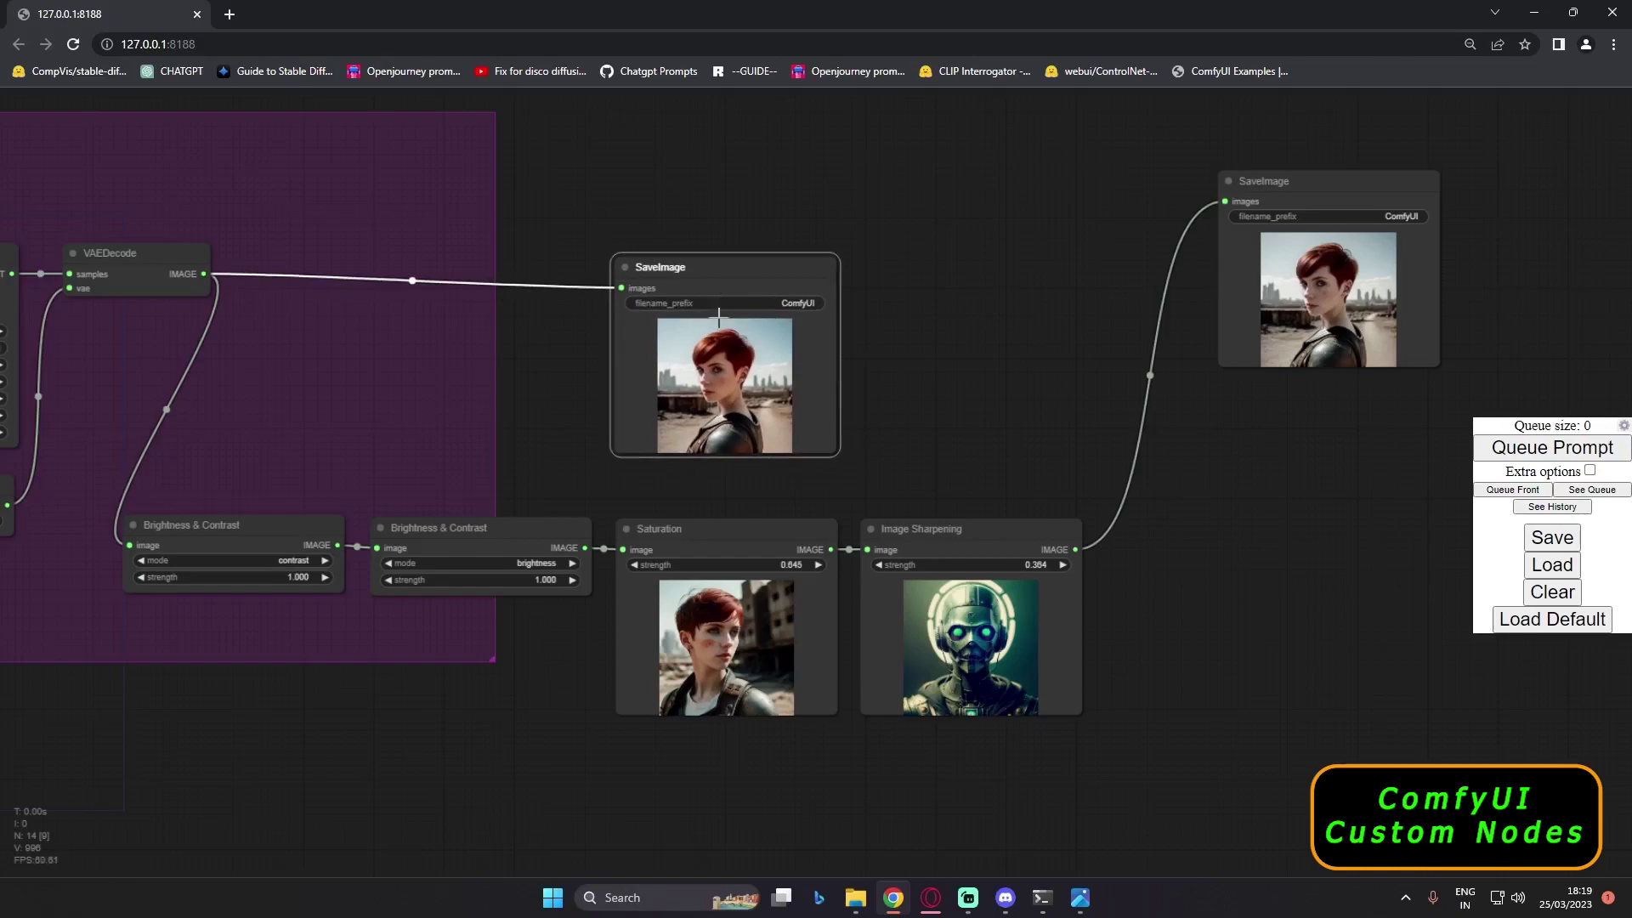
pyautogui.moveTo(1330, 197); pyautogui.dragTo(960, 281)
pyautogui.scroll(5, 973, 359)
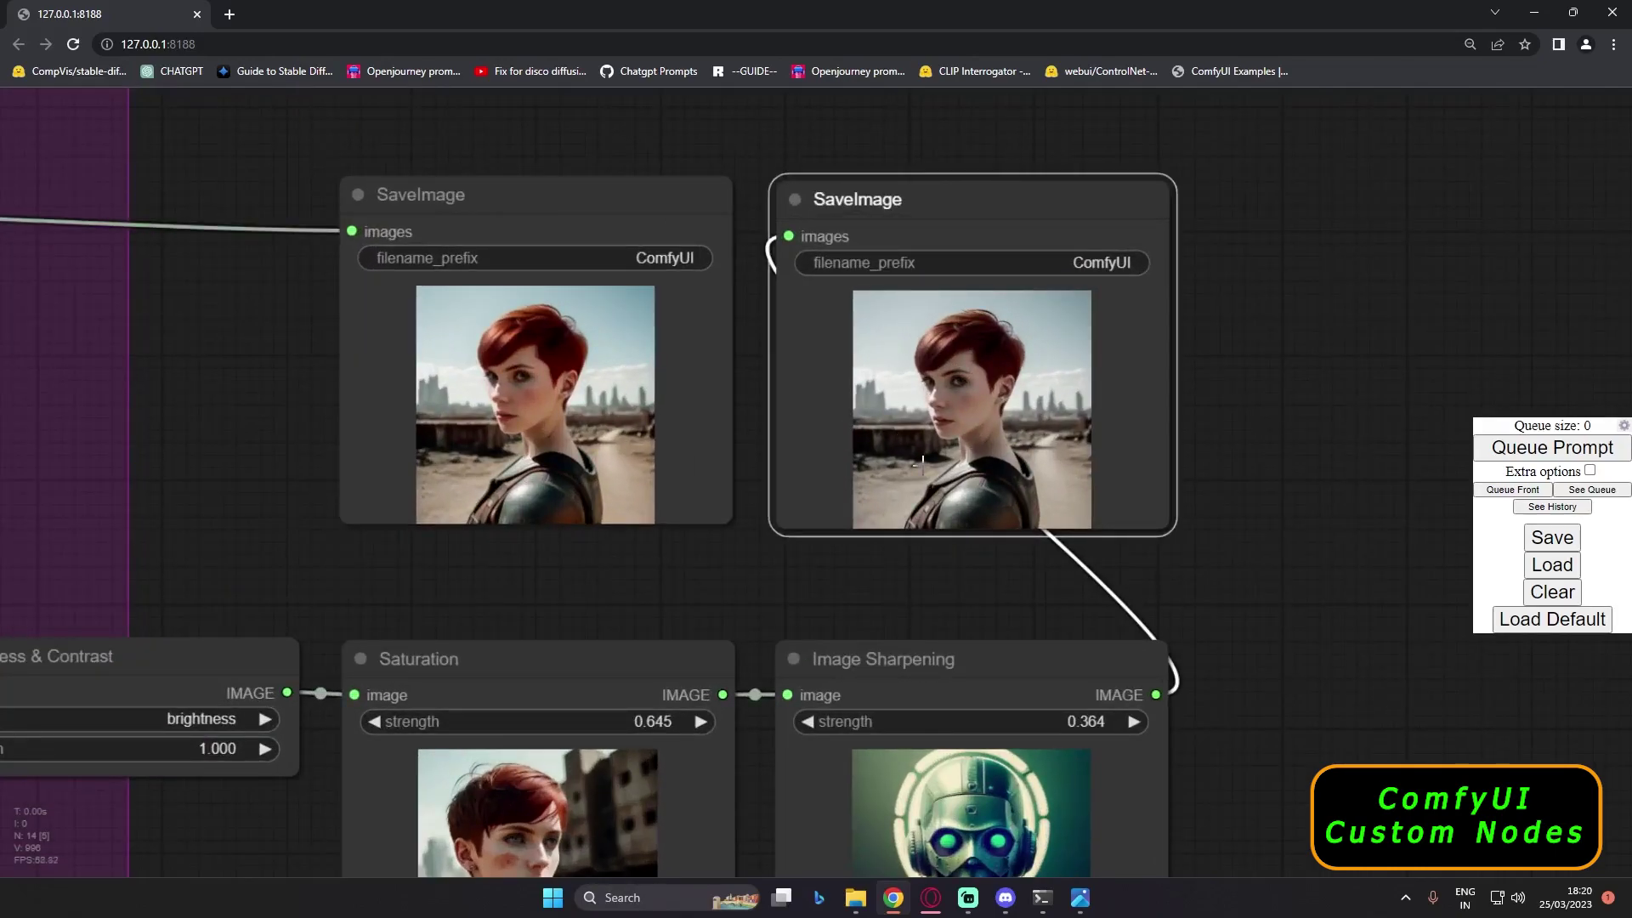
# - Set the strength of the brightness-mode Brightness & Contrast node to 0.091
pyautogui.scroll(-5, 923, 464)
pyautogui.moveTo(425, 700); pyautogui.dragTo(814, 589)
pyautogui.scroll(3, 747, 590)
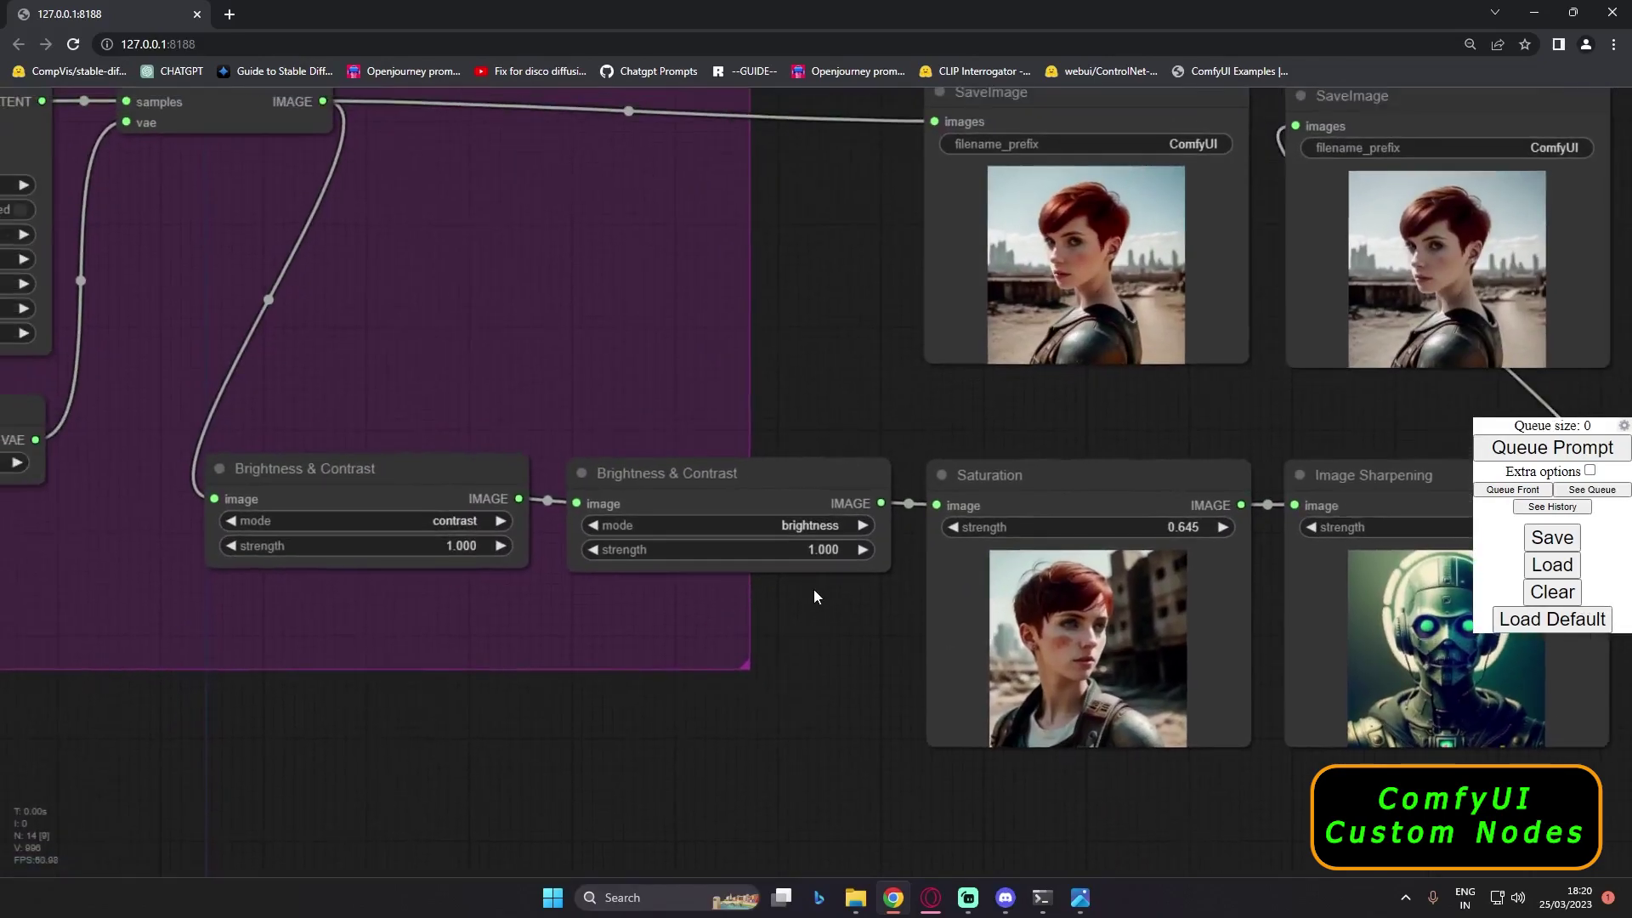
pyautogui.scroll(4, 813, 589)
pyautogui.moveTo(823, 543); pyautogui.dragTo(742, 547)
pyautogui.moveTo(848, 691); pyautogui.dragTo(978, 731)
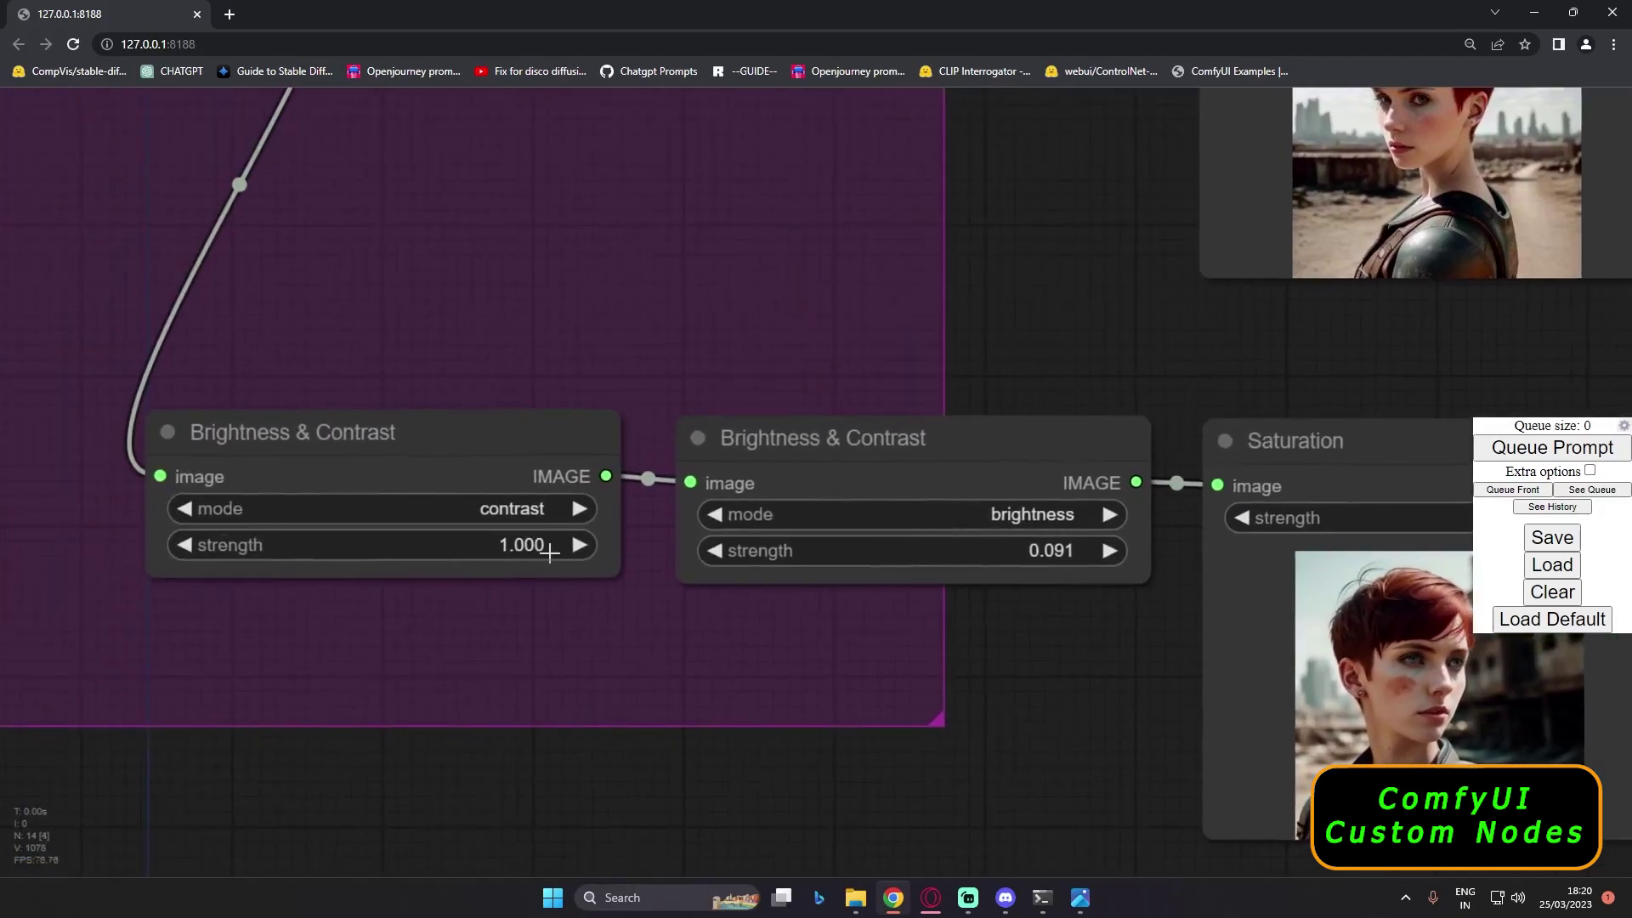
# - Compare the original and processed images in the two SaveImage nodes up close
pyautogui.scroll(-2, 1006, 747)
pyautogui.moveTo(956, 788); pyautogui.dragTo(514, 788)
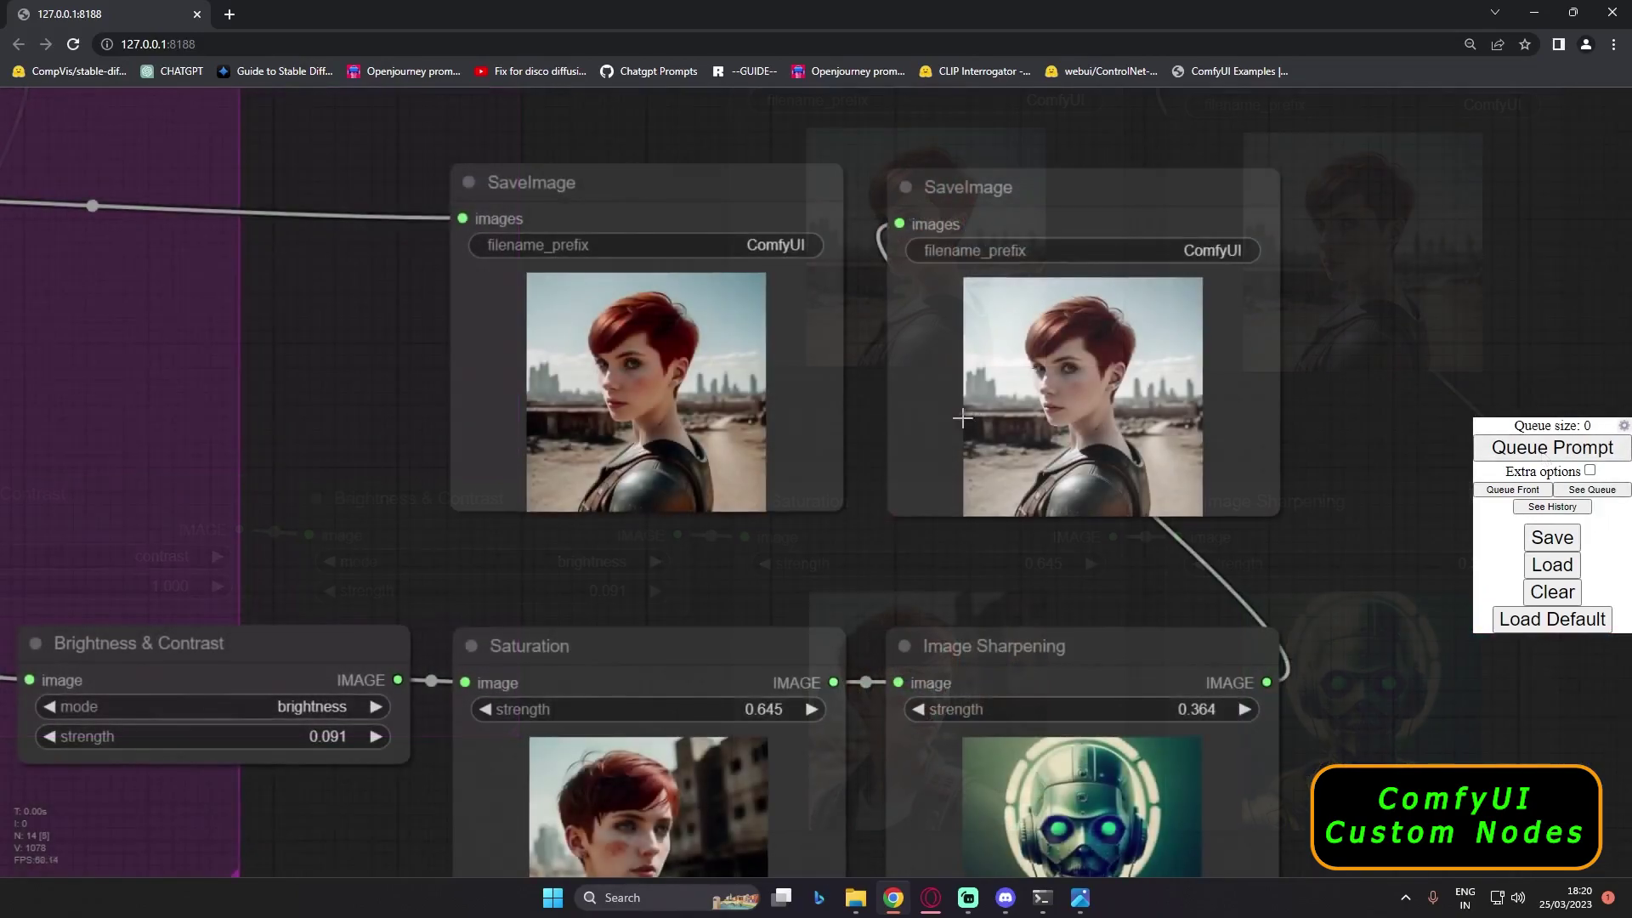
pyautogui.scroll(4, 963, 419)
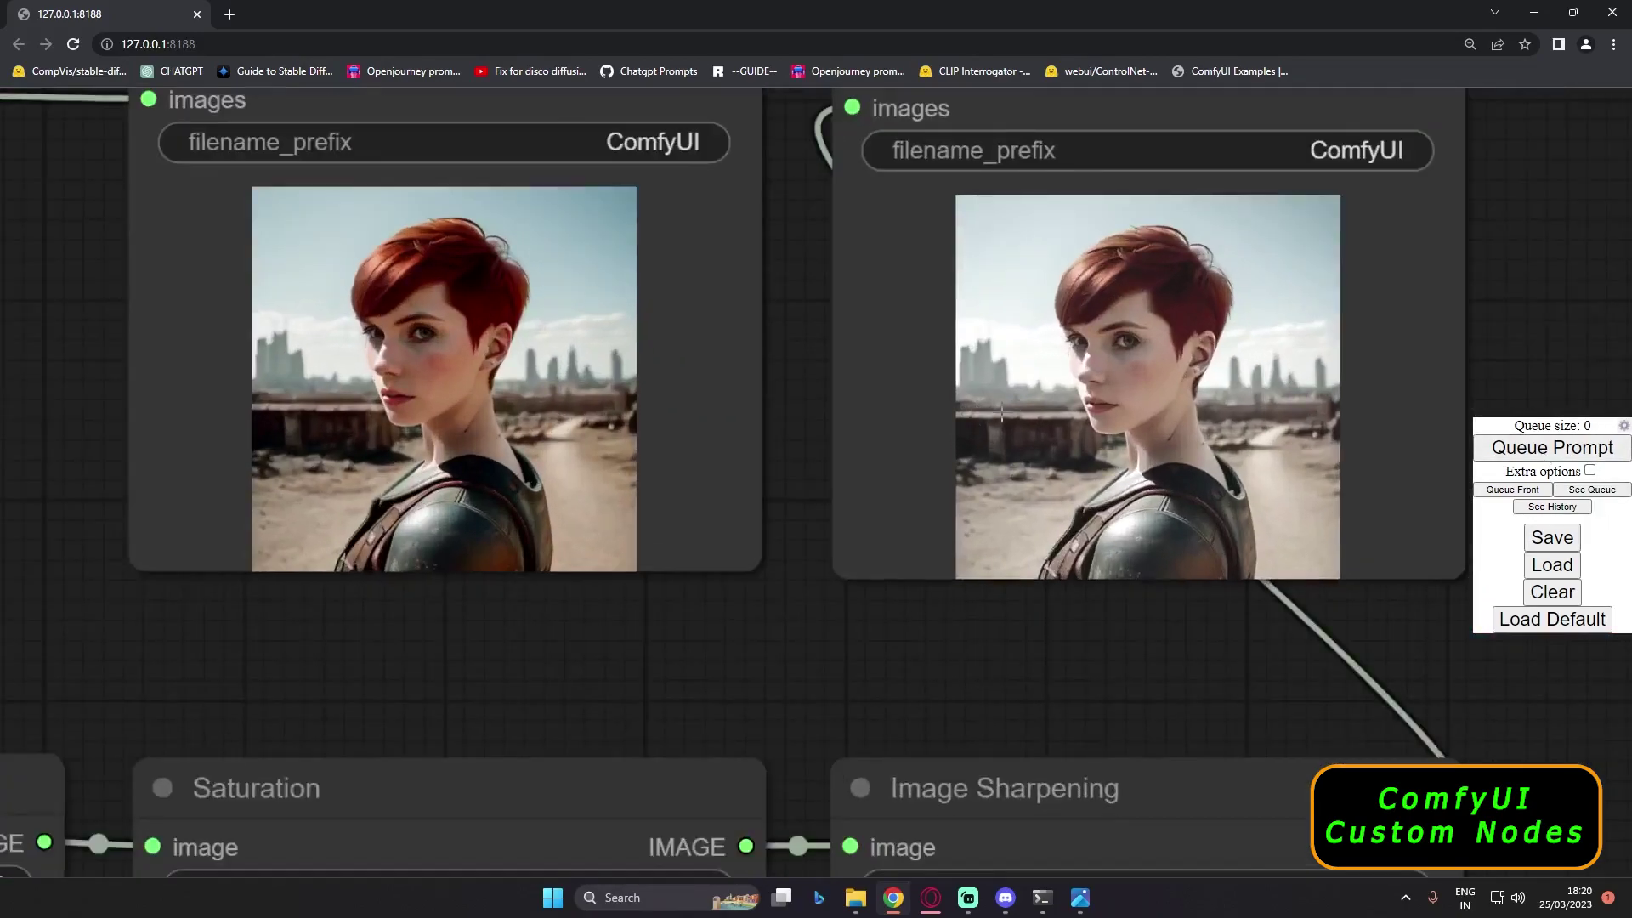
pyautogui.scroll(1, 1001, 414)
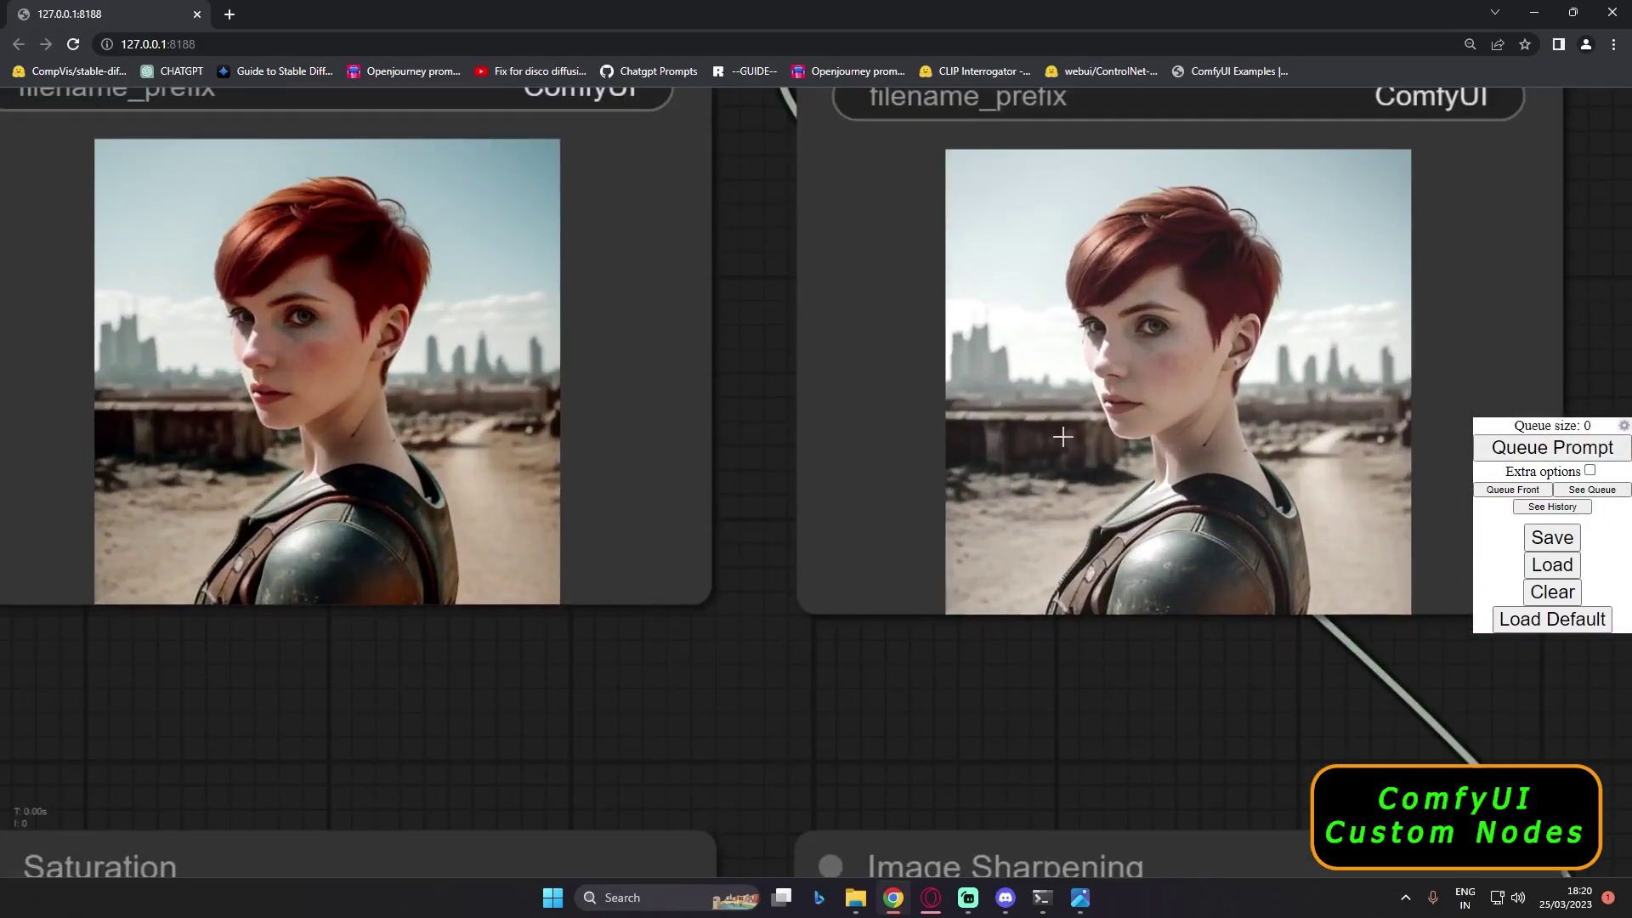
pyautogui.scroll(-1, 1063, 437)
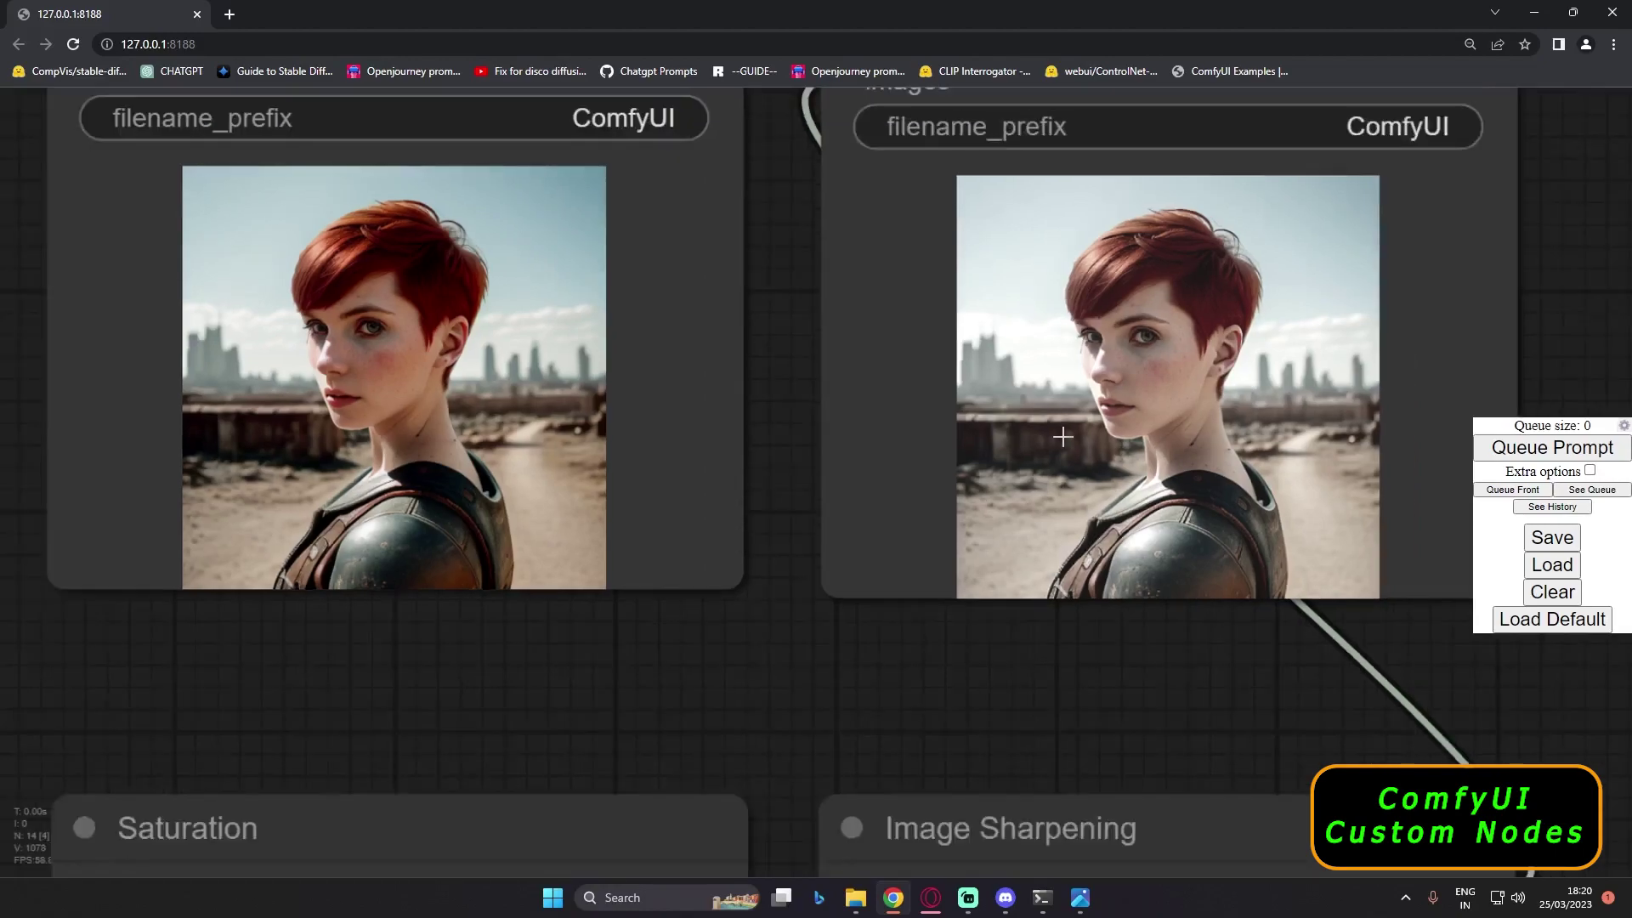
pyautogui.moveTo(971, 675); pyautogui.dragTo(993, 647)
# - Set the Saturation strength to 1.209 and the brightness strength to 0.045, and generate the image
pyautogui.scroll(-3, 993, 646)
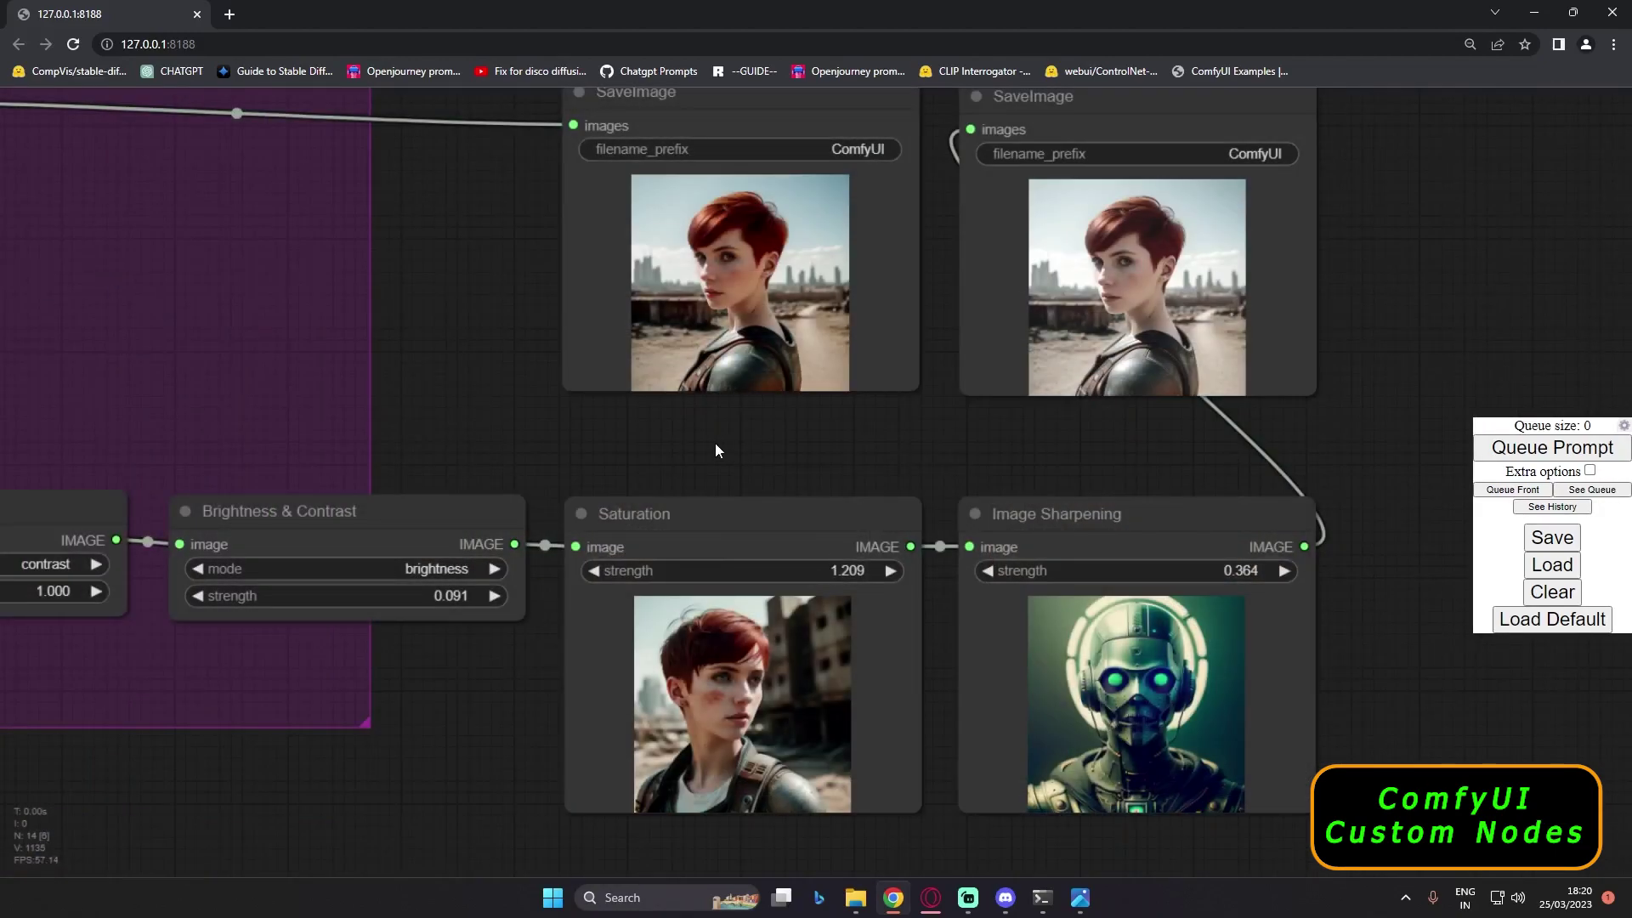
pyautogui.moveTo(731, 444); pyautogui.dragTo(1007, 435)
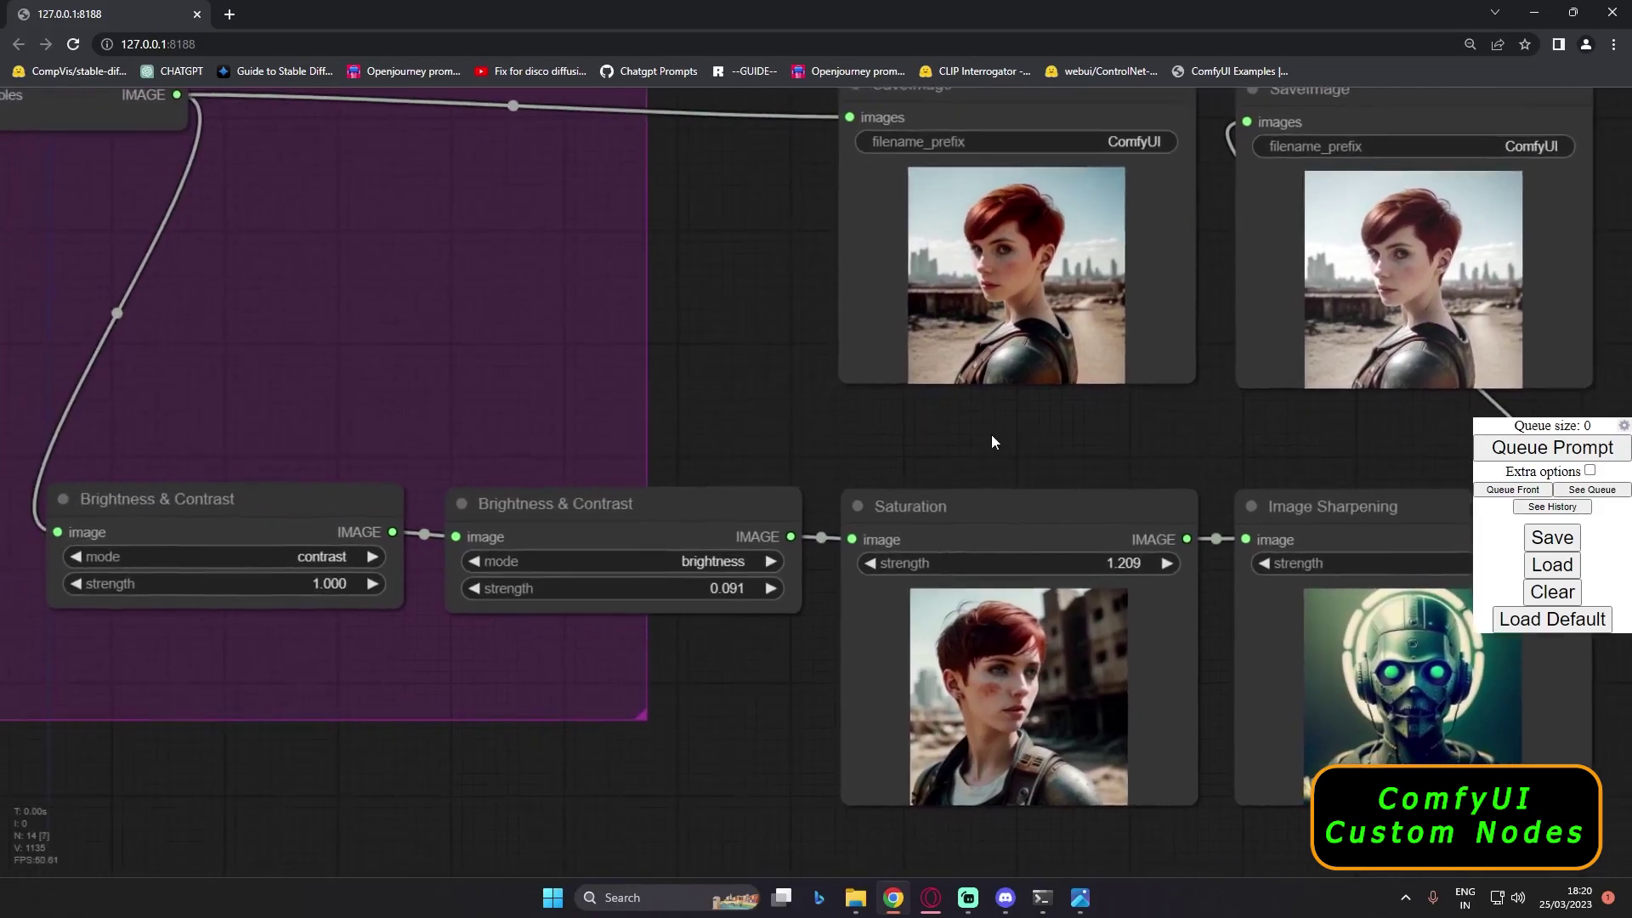
pyautogui.moveTo(733, 596); pyautogui.dragTo(730, 598)
pyautogui.click(1514, 450)
# - Examine colour and contrast differences between the original portrait and the newly processed output
pyautogui.moveTo(1340, 470); pyautogui.dragTo(837, 600)
pyautogui.scroll(6, 1034, 363)
pyautogui.moveTo(1226, 656); pyautogui.dragTo(1416, 649)
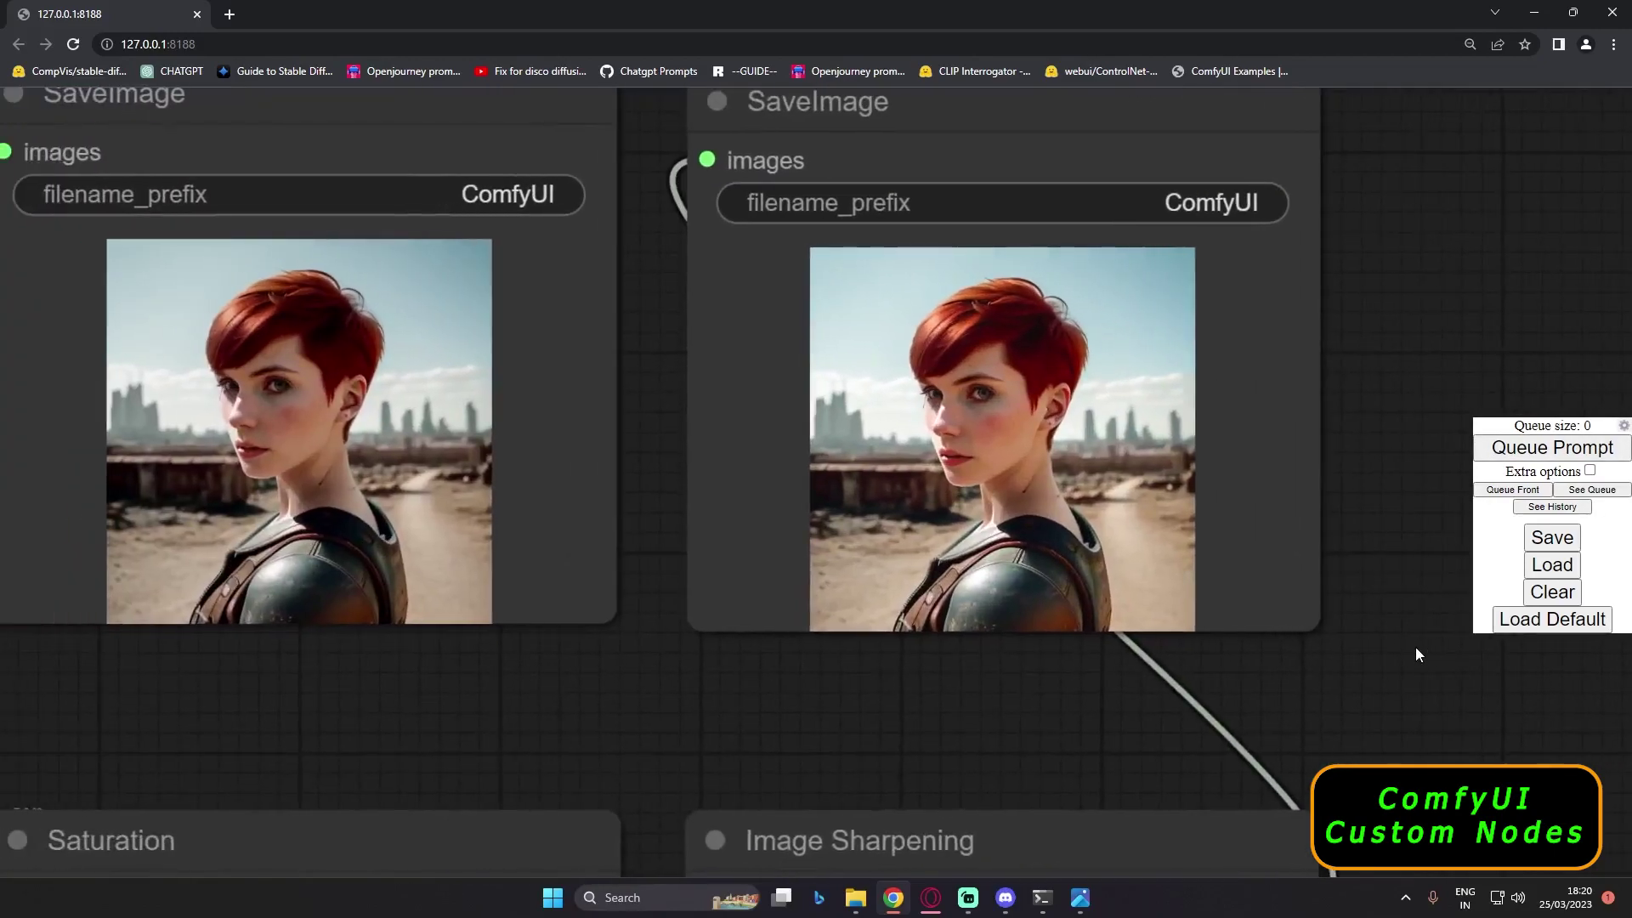
pyautogui.scroll(3, 963, 473)
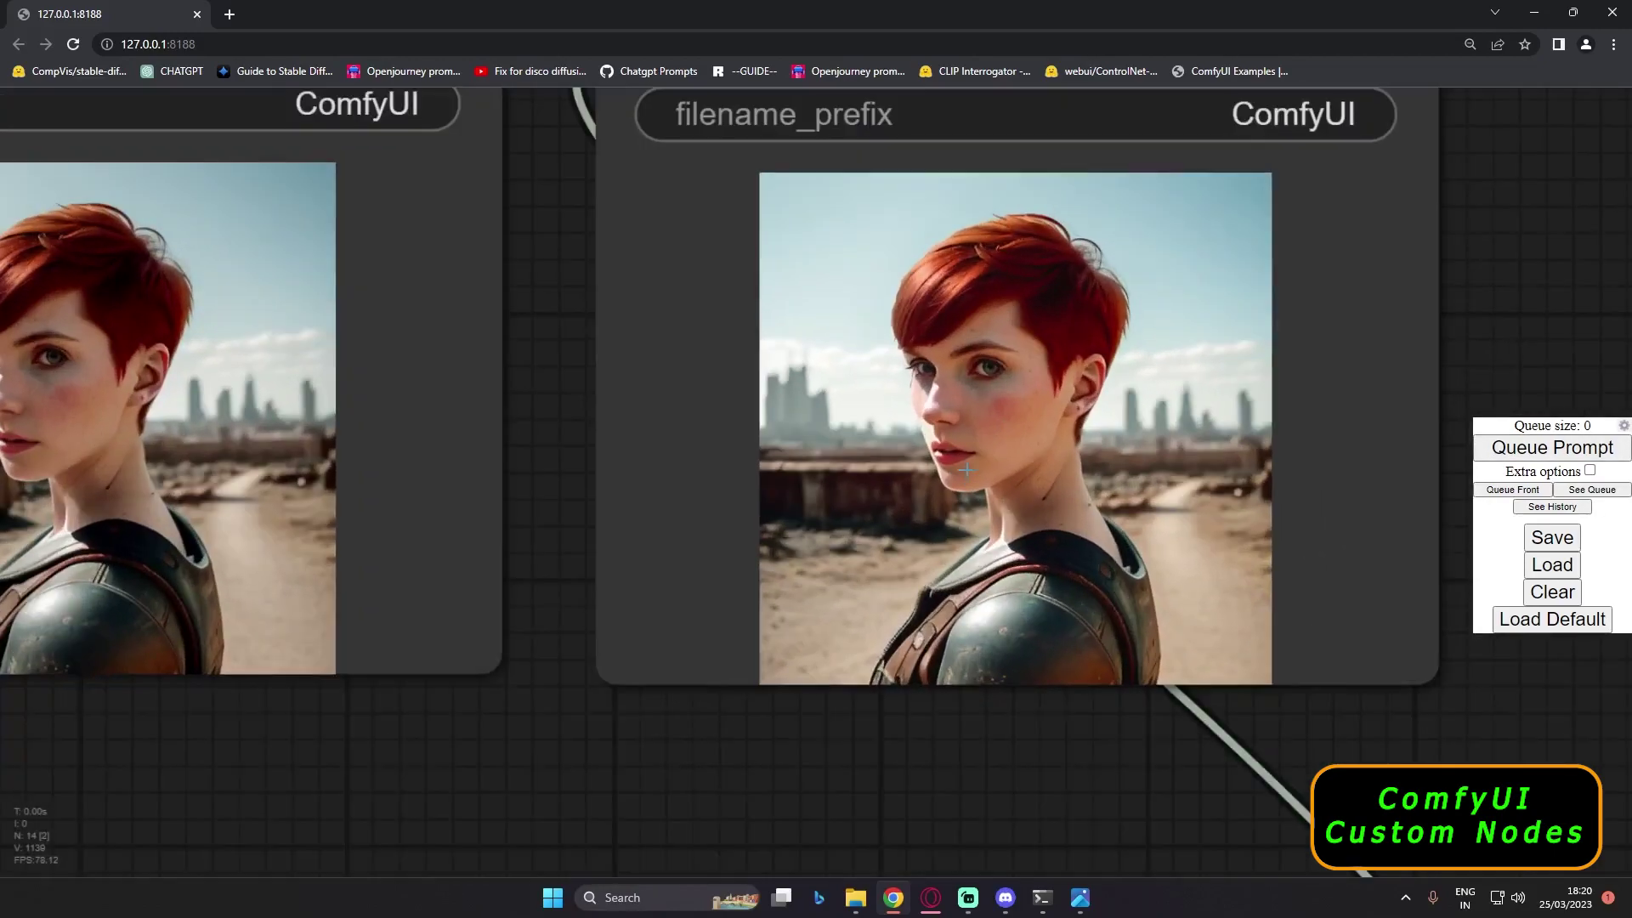
pyautogui.moveTo(789, 752); pyautogui.dragTo(956, 764)
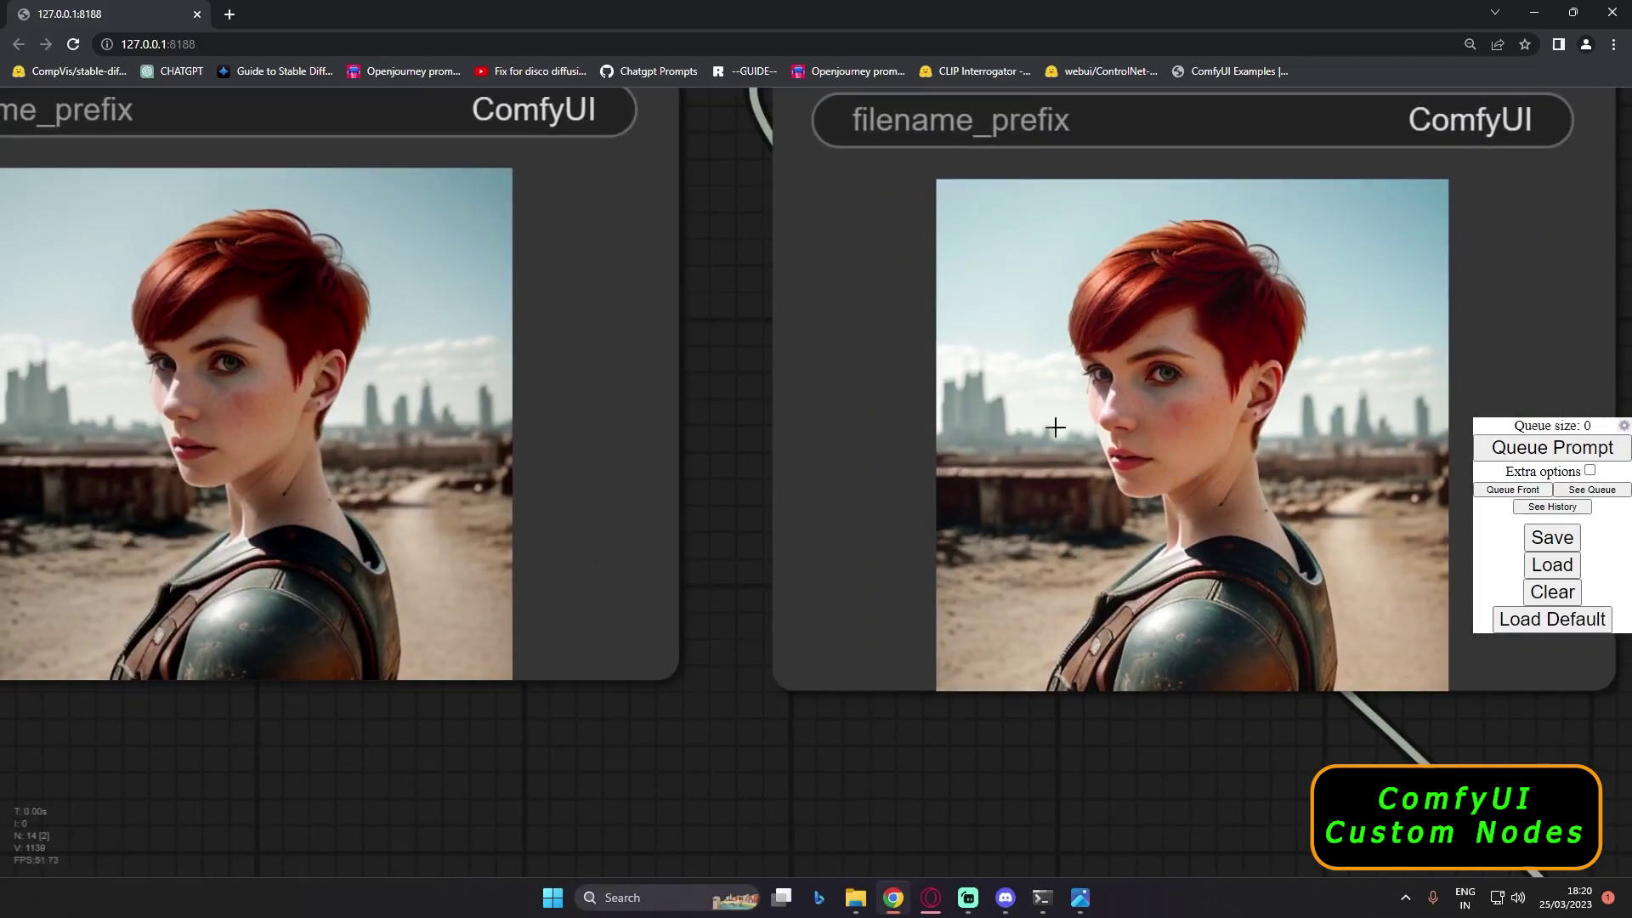
pyautogui.moveTo(386, 707); pyautogui.dragTo(459, 734)
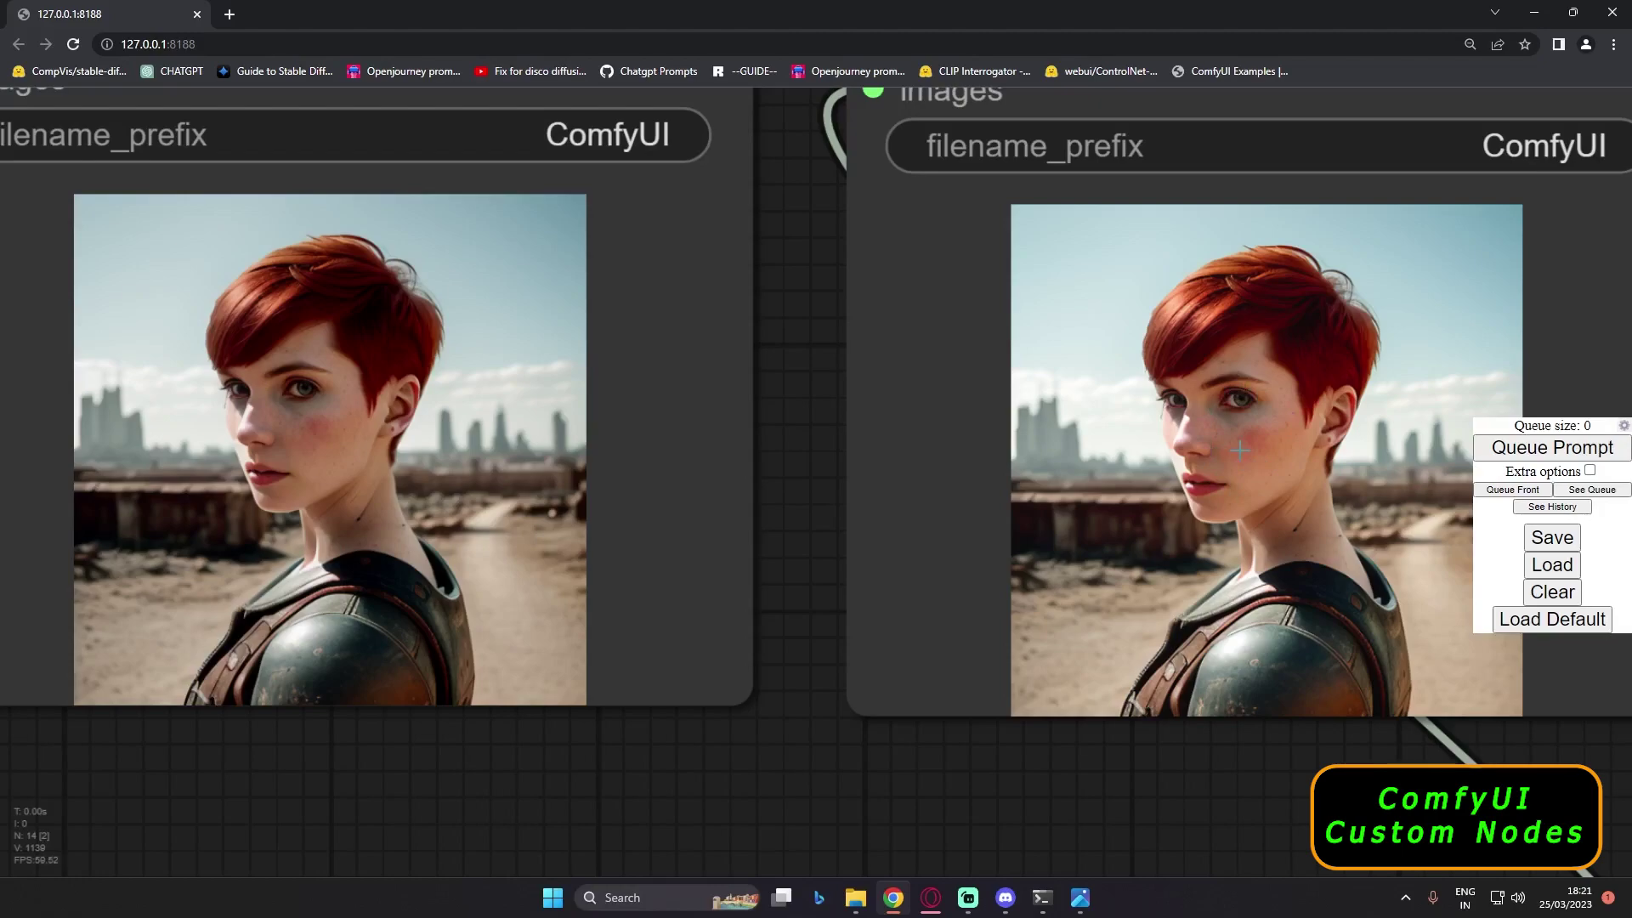
# - Enable random seed after every generation on the KSampler node and generate a new image
pyautogui.scroll(-4, 1240, 450)
pyautogui.scroll(-3, 1022, 687)
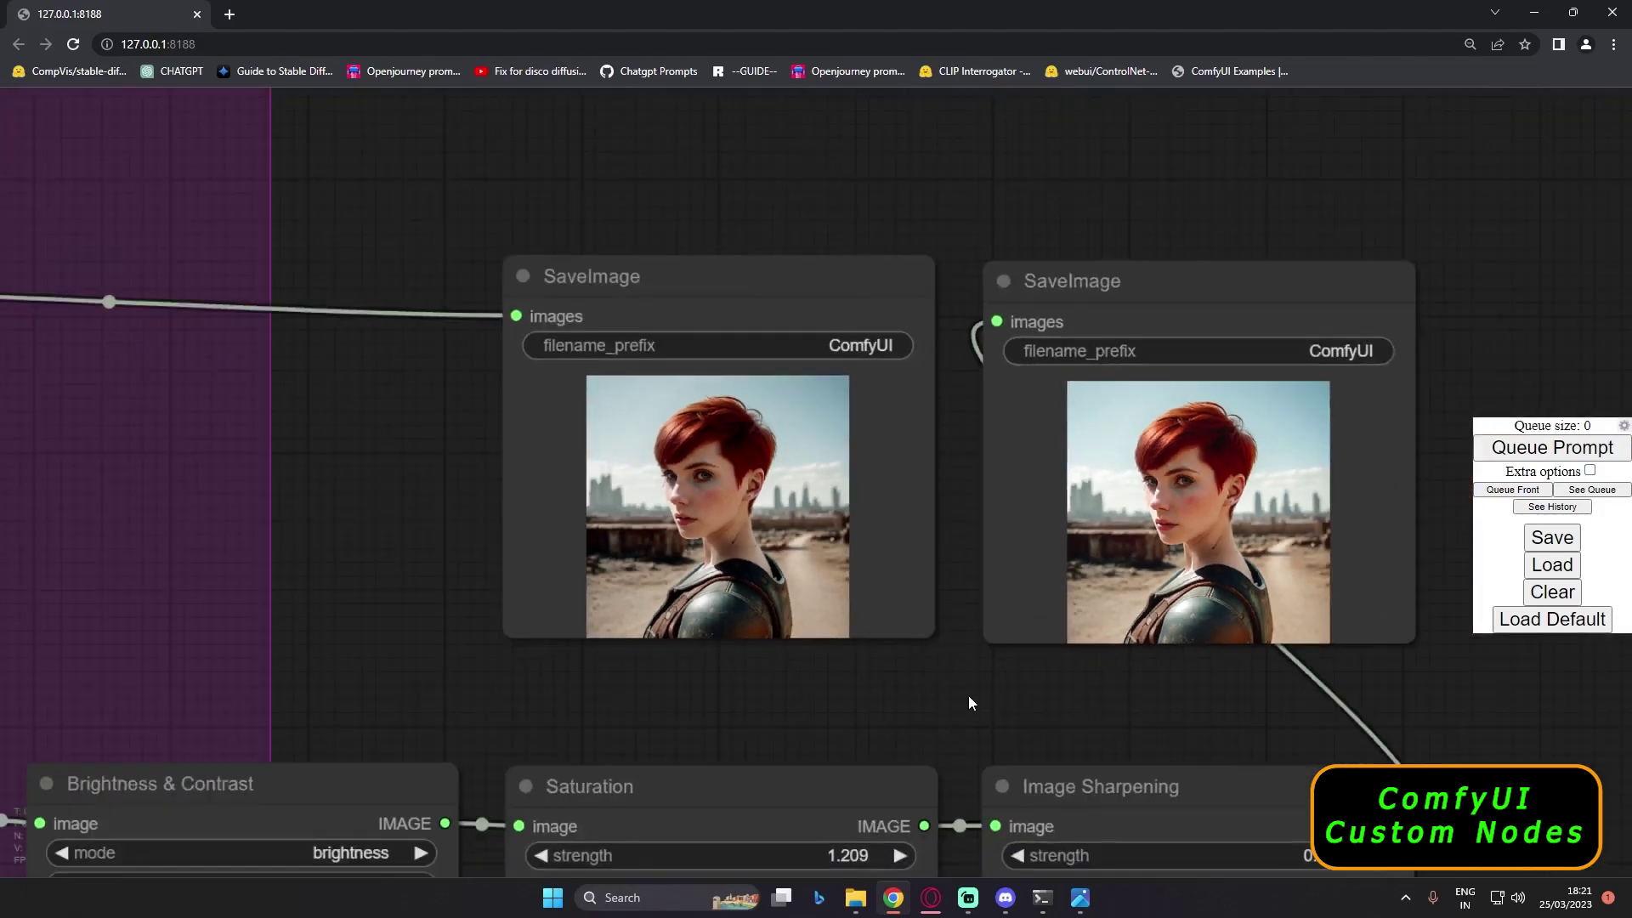
pyautogui.moveTo(962, 700); pyautogui.dragTo(1140, 590)
pyautogui.scroll(-3, 629, 574)
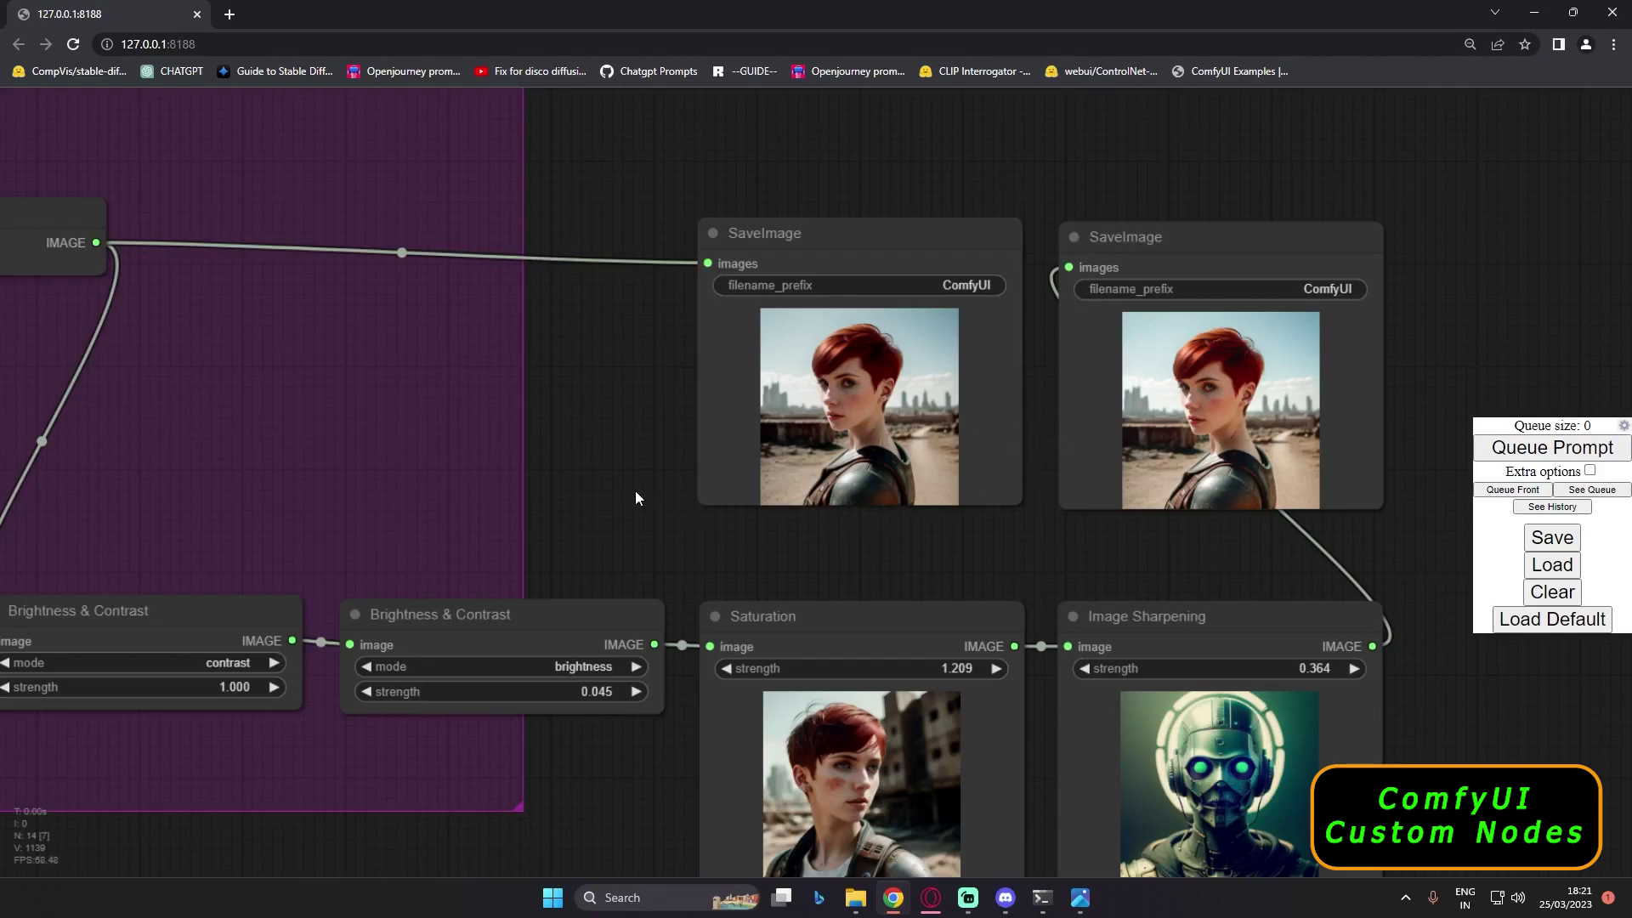
pyautogui.moveTo(634, 491); pyautogui.dragTo(1347, 518)
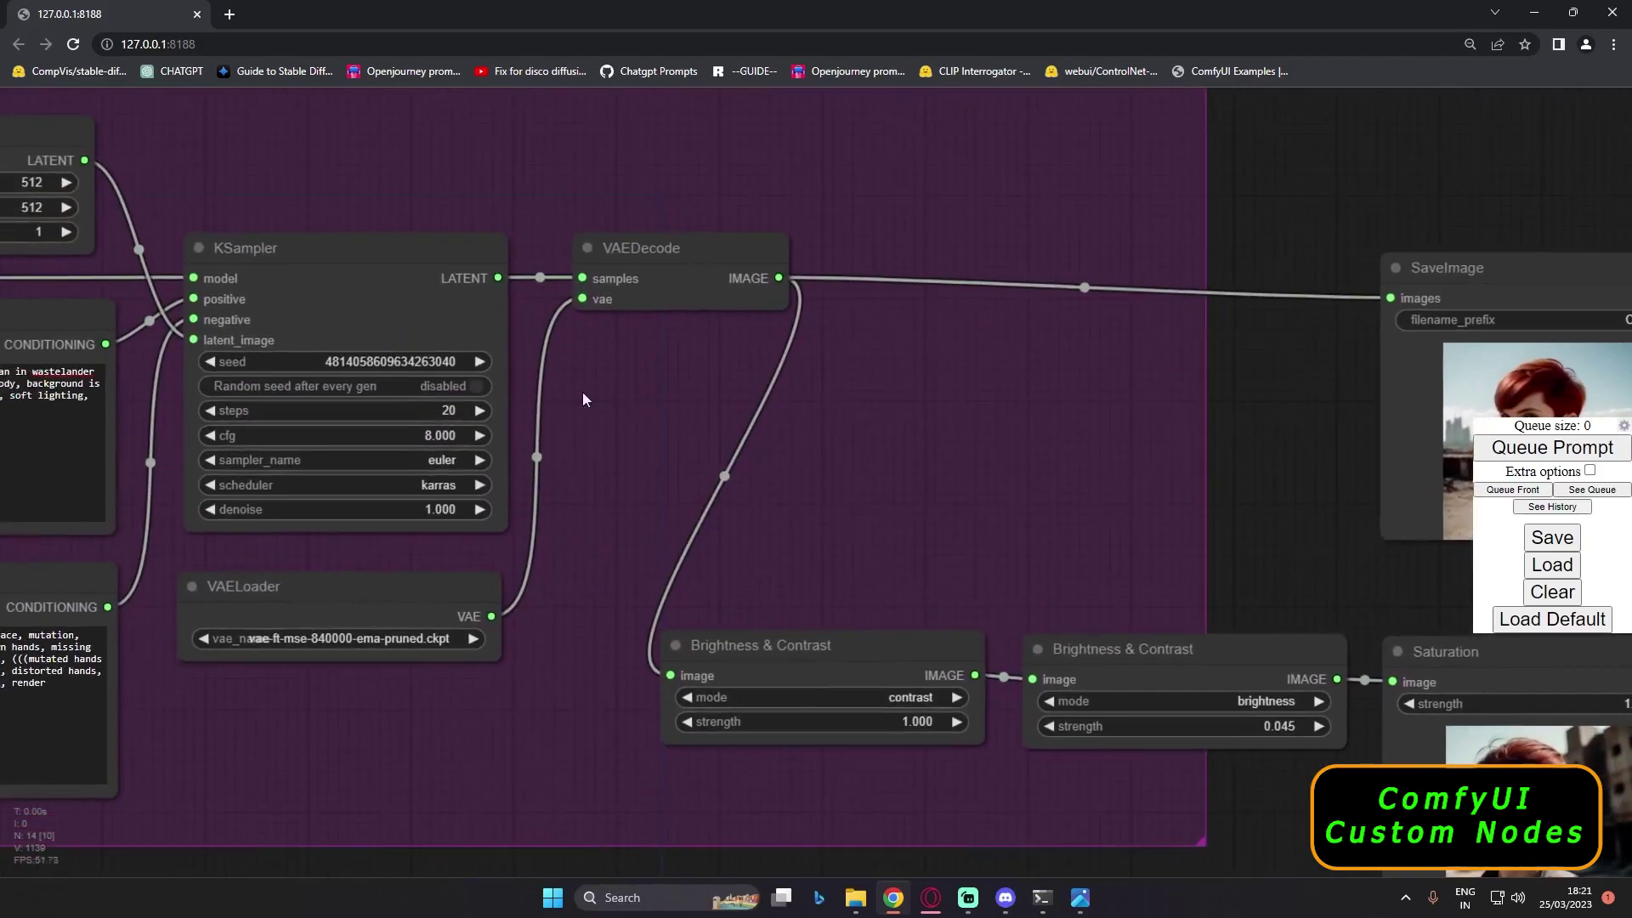
pyautogui.click(476, 388)
pyautogui.hotkey('ctrl', 'Return')
pyautogui.click(1516, 454)
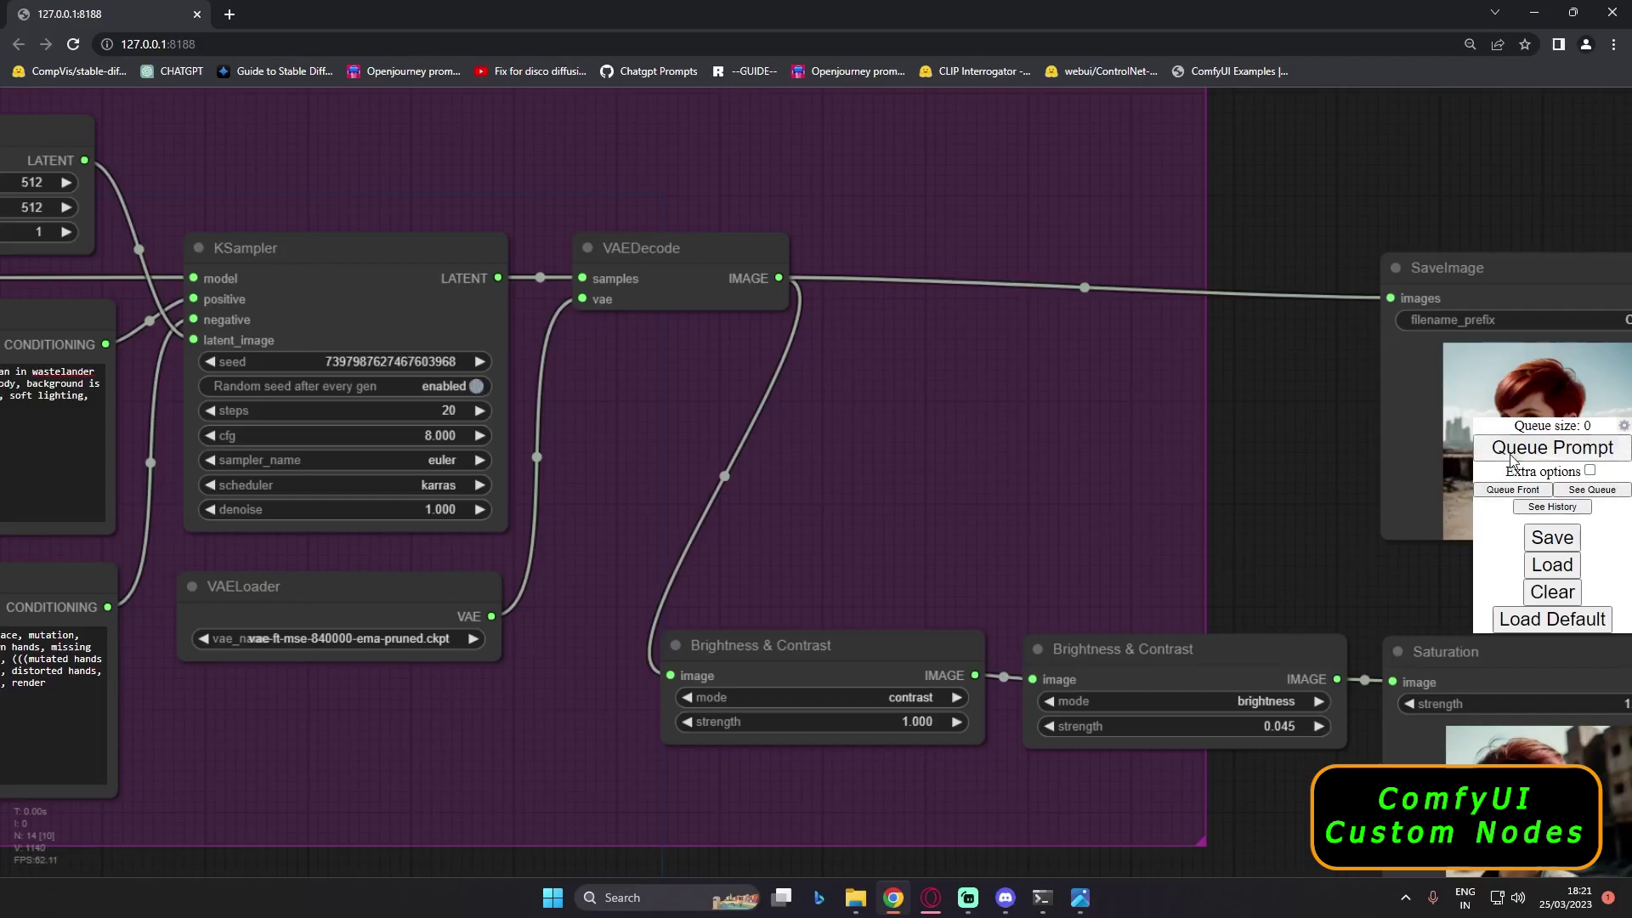
# - Compare the new unprocessed and processed portraits in detail, and review the processing node chain
pyautogui.moveTo(1336, 551); pyautogui.dragTo(826, 531)
pyautogui.scroll(5, 1089, 440)
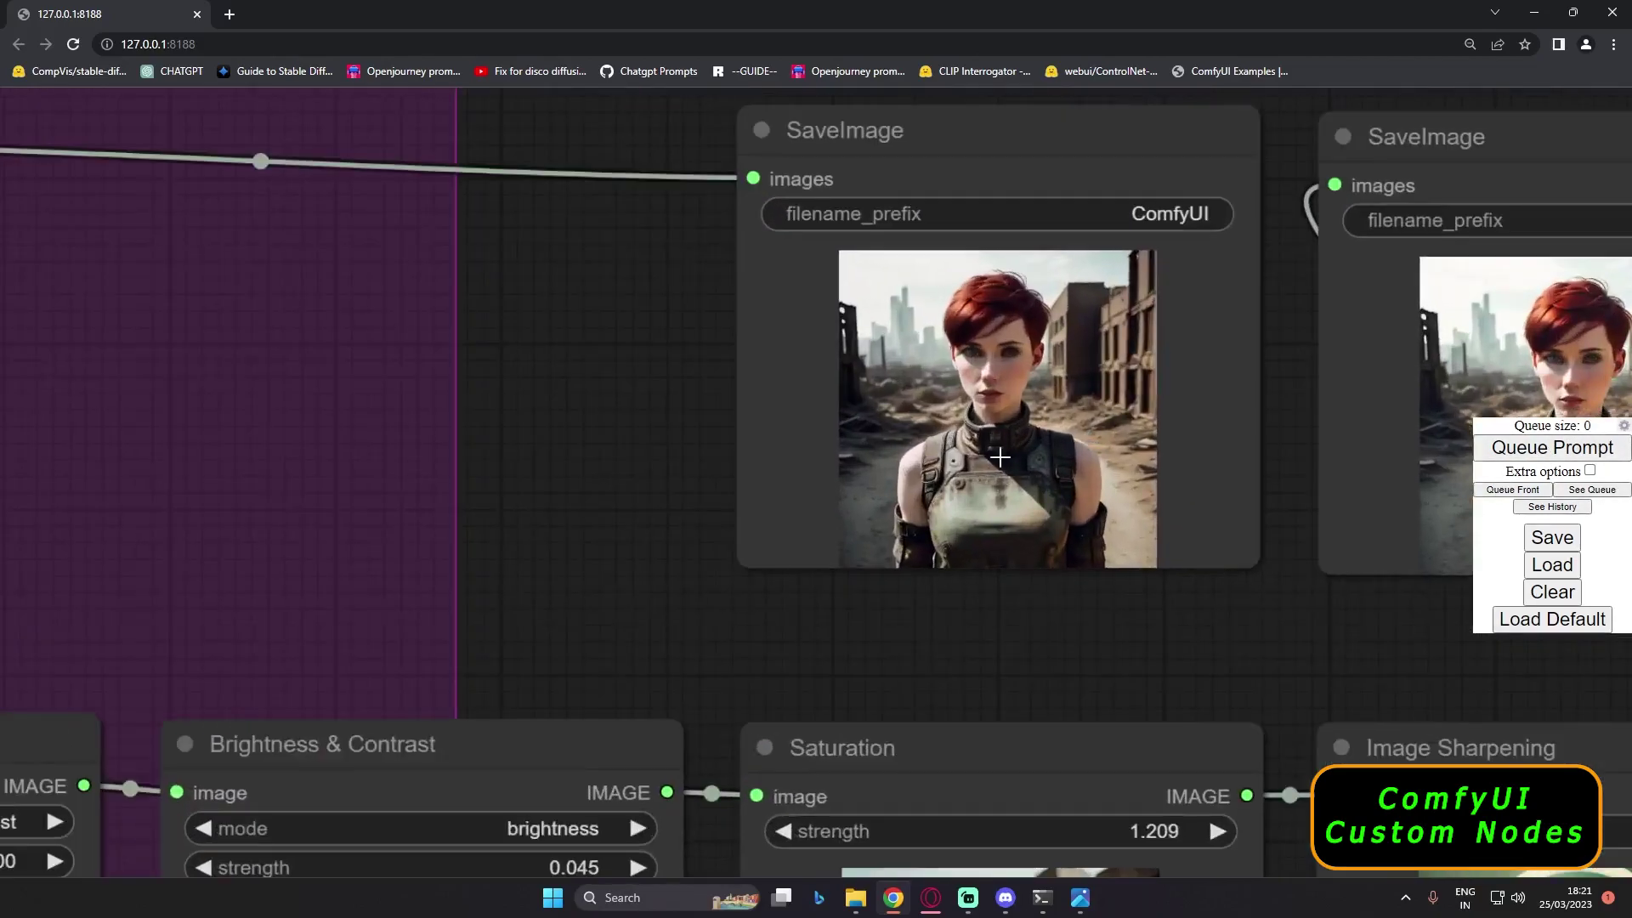
pyautogui.moveTo(1202, 630); pyautogui.dragTo(808, 703)
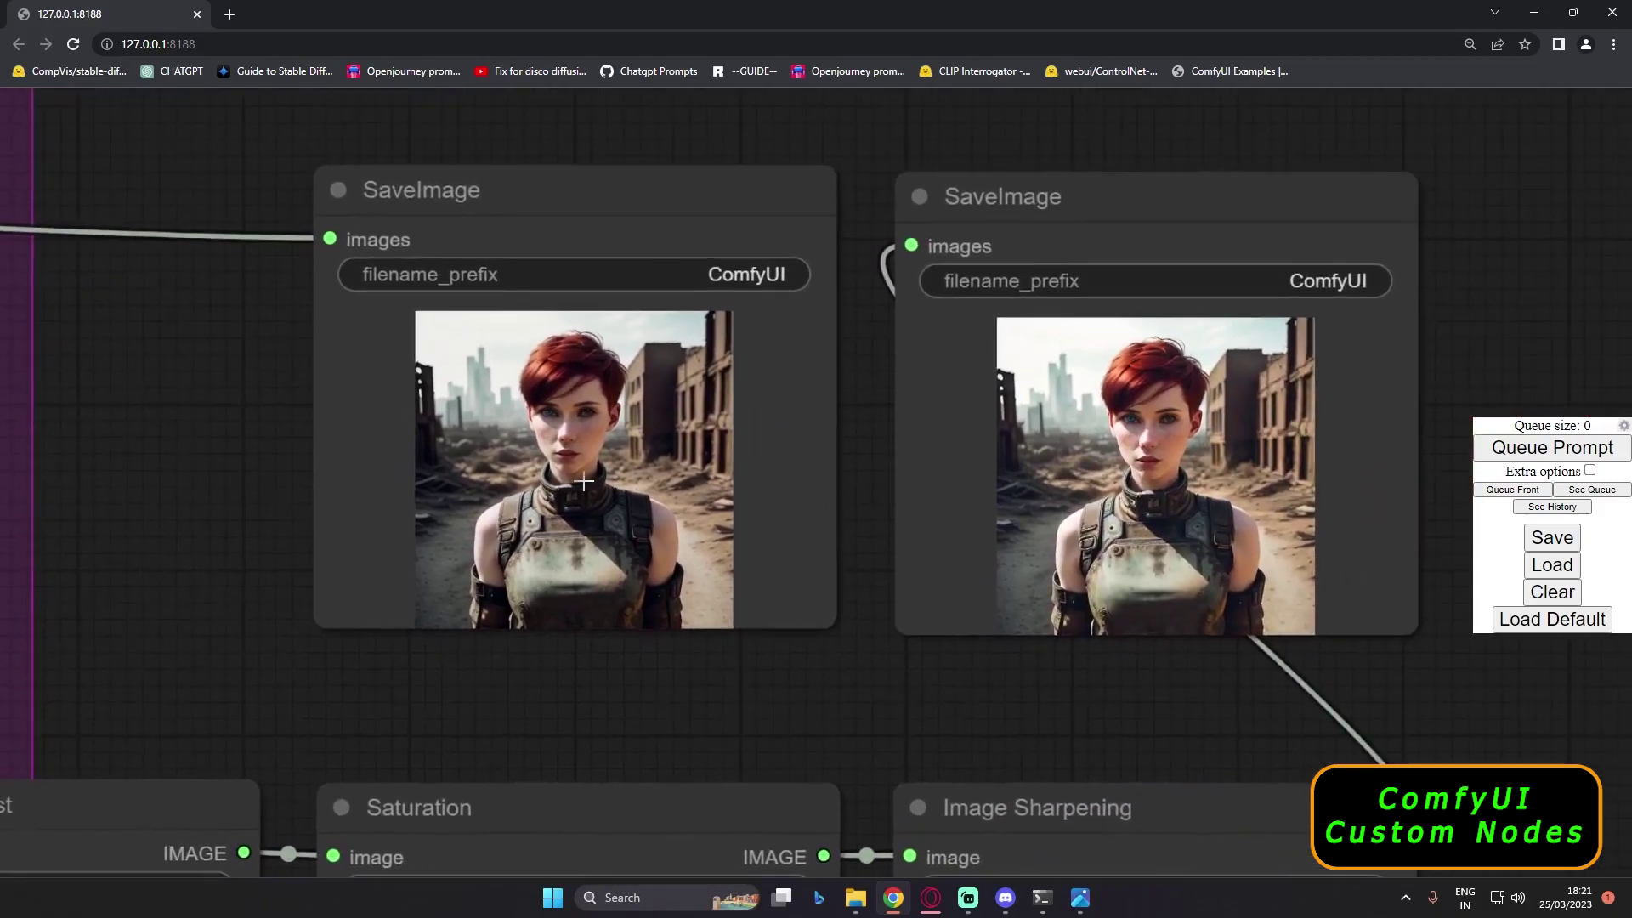
pyautogui.scroll(3, 561, 472)
pyautogui.moveTo(871, 772); pyautogui.dragTo(804, 780)
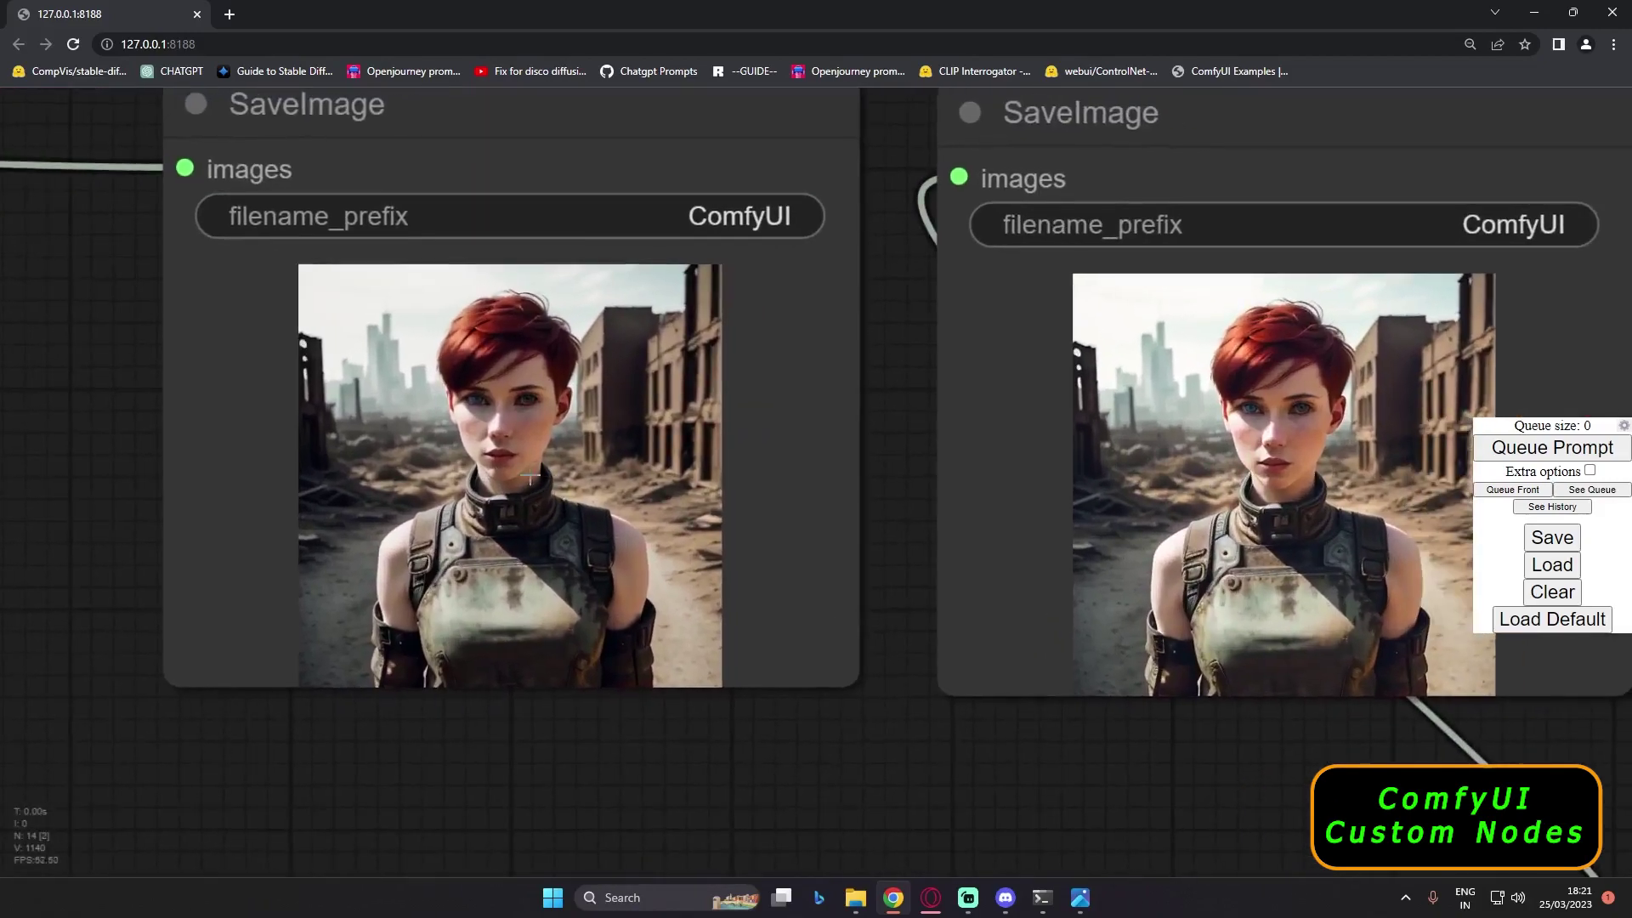
pyautogui.scroll(1, 530, 476)
pyautogui.moveTo(1021, 759); pyautogui.dragTo(809, 771)
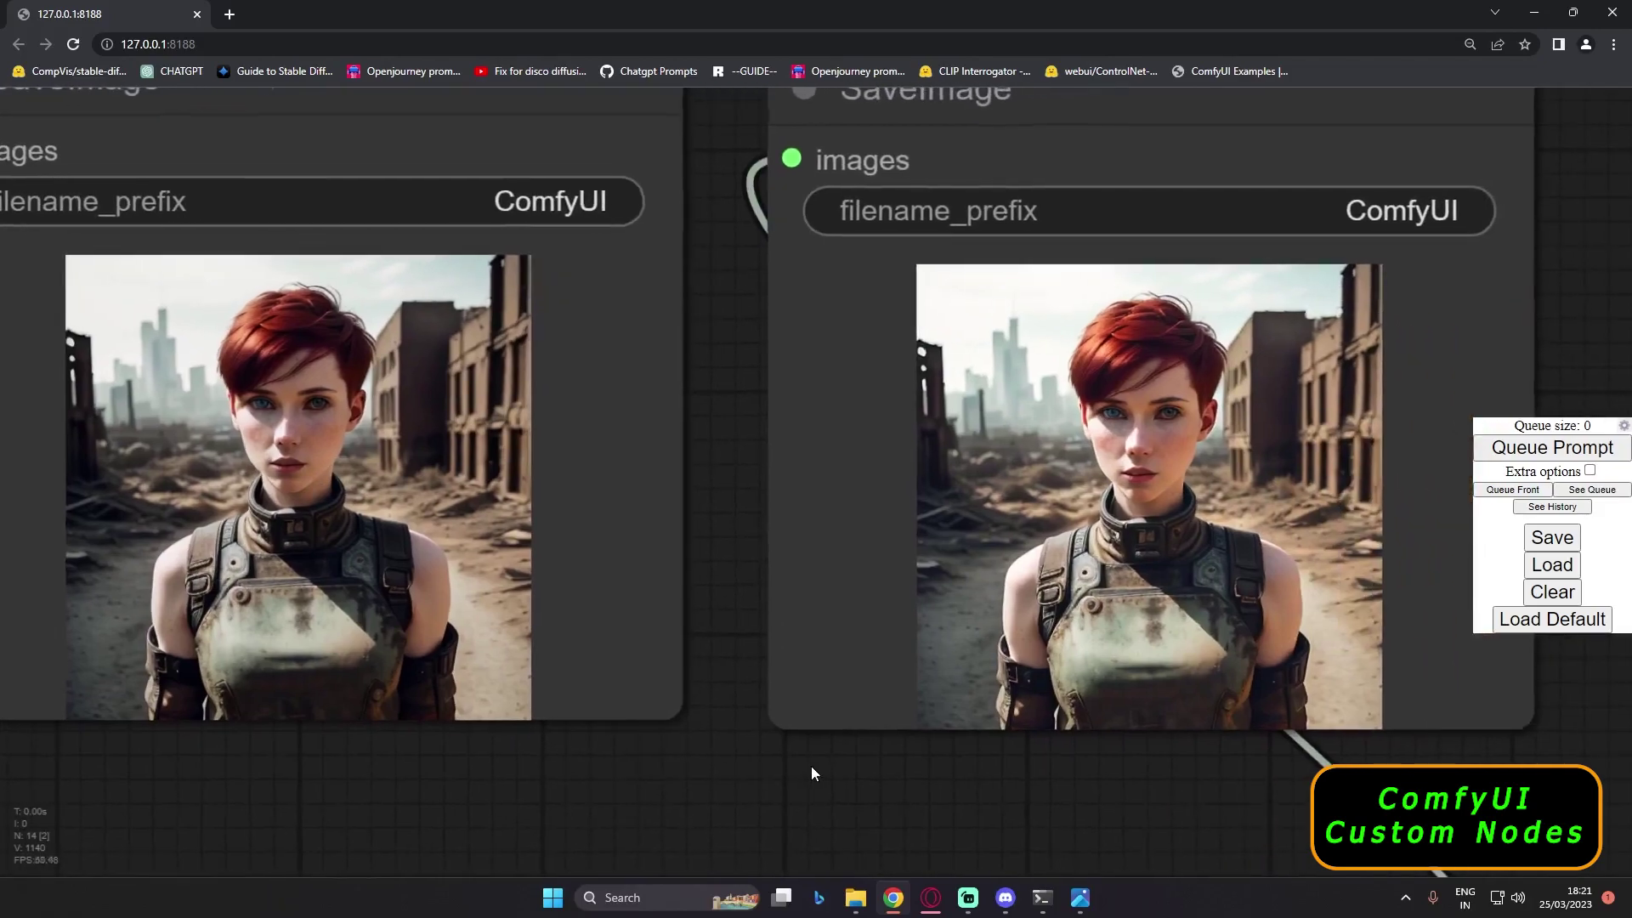
pyautogui.scroll(4, 1152, 493)
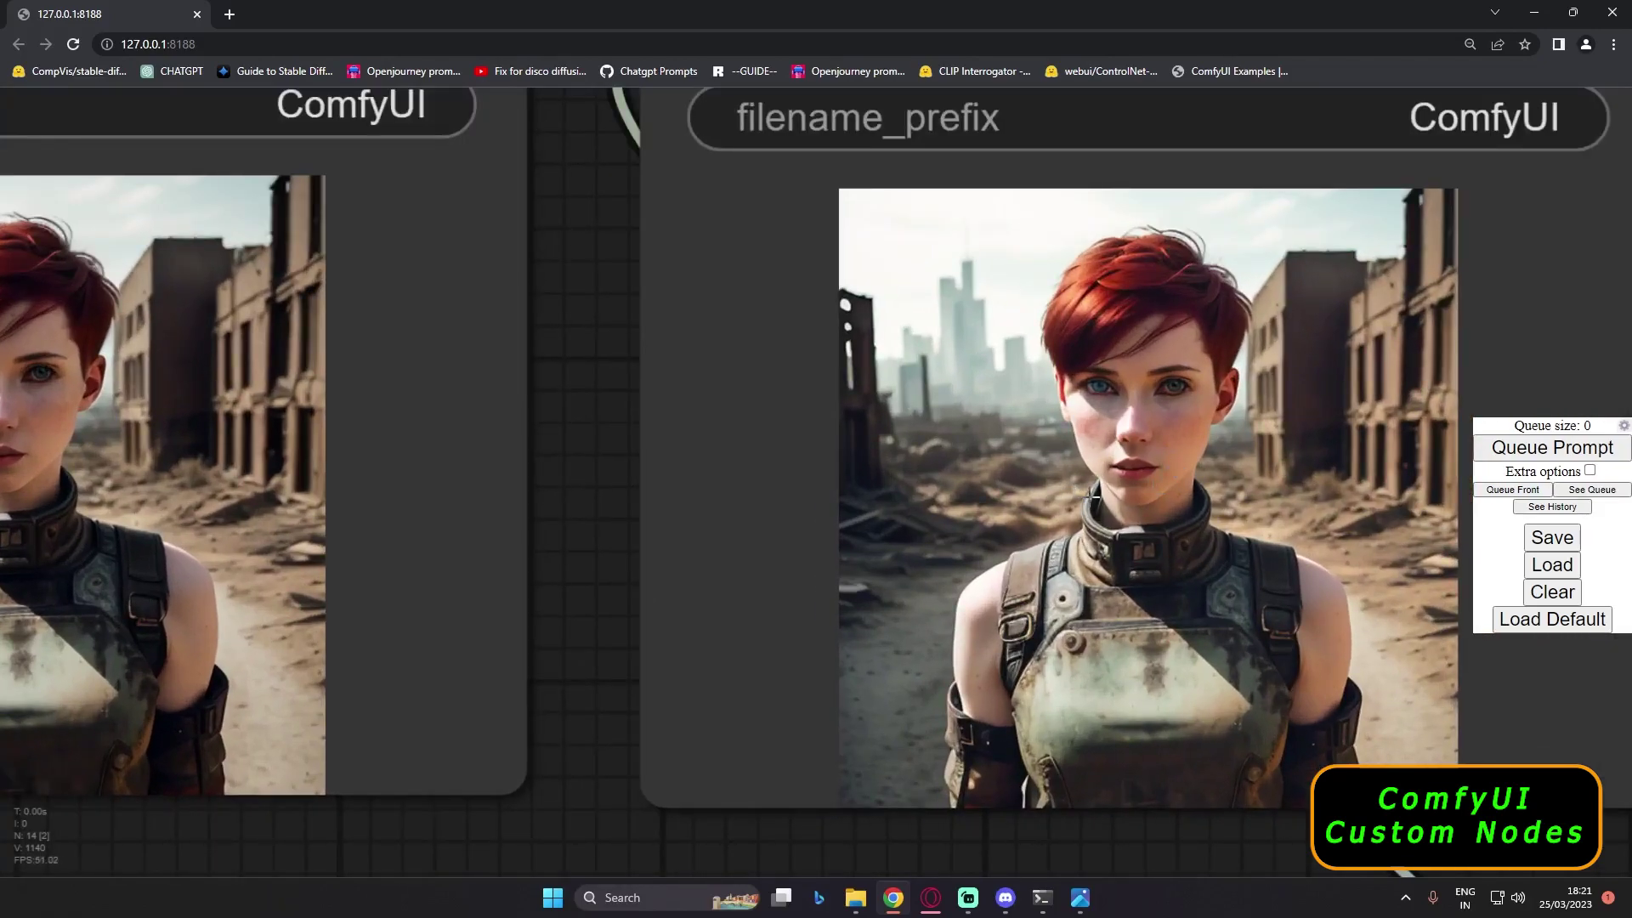
pyautogui.scroll(-3, 1094, 493)
pyautogui.scroll(-5, 1097, 489)
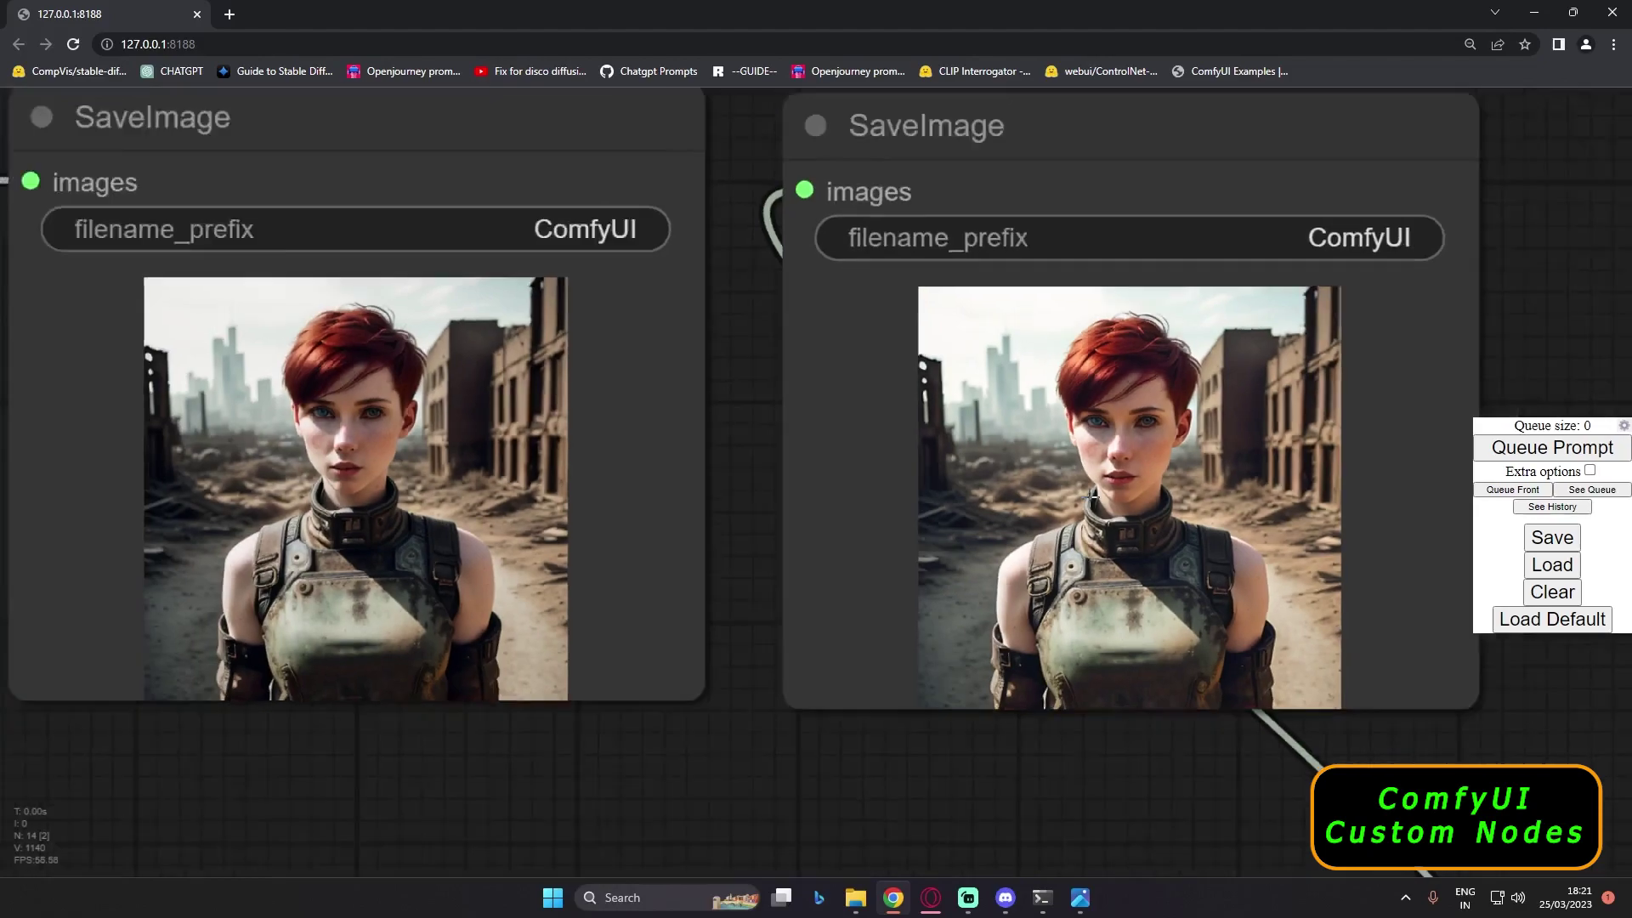
pyautogui.moveTo(945, 717); pyautogui.dragTo(1333, 478)
pyautogui.scroll(-3, 1177, 517)
pyautogui.scroll(-1, 1177, 517)
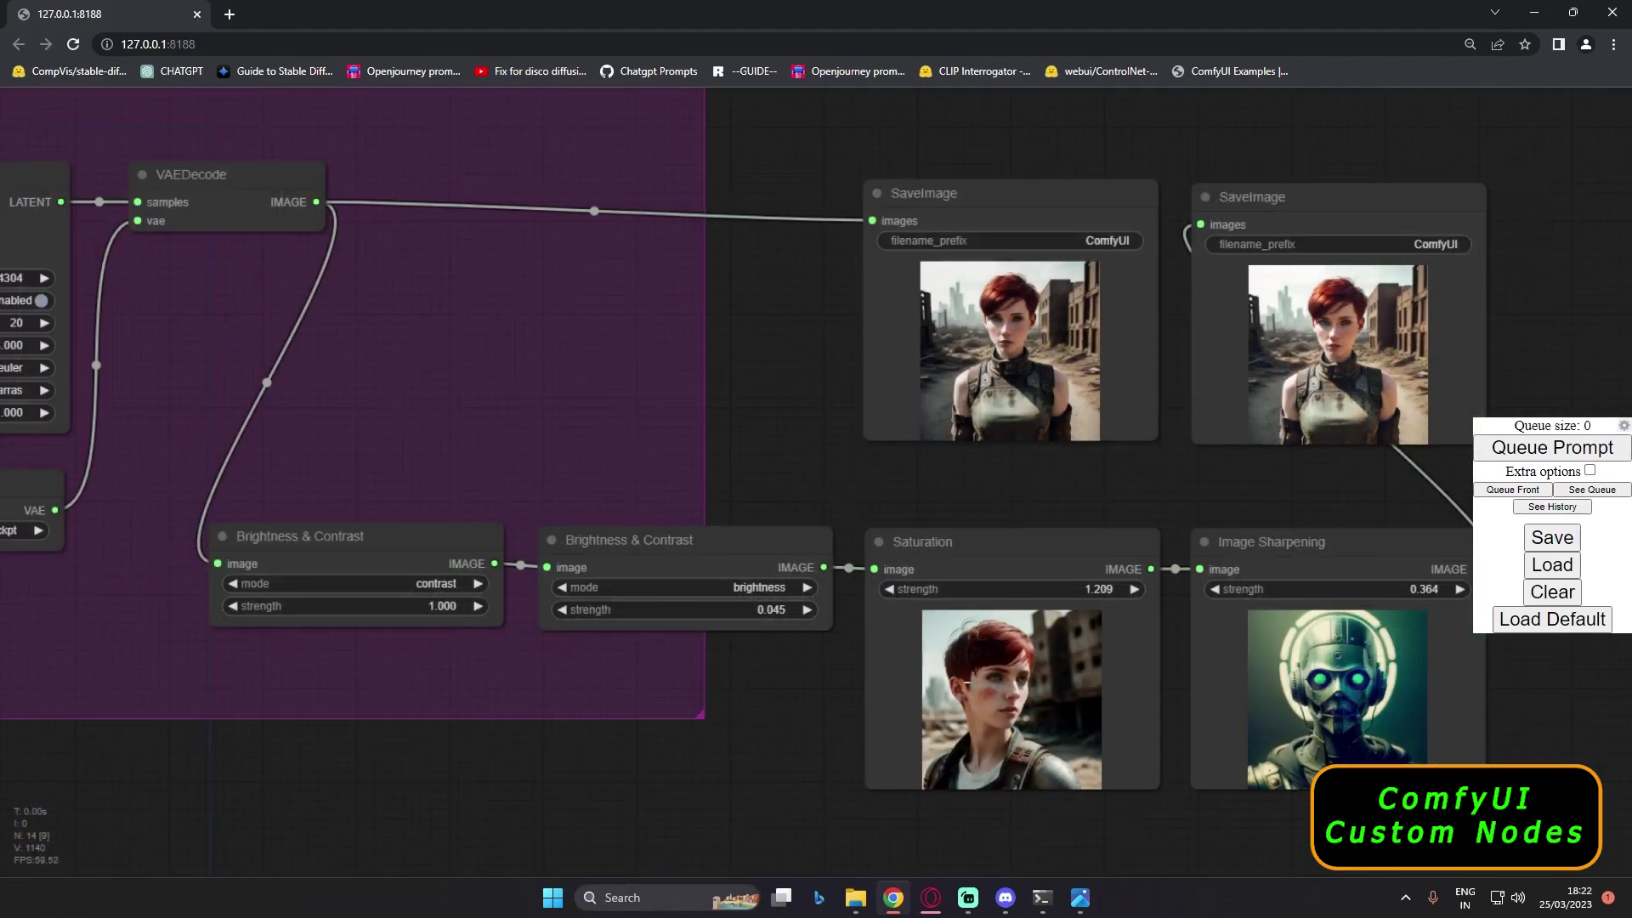
# - Switch to the ComfyUI Custom Nodes page on Civitai and view the Gaussian Blur and Histogram Equalizer versions
pyautogui.click(931, 897)
pyautogui.scroll(-6, 410, 682)
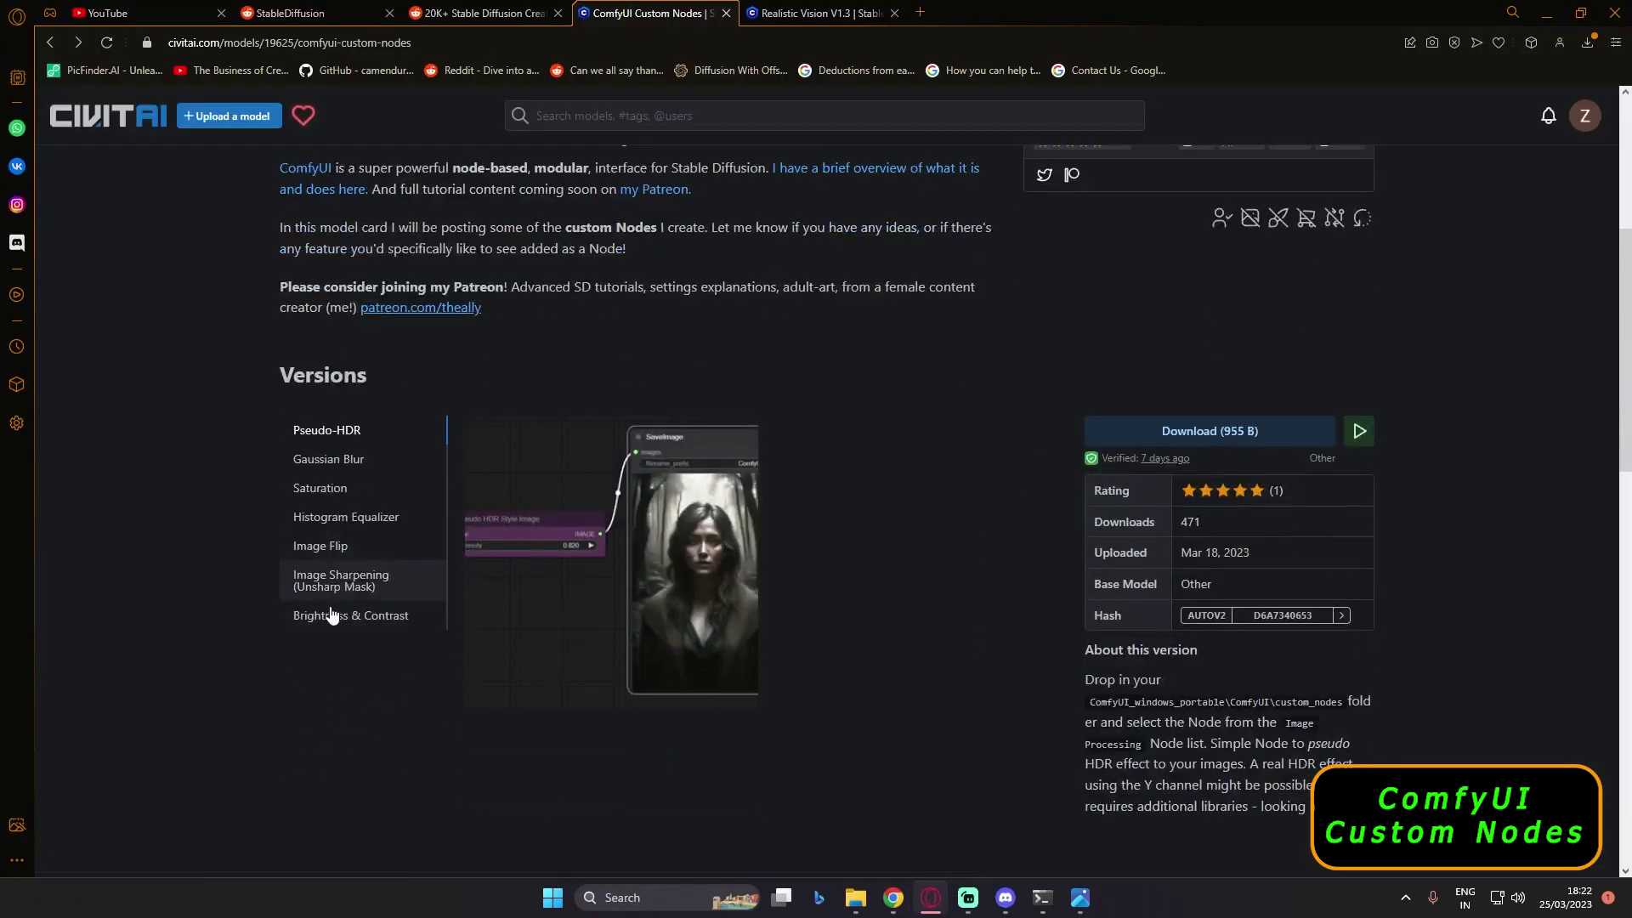
pyautogui.click(356, 474)
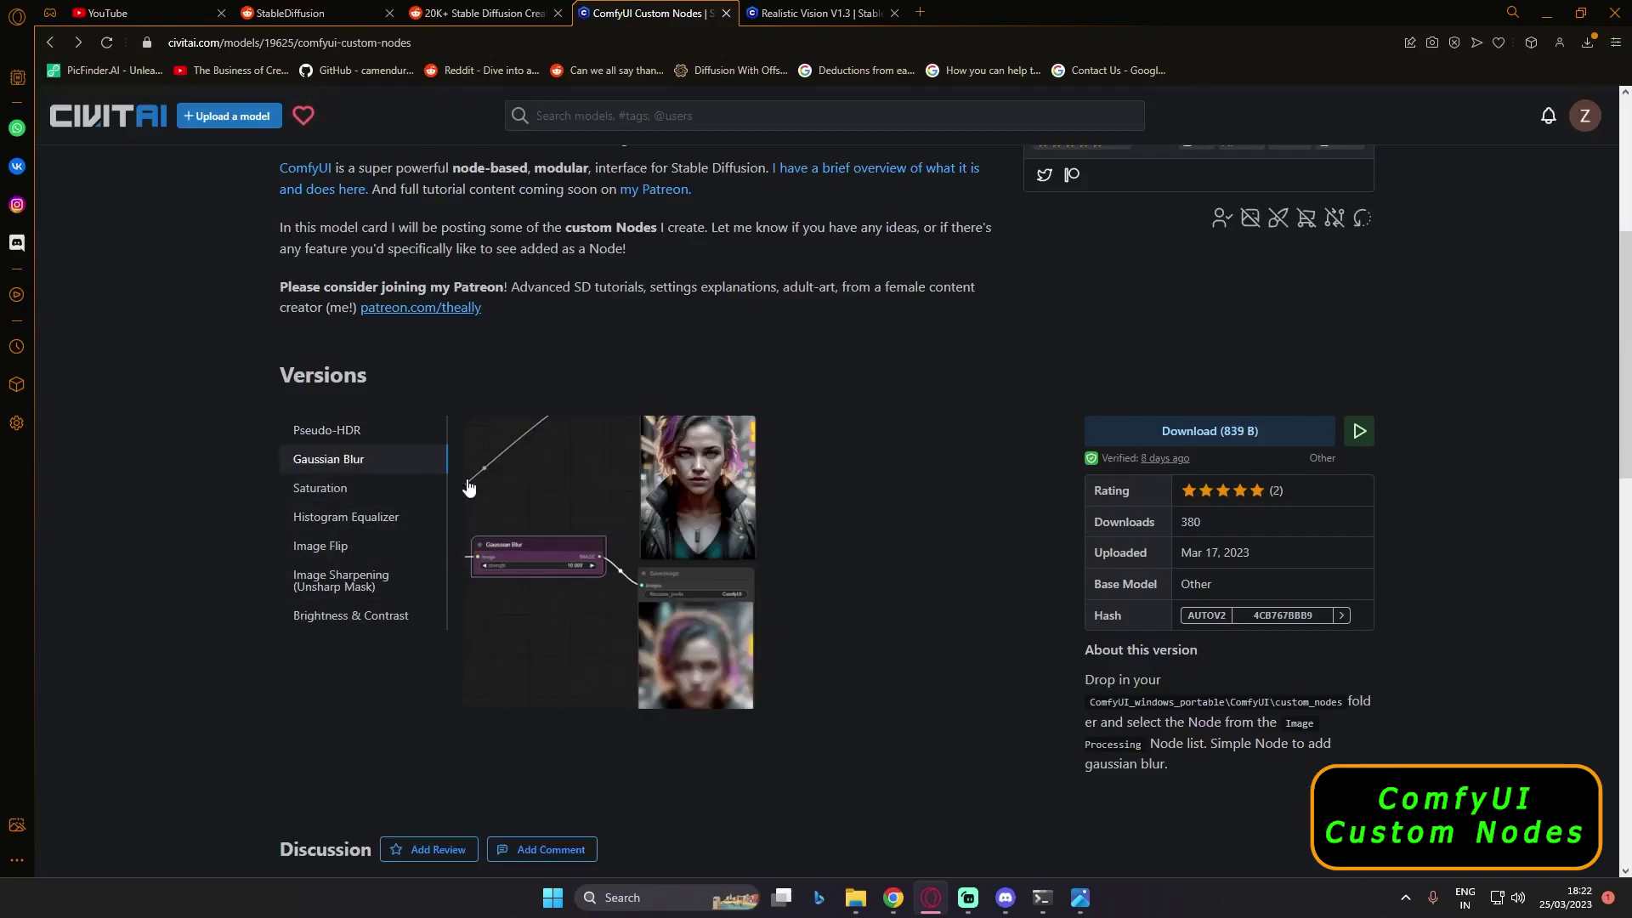
pyautogui.scroll(-1, 708, 575)
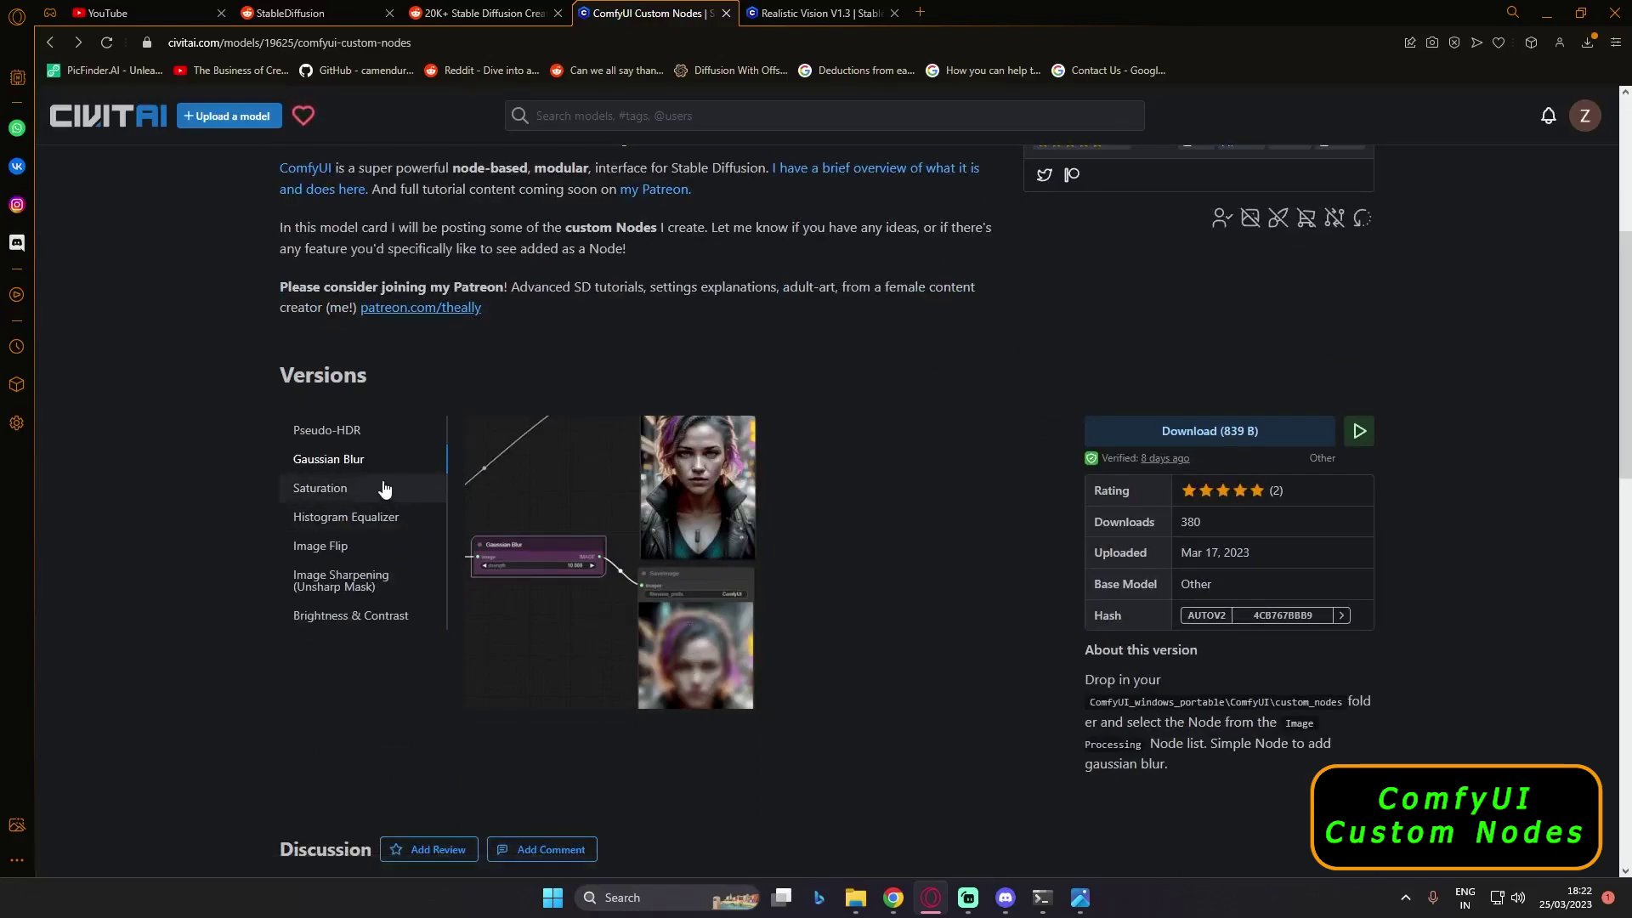
pyautogui.click(328, 518)
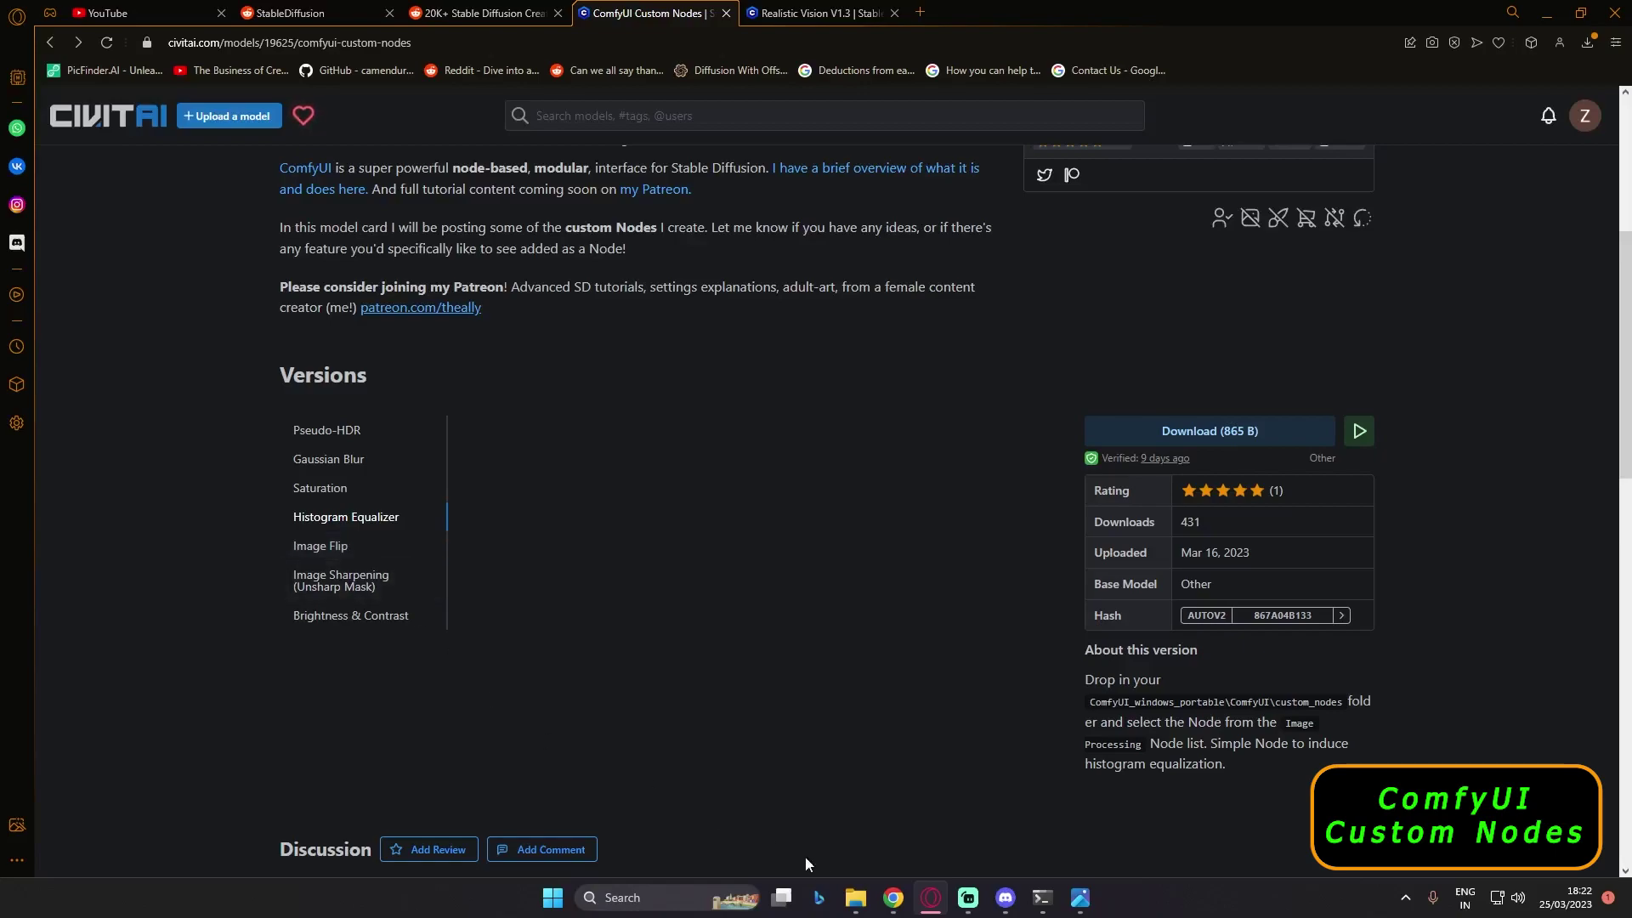
# - Return to the ComfyUI workflow and view the processing chain together with both saved outputs
pyautogui.click(893, 898)
pyautogui.scroll(-2, 789, 681)
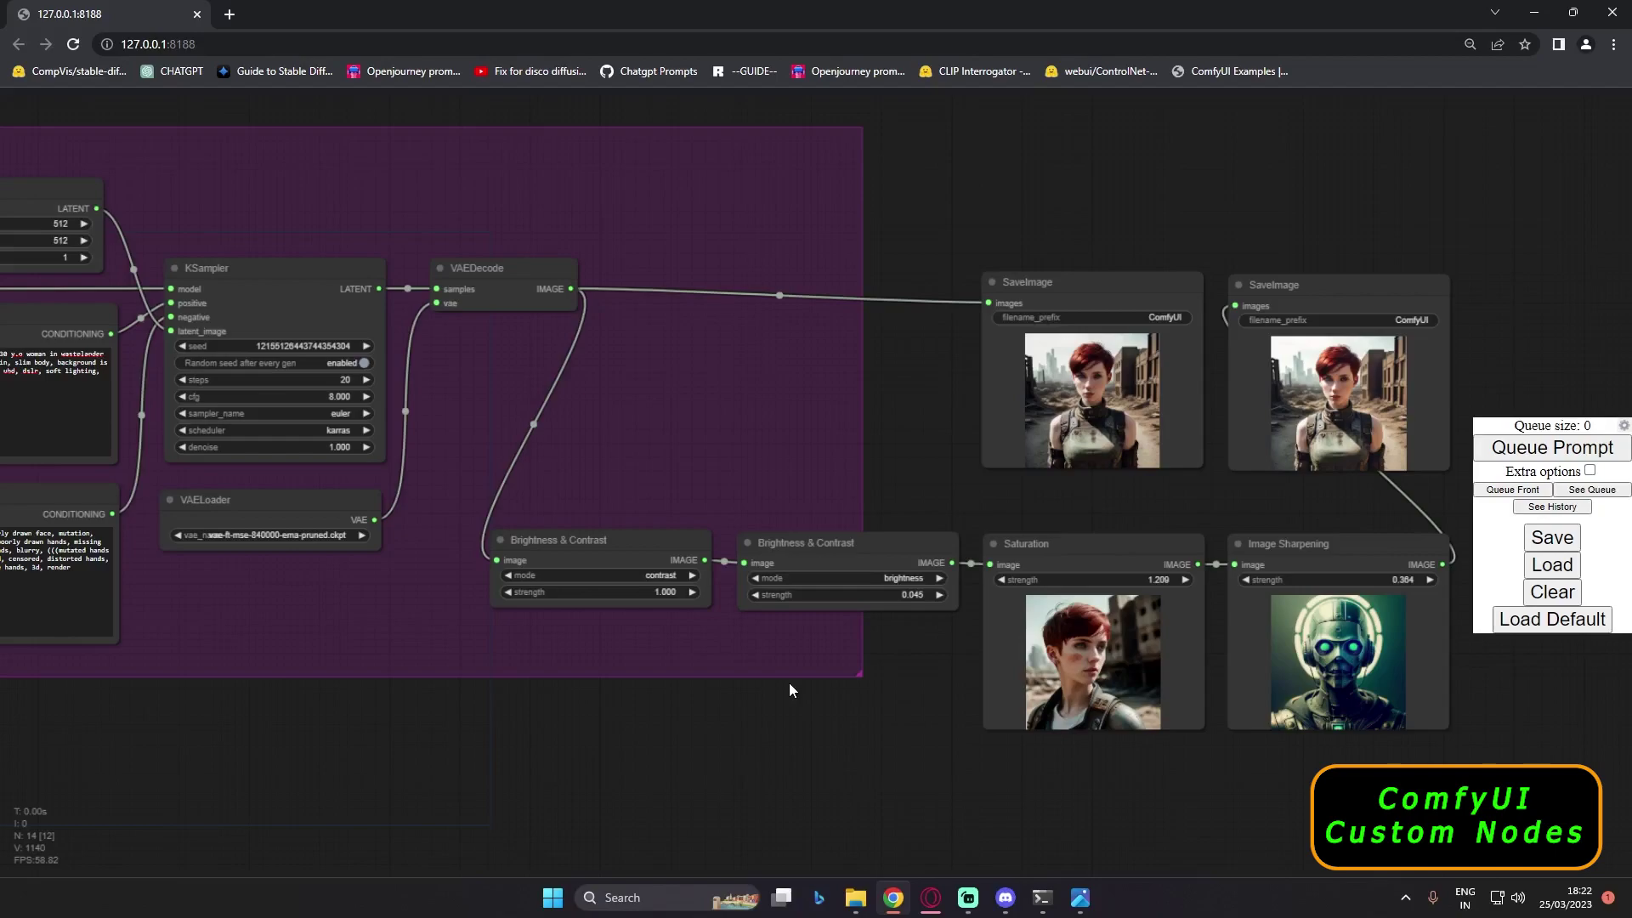
pyautogui.moveTo(1123, 762); pyautogui.dragTo(992, 772)
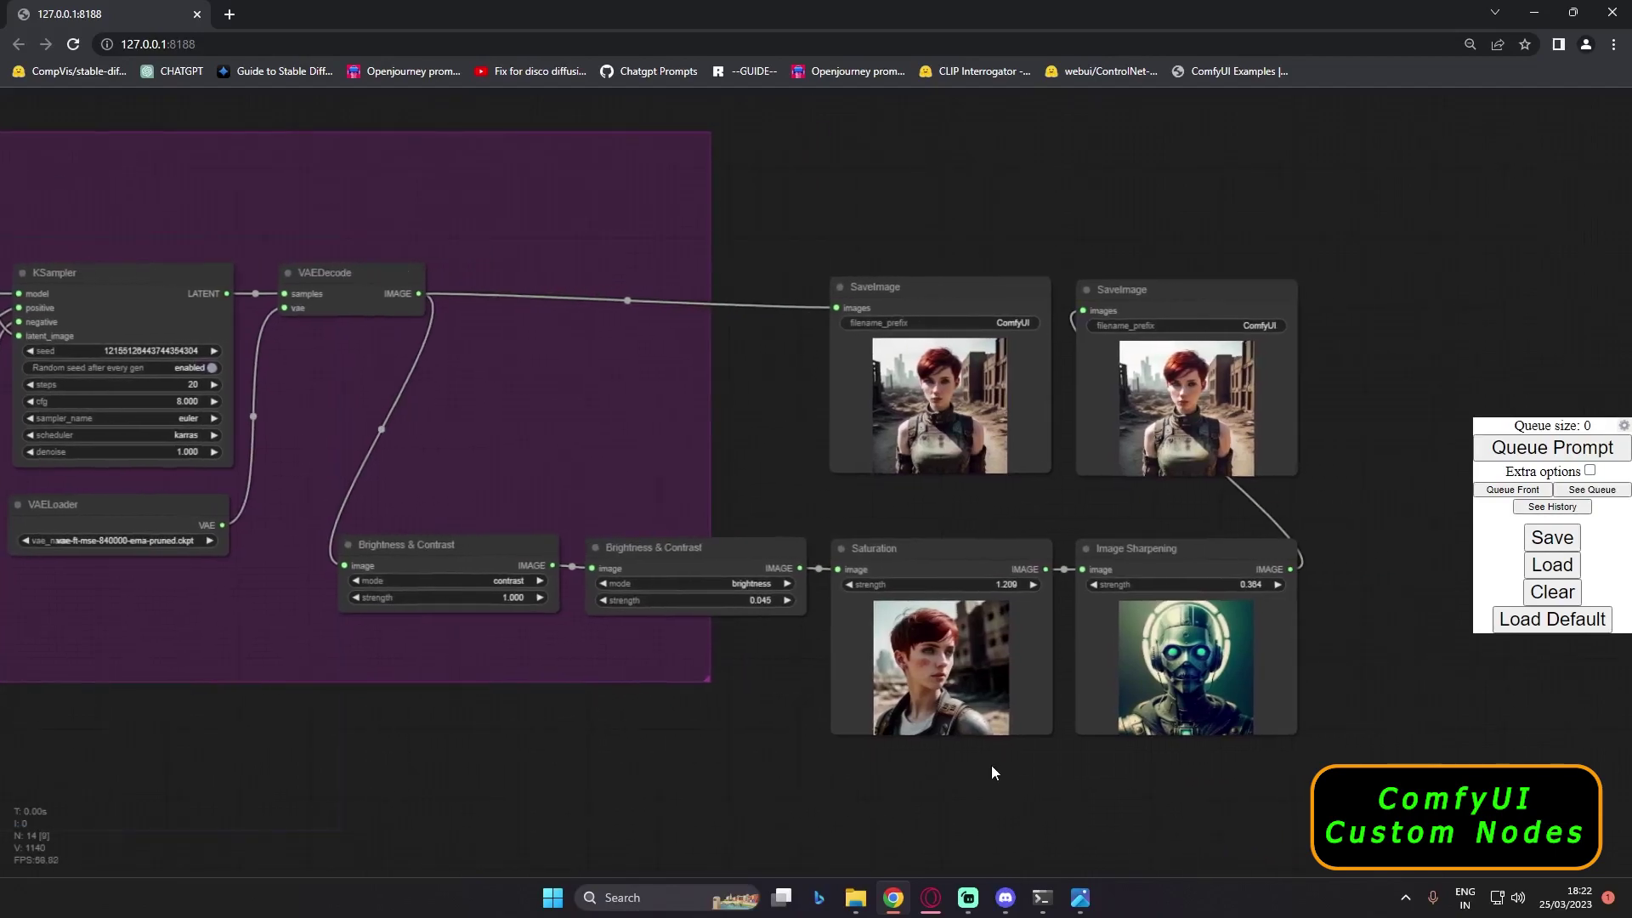